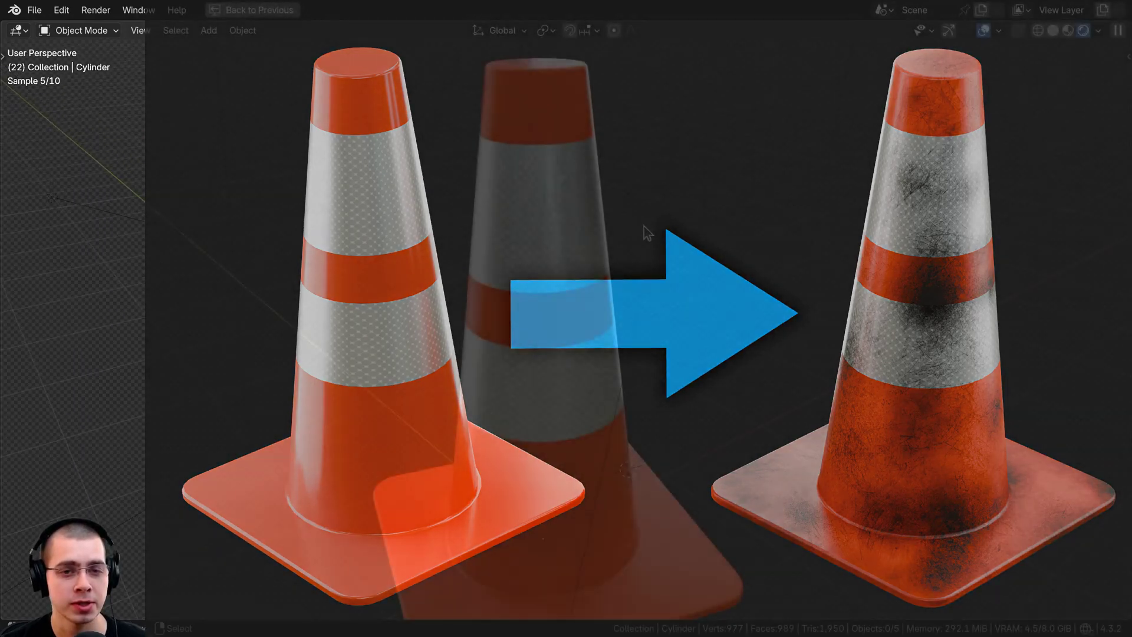
# Restore the full Shading workspace layout from the maximized 3D viewport and select the traffic cone.
pyautogui.moveTo(644, 230); pyautogui.dragTo(534, 247, button='middle')
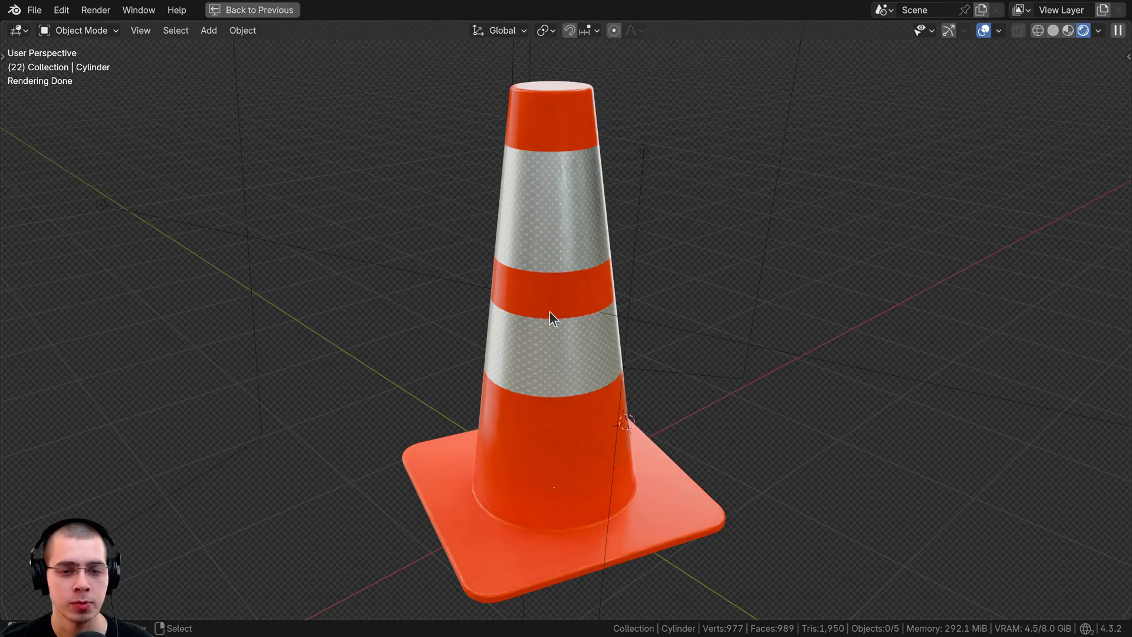
pyautogui.moveTo(535, 418); pyautogui.dragTo(517, 265, button='middle')
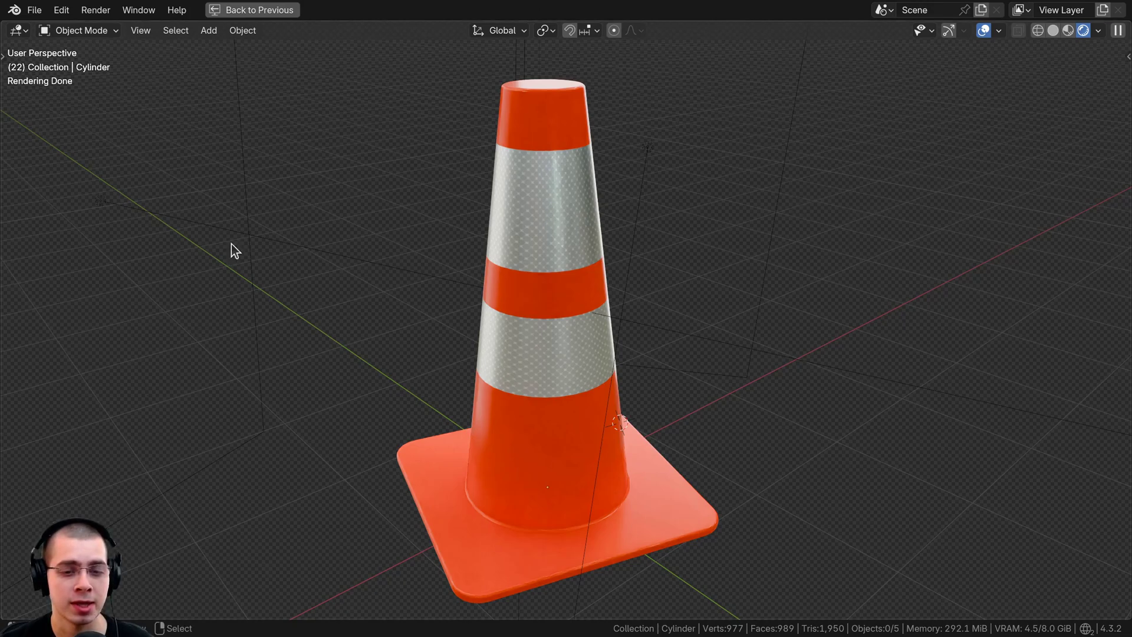
pyautogui.moveTo(683, 458); pyautogui.dragTo(670, 484, button='middle')
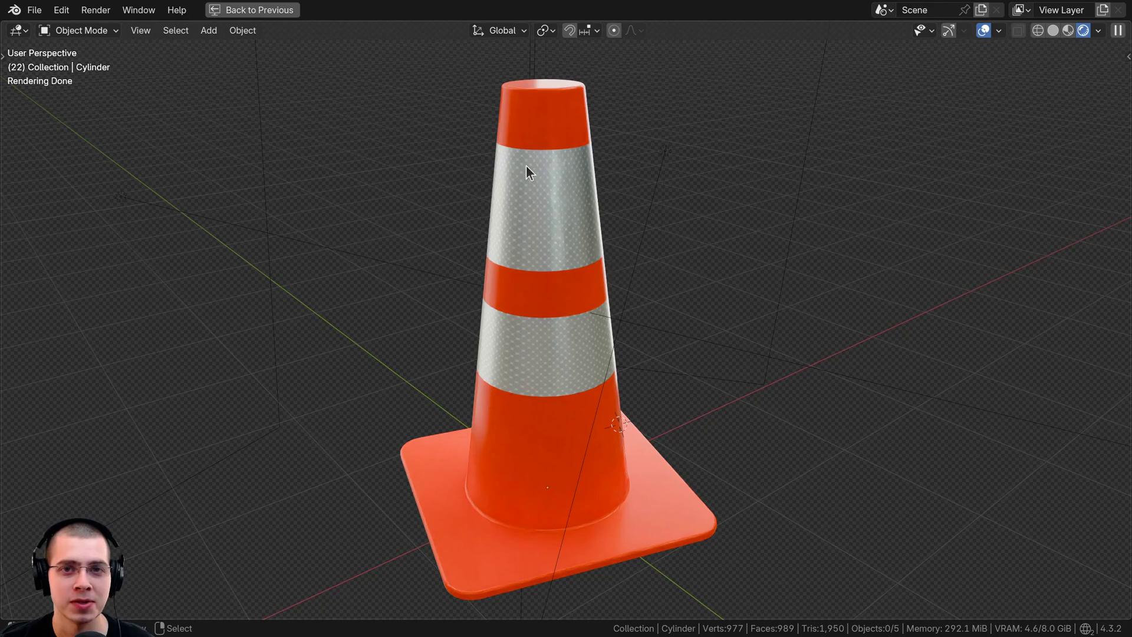
pyautogui.hotkey('ctrl', 'space')
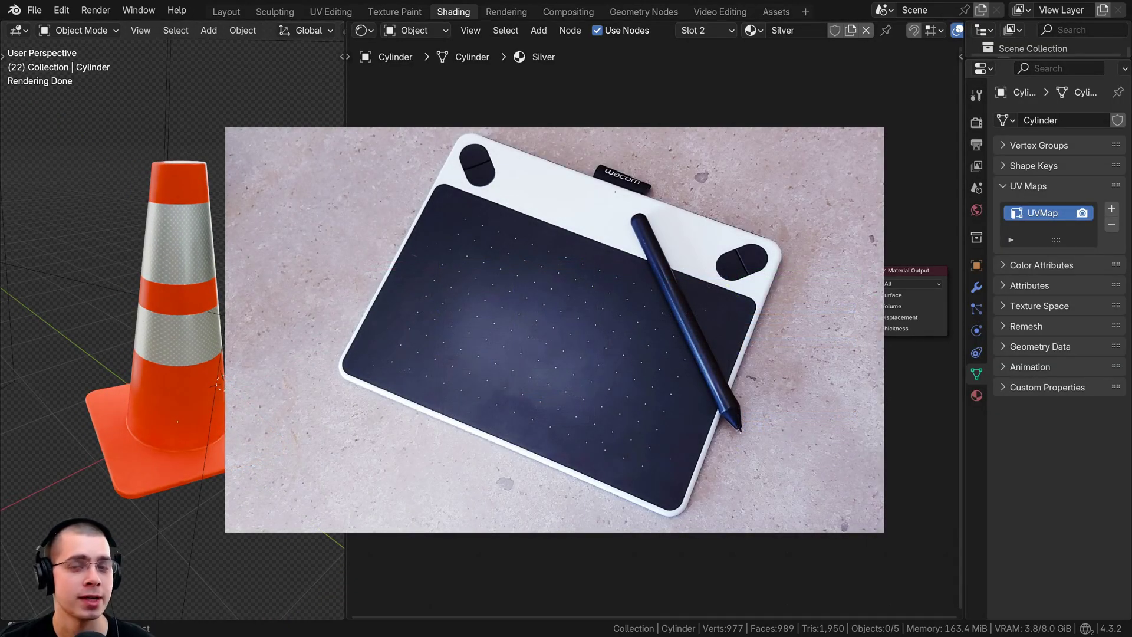
pyautogui.moveTo(218, 379); pyautogui.dragTo(202, 277, button='middle')
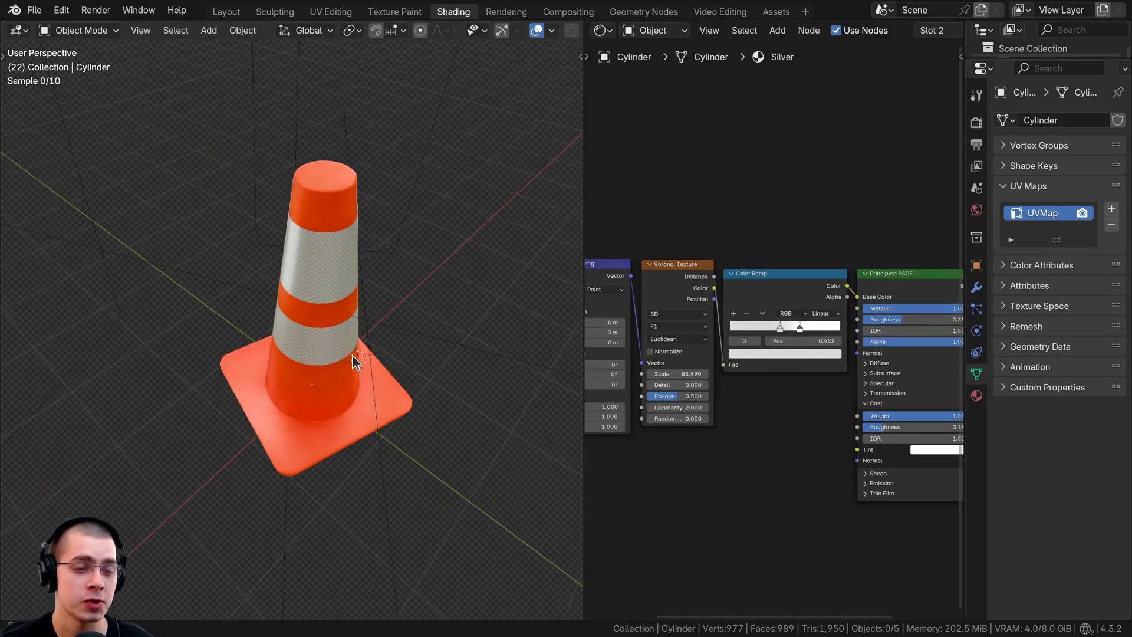
pyautogui.moveTo(351, 354); pyautogui.dragTo(306, 152, button='middle')
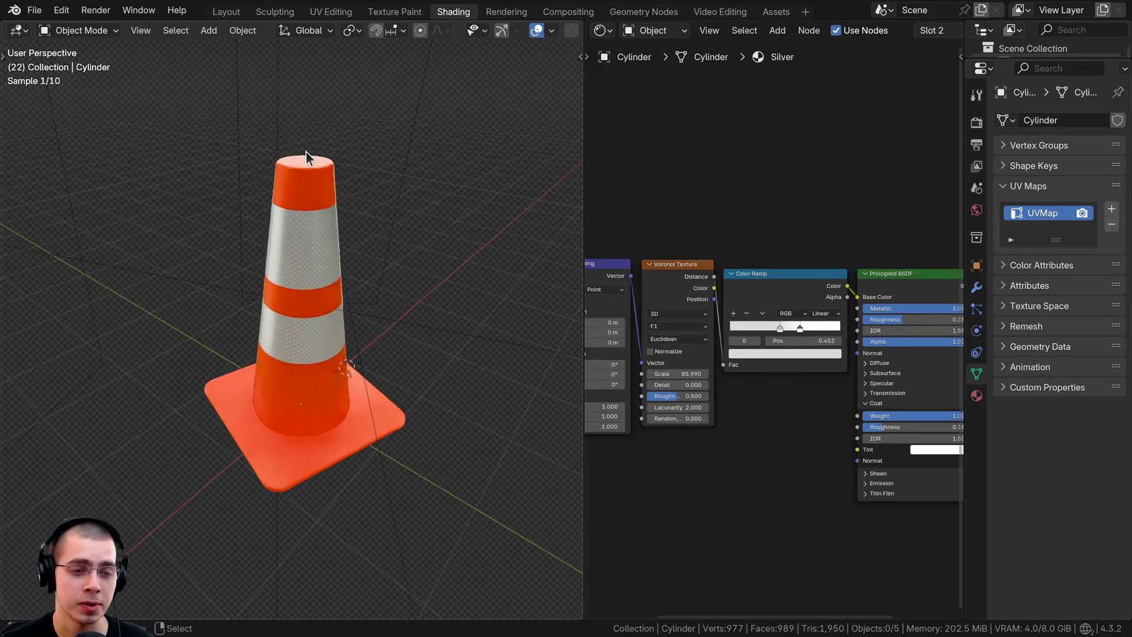
pyautogui.moveTo(384, 369); pyautogui.dragTo(413, 368, button='middle')
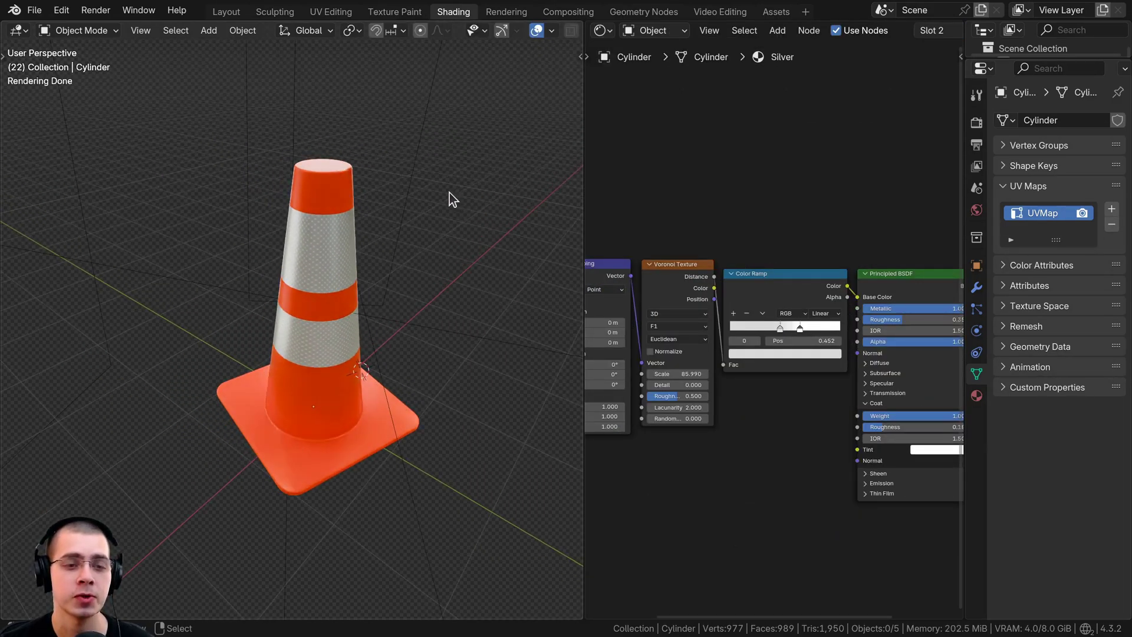
pyautogui.scroll(2, 440, 212)
pyautogui.click(358, 250)
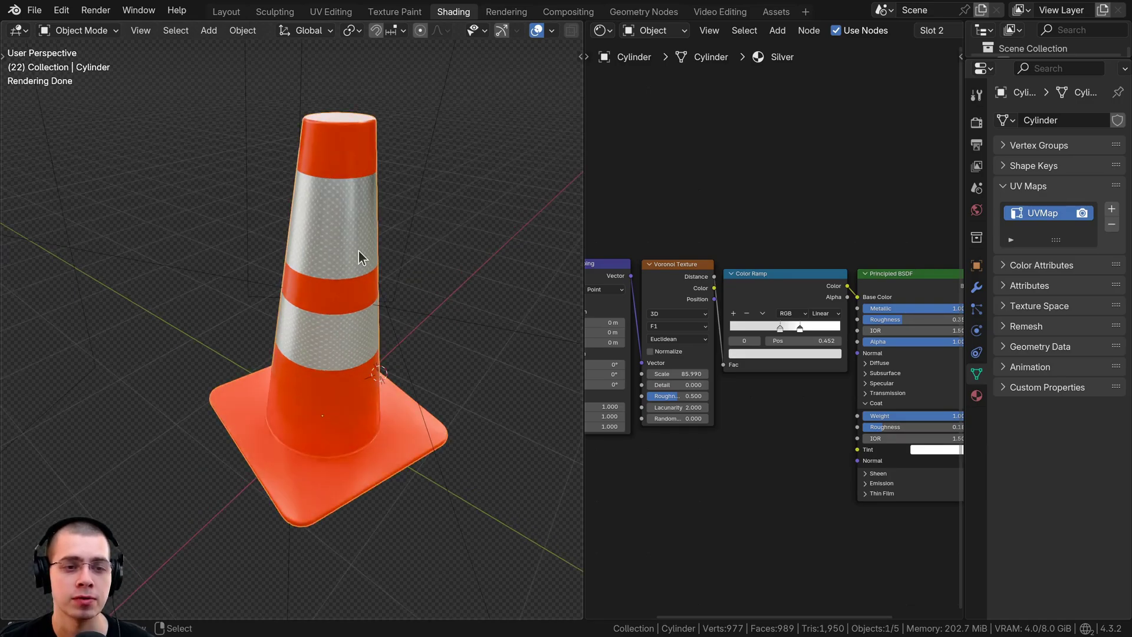
pyautogui.moveTo(358, 250); pyautogui.dragTo(372, 248, button='middle')
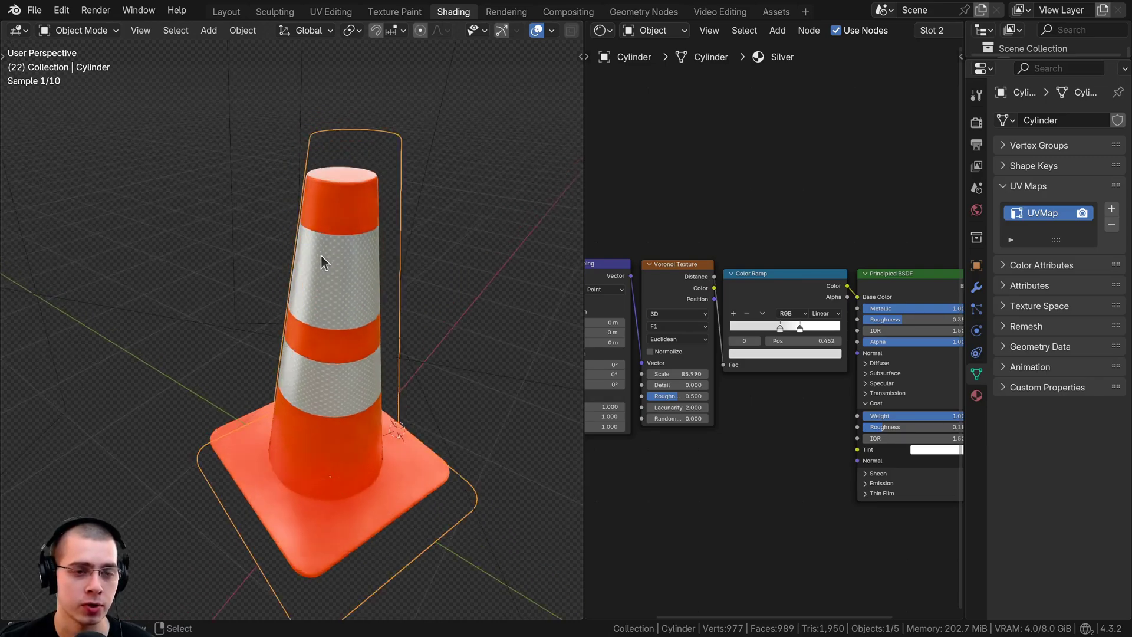
# Examine the cone's reflective stripes up close together with the Texture Coordinate, Mapping and Voronoi Texture nodes of the Silver material.
pyautogui.scroll(6, 321, 255)
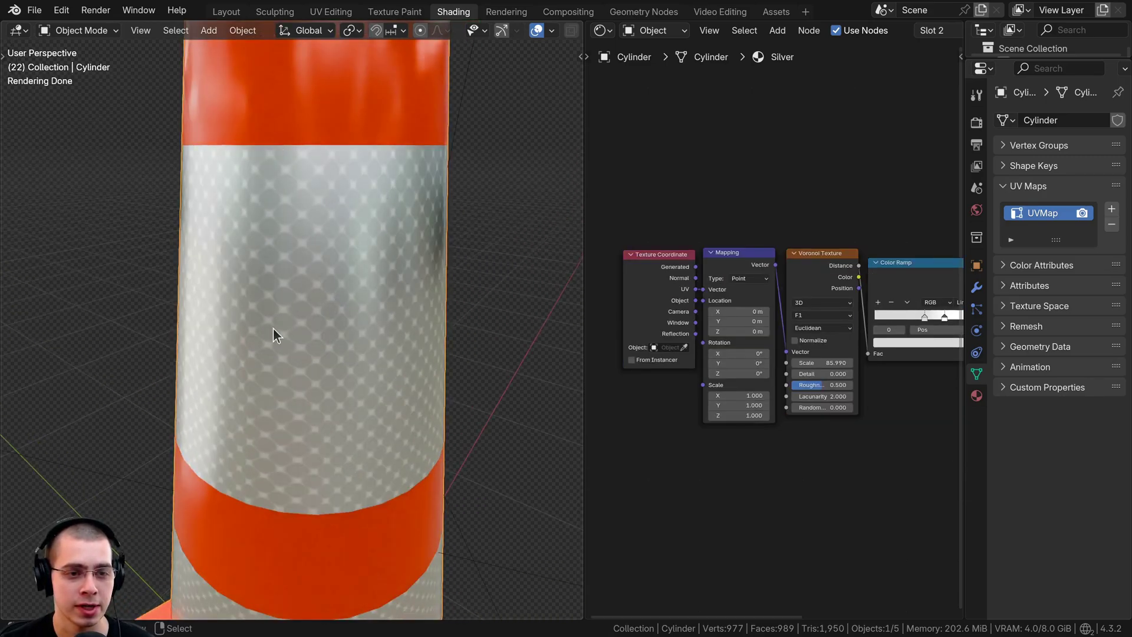
pyautogui.moveTo(607, 363); pyautogui.dragTo(659, 379, button='middle')
pyautogui.scroll(1, 659, 379)
pyautogui.moveTo(695, 314); pyautogui.dragTo(691, 312)
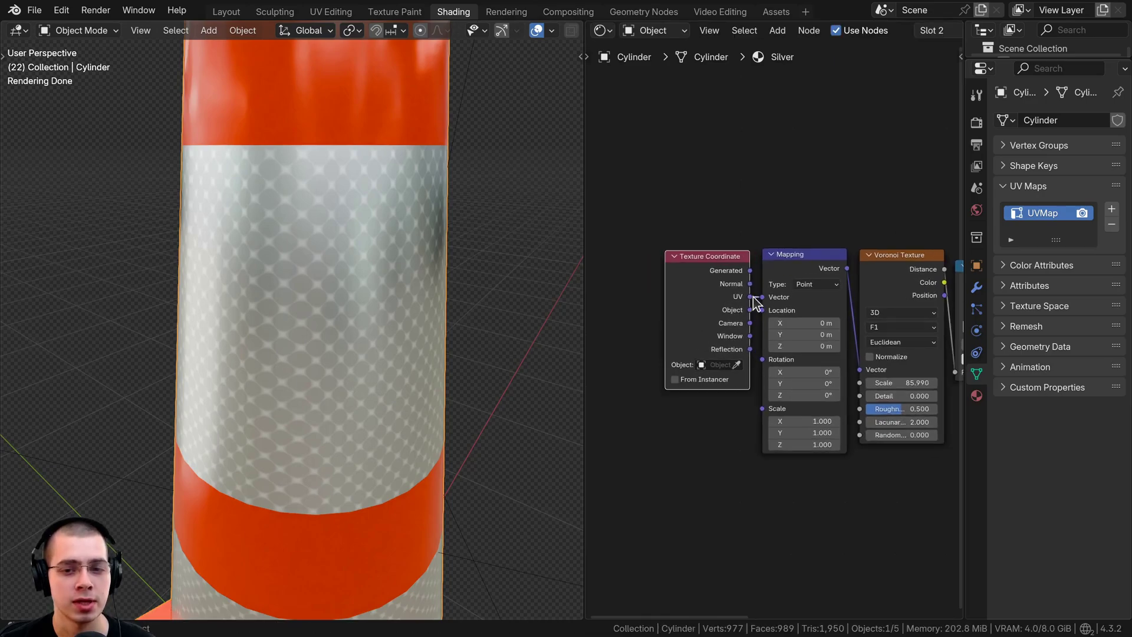
pyautogui.scroll(-5, 313, 271)
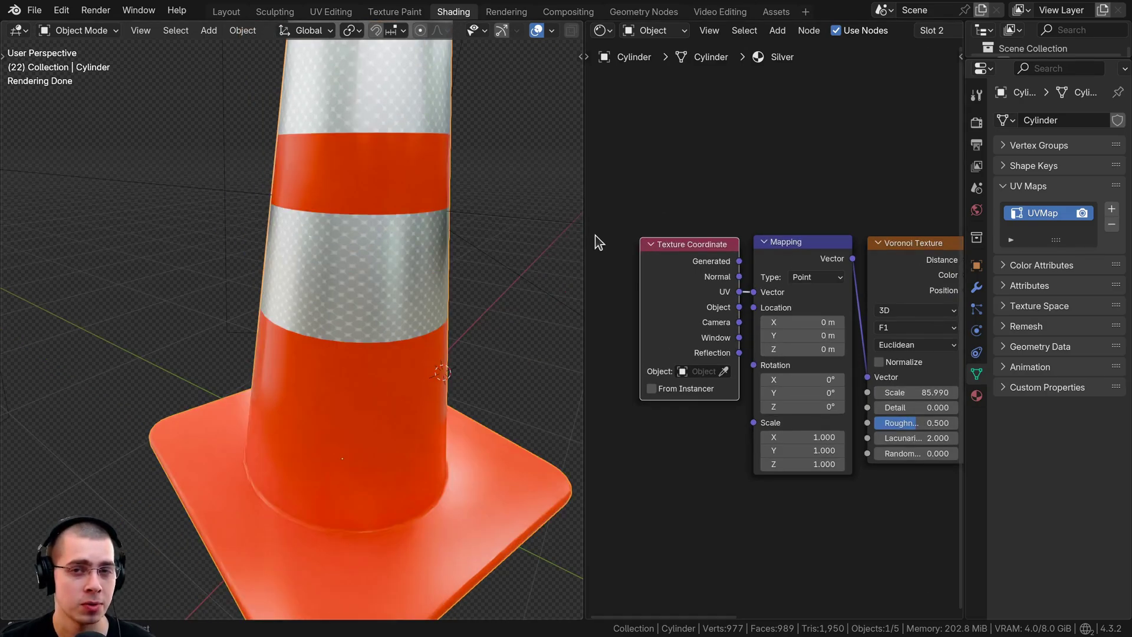
pyautogui.moveTo(875, 253); pyautogui.dragTo(866, 253, button='middle')
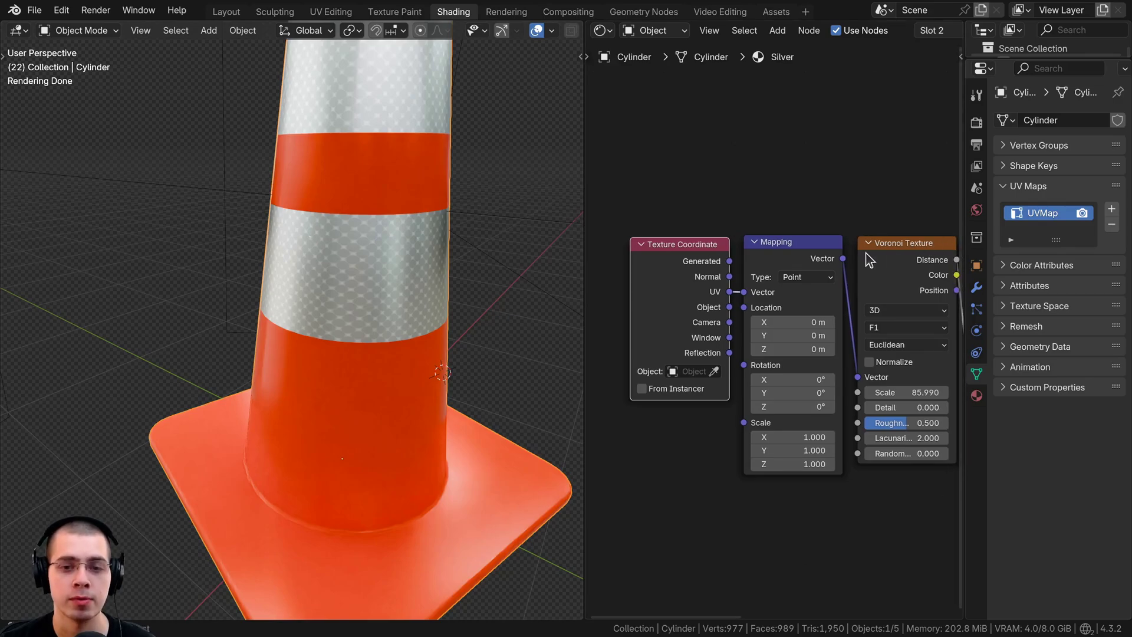
pyautogui.moveTo(584, 220); pyautogui.dragTo(513, 220)
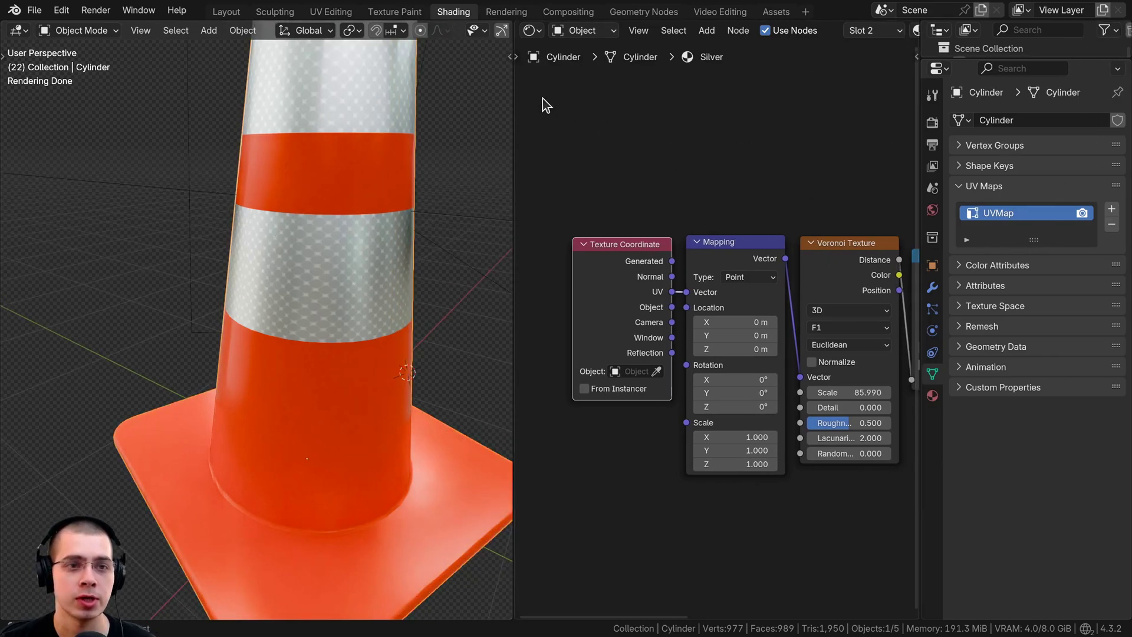
# Switch to the UV Editing workspace and inspect the cone's existing UV layout.
pyautogui.click(330, 12)
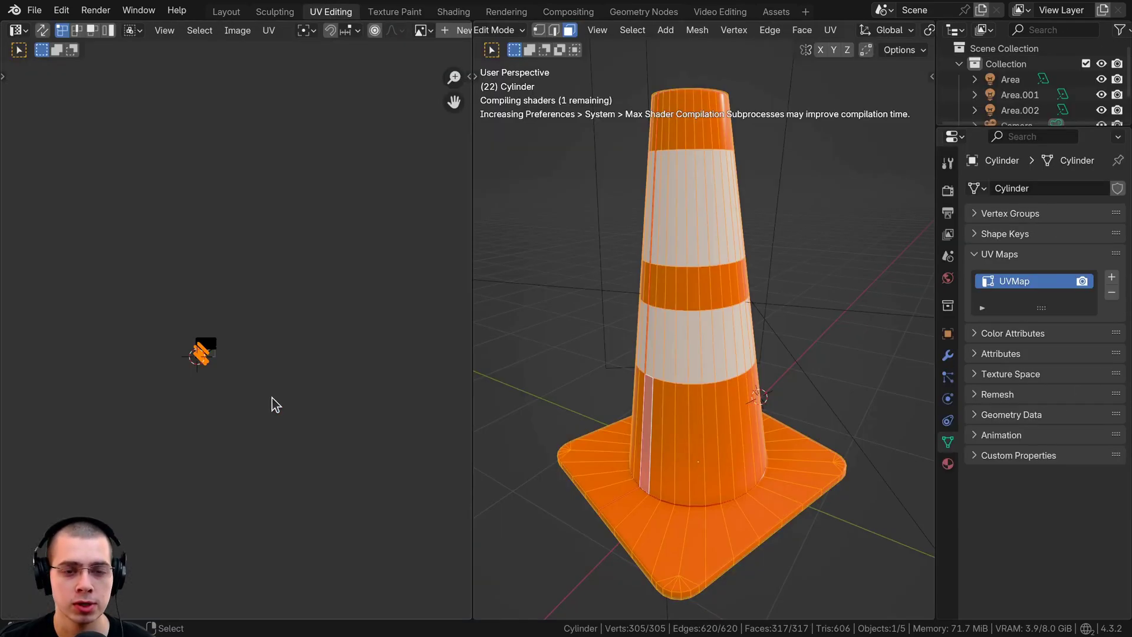
pyautogui.moveTo(675, 182); pyautogui.dragTo(700, 227, button='middle')
pyautogui.scroll(8, 297, 334)
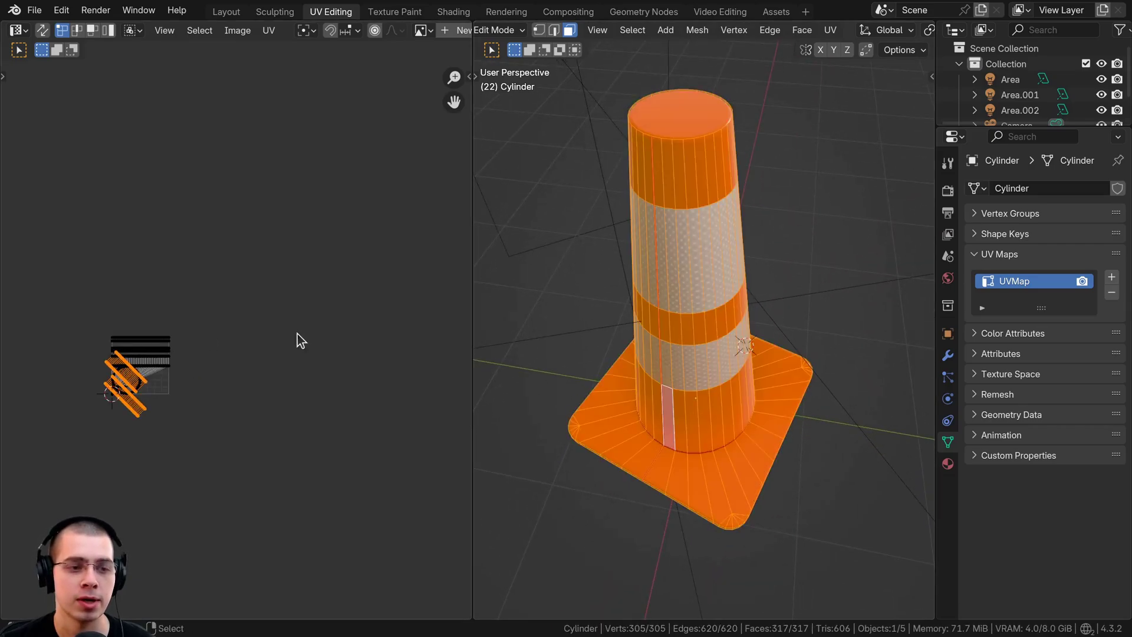
pyautogui.moveTo(645, 436); pyautogui.dragTo(798, 213, button='middle')
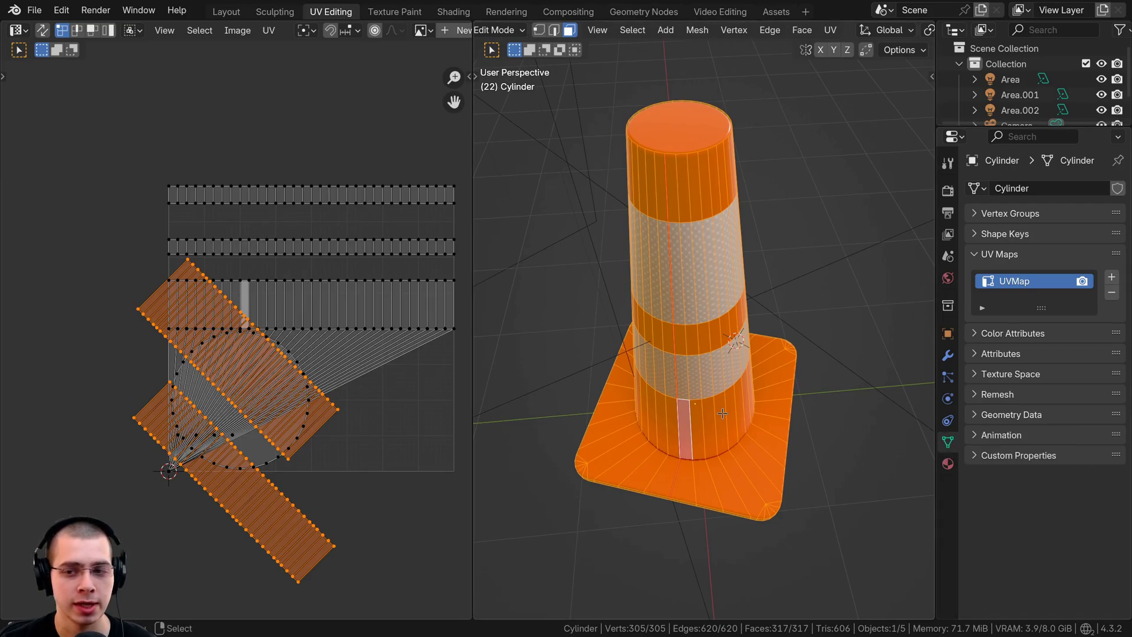
pyautogui.click(984, 255)
pyautogui.click(977, 254)
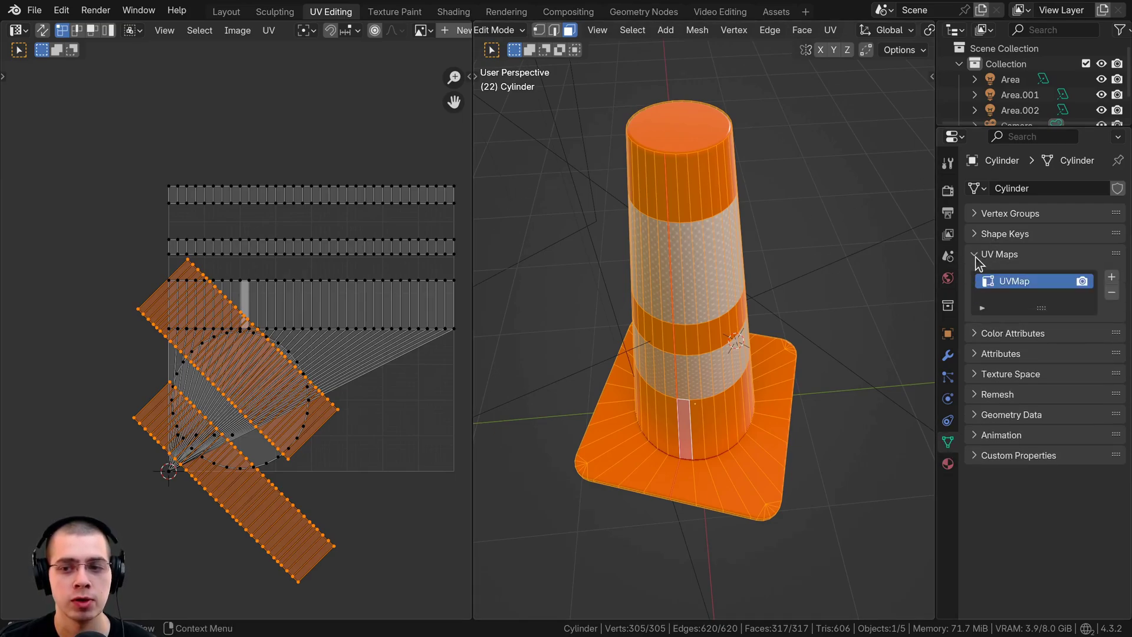
# Add a second UV map to the cone and name it Dirt UV Map.
pyautogui.click(1112, 277)
pyautogui.doubleClick(1029, 297)
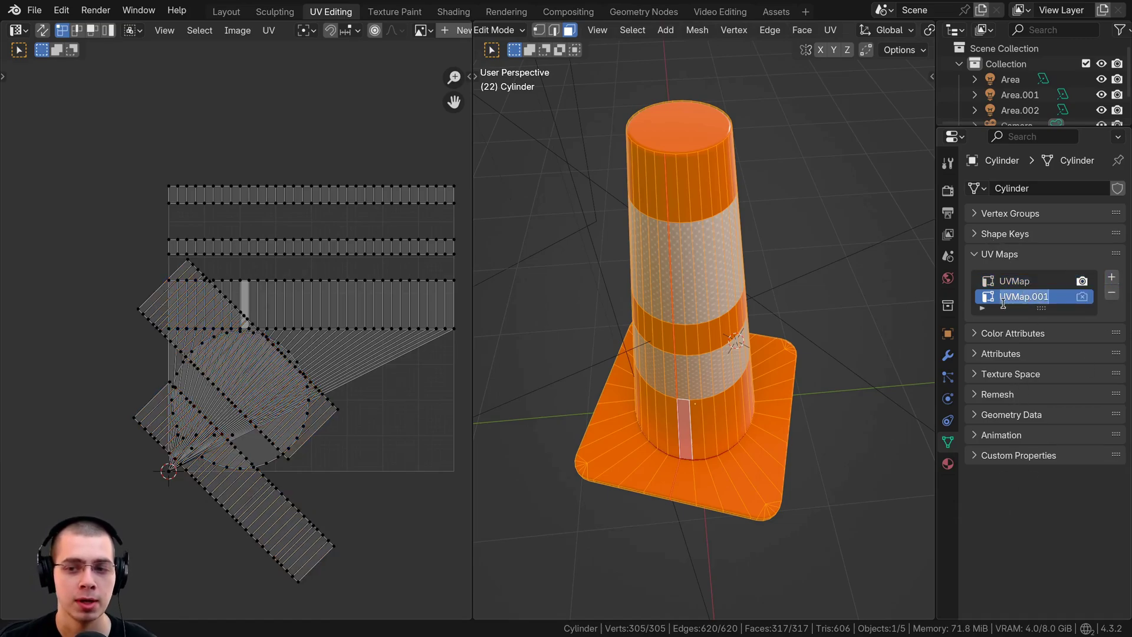
pyautogui.write('Dirt')
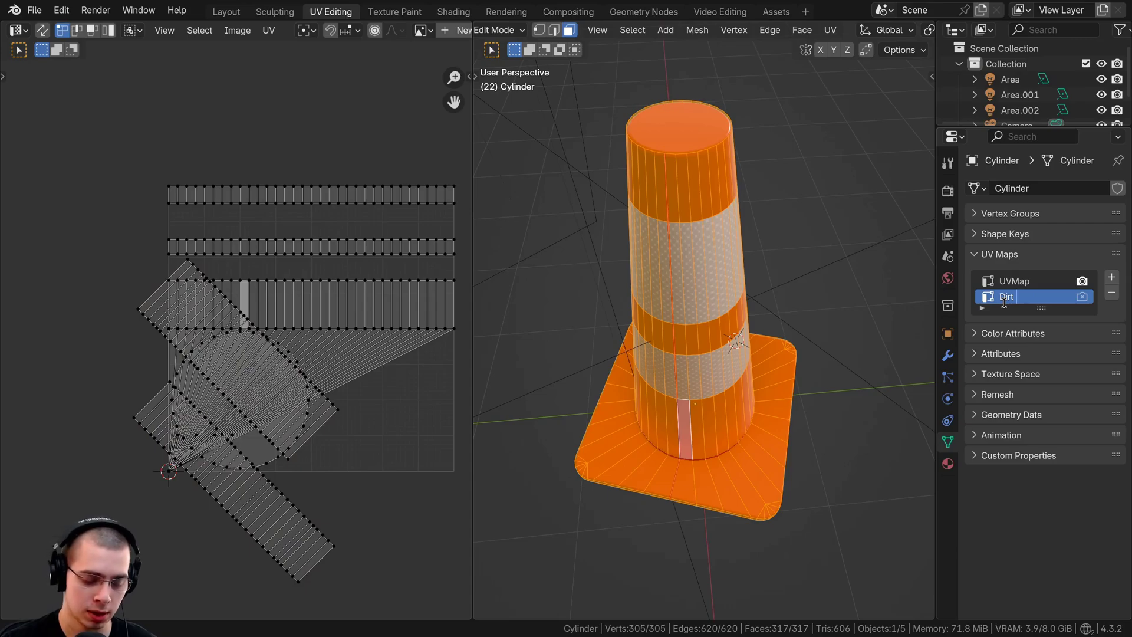
pyautogui.write(' UV Map')
pyautogui.press('Return')
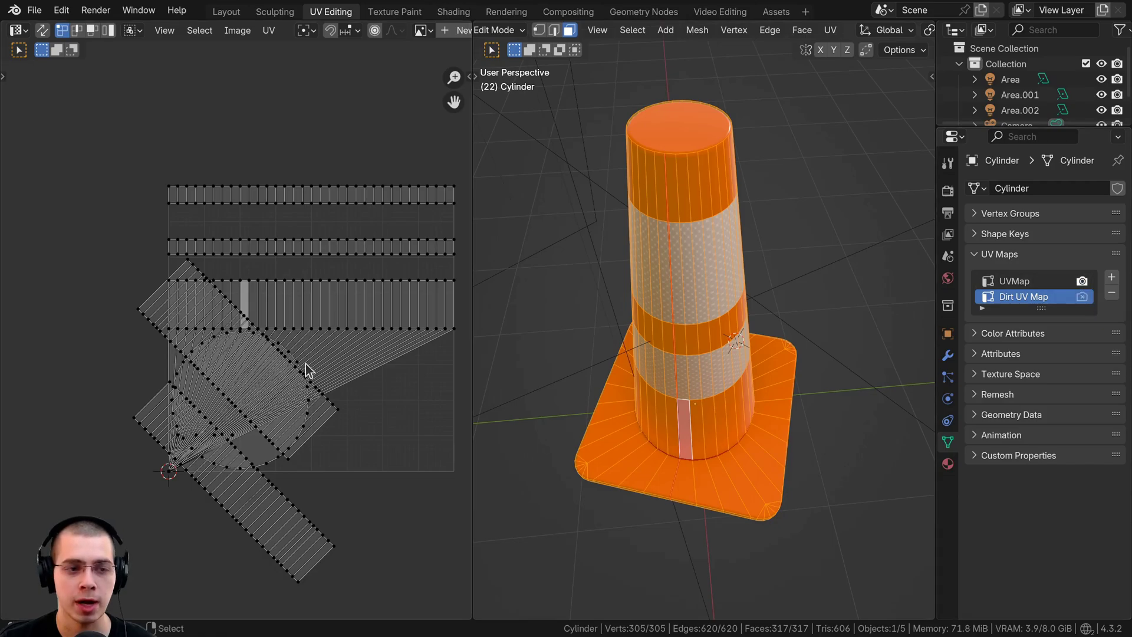
# Make Dirt UV Map the map shown in the UV editor and the one used for rendering.
pyautogui.scroll(-5, 277, 34)
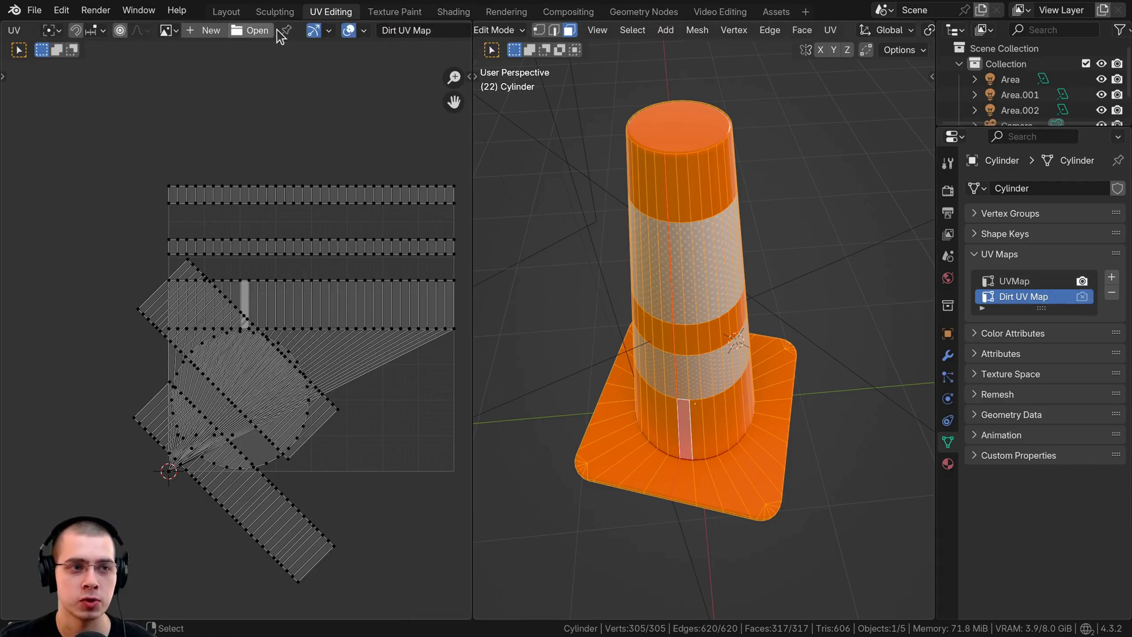
pyautogui.click(409, 30)
pyautogui.click(383, 54)
pyautogui.click(391, 30)
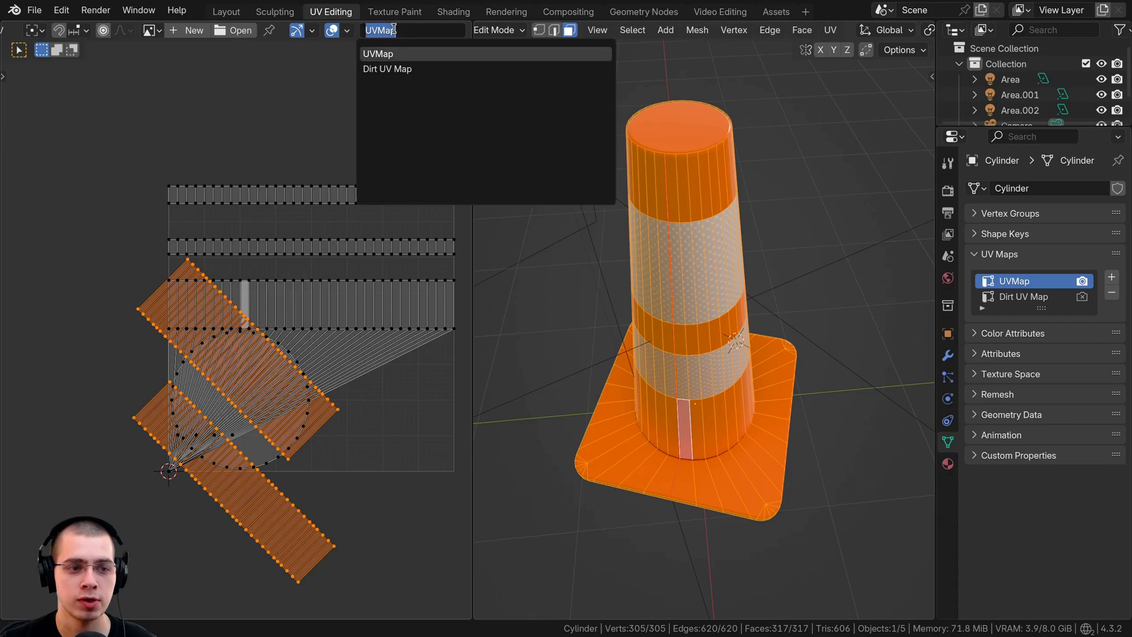
pyautogui.click(393, 69)
pyautogui.click(385, 30)
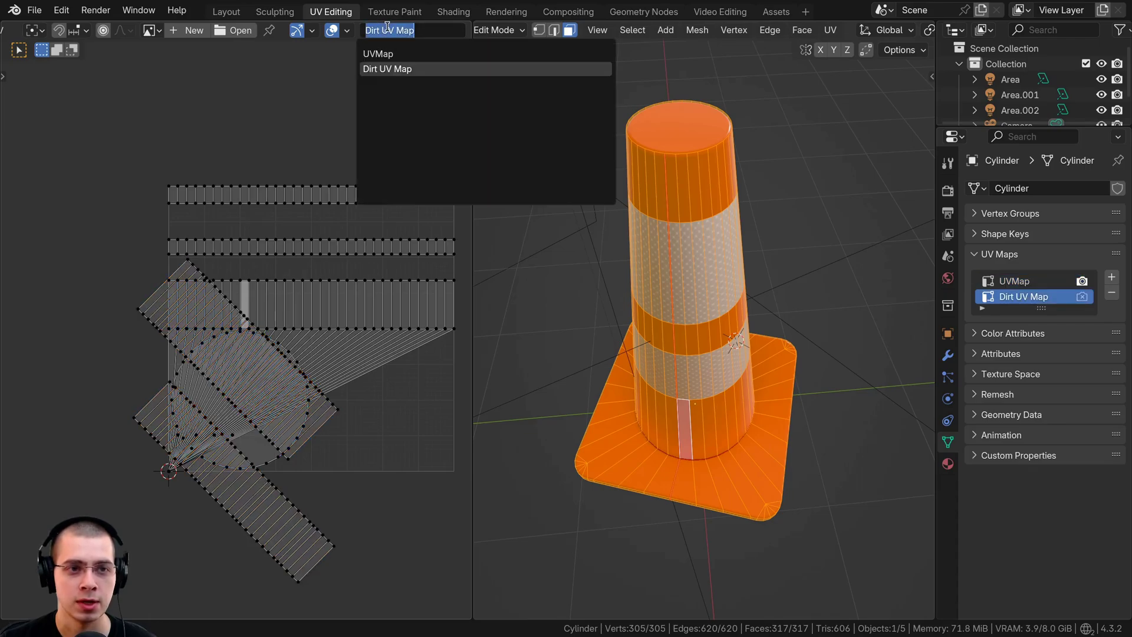
pyautogui.click(381, 69)
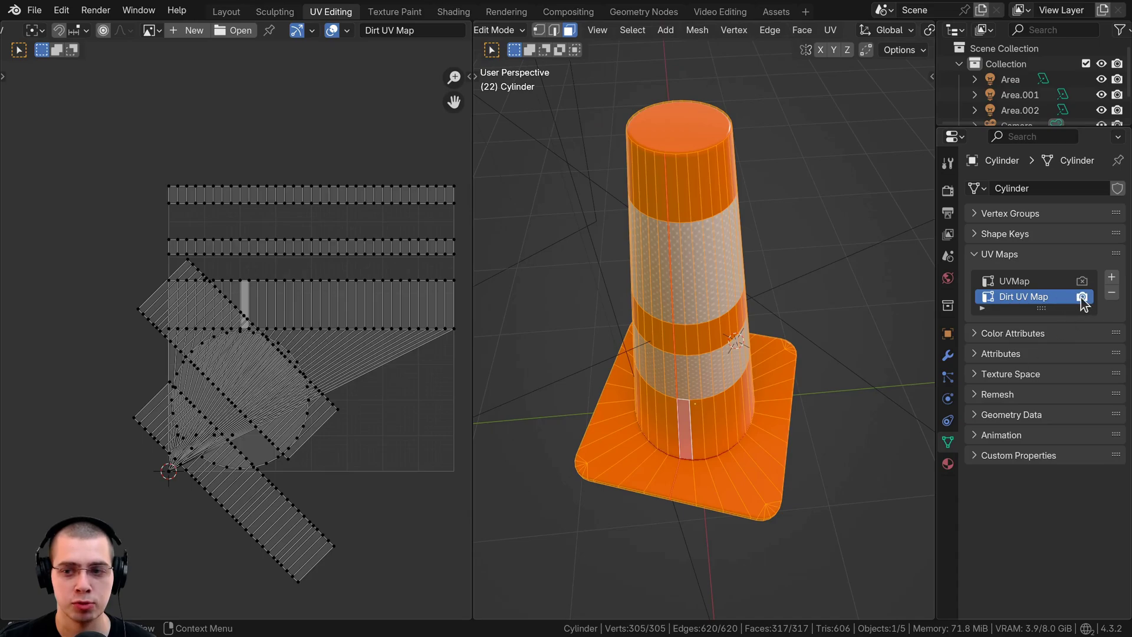
# Examine the island layout of Dirt UV Map and the cone's mesh from several angles.
pyautogui.moveTo(164, 342); pyautogui.dragTo(157, 356, button='middle')
pyautogui.moveTo(272, 338); pyautogui.dragTo(237, 310, button='middle')
pyautogui.scroll(1, 234, 348)
pyautogui.moveTo(566, 277); pyautogui.dragTo(554, 239, button='middle')
pyautogui.moveTo(305, 181); pyautogui.dragTo(302, 181, button='middle')
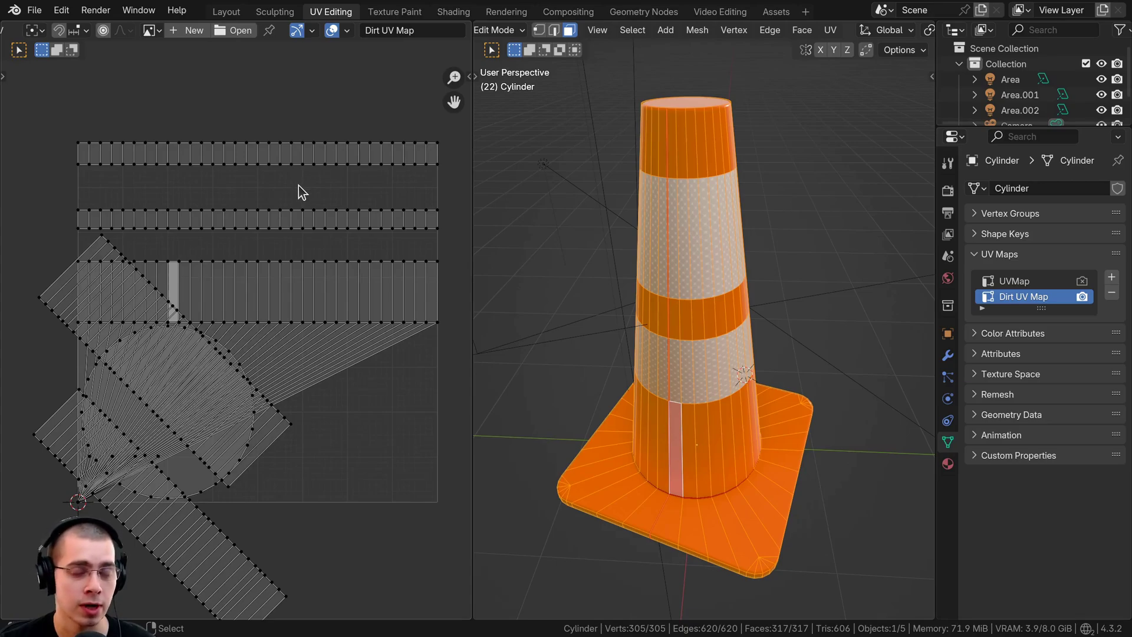
pyautogui.moveTo(625, 285); pyautogui.dragTo(634, 318, button='middle')
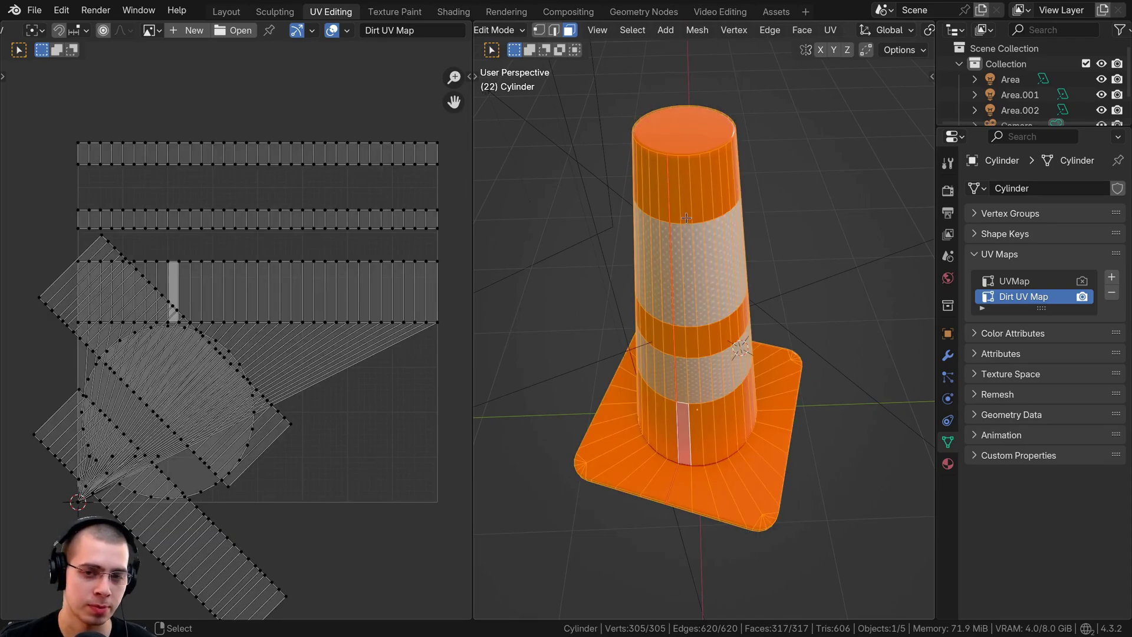
pyautogui.moveTo(654, 196); pyautogui.dragTo(655, 182, button='middle')
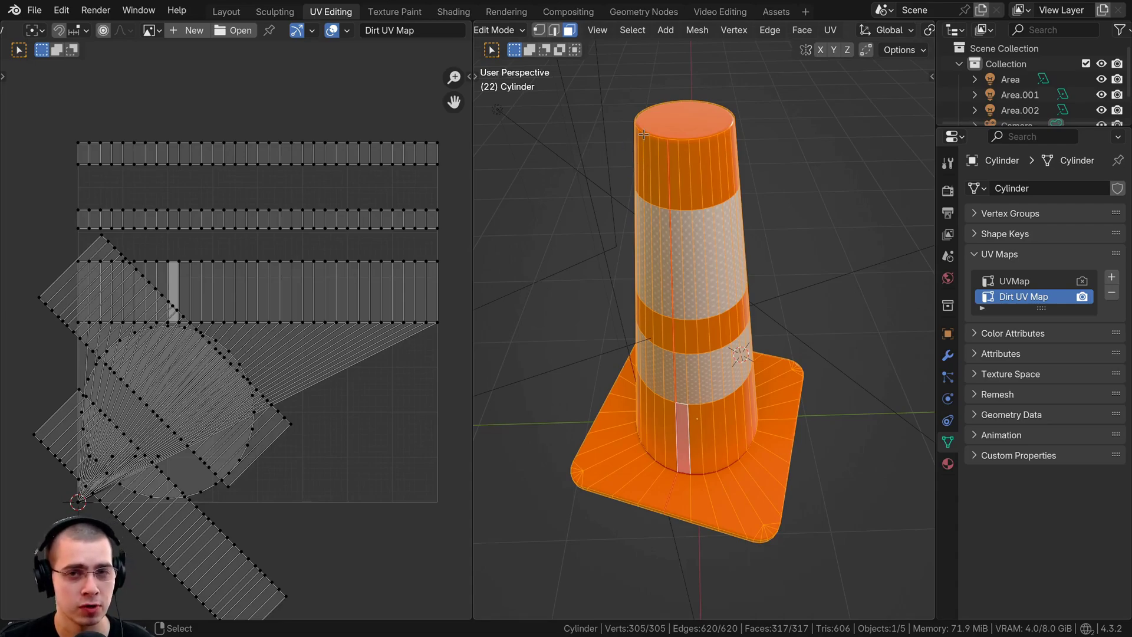
pyautogui.scroll(1, 638, 133)
pyautogui.moveTo(628, 140); pyautogui.dragTo(637, 136, button='middle')
pyautogui.scroll(-1, 634, 137)
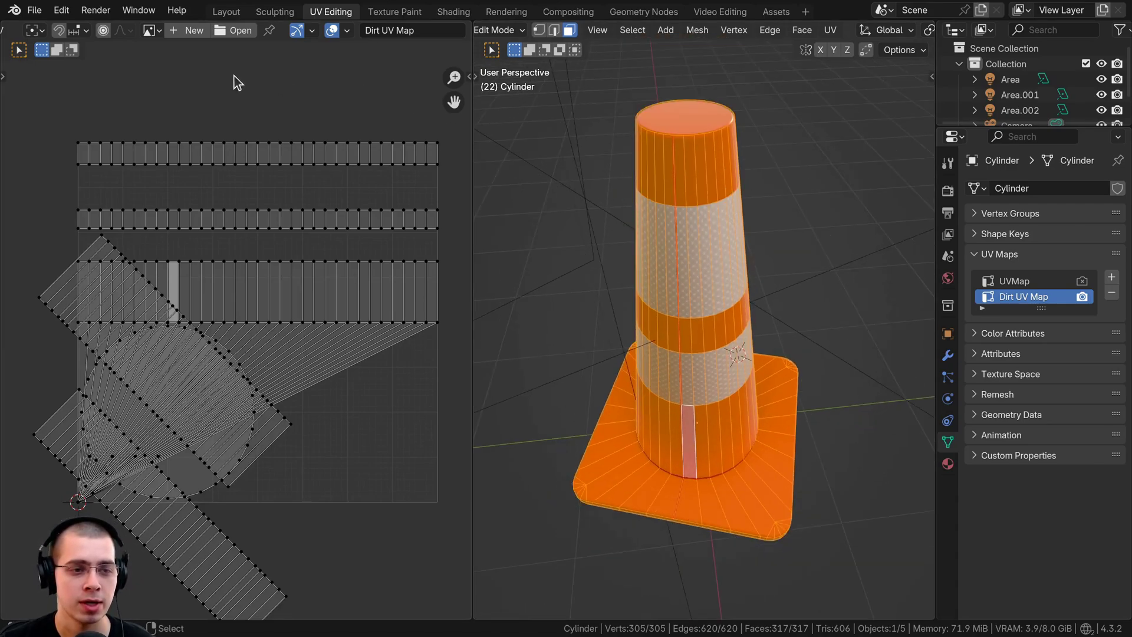
pyautogui.moveTo(713, 194); pyautogui.dragTo(715, 197, button='middle')
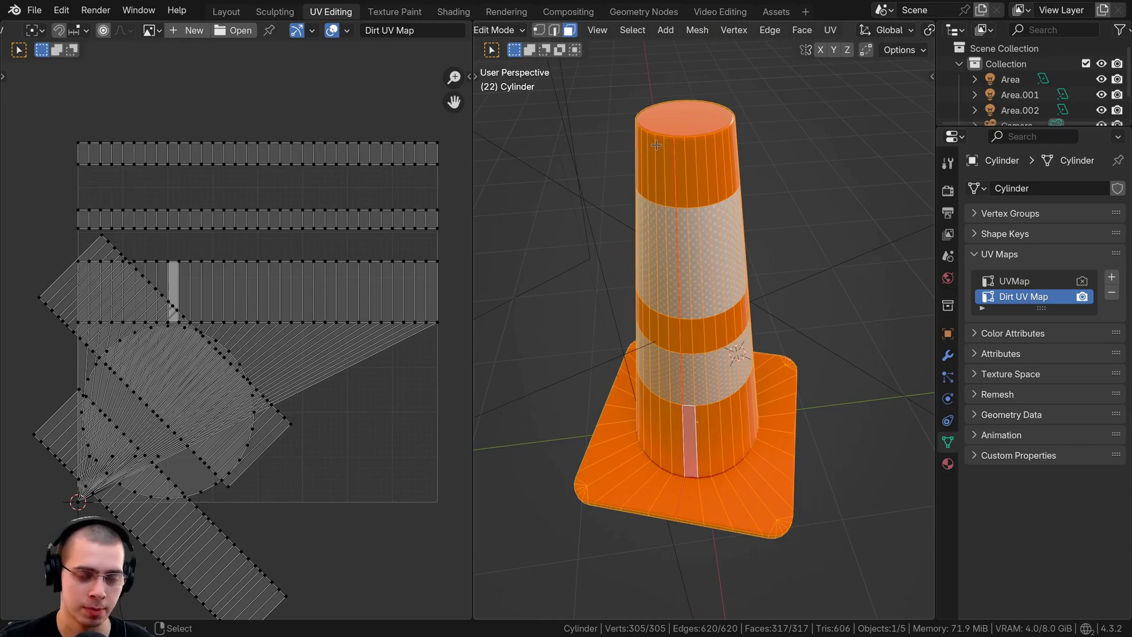
# Unwrap all of the cone's faces into Dirt UV Map with Smart UV Project, using an island margin of 0.01.
pyautogui.hotkey('alt', 'a')
pyautogui.press('a')
pyautogui.press('u')
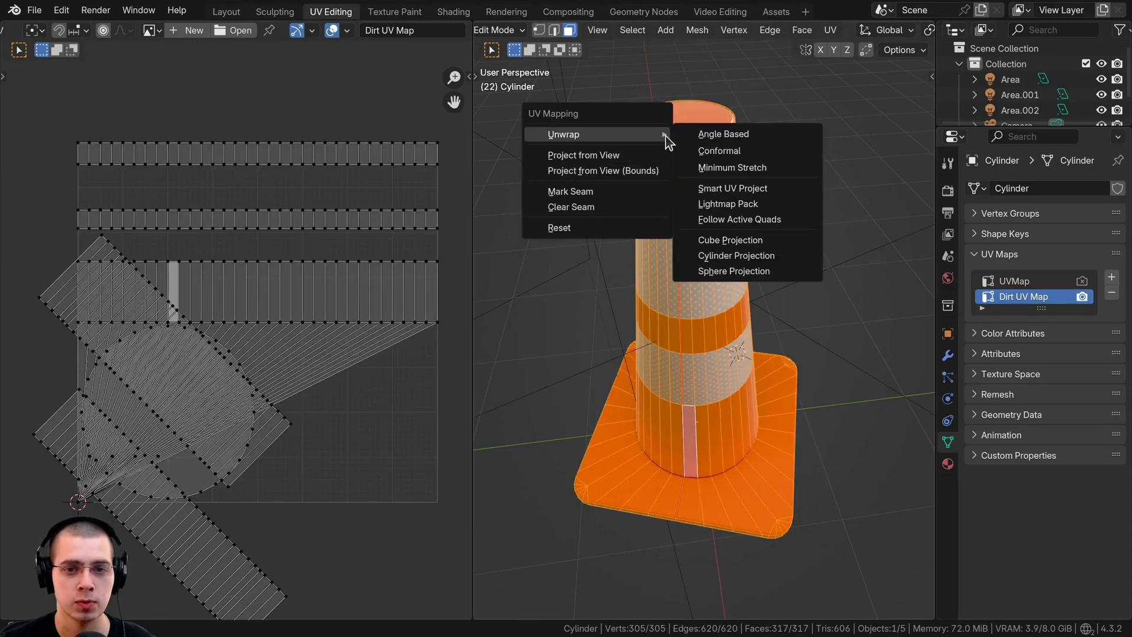
pyautogui.click(730, 188)
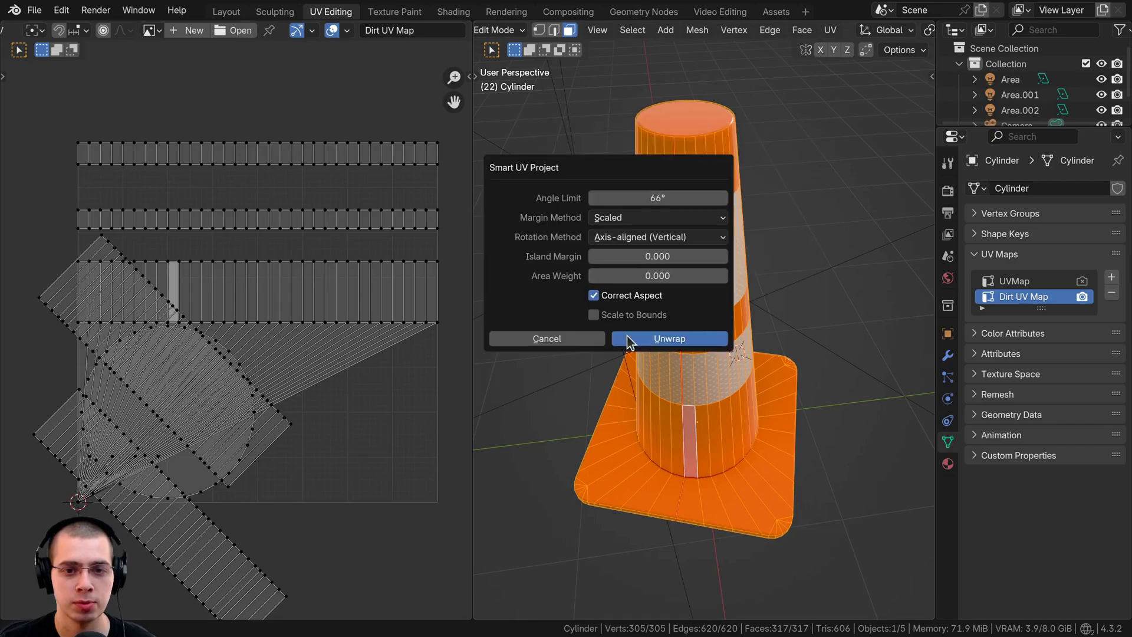
pyautogui.click(668, 262)
pyautogui.click(668, 262)
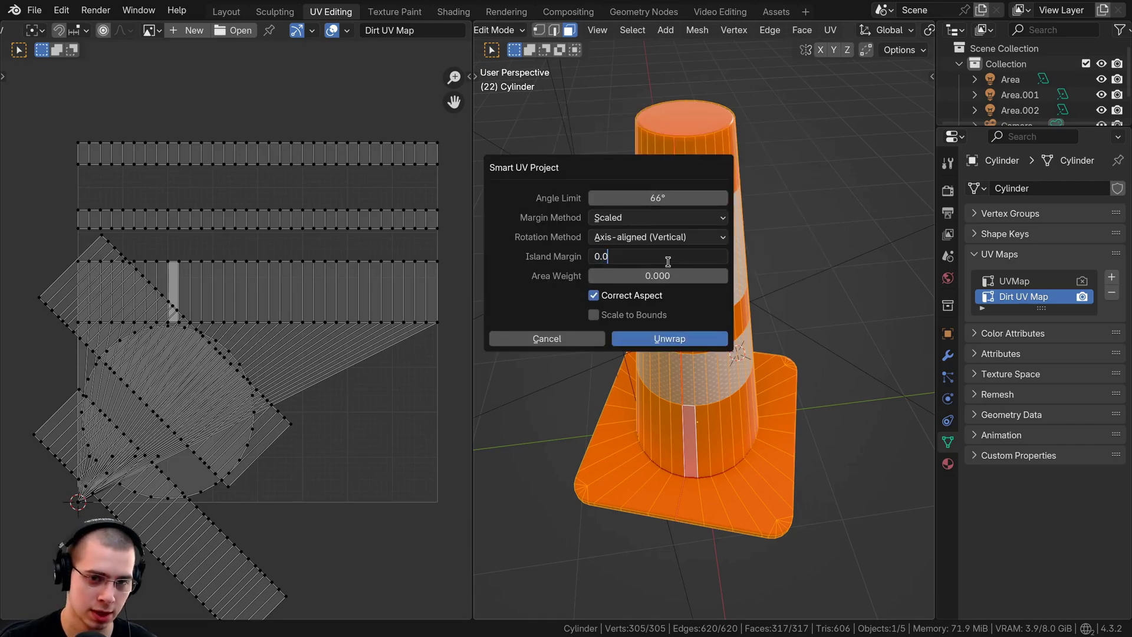
pyautogui.write('1')
pyautogui.press('Return')
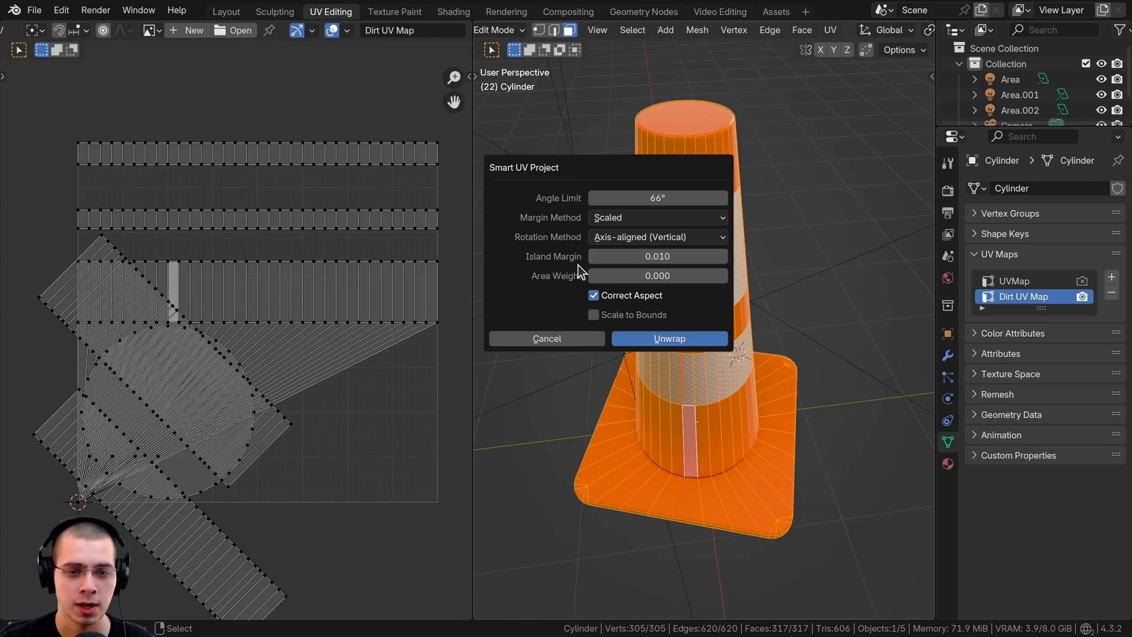
pyautogui.click(663, 340)
pyautogui.moveTo(338, 319); pyautogui.dragTo(400, 338, button='middle')
pyautogui.scroll(2, 238, 222)
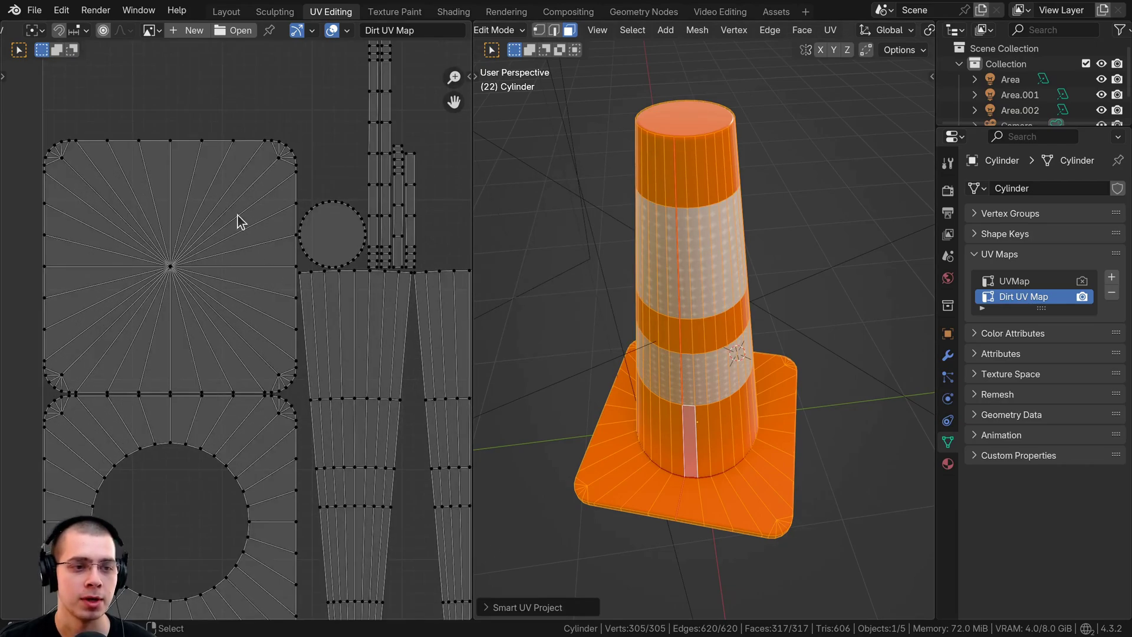
# Examine how the unwrapped islands of Dirt UV Map are packed, including the spacing between the cone side strips.
pyautogui.press('a')
pyautogui.hotkey('alt', 'a')
pyautogui.moveTo(222, 320); pyautogui.dragTo(184, 200, button='middle')
pyautogui.scroll(-2, 253, 363)
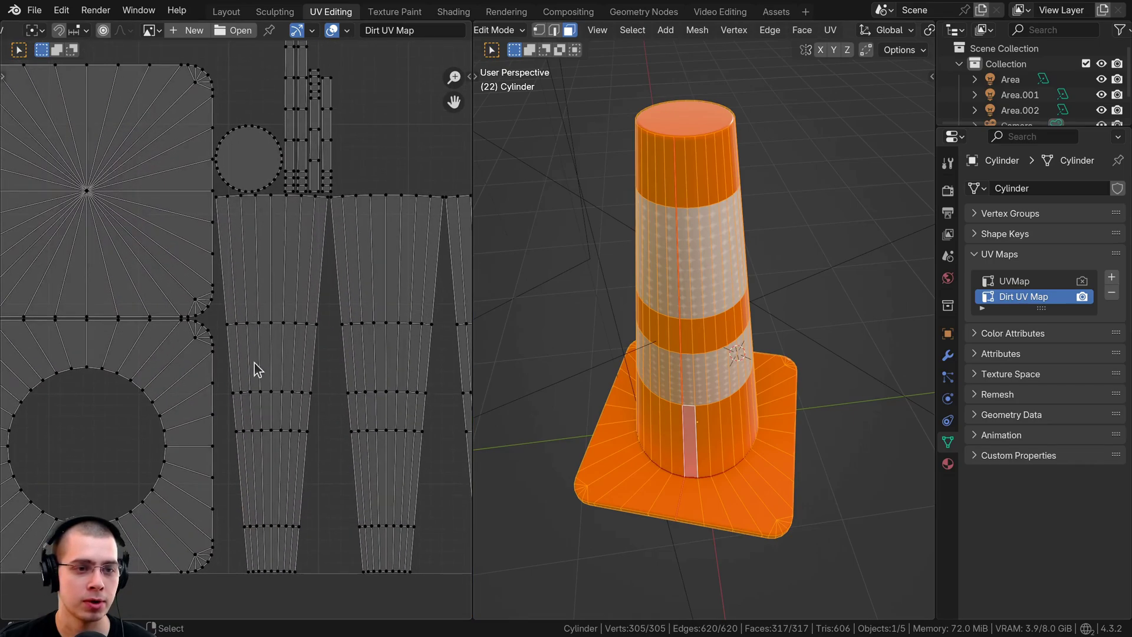
pyautogui.press('a')
pyautogui.scroll(4, 342, 312)
pyautogui.scroll(4, 260, 268)
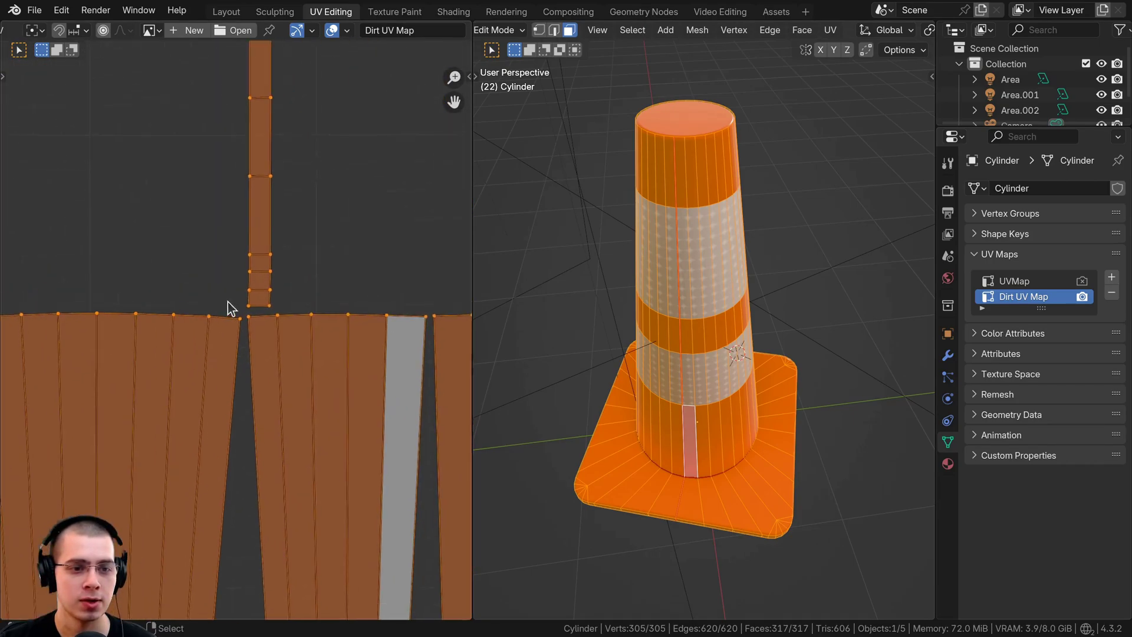
pyautogui.scroll(-9, 207, 330)
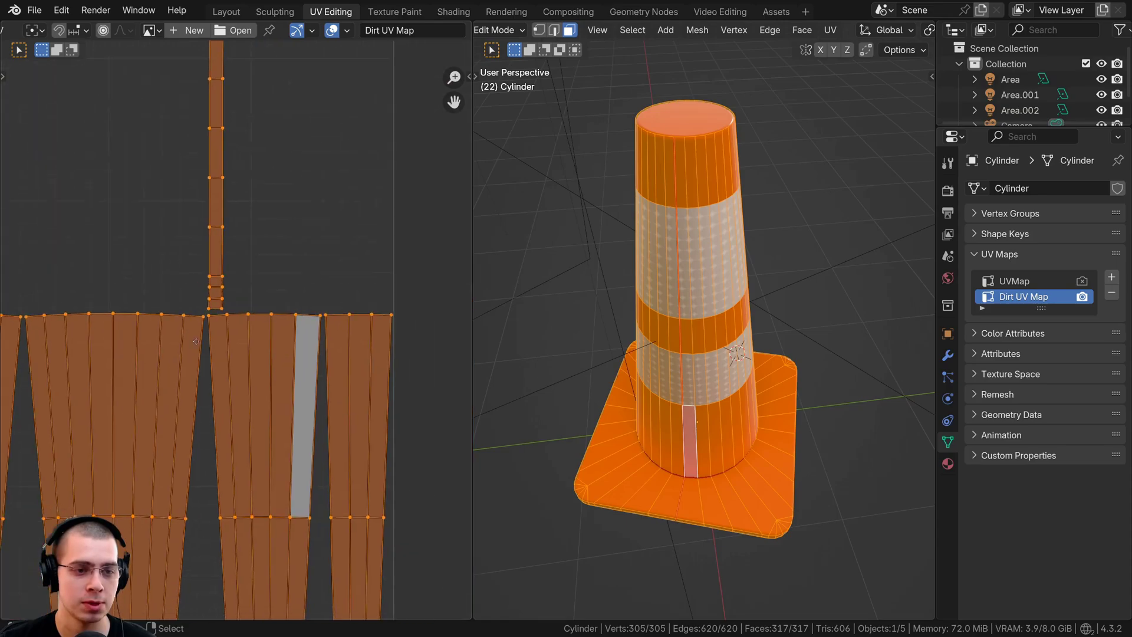
pyautogui.moveTo(206, 330); pyautogui.dragTo(125, 319, button='middle')
pyautogui.moveTo(115, 430); pyautogui.dragTo(203, 387, button='middle')
pyautogui.scroll(-3, 259, 299)
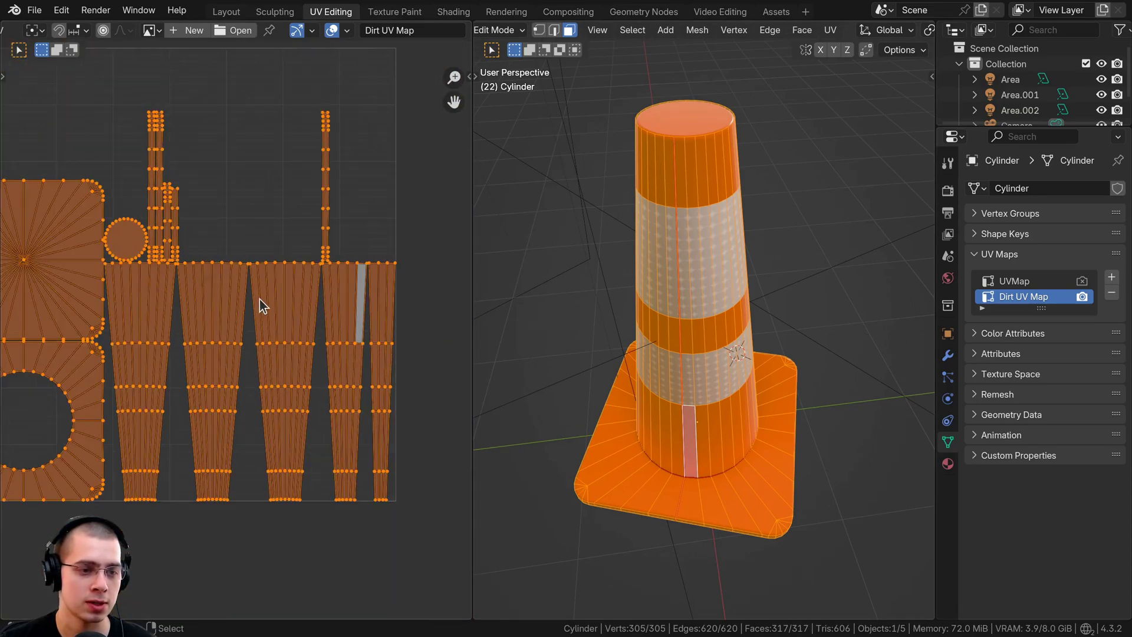
pyautogui.scroll(2, 270, 298)
pyautogui.scroll(-2, 251, 298)
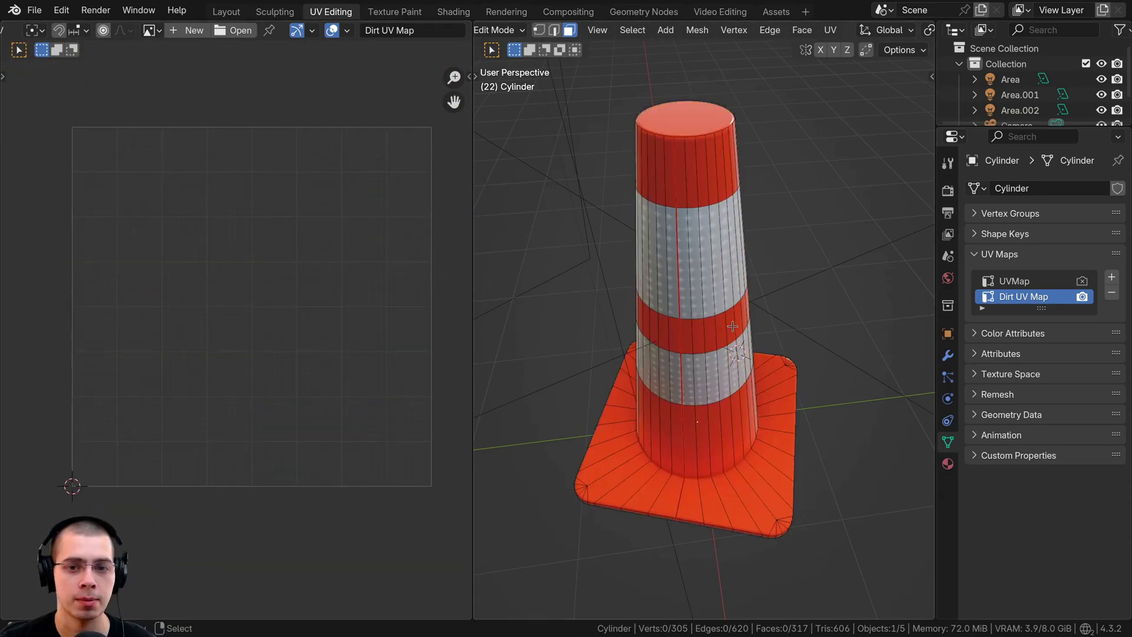
# Make the original UVMap the map shown in the UV editor and the one used for rendering again.
pyautogui.click(391, 30)
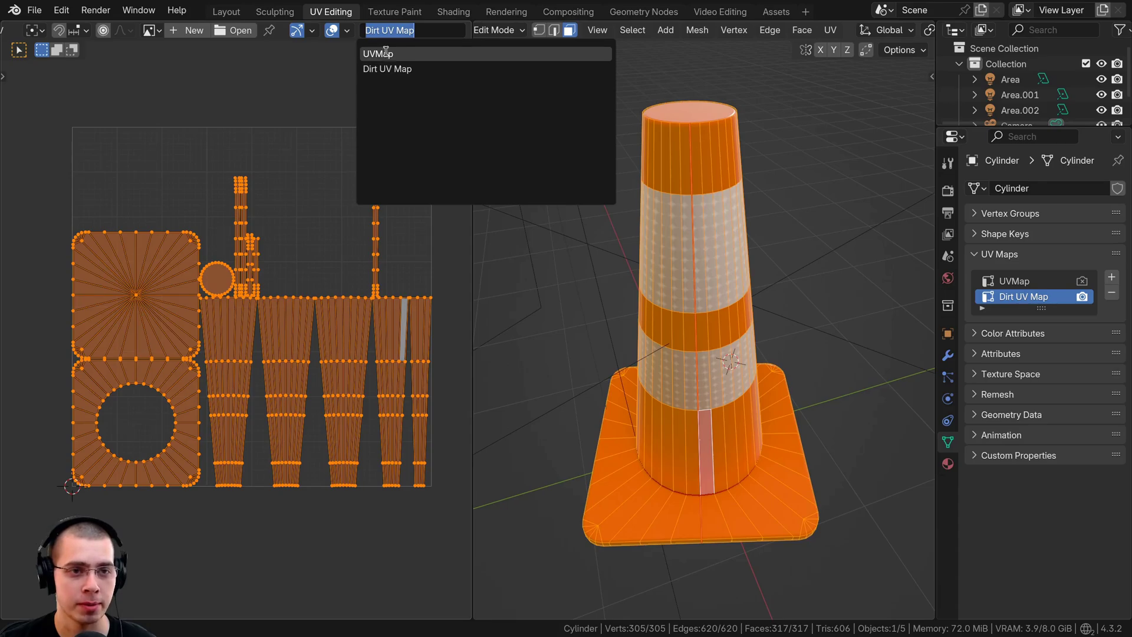
pyautogui.click(372, 53)
pyautogui.click(1081, 281)
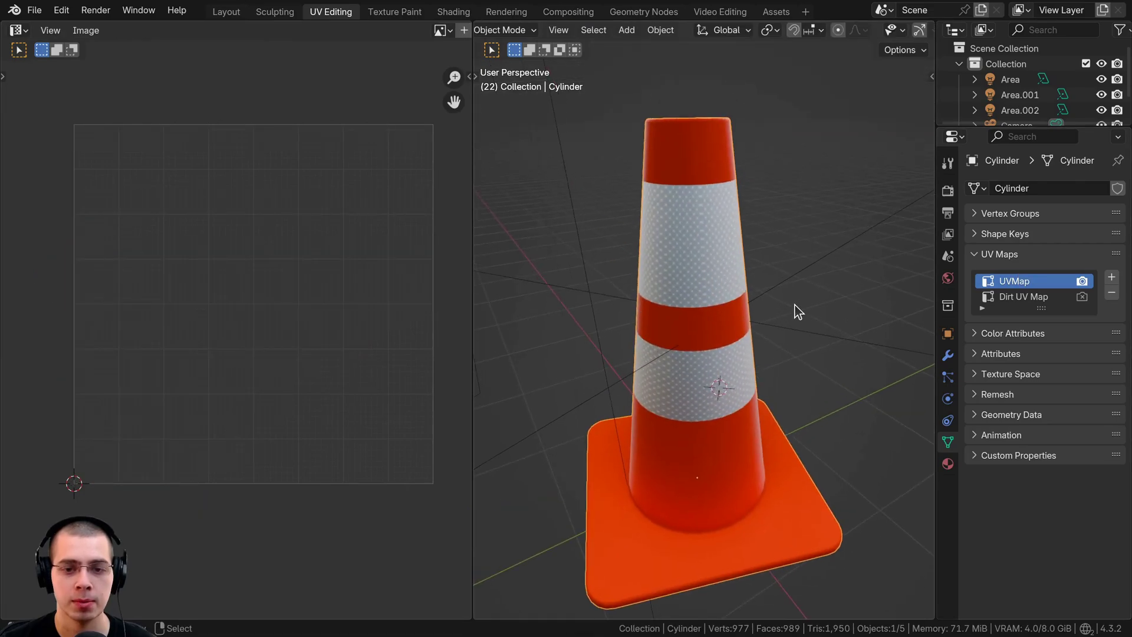
# Switch to the Shading workspace and bring up the cone's Orange material in the widened material properties.
pyautogui.click(453, 11)
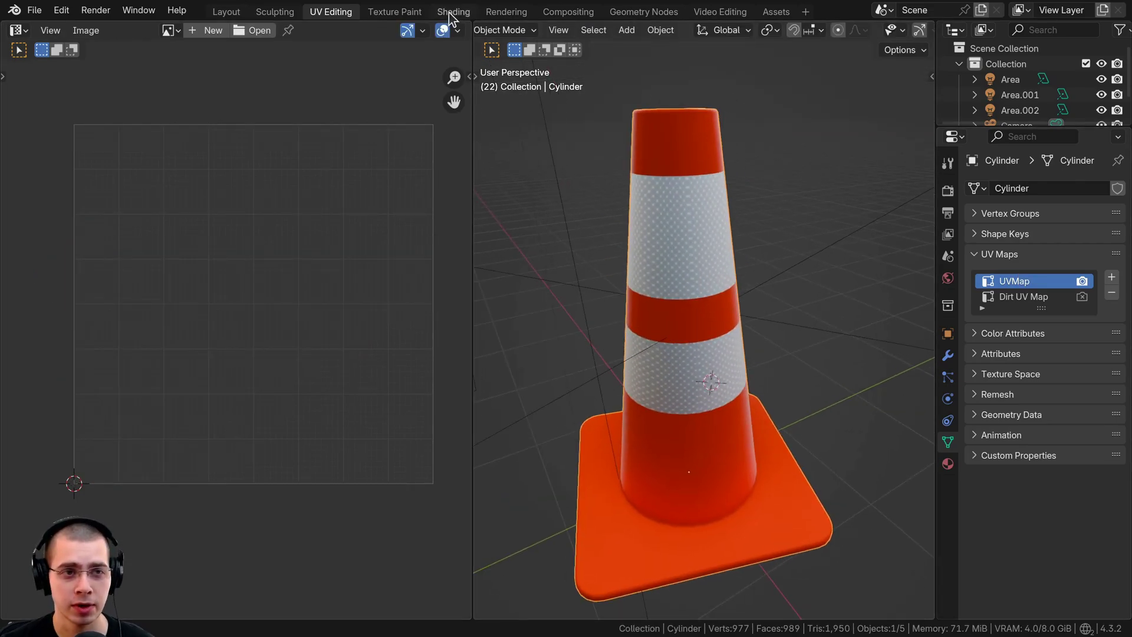
pyautogui.scroll(-2, 859, 252)
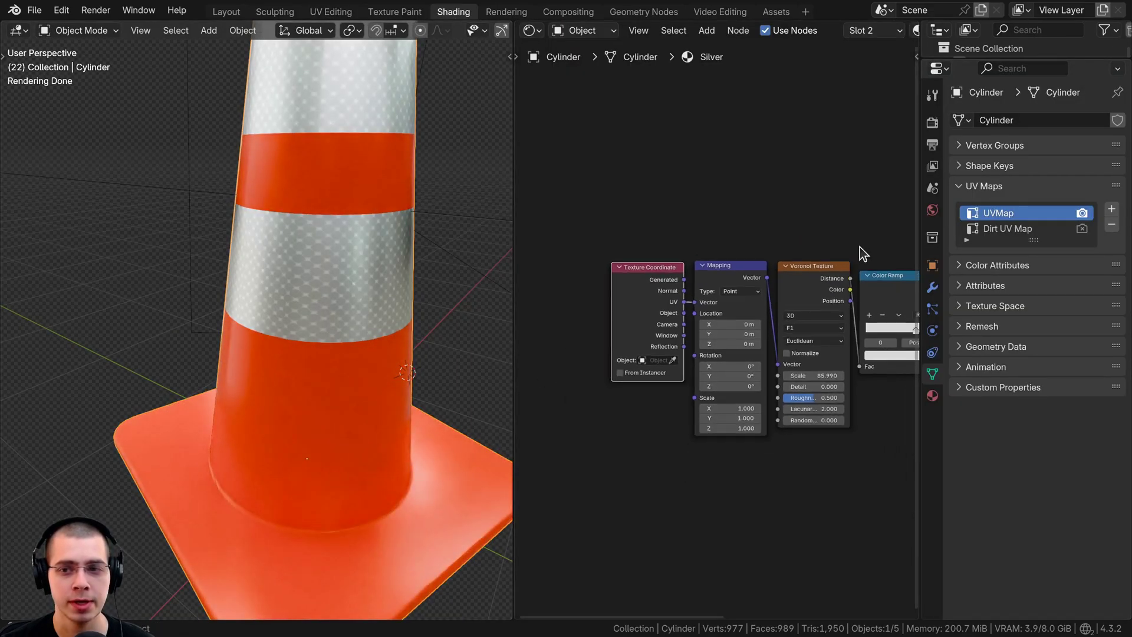
pyautogui.click(932, 395)
pyautogui.moveTo(917, 254); pyautogui.dragTo(895, 253)
pyautogui.click(970, 124)
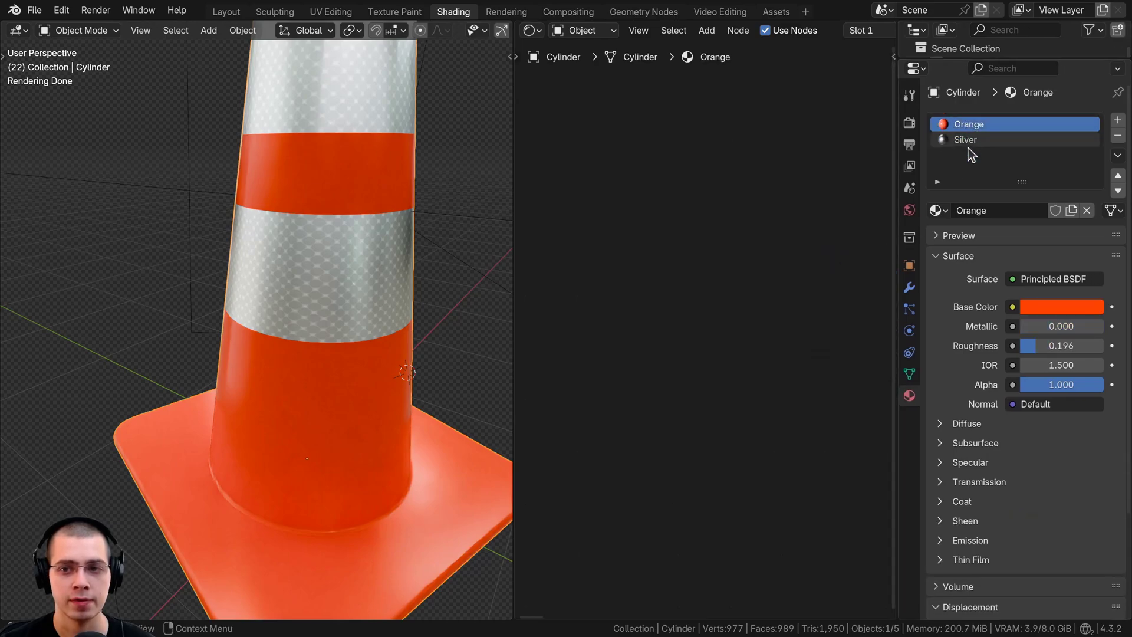
# Compare the node setups of the Orange and Silver materials and the parts of the cone they cover.
pyautogui.click(969, 140)
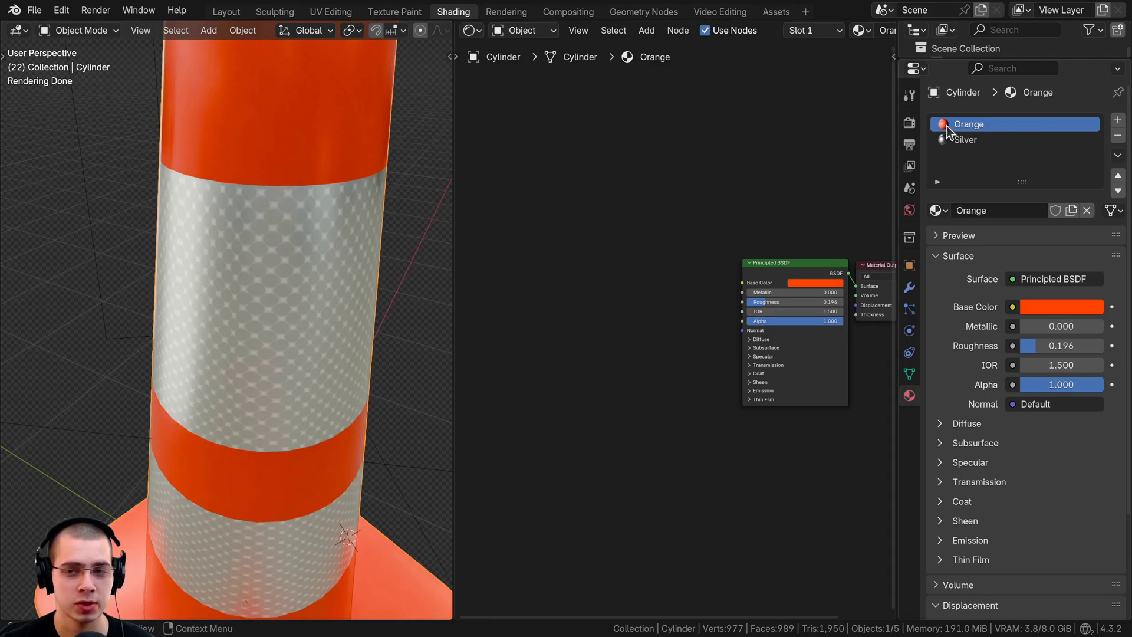
pyautogui.click(966, 140)
pyautogui.click(968, 124)
pyautogui.scroll(-4, 305, 249)
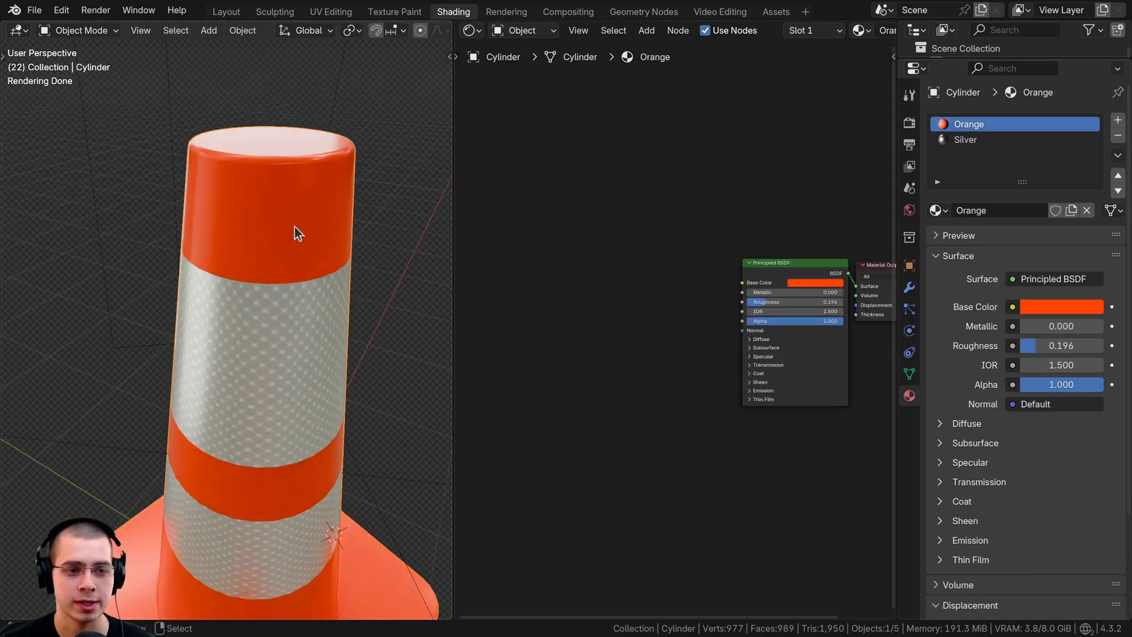
pyautogui.scroll(3, 309, 271)
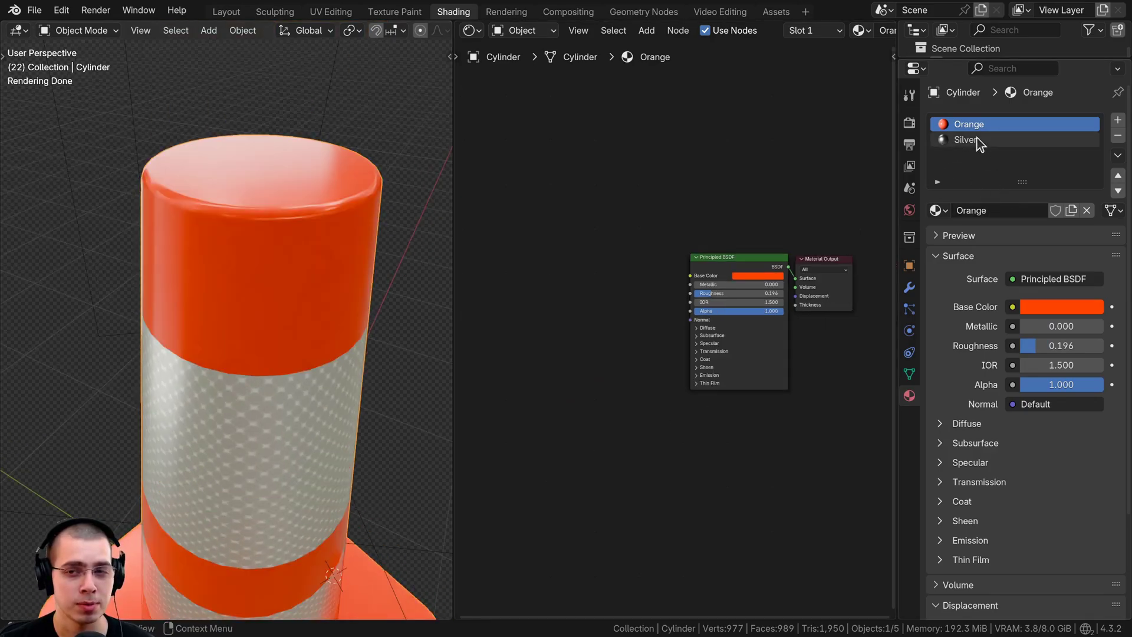
pyautogui.click(976, 139)
pyautogui.click(976, 124)
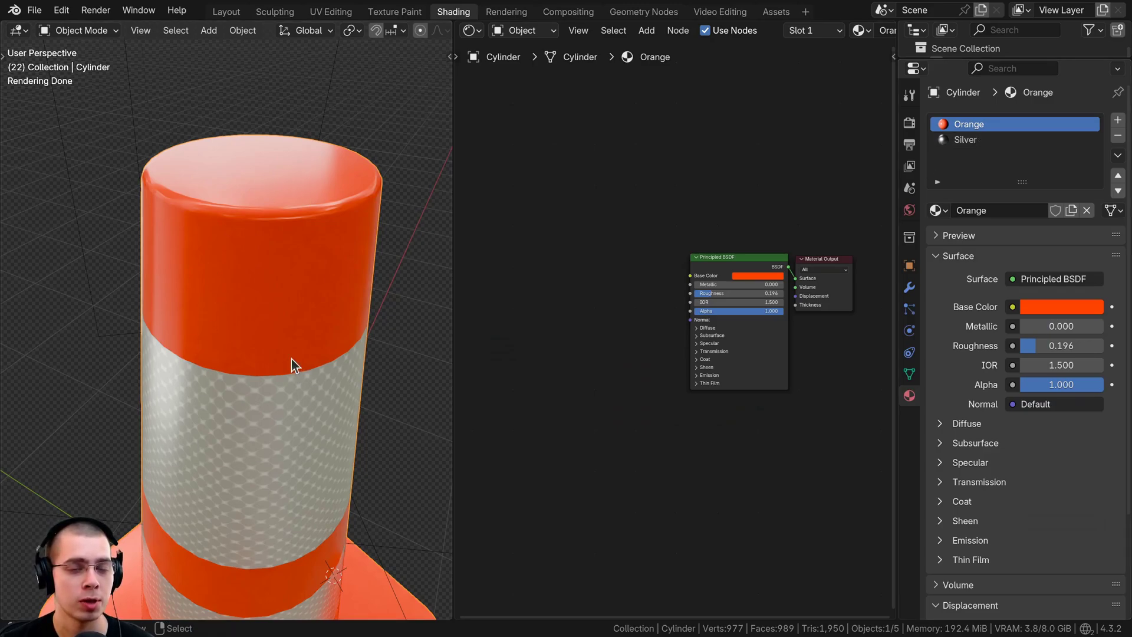
pyautogui.scroll(-2, 291, 359)
pyautogui.keyDown('shift'); pyautogui.moveTo(295, 348); pyautogui.dragTo(306, 315, button='middle'); pyautogui.keyUp('shift')
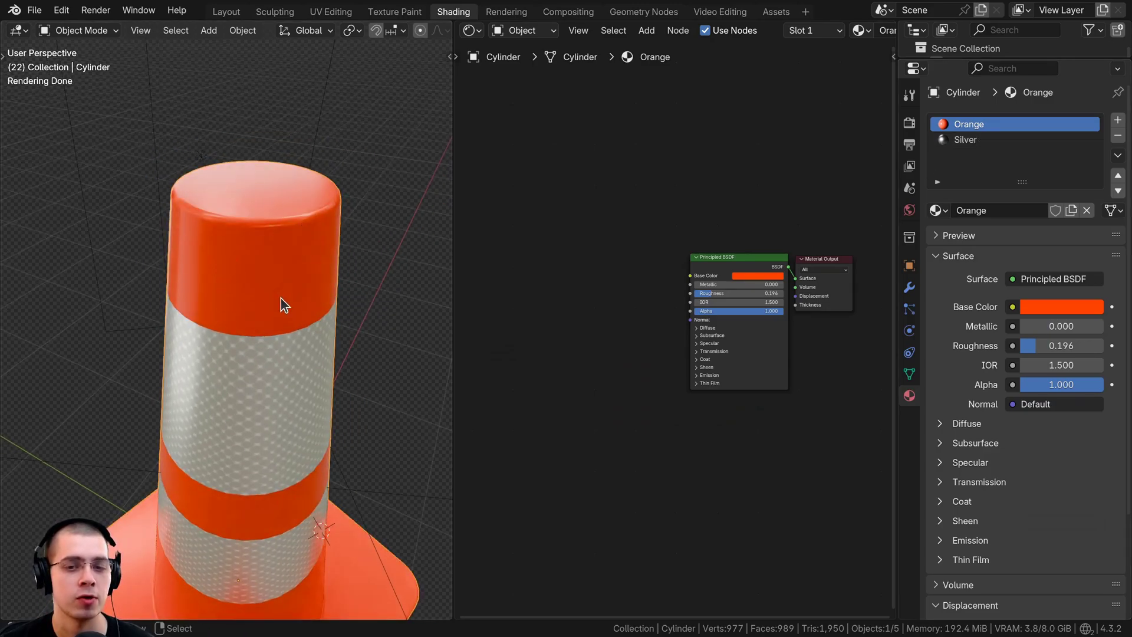
pyautogui.click(994, 139)
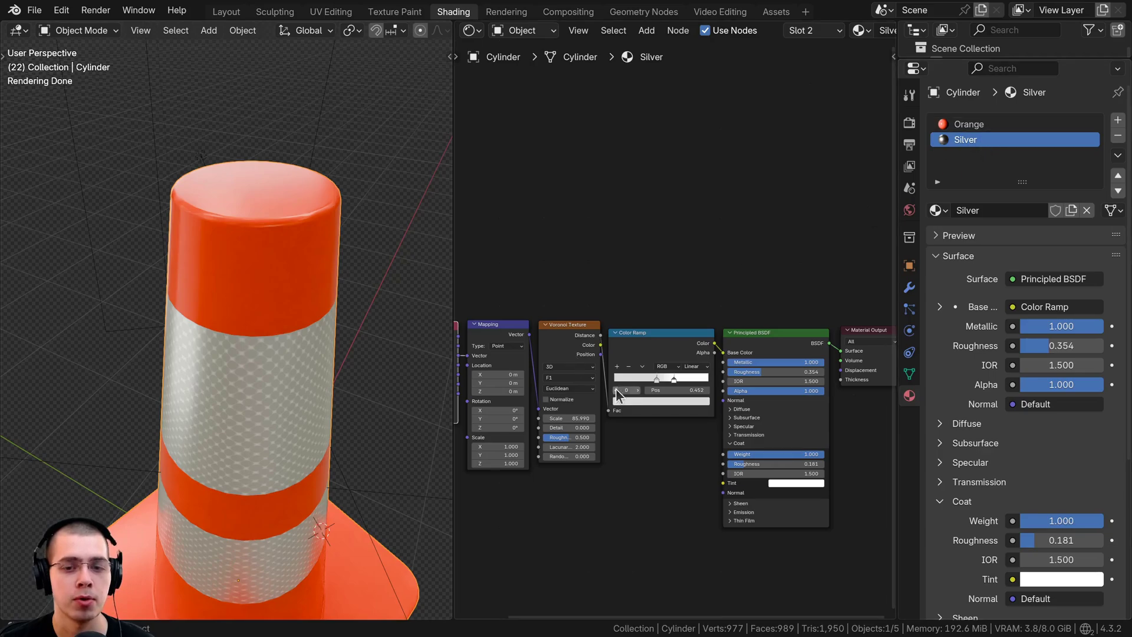
# Add an Image Texture node ahead of the Principled BSDF in the Orange material and widen the node editor.
pyautogui.click(994, 125)
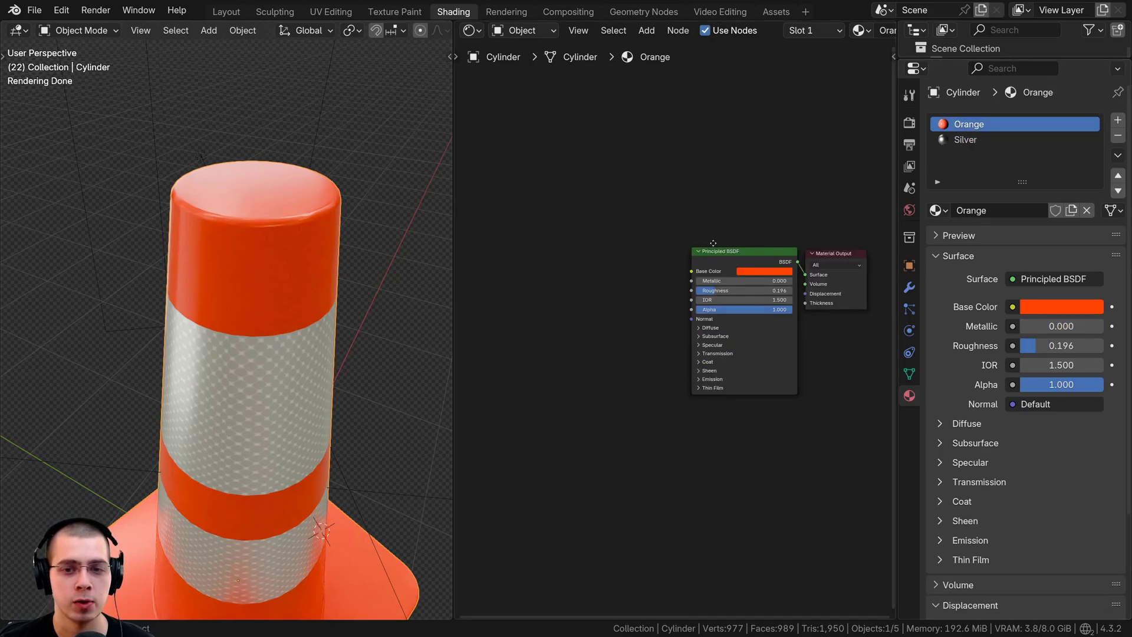
pyautogui.scroll(2, 657, 245)
pyautogui.hotkey('shift', 'a')
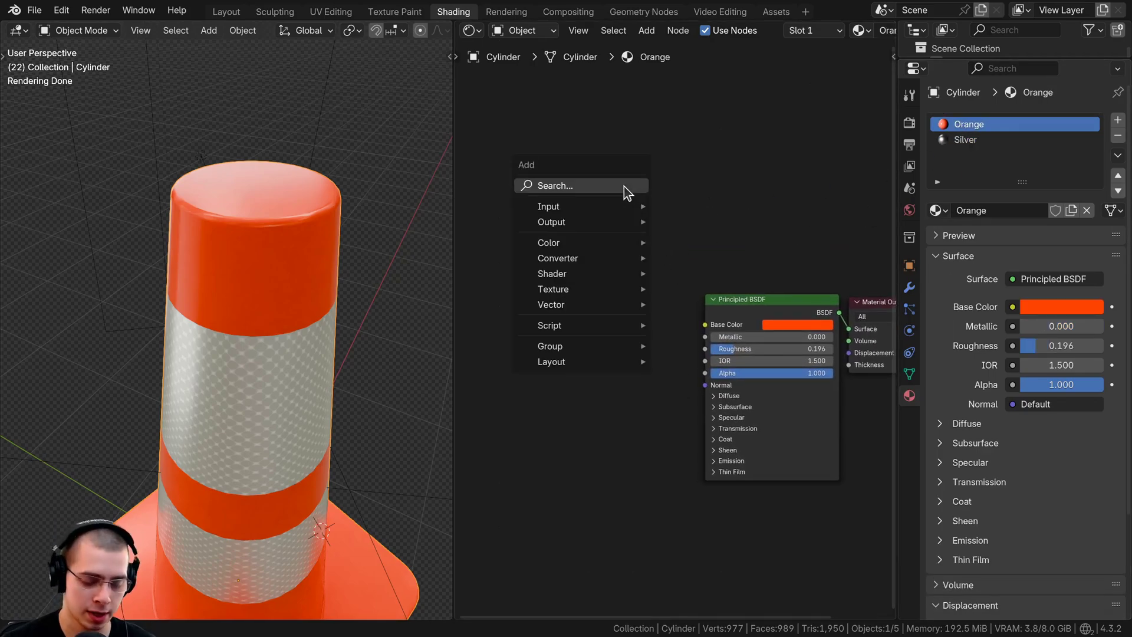
pyautogui.click(624, 186)
pyautogui.press('Return')
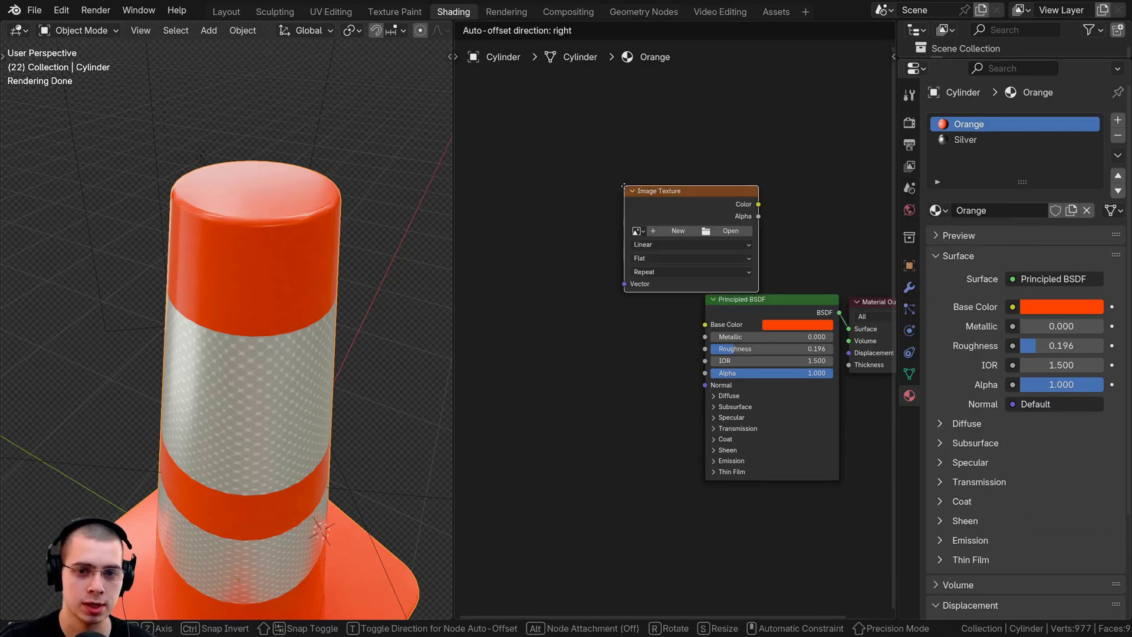
pyautogui.click(481, 248)
pyautogui.moveTo(454, 228); pyautogui.dragTo(238, 230)
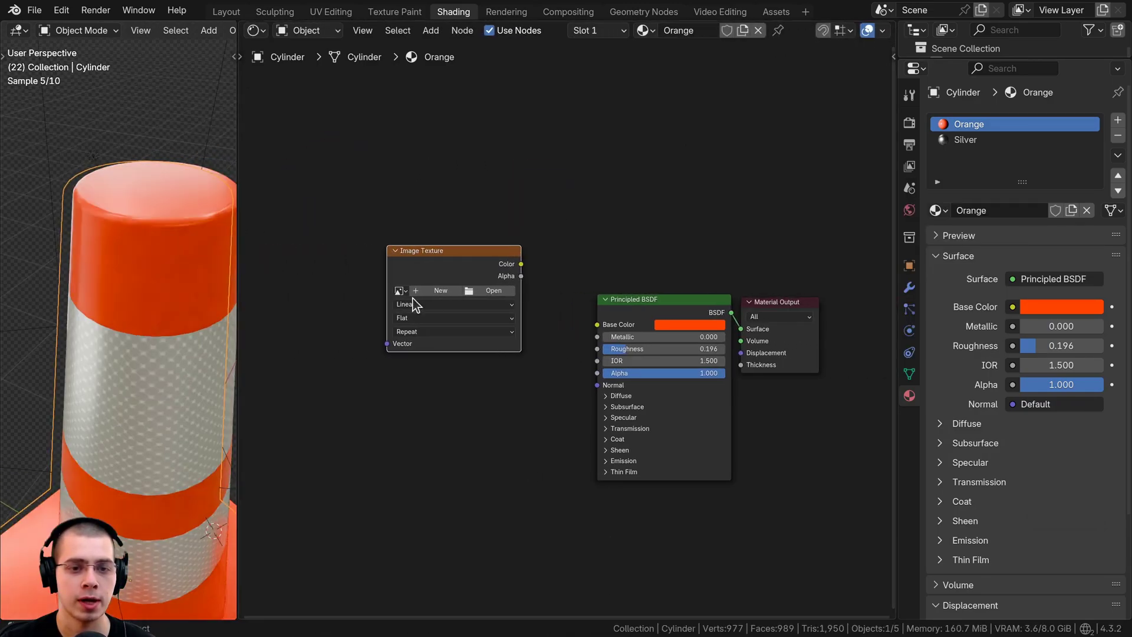
# Set up a new image for the Image Texture node, named Dirt, with width and height of 4096 px.
pyautogui.scroll(3, 554, 292)
pyautogui.click(511, 248)
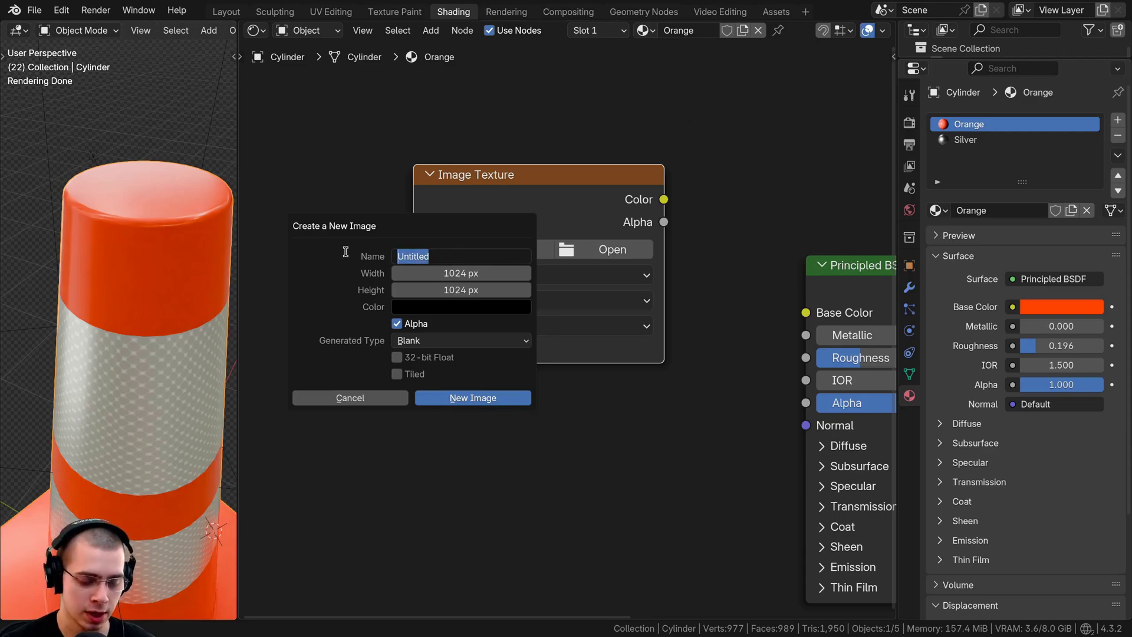
pyautogui.write('Dirt')
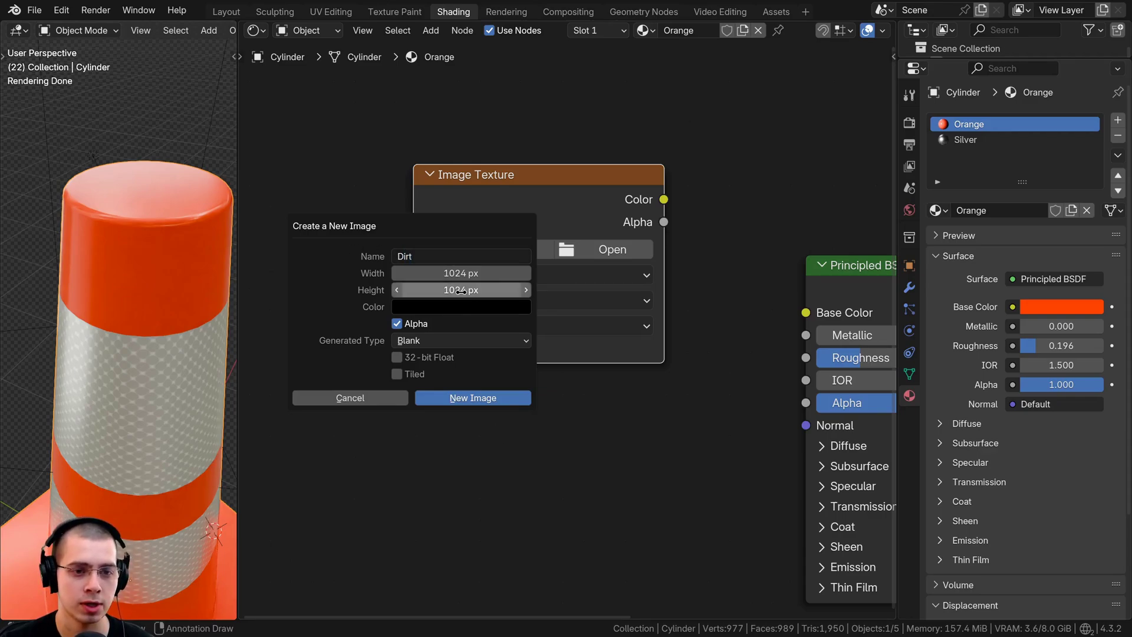
pyautogui.moveTo(441, 275); pyautogui.dragTo(442, 290)
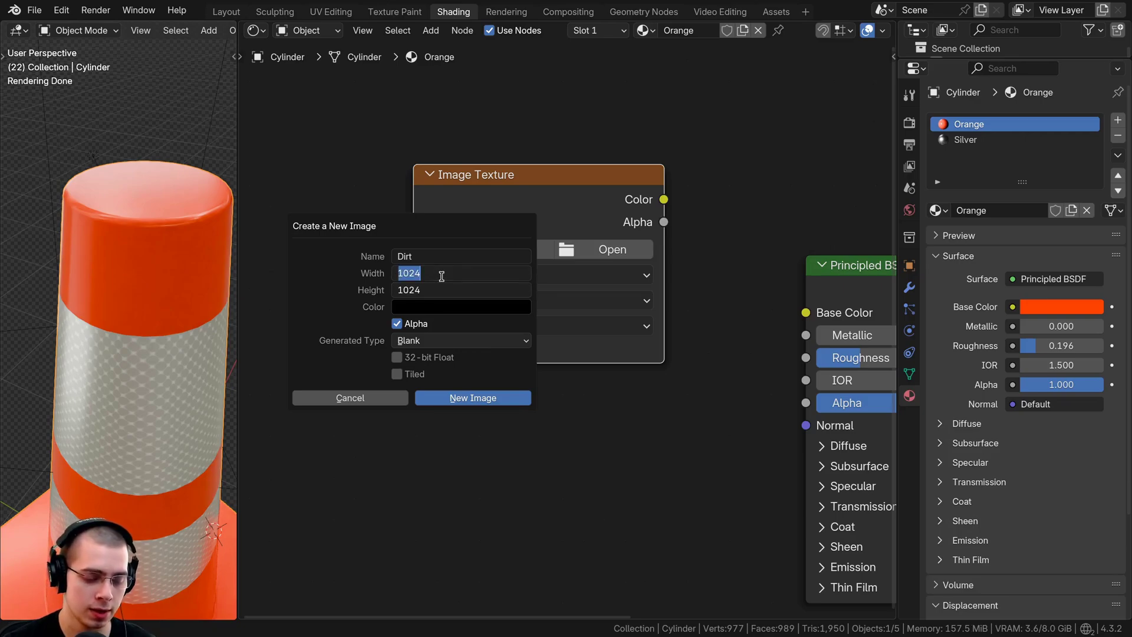
pyautogui.write('4096')
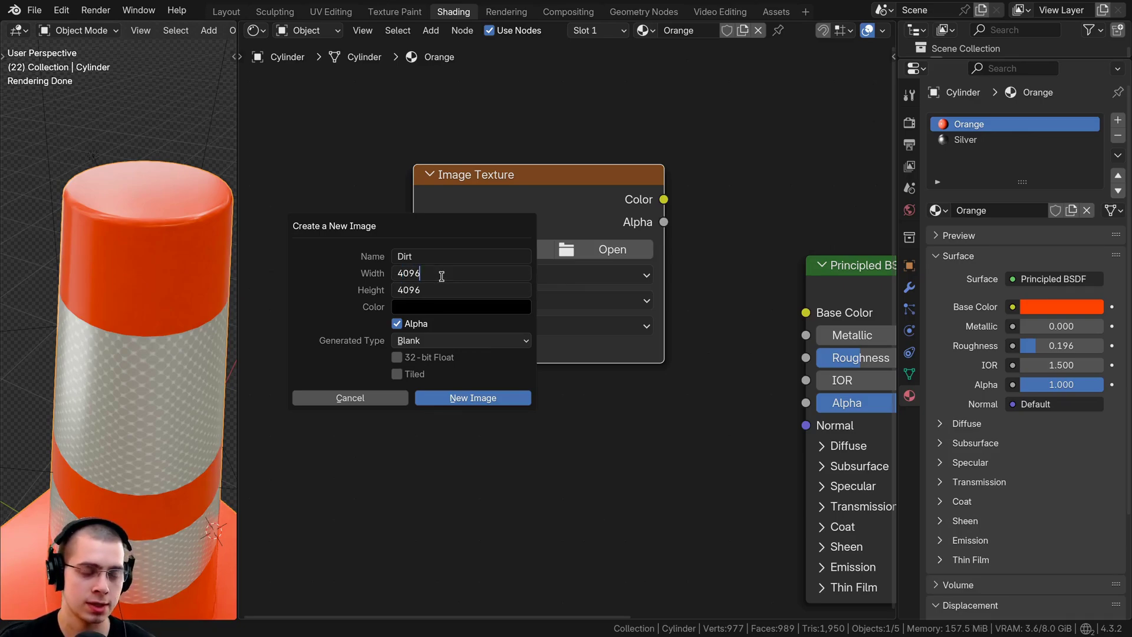
pyautogui.press('Return')
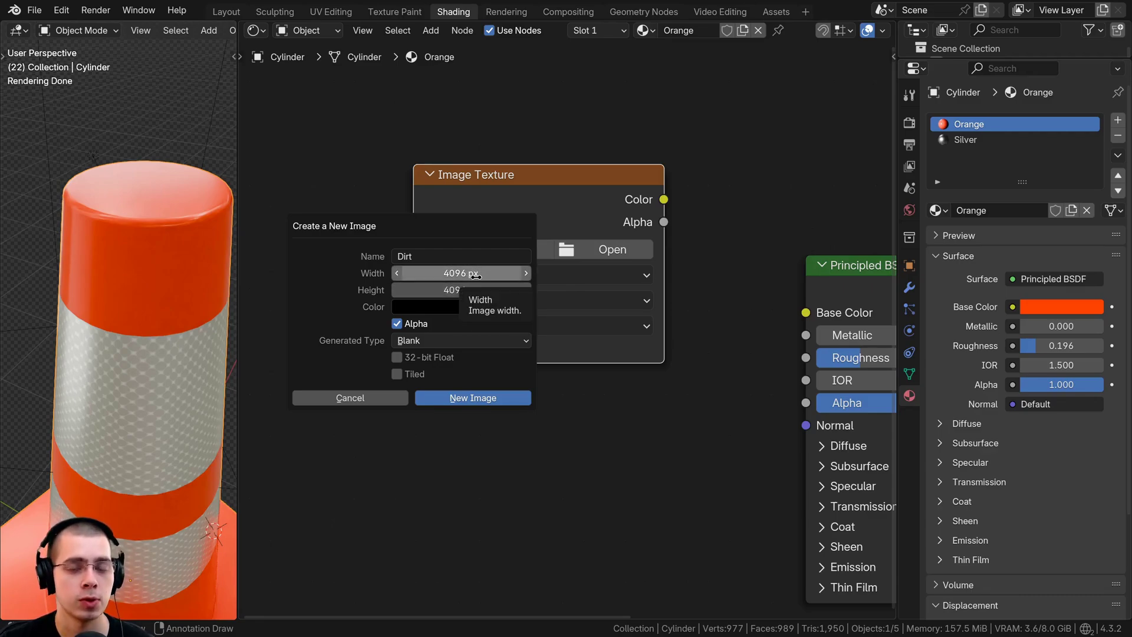
# Create the Dirt image with a white fill color and reposition its node ahead of the Principled BSDF.
pyautogui.click(447, 307)
pyautogui.moveTo(537, 121); pyautogui.dragTo(537, 47)
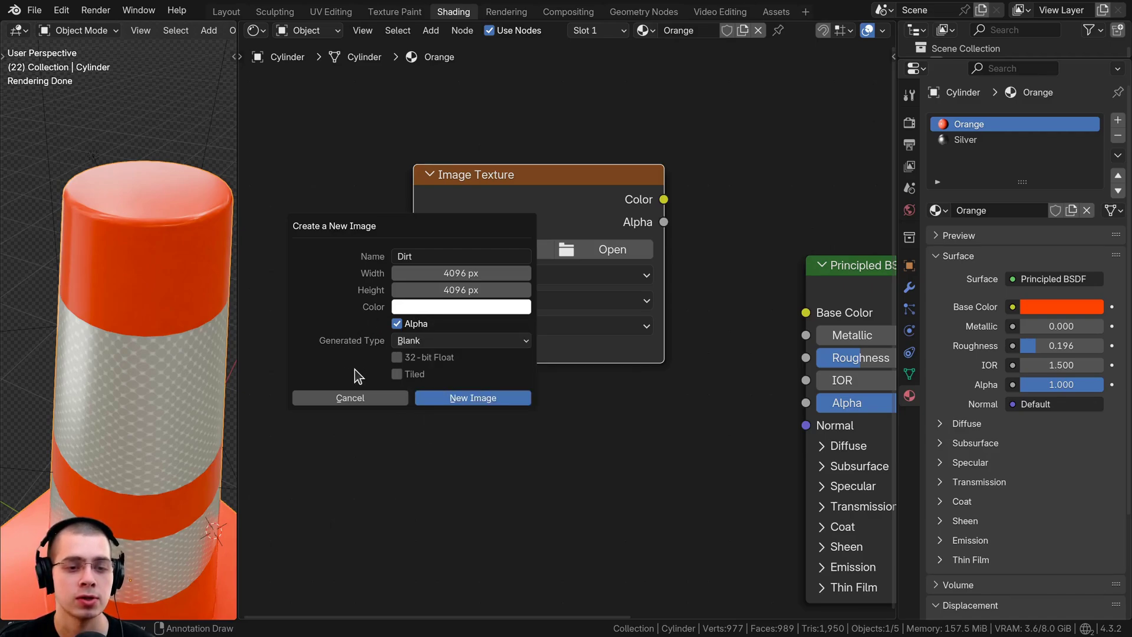
pyautogui.click(474, 398)
pyautogui.moveTo(492, 225); pyautogui.dragTo(471, 271)
pyautogui.press('g')
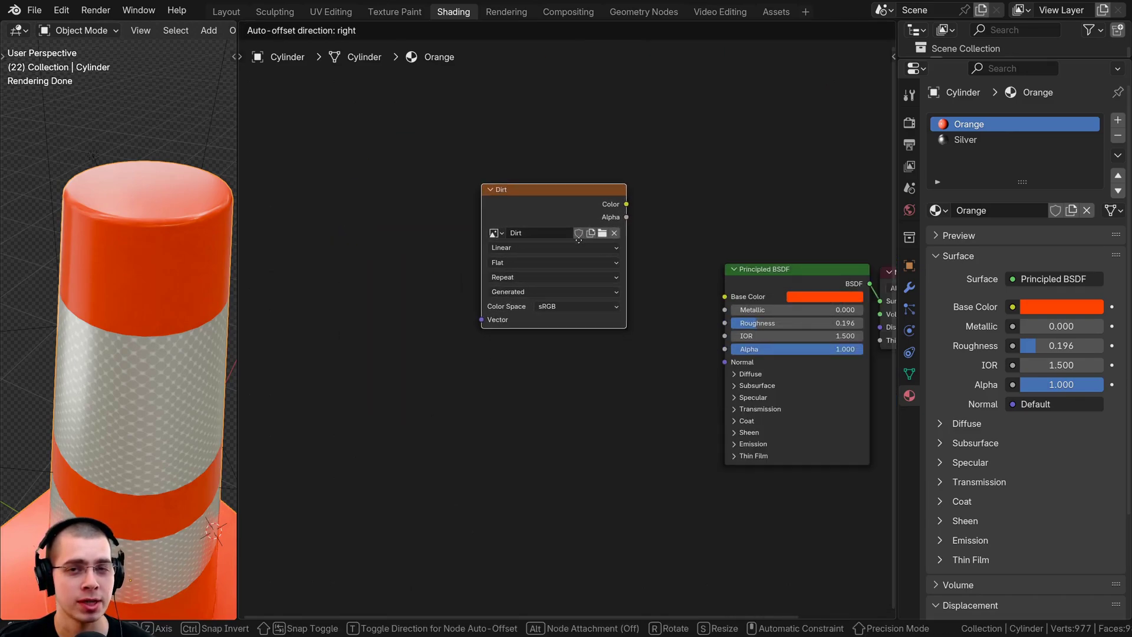
pyautogui.click(570, 248)
pyautogui.moveTo(482, 257); pyautogui.dragTo(504, 264, button='middle')
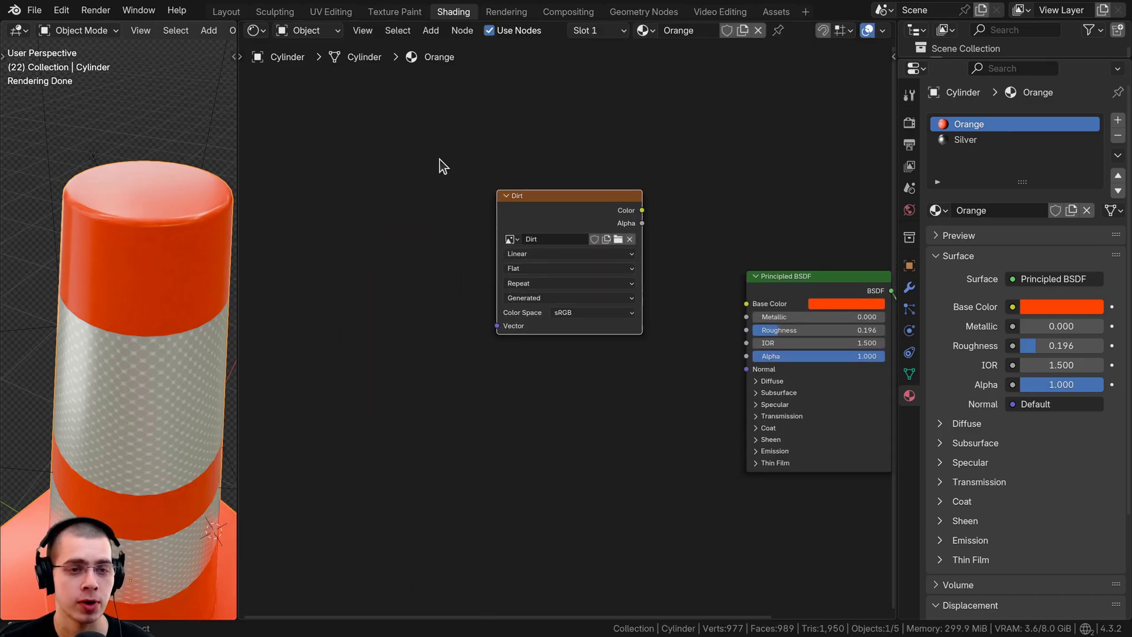
# Add a UV Map node in front of the Dirt image node.
pyautogui.hotkey('shift', 'a')
pyautogui.write('uv')
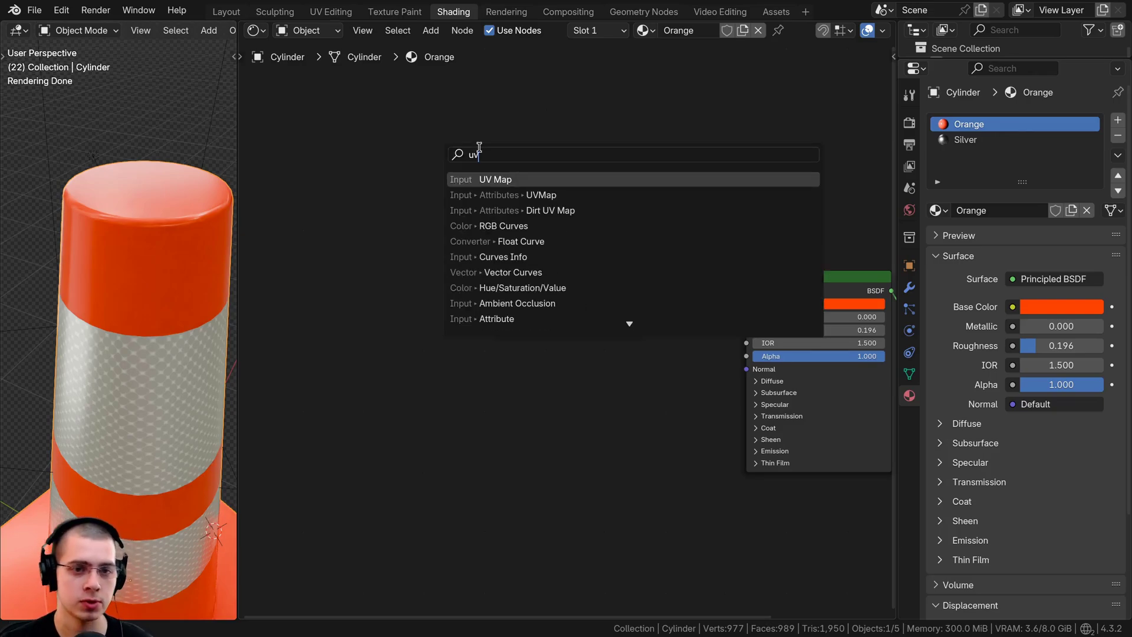
pyautogui.click(483, 179)
pyautogui.click(466, 268)
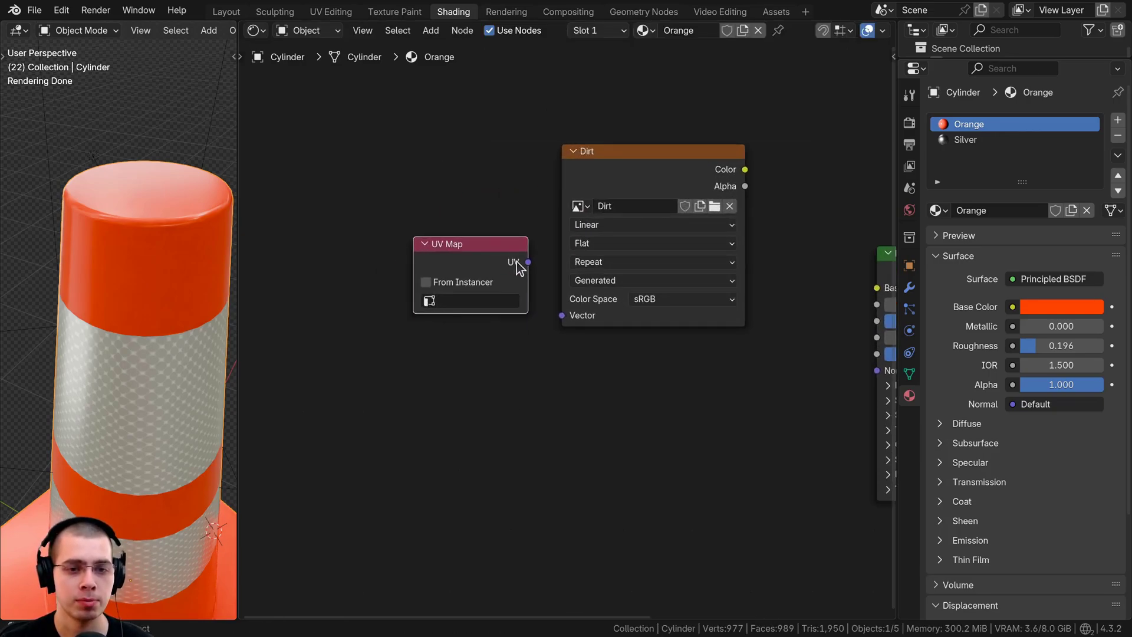
# Connect the UV Map node to the Dirt image's Vector input and assign Dirt UV Map to it.
pyautogui.moveTo(528, 262); pyautogui.dragTo(561, 315)
pyautogui.moveTo(451, 297)
pyautogui.mouseDown()
pyautogui.moveTo(470, 297)
pyautogui.moveTo(458, 302)
pyautogui.mouseUp()
pyautogui.click(470, 298)
pyautogui.click(456, 338)
pyautogui.moveTo(495, 255); pyautogui.dragTo(487, 256)
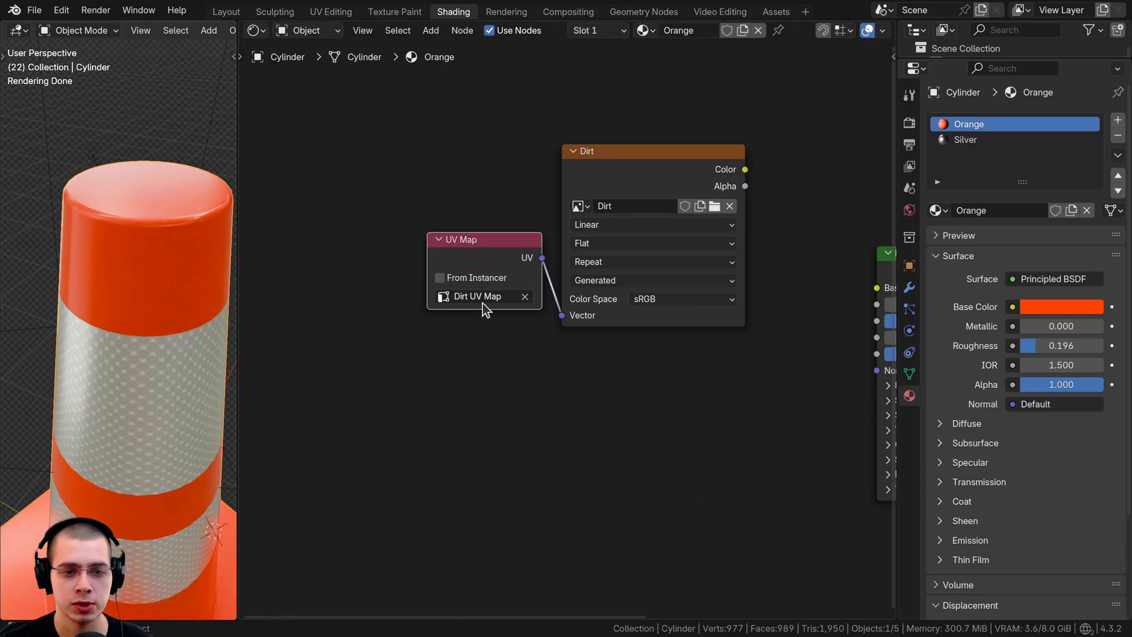
# Move the Principled BSDF and Material Output nodes farther from the Dirt image node to make room between them.
pyautogui.keyDown('shift'); pyautogui.moveTo(184, 316); pyautogui.dragTo(182, 314, button='middle'); pyautogui.keyUp('shift')
pyautogui.moveTo(450, 346); pyautogui.dragTo(308, 346, button='middle')
pyautogui.scroll(-2, 545, 210)
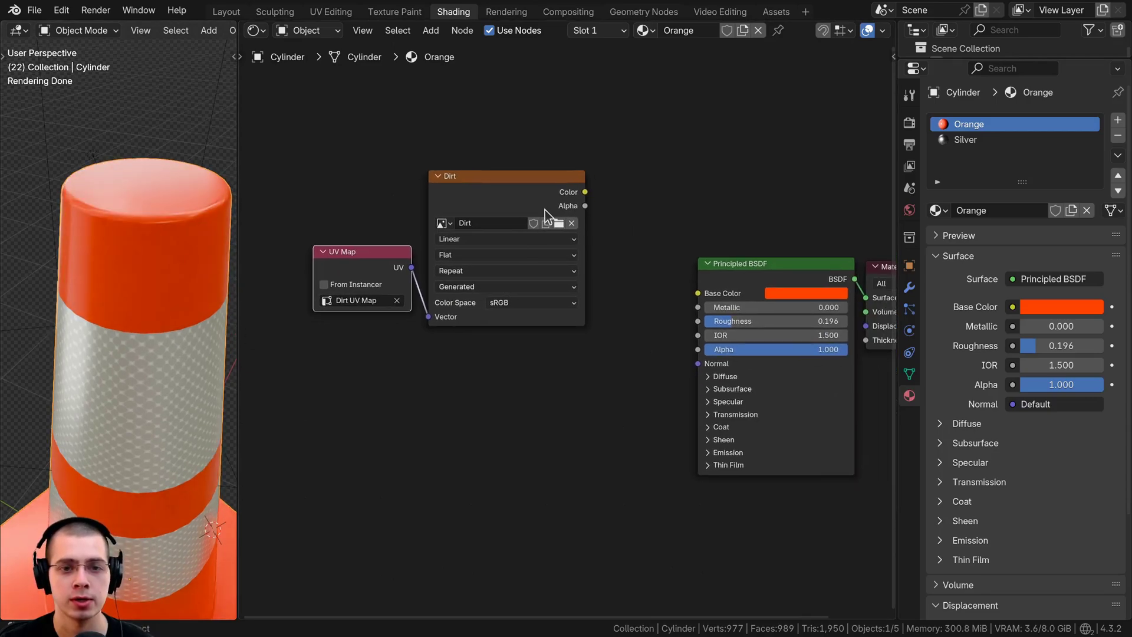
pyautogui.moveTo(545, 209); pyautogui.dragTo(544, 199, button='middle')
pyautogui.scroll(1, 531, 182)
pyautogui.click(522, 157)
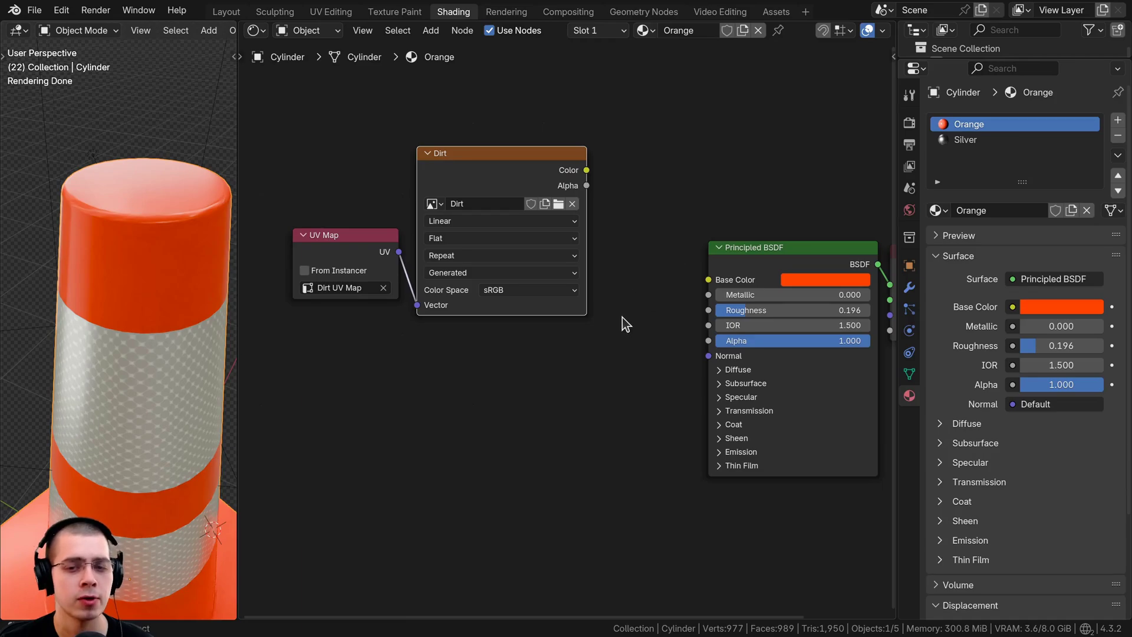
pyautogui.scroll(-1, 613, 310)
pyautogui.moveTo(610, 306); pyautogui.dragTo(541, 300, button='middle')
pyautogui.moveTo(603, 172); pyautogui.dragTo(890, 325)
pyautogui.press('g')
pyautogui.click(661, 222)
# Add a Mix Color node between the Dirt image and the Principled BSDF, and connect the Dirt image's Color to its Factor.
pyautogui.hotkey('shift', 'a')
pyautogui.click(645, 199)
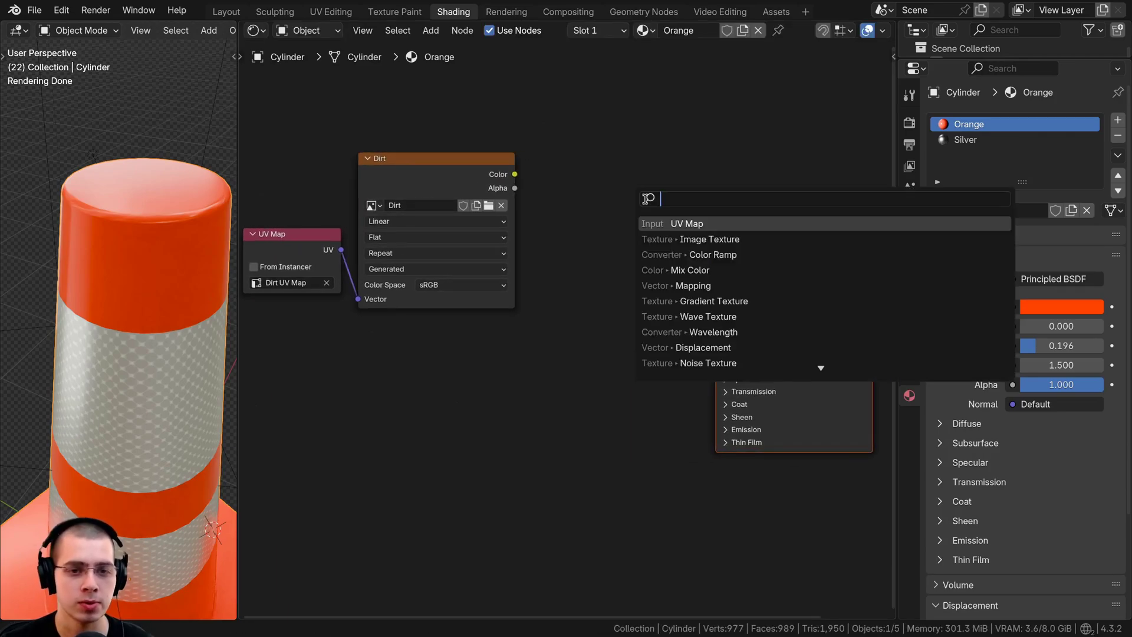
pyautogui.write('mix')
pyautogui.press('Return')
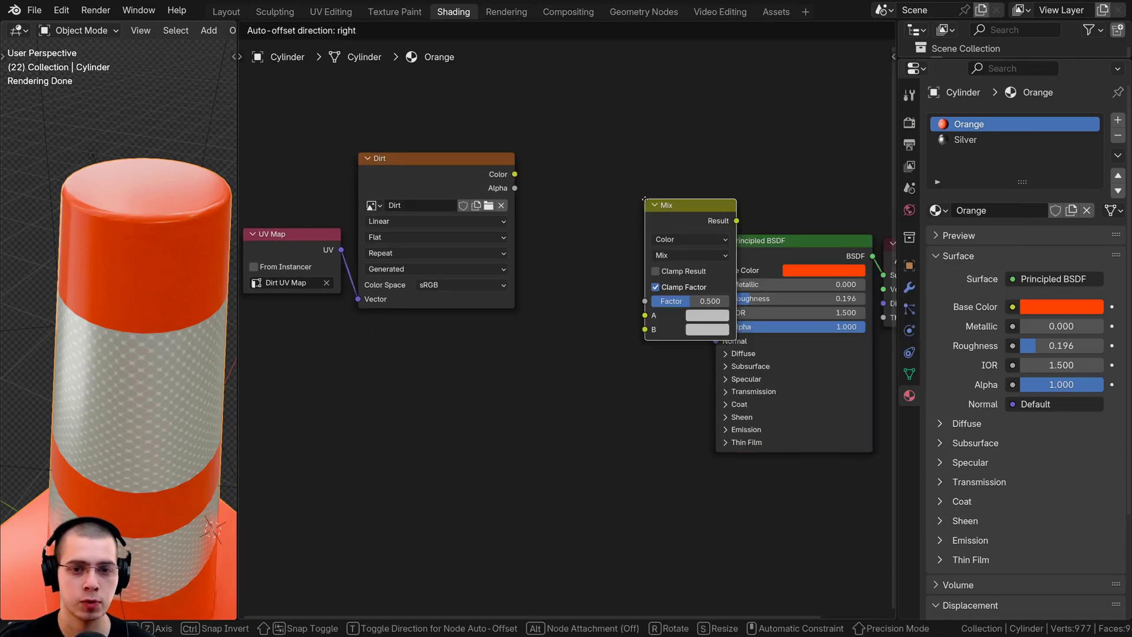
pyautogui.click(557, 200)
pyautogui.scroll(1, 442, 362)
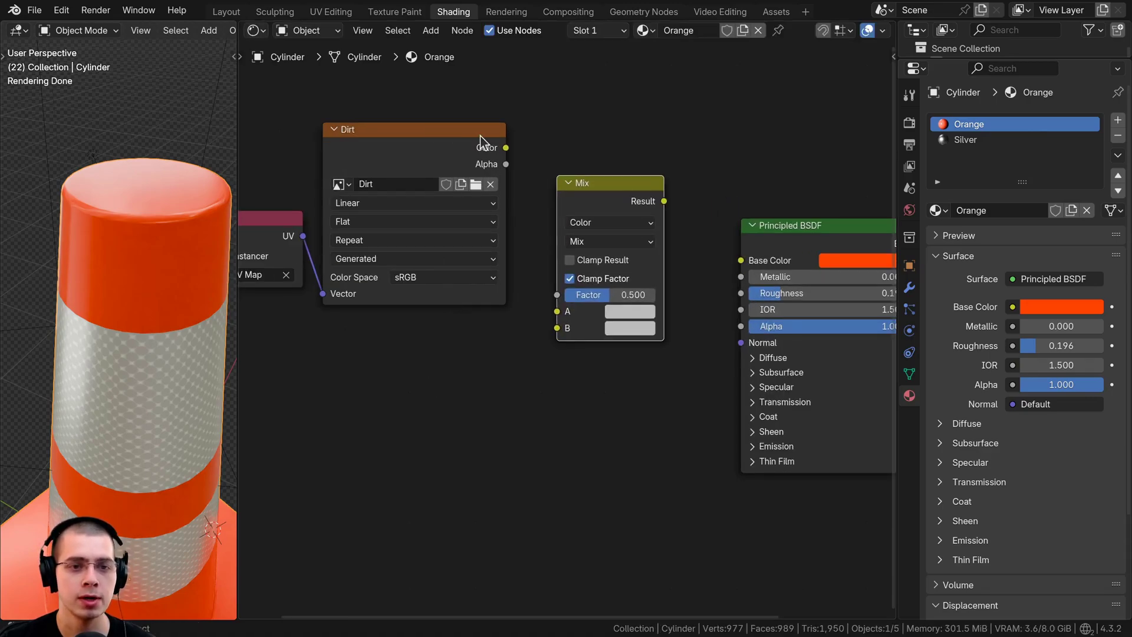
pyautogui.moveTo(505, 147); pyautogui.dragTo(557, 295)
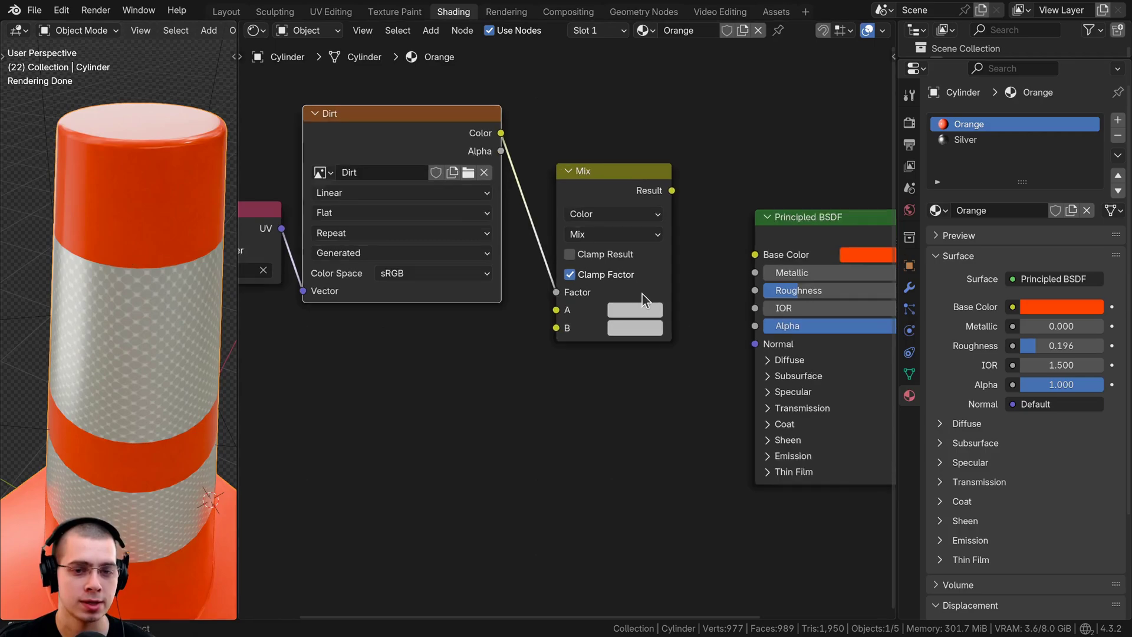
# Copy the Principled BSDF's orange base color to the Mix node's B color and set its A color to dark brown.
pyautogui.scroll(1, 609, 317)
pyautogui.moveTo(639, 305); pyautogui.dragTo(606, 318, button='middle')
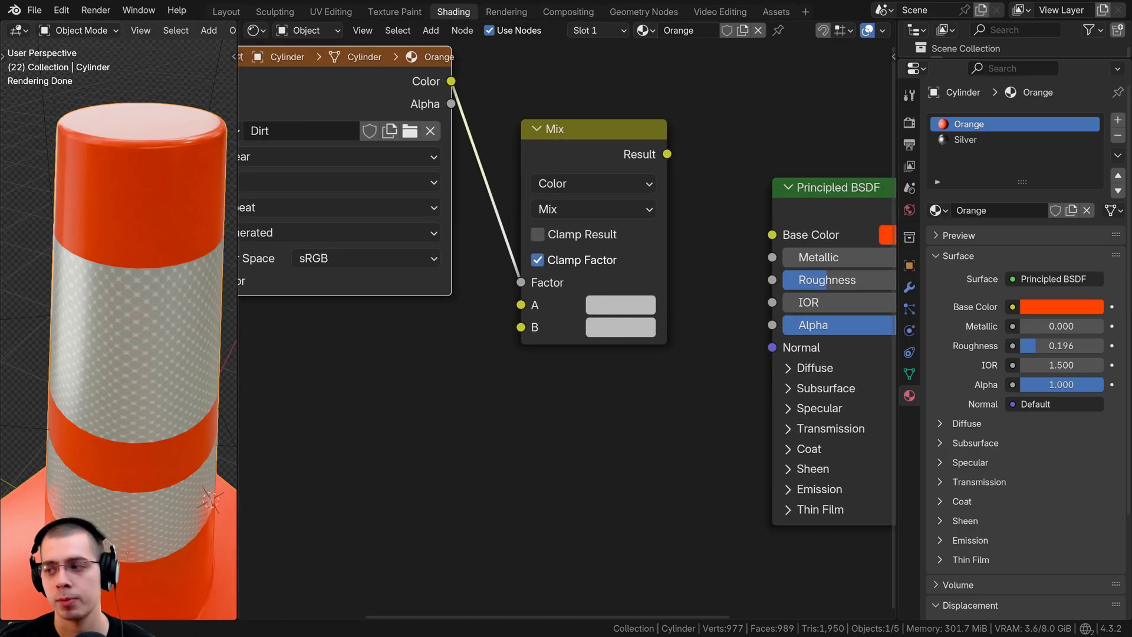
pyautogui.scroll(-1, 731, 347)
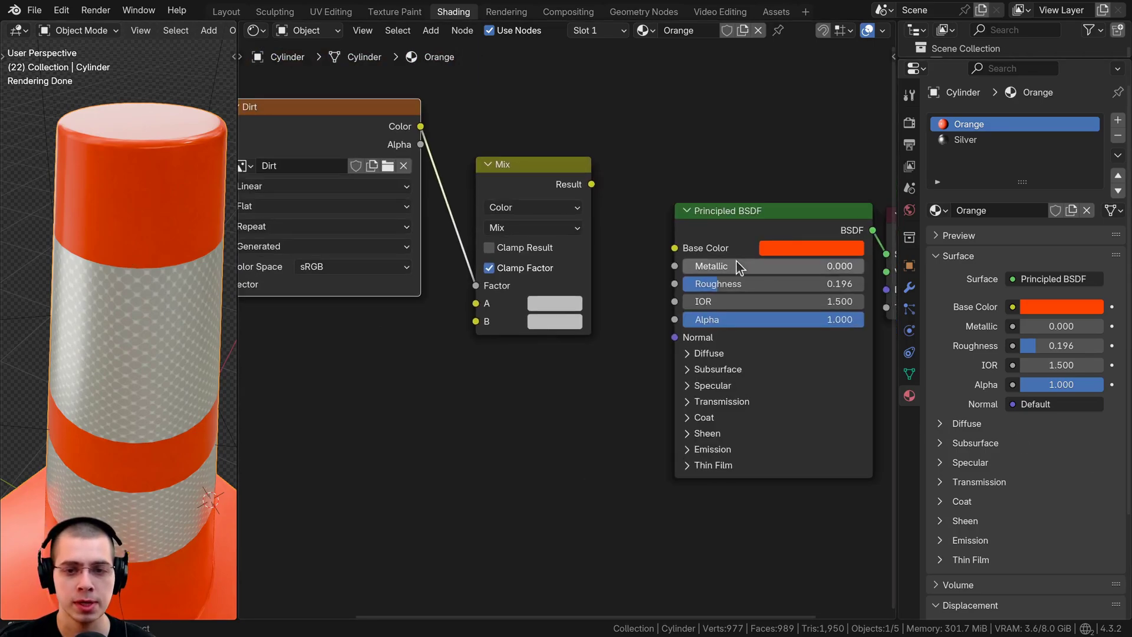
pyautogui.moveTo(713, 222); pyautogui.dragTo(553, 323)
pyautogui.scroll(2, 554, 312)
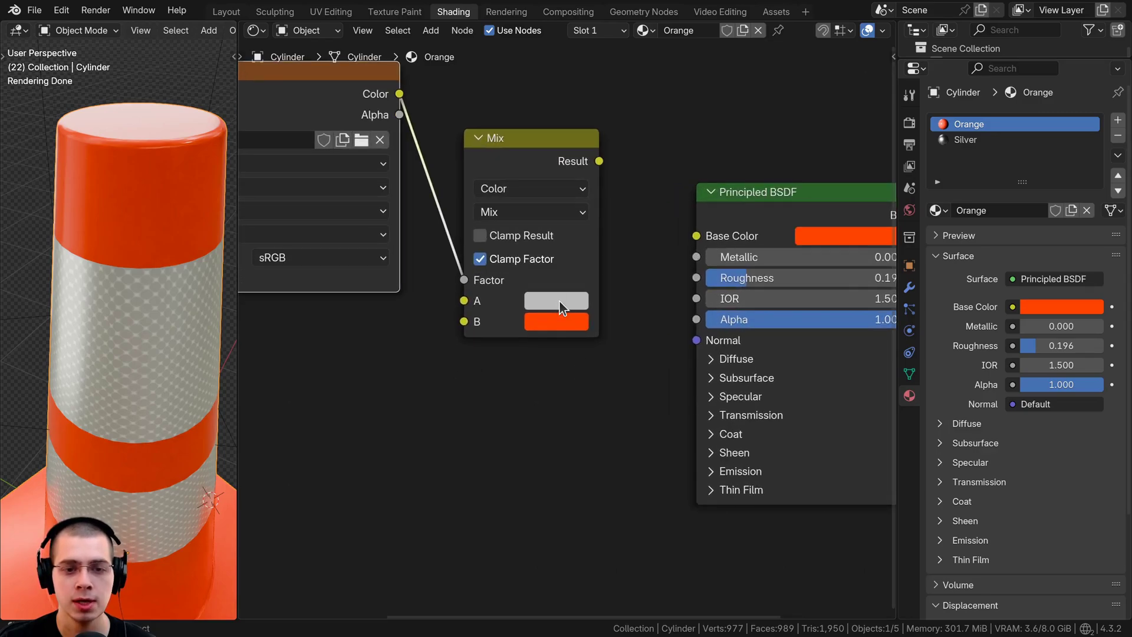
pyautogui.click(560, 302)
pyautogui.click(569, 299)
pyautogui.moveTo(702, 406); pyautogui.dragTo(701, 443)
pyautogui.moveTo(603, 439); pyautogui.dragTo(577, 449)
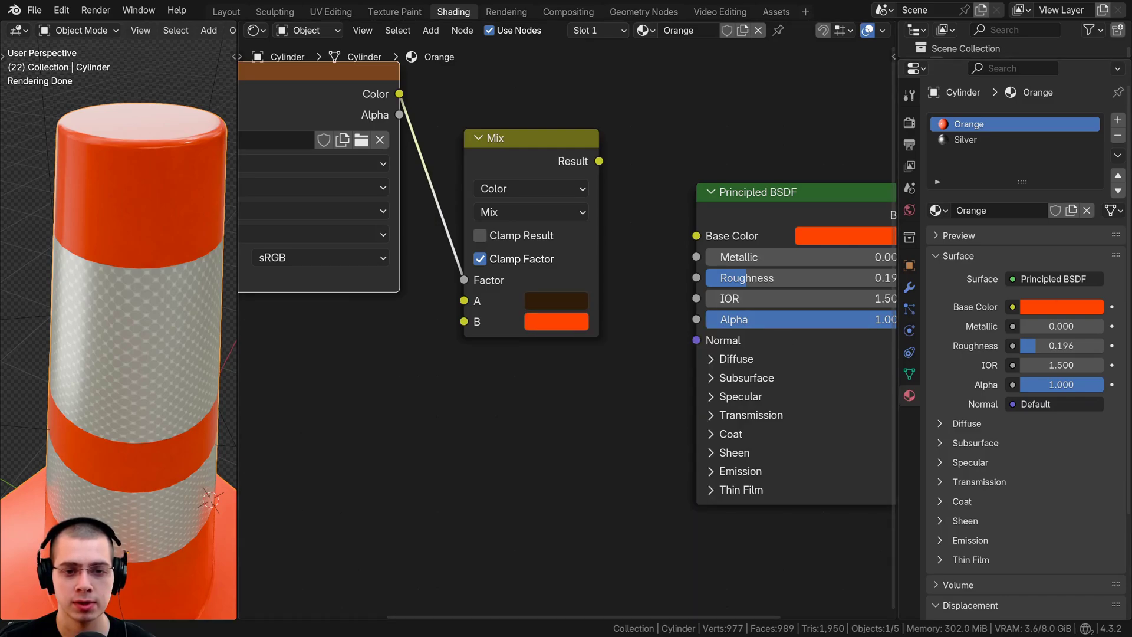
# Connect the Mix node's Result to the Principled BSDF's Base Color and shift the Mix node slightly closer to the shader.
pyautogui.scroll(-1, 586, 129)
pyautogui.moveTo(583, 121); pyautogui.dragTo(686, 183)
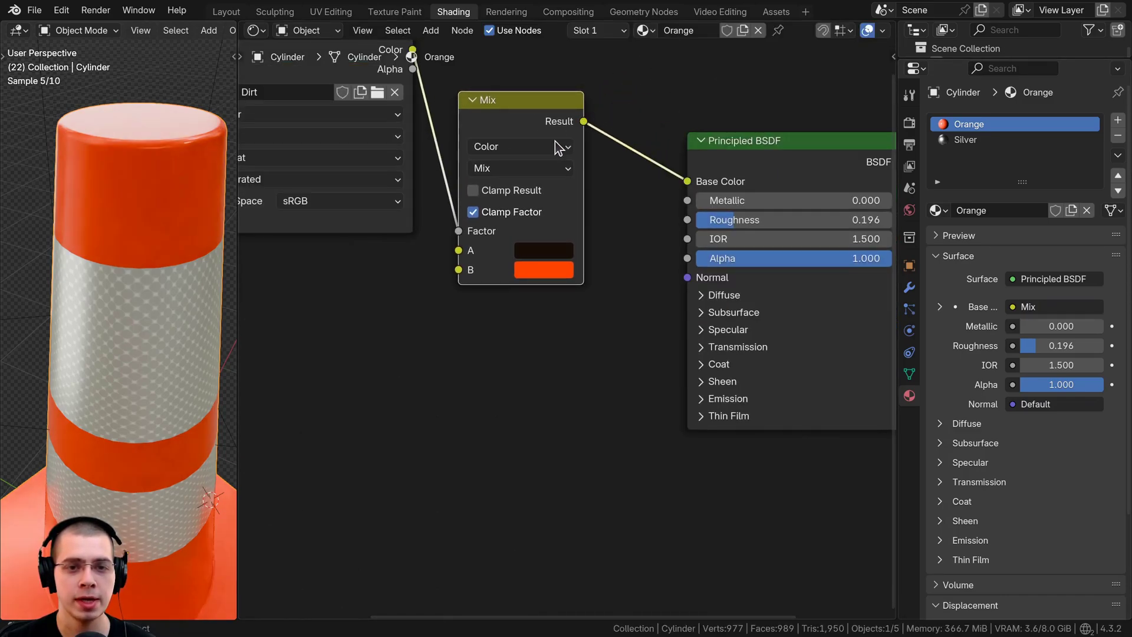
pyautogui.moveTo(530, 108); pyautogui.dragTo(552, 105)
# Examine the whole cone and the Orange material's node chain, including the reflective stripes up close.
pyautogui.scroll(-6, 111, 417)
pyautogui.moveTo(112, 417); pyautogui.dragTo(118, 302, button='middle')
pyautogui.scroll(1, 118, 302)
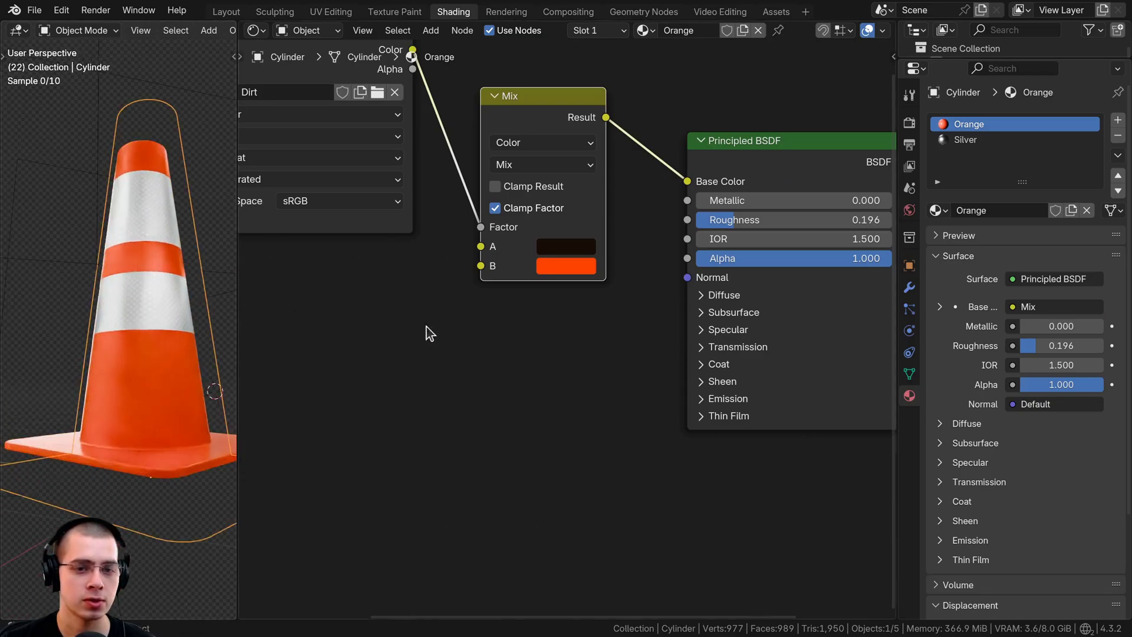
pyautogui.scroll(1, 567, 324)
pyautogui.moveTo(542, 252); pyautogui.dragTo(576, 308, button='middle')
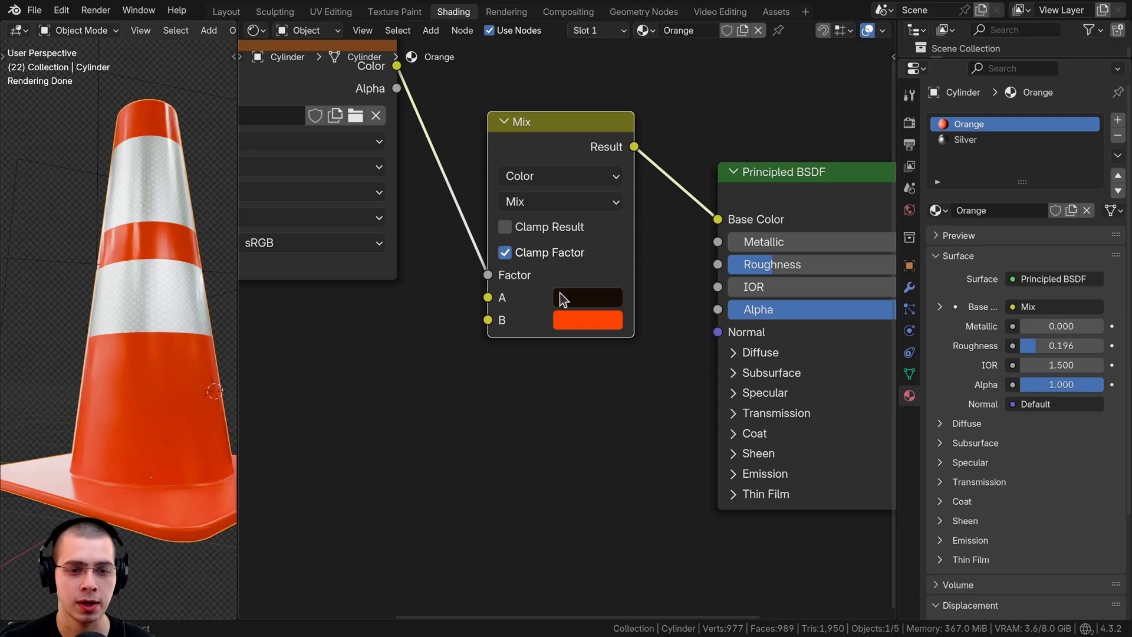
pyautogui.scroll(-3, 430, 223)
pyautogui.scroll(3, 73, 319)
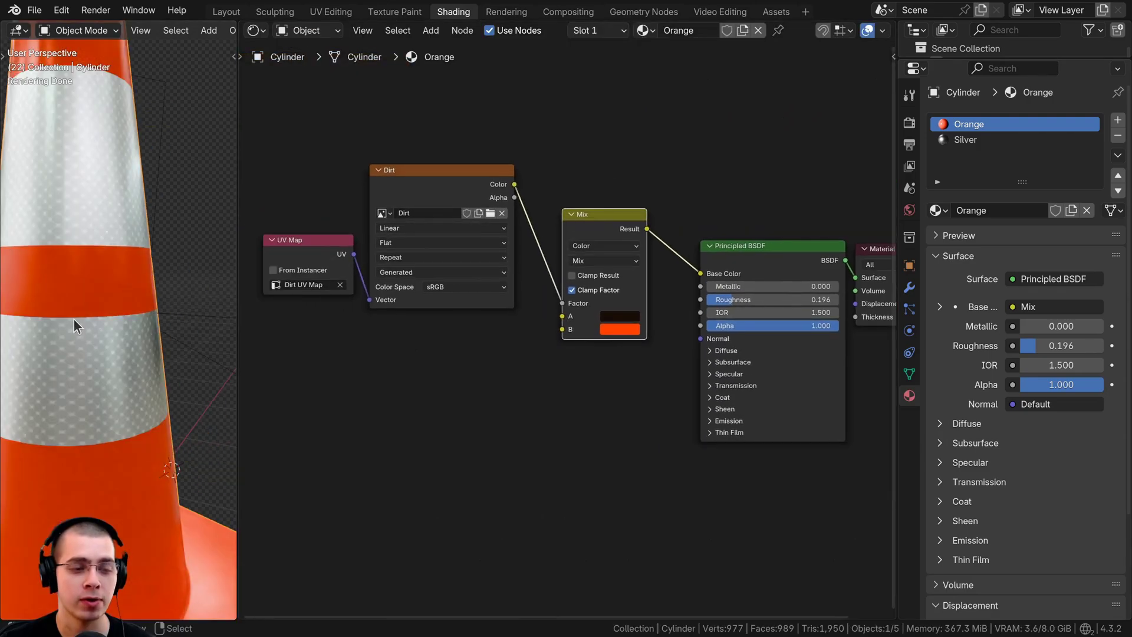
pyautogui.keyDown('shift'); pyautogui.moveTo(147, 292); pyautogui.dragTo(91, 288, button='middle'); pyautogui.keyUp('shift')
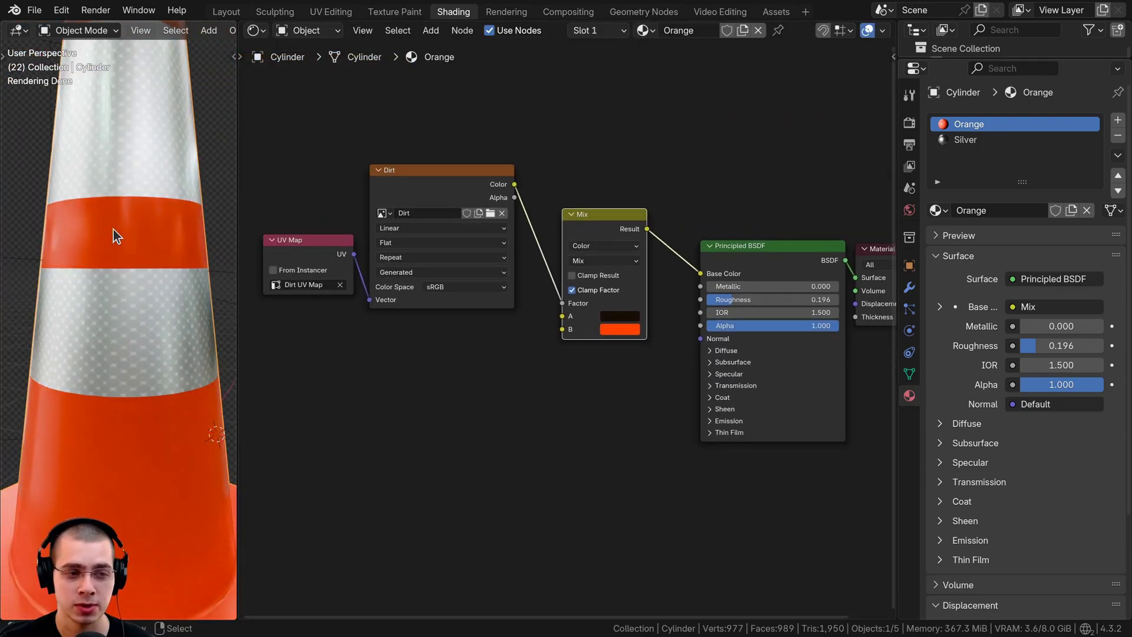
pyautogui.moveTo(119, 333); pyautogui.dragTo(82, 345, button='middle')
pyautogui.moveTo(488, 385); pyautogui.dragTo(504, 386, button='middle')
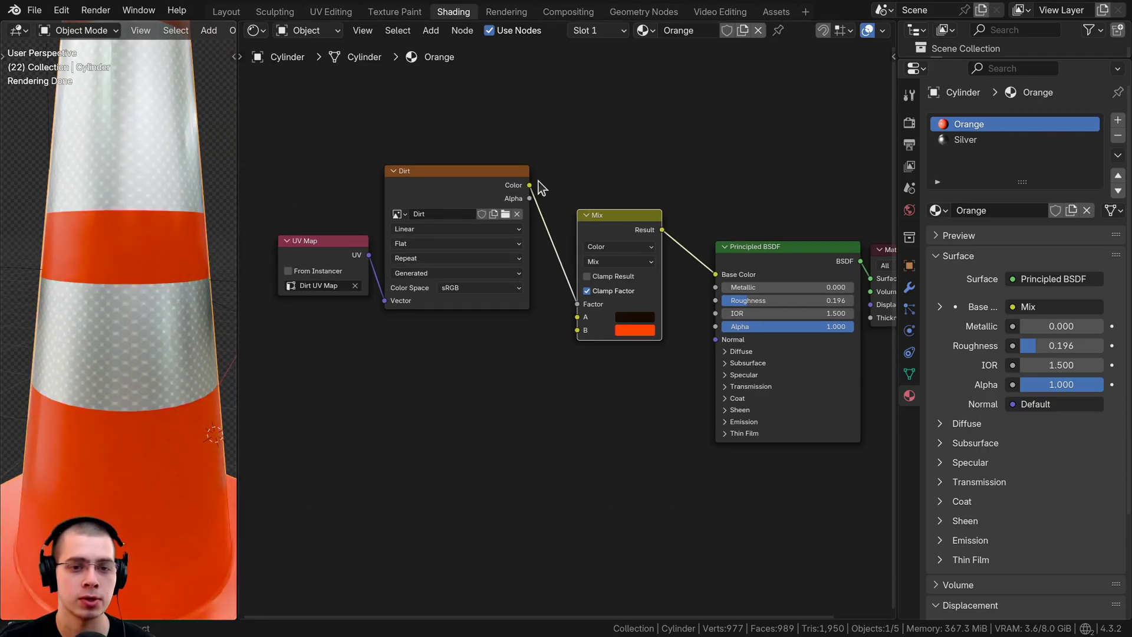
# Copy the Dirt image and its UV Map node from the Orange material into the Silver material, placing them above the existing nodes.
pyautogui.click(534, 149)
pyautogui.click(429, 186)
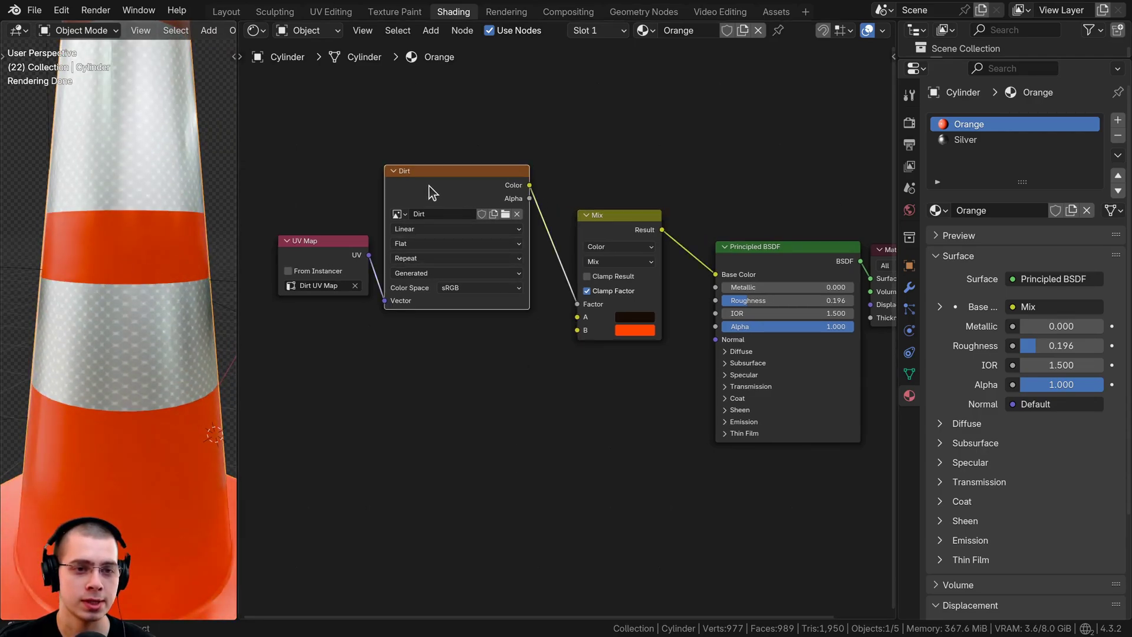
pyautogui.keyDown('shift'); pyautogui.click(323, 244); pyautogui.keyUp('shift')
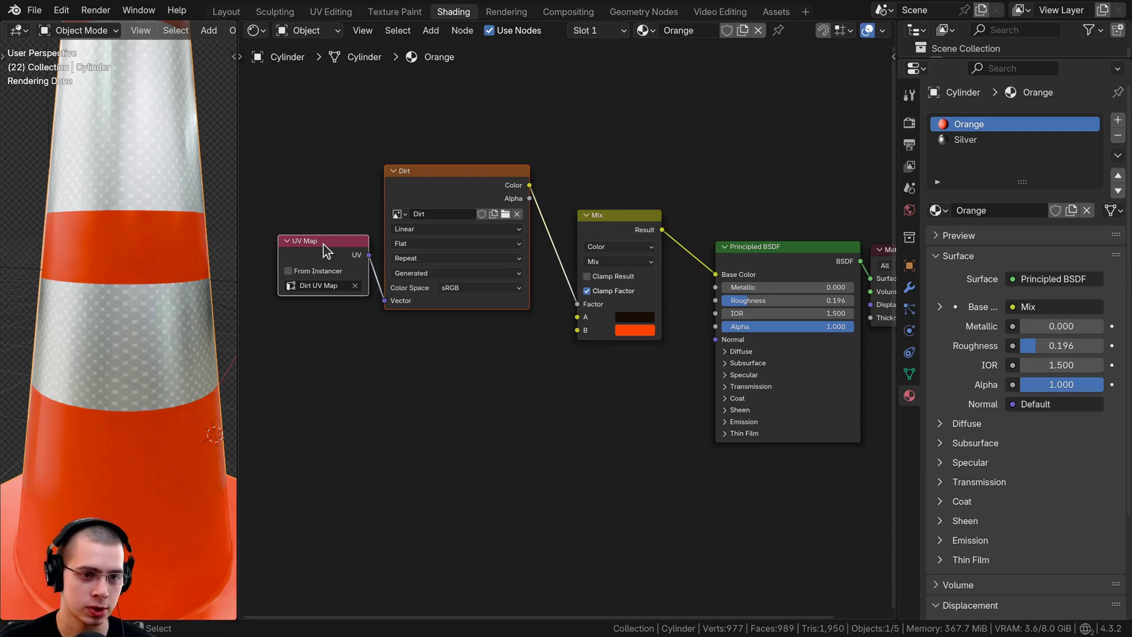
pyautogui.moveTo(467, 242); pyautogui.dragTo(471, 245, button='middle')
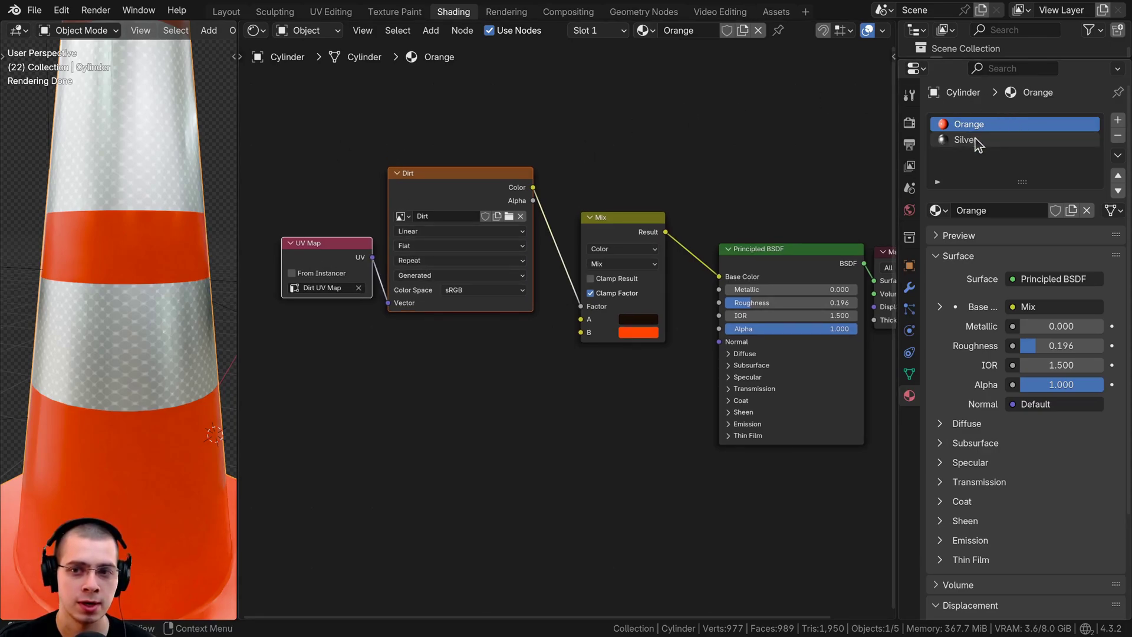
pyautogui.click(952, 140)
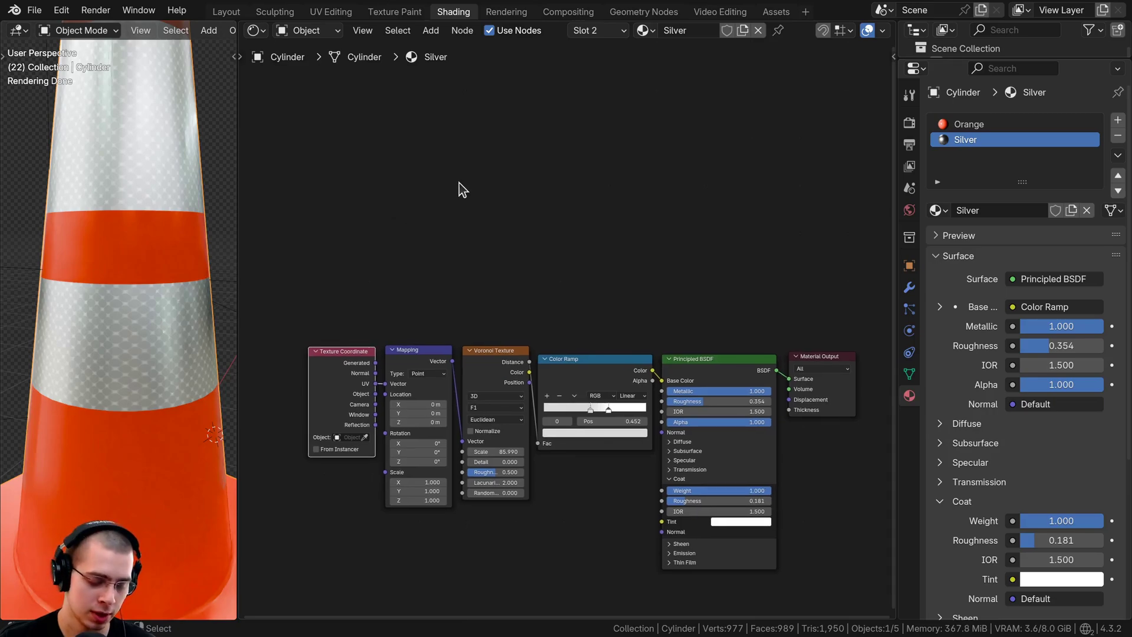
pyautogui.hotkey('ctrl', 'v')
pyautogui.moveTo(459, 181); pyautogui.dragTo(533, 227, button='middle')
pyautogui.scroll(1, 546, 182)
pyautogui.moveTo(562, 169); pyautogui.dragTo(557, 258)
pyautogui.scroll(3, 558, 259)
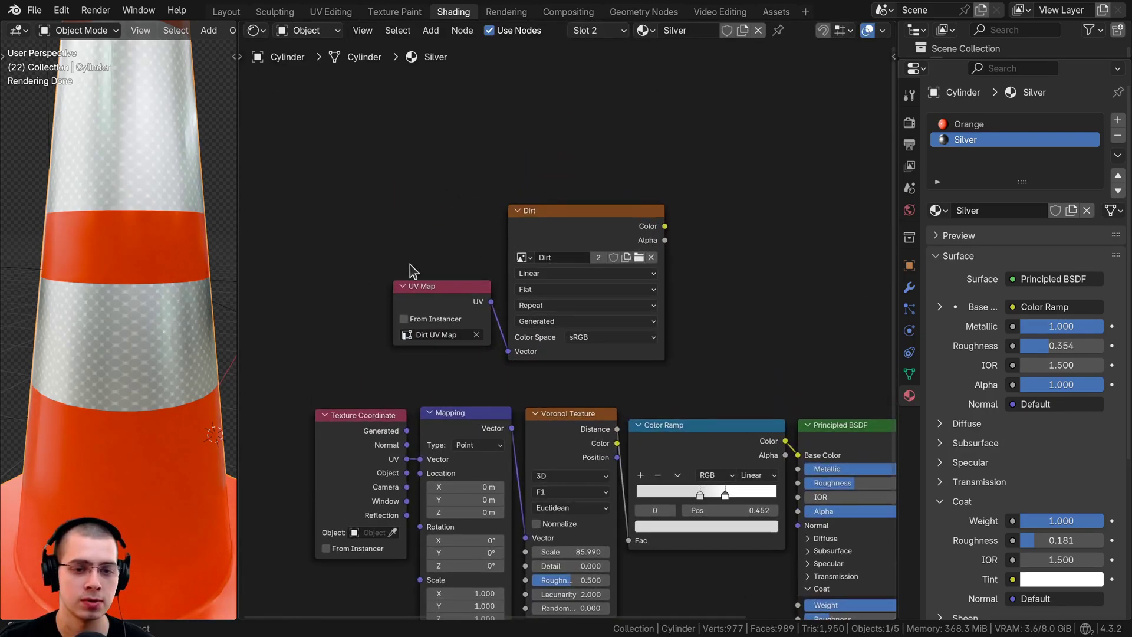
# Duplicate the Dirt's UV Map node beside the Texture Coordinate node and assign UVMap to the copy.
pyautogui.moveTo(409, 264); pyautogui.dragTo(546, 97, button='middle')
pyautogui.click(690, 251)
pyautogui.keyDown('shift'); pyautogui.moveTo(71, 185); pyautogui.dragTo(113, 237, button='middle'); pyautogui.keyUp('shift')
pyautogui.scroll(1, 112, 236)
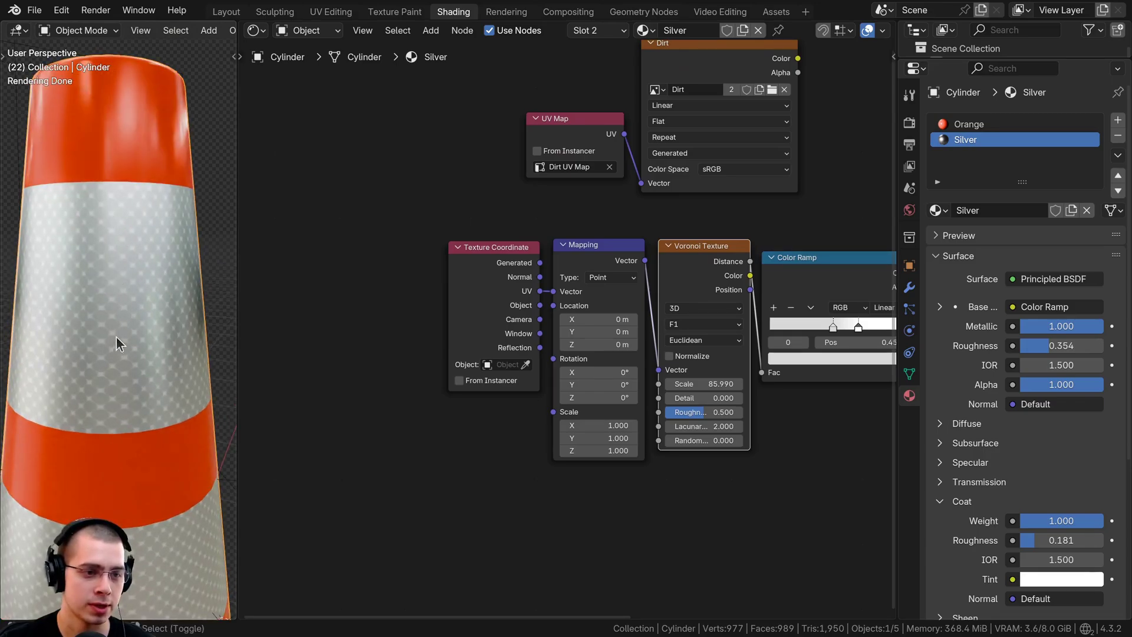
pyautogui.keyDown('shift'); pyautogui.moveTo(102, 535); pyautogui.dragTo(112, 376, button='middle'); pyautogui.keyUp('shift')
pyautogui.moveTo(521, 321); pyautogui.dragTo(556, 306, button='middle')
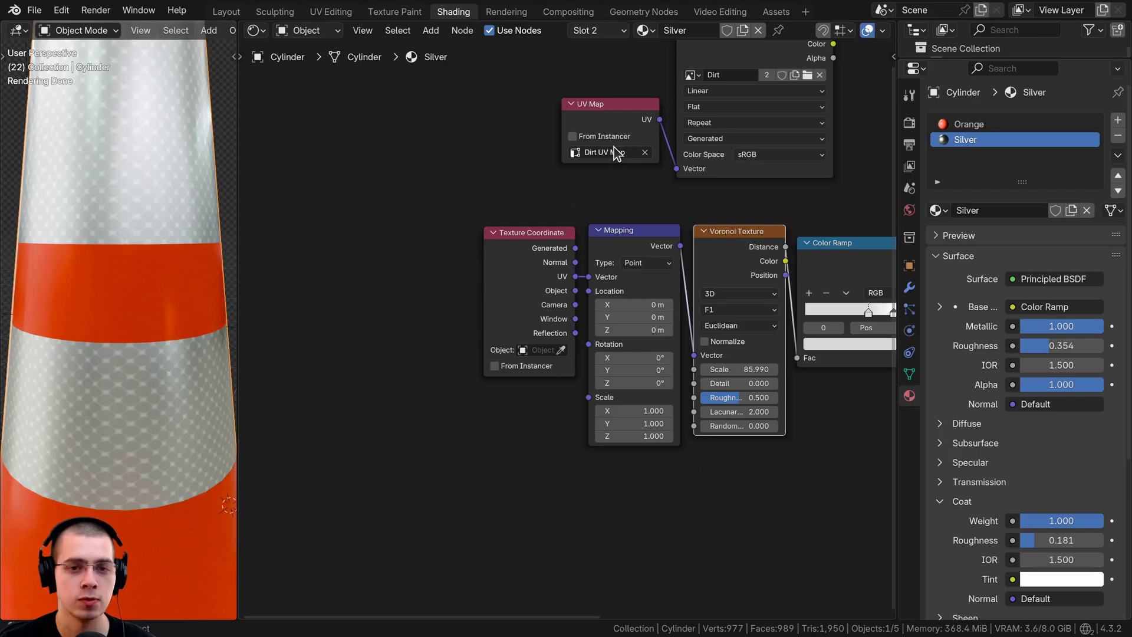
pyautogui.click(614, 109)
pyautogui.hotkey('shift', 'd')
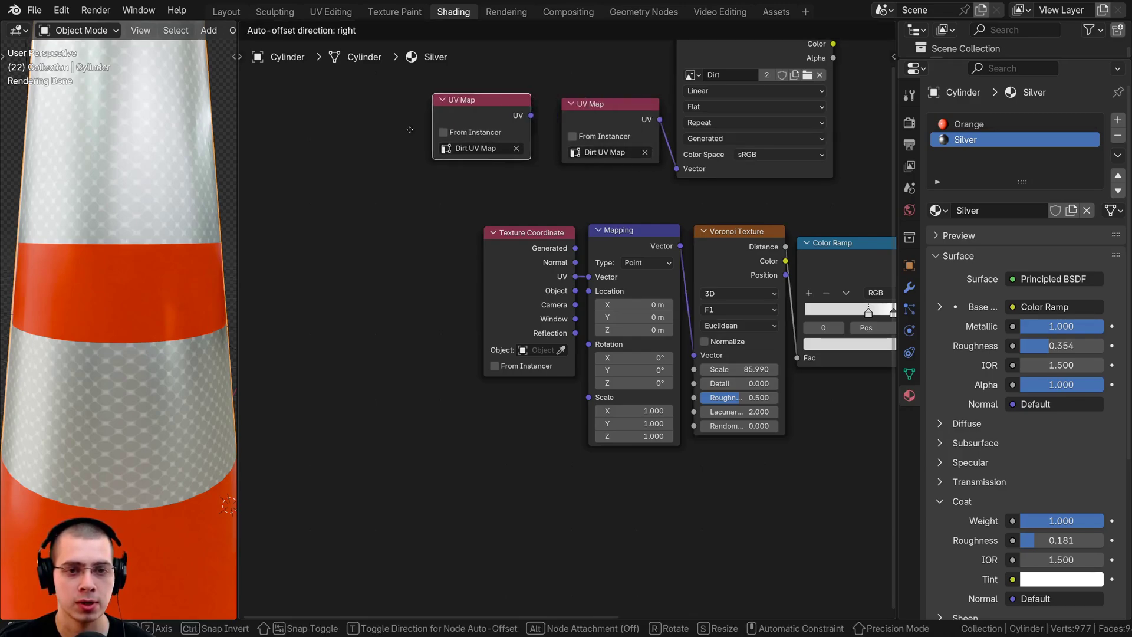
pyautogui.click(402, 259)
pyautogui.scroll(1, 453, 308)
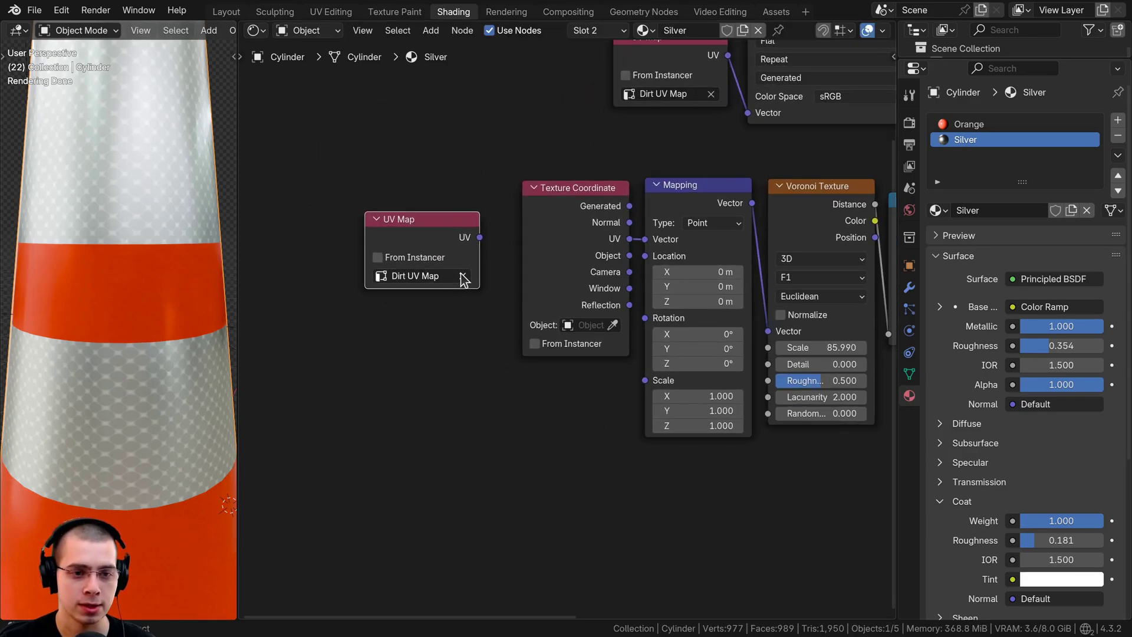
pyautogui.click(462, 275)
pyautogui.click(394, 283)
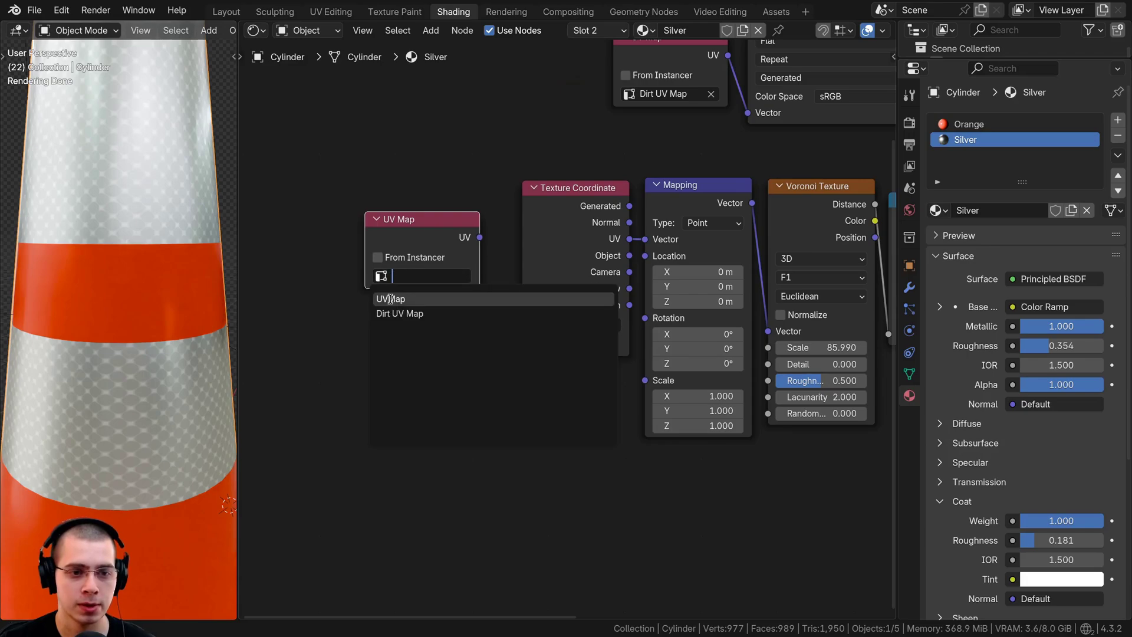
pyautogui.click(390, 299)
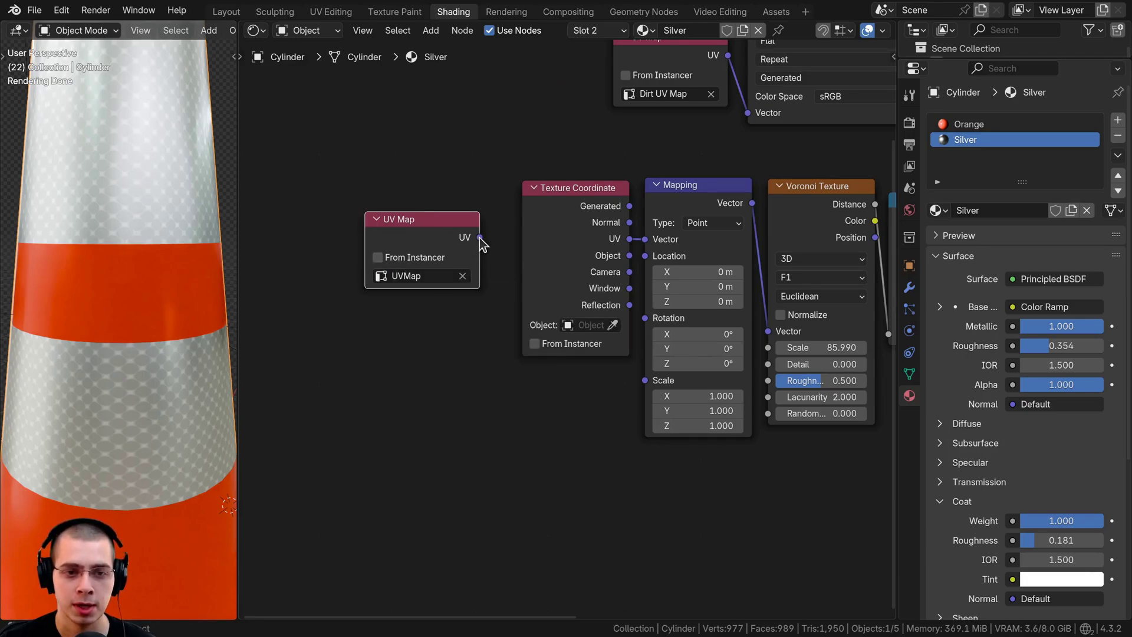
# Replace the Texture Coordinate node with the UVMap node as the Mapping node's Vector input, deleting the old node.
pyautogui.moveTo(480, 237); pyautogui.dragTo(645, 240)
pyautogui.moveTo(583, 206); pyautogui.dragTo(538, 336)
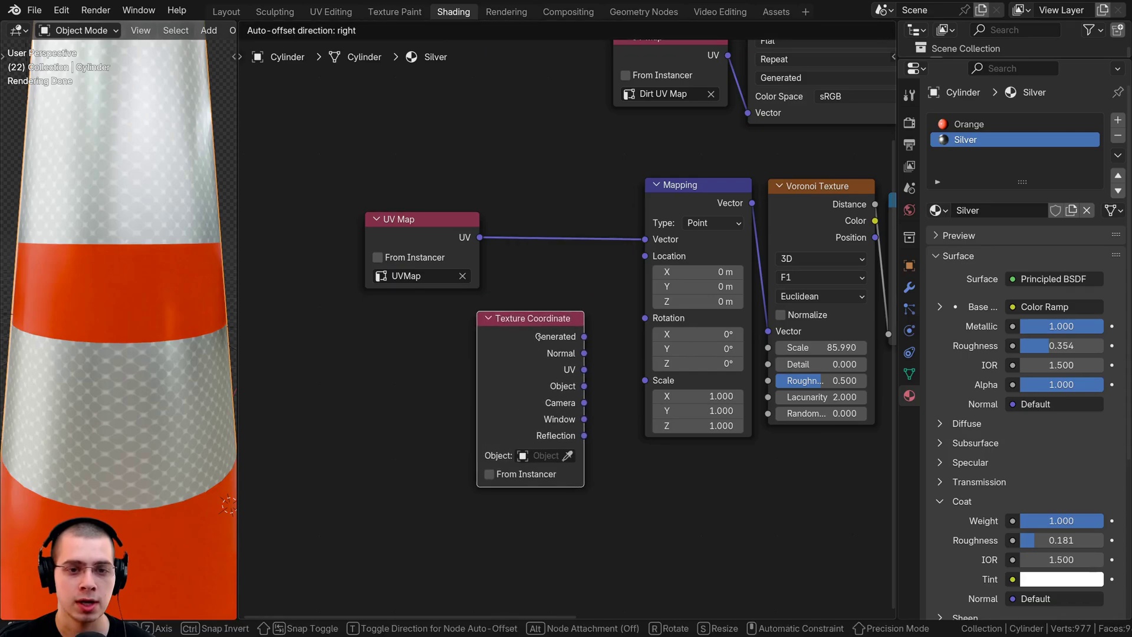
pyautogui.press('x')
pyautogui.moveTo(421, 252); pyautogui.dragTo(579, 260)
pyautogui.moveTo(562, 265); pyautogui.dragTo(477, 446, button='middle')
# Compare the two UV Map nodes and review the Silver material's node chain through to the Principled BSDF.
pyautogui.click(575, 236)
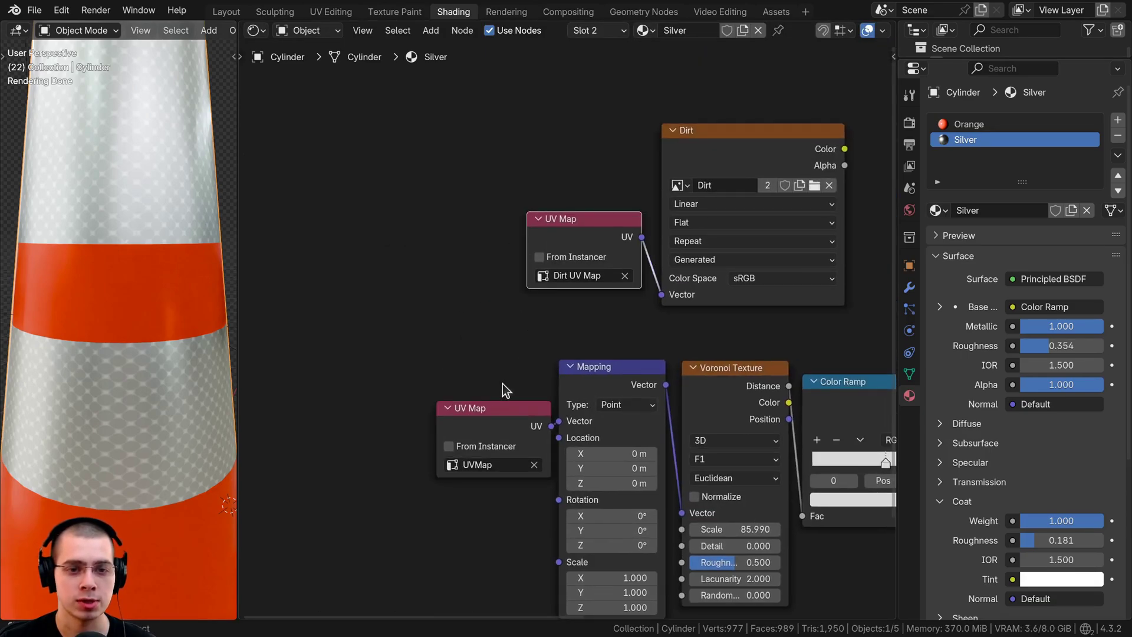
pyautogui.click(487, 428)
pyautogui.click(557, 248)
pyautogui.scroll(-4, 595, 306)
pyautogui.moveTo(572, 276); pyautogui.dragTo(542, 267, button='middle')
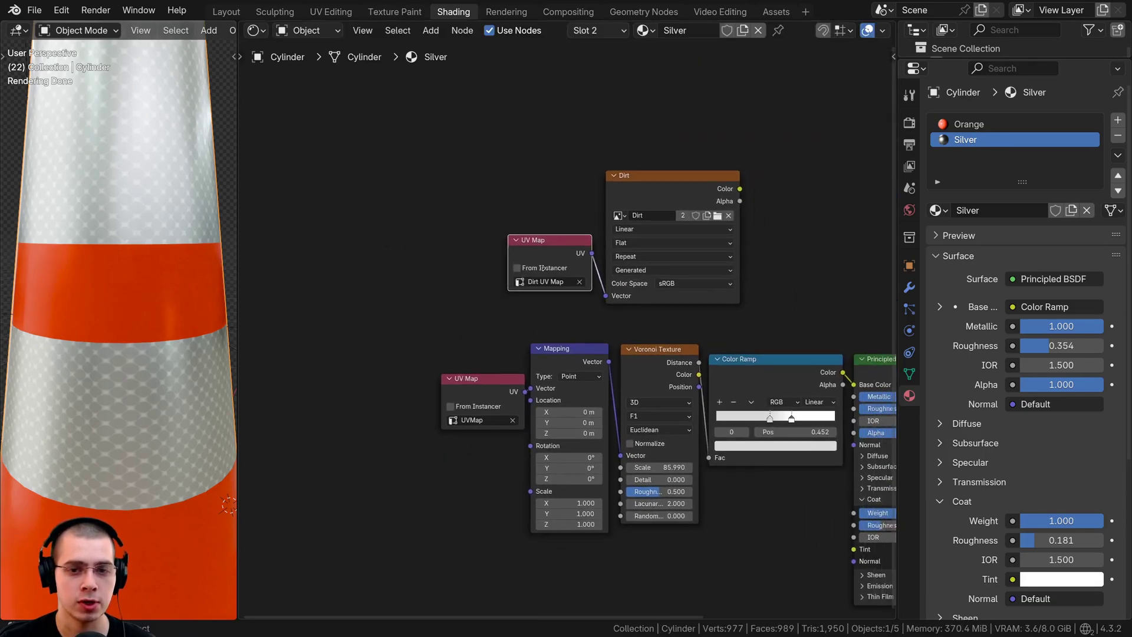
pyautogui.scroll(1, 730, 247)
pyautogui.moveTo(731, 248); pyautogui.dragTo(545, 222, button='middle')
pyautogui.scroll(1, 687, 307)
pyautogui.moveTo(677, 290); pyautogui.dragTo(662, 243, button='middle')
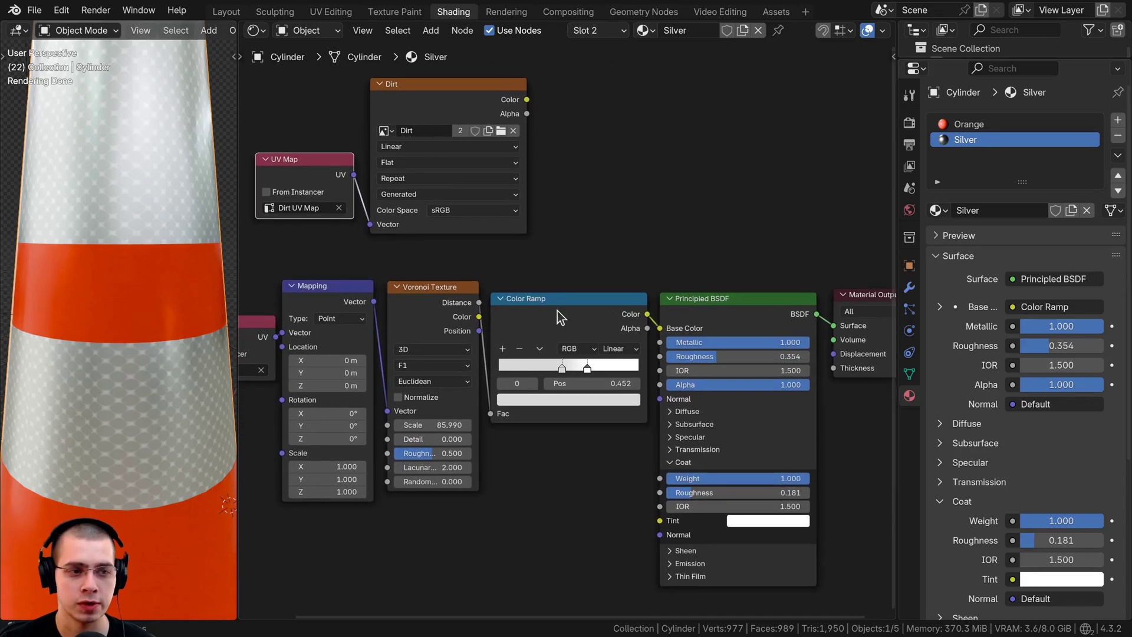
# Preview the Silver material's Color Ramp output directly on the cone.
pyautogui.keyDown('ctrl'); pyautogui.keyDown('shift'); pyautogui.click(560, 316); pyautogui.keyUp('shift'); pyautogui.keyUp('ctrl')
pyautogui.scroll(3, 103, 236)
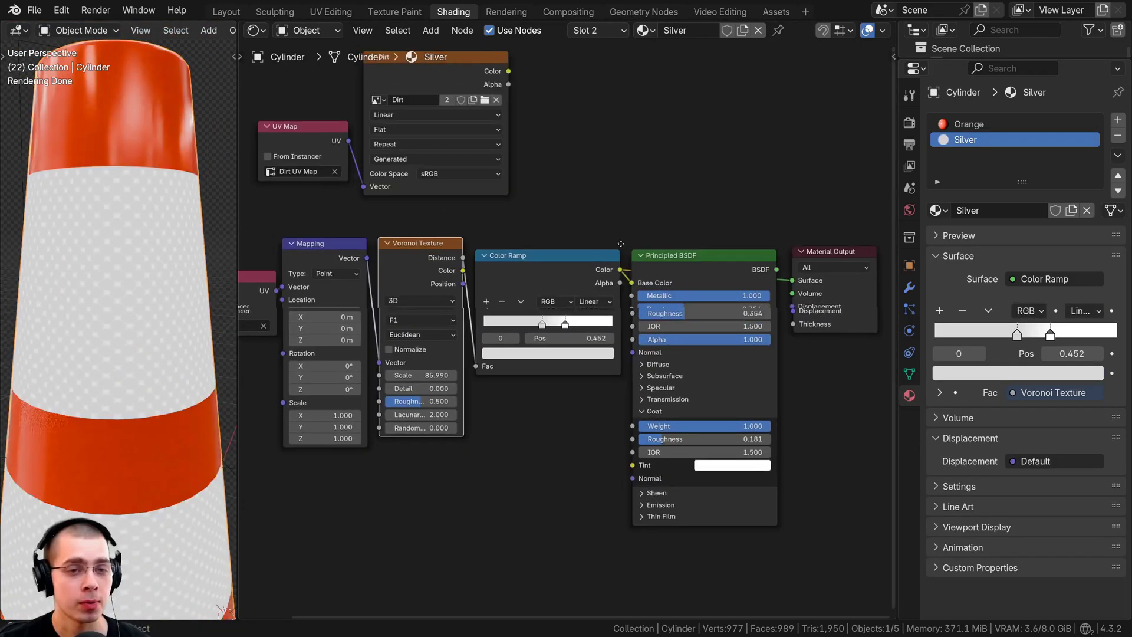
pyautogui.moveTo(620, 243); pyautogui.dragTo(626, 260, button='middle')
# Move the Silver material's Principled BSDF and Material Output nodes farther from the Color Ramp to make room between them.
pyautogui.click(458, 96)
pyautogui.scroll(-2, 710, 242)
pyautogui.moveTo(710, 242); pyautogui.dragTo(670, 250, button='middle')
pyautogui.moveTo(657, 196); pyautogui.dragTo(772, 318)
pyautogui.press('g')
pyautogui.click(939, 283)
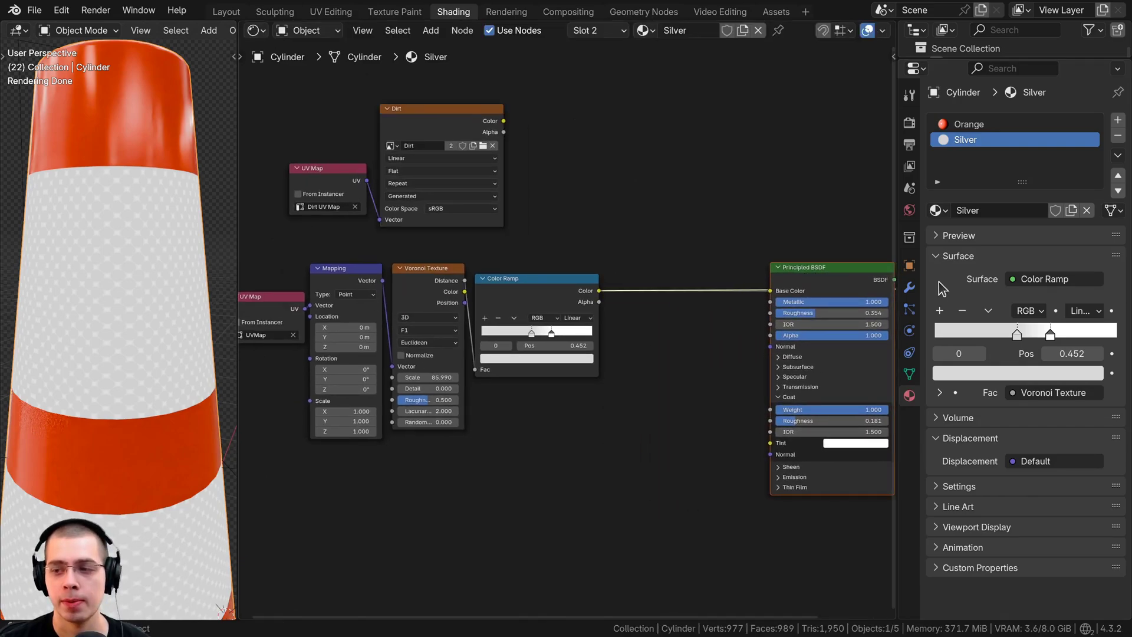
# Insert a Mix Color node after the Color Ramp in the Silver material, with the ramp's Color feeding its A input.
pyautogui.hotkey('shift', 'a')
pyautogui.write('mix')
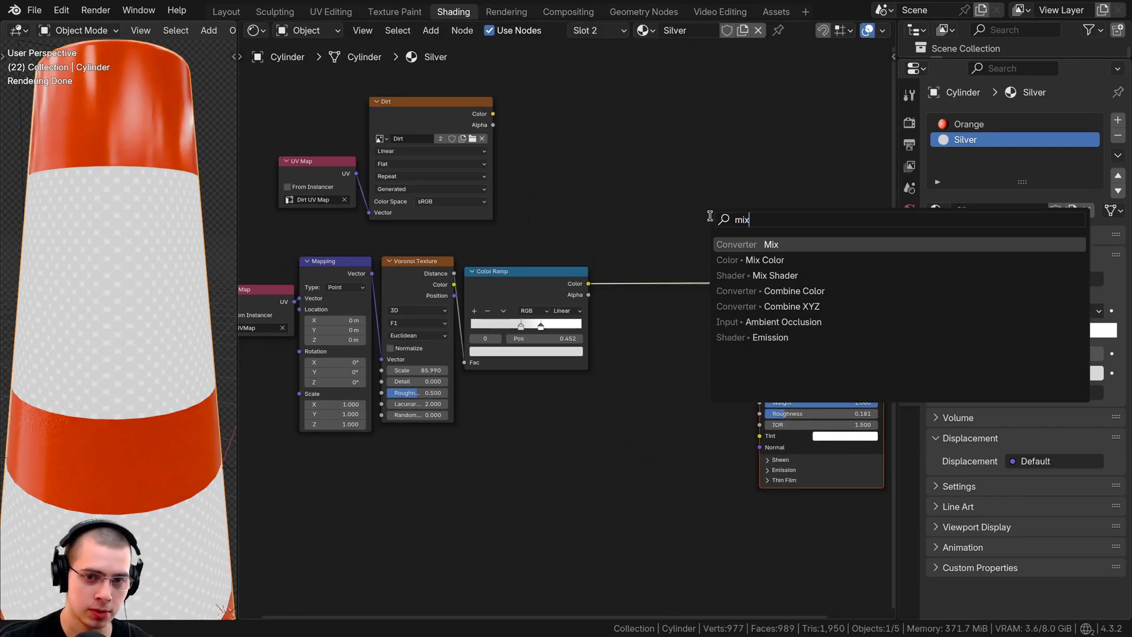
pyautogui.press('Down')
pyautogui.press('Return')
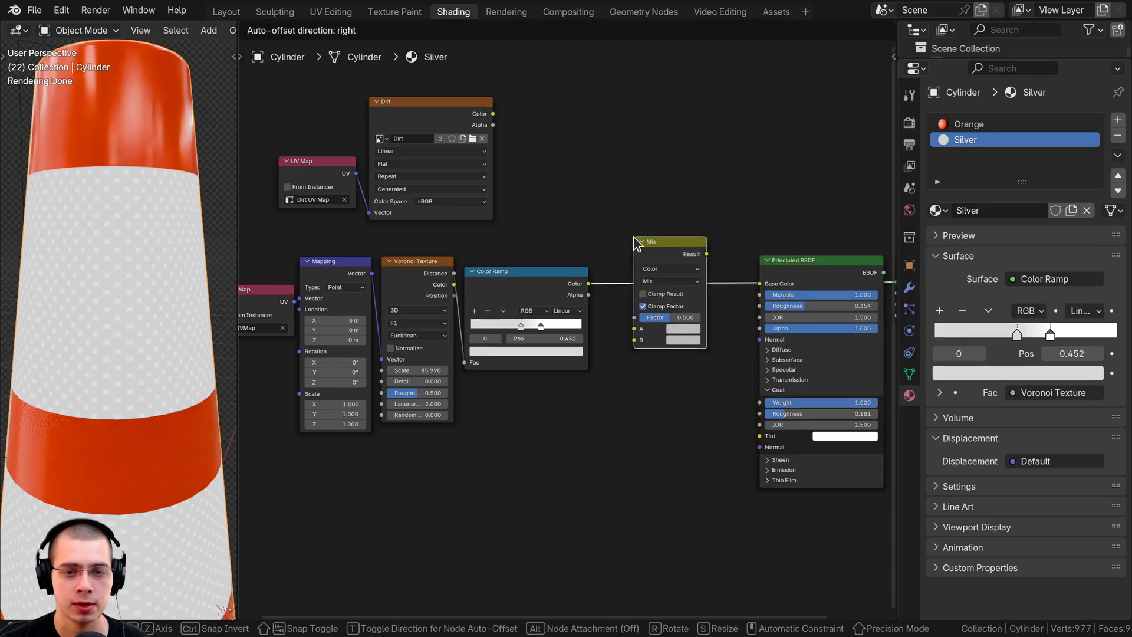
pyautogui.click(636, 353)
pyautogui.scroll(2, 636, 352)
# Check the A and B colors of the Orange material's Mix node and return to the Mix node in the Silver material.
pyautogui.click(966, 124)
pyautogui.scroll(2, 531, 312)
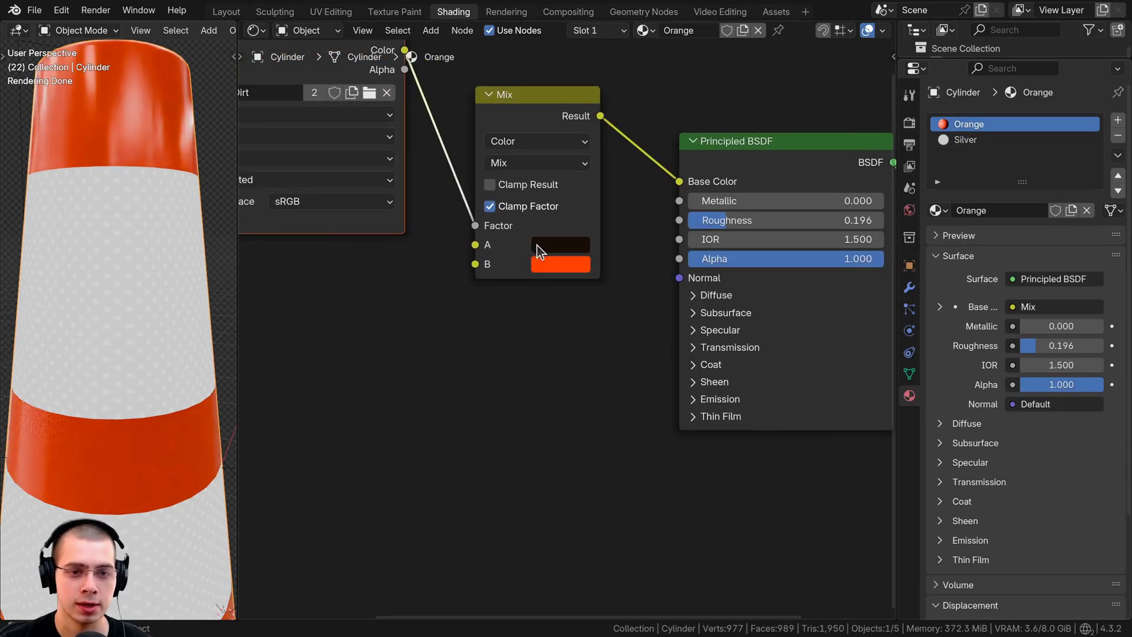
pyautogui.click(1006, 140)
pyautogui.scroll(1, 557, 228)
pyautogui.moveTo(557, 228); pyautogui.dragTo(545, 183, button='middle')
pyautogui.moveTo(743, 396); pyautogui.dragTo(656, 316, button='middle')
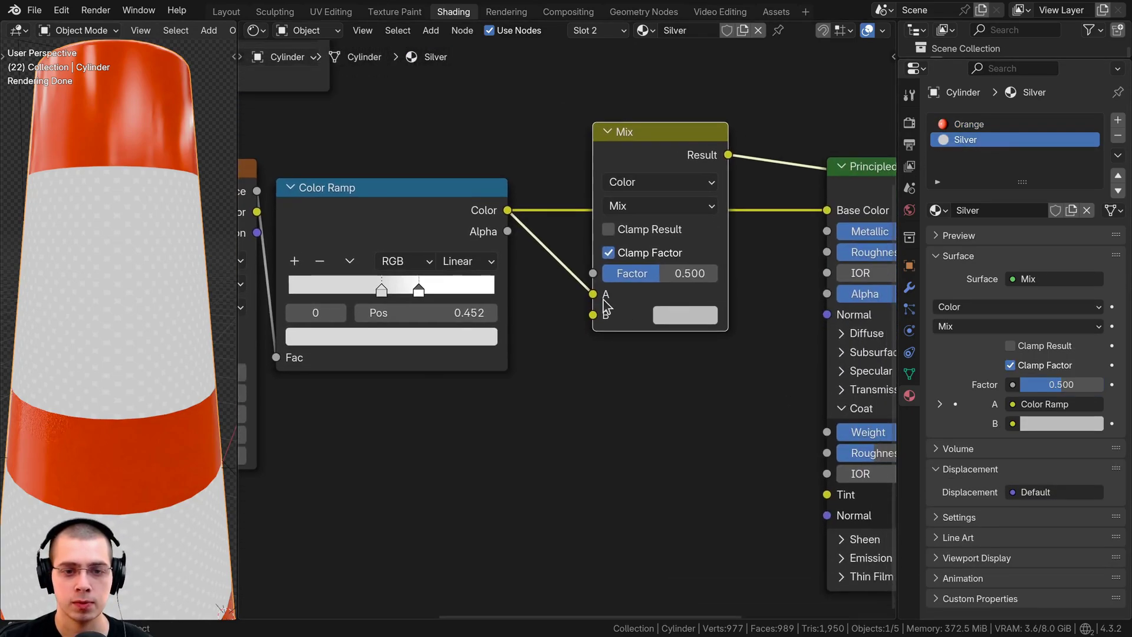
# Disconnect the Color Ramp from the Mix node's A input and paste the copied dark brown dirt color into A.
pyautogui.moveTo(593, 294); pyautogui.dragTo(536, 242)
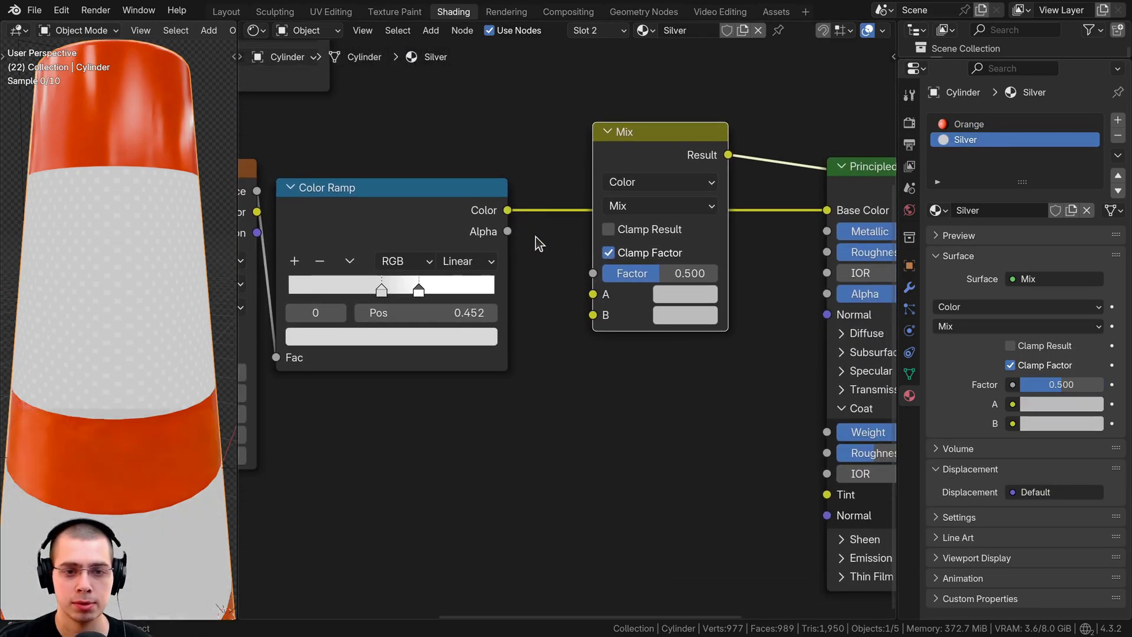
pyautogui.hotkey('ctrl', 'v')
pyautogui.click(687, 298)
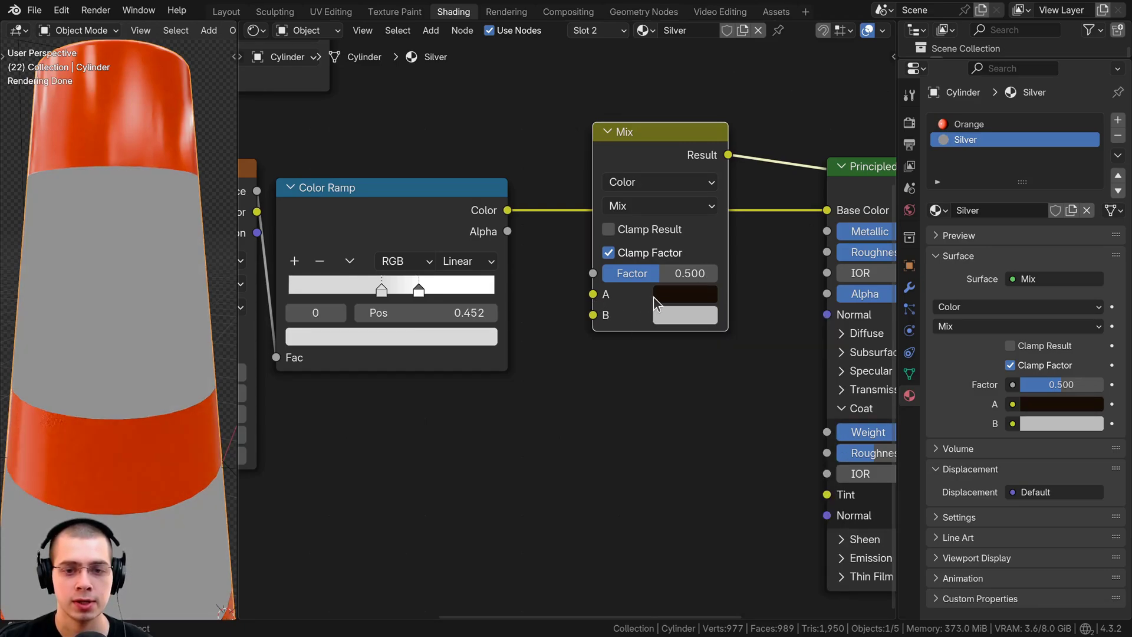
pyautogui.moveTo(657, 170); pyautogui.dragTo(674, 151)
pyautogui.scroll(-4, 578, 306)
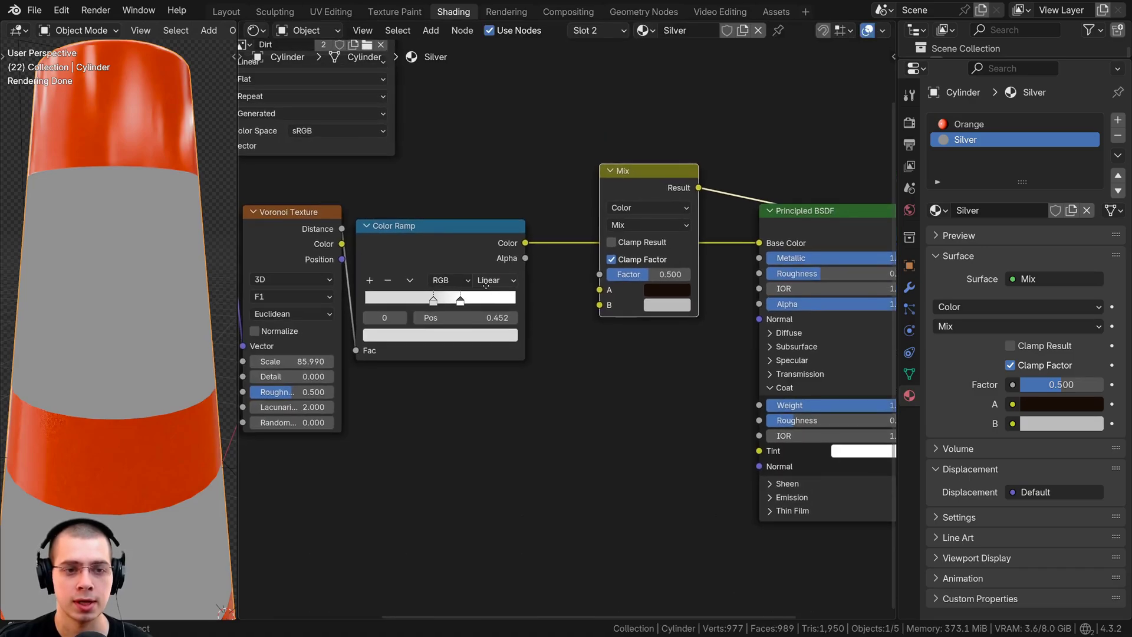
# Feed the Color Ramp's Color into the Mix node's B input and the Dirt image's Color into its Factor.
pyautogui.scroll(2, 518, 254)
pyautogui.moveTo(518, 229); pyautogui.dragTo(605, 301)
pyautogui.scroll(-1, 605, 300)
pyautogui.moveTo(494, 234); pyautogui.dragTo(522, 232, button='middle')
pyautogui.moveTo(522, 232); pyautogui.dragTo(526, 246)
pyautogui.moveTo(526, 246); pyautogui.dragTo(538, 379, button='middle')
pyautogui.click(431, 157)
pyautogui.moveTo(468, 168); pyautogui.dragTo(658, 411)
# Connect the Mix Result to the Principled BSDF's Base Color and preview the full Silver shader instead of the Mix output.
pyautogui.scroll(1, 395, 198)
pyautogui.keyDown('shift'); pyautogui.scroll(-2, 395, 198); pyautogui.keyUp('shift')
pyautogui.moveTo(523, 210); pyautogui.dragTo(579, 277)
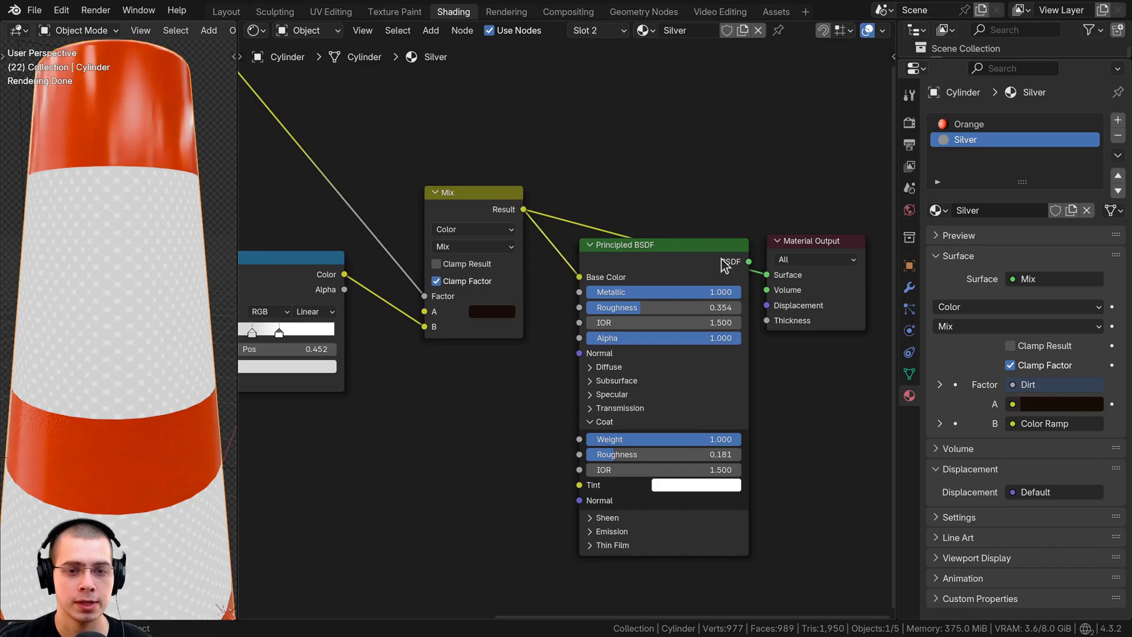
pyautogui.keyDown('ctrl'); pyautogui.keyDown('shift'); pyautogui.click(669, 255); pyautogui.keyUp('shift'); pyautogui.keyUp('ctrl')
# Save the Blender file with the finished Silver material.
pyautogui.scroll(-5, 184, 344)
pyautogui.keyDown('shift'); pyautogui.moveTo(181, 338); pyautogui.dragTo(165, 313, button='middle'); pyautogui.keyUp('shift')
pyautogui.scroll(-2, 466, 223)
pyautogui.moveTo(466, 223); pyautogui.dragTo(498, 262, button='middle')
pyautogui.hotkey('ctrl', 's')
# Enlarge the Texture Paint 3D viewport, choose the Paint Soft brush and widen the brush properties area.
pyautogui.scroll(1, 499, 313)
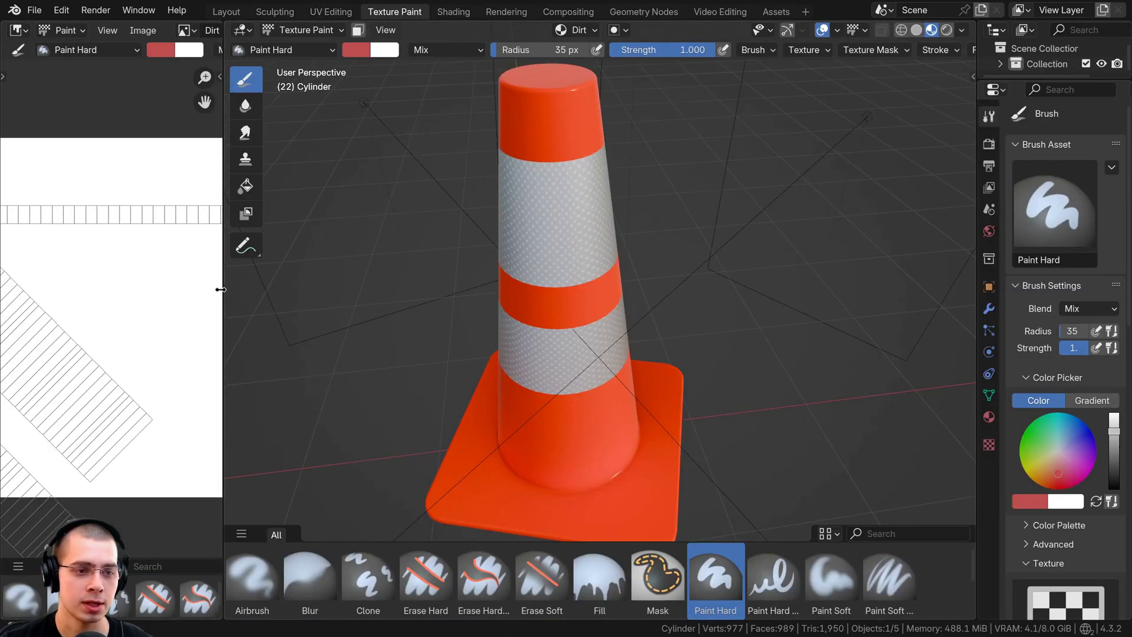
pyautogui.moveTo(219, 288); pyautogui.dragTo(23, 296)
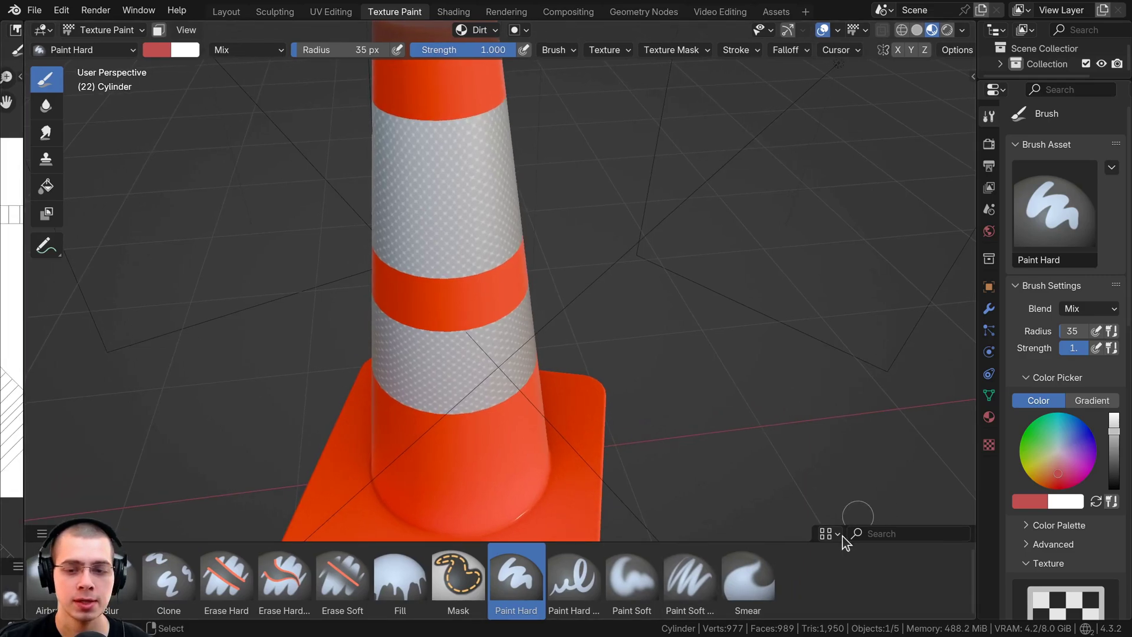
pyautogui.click(702, 577)
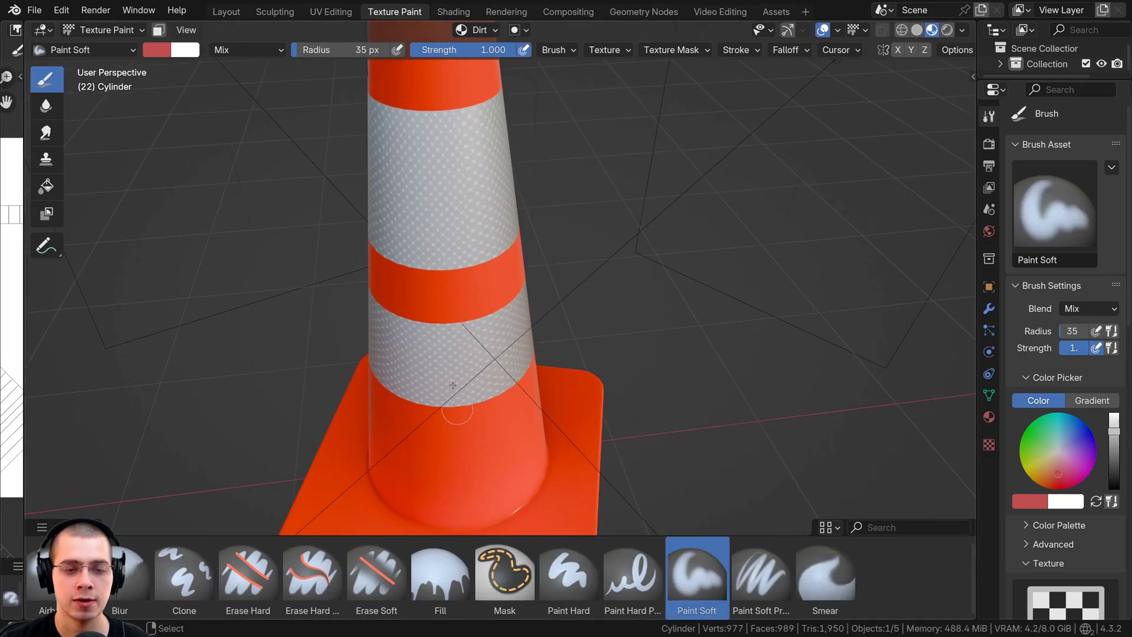
pyautogui.moveTo(975, 224); pyautogui.dragTo(866, 224)
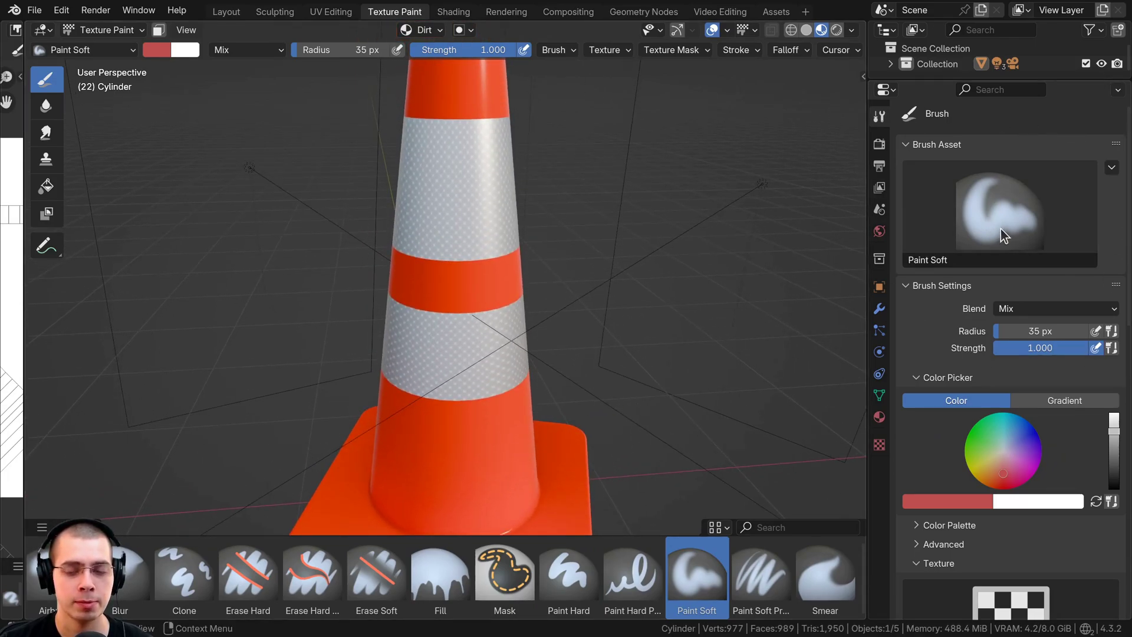
# Look over the Paint Soft brush's asset options and its color and texture settings.
pyautogui.click(1111, 168)
pyautogui.click(1111, 169)
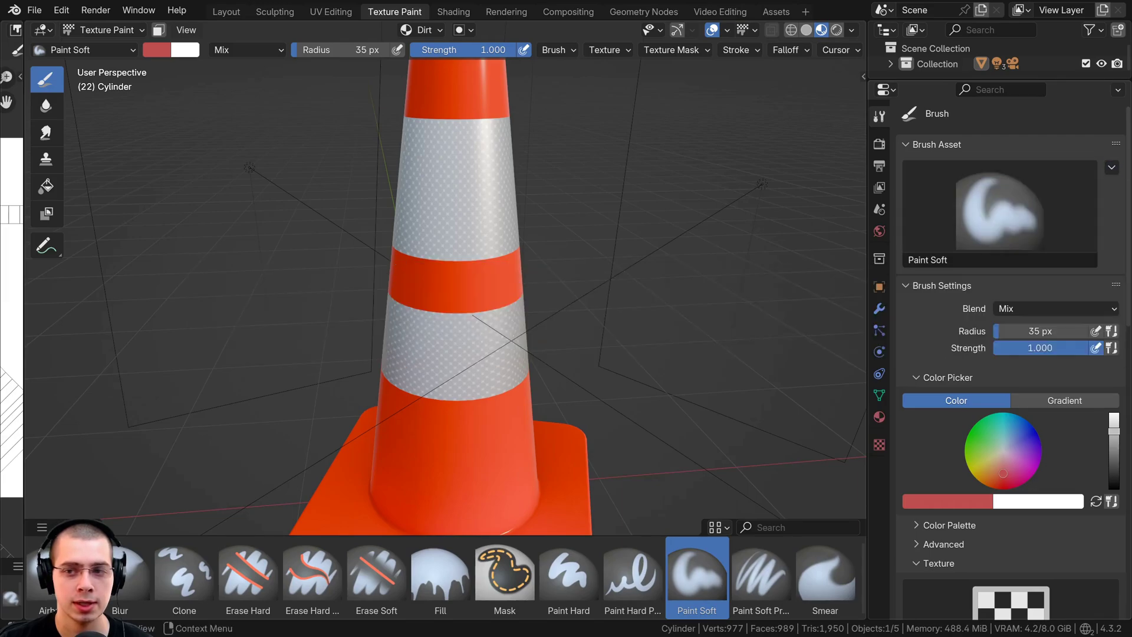
pyautogui.click(1111, 169)
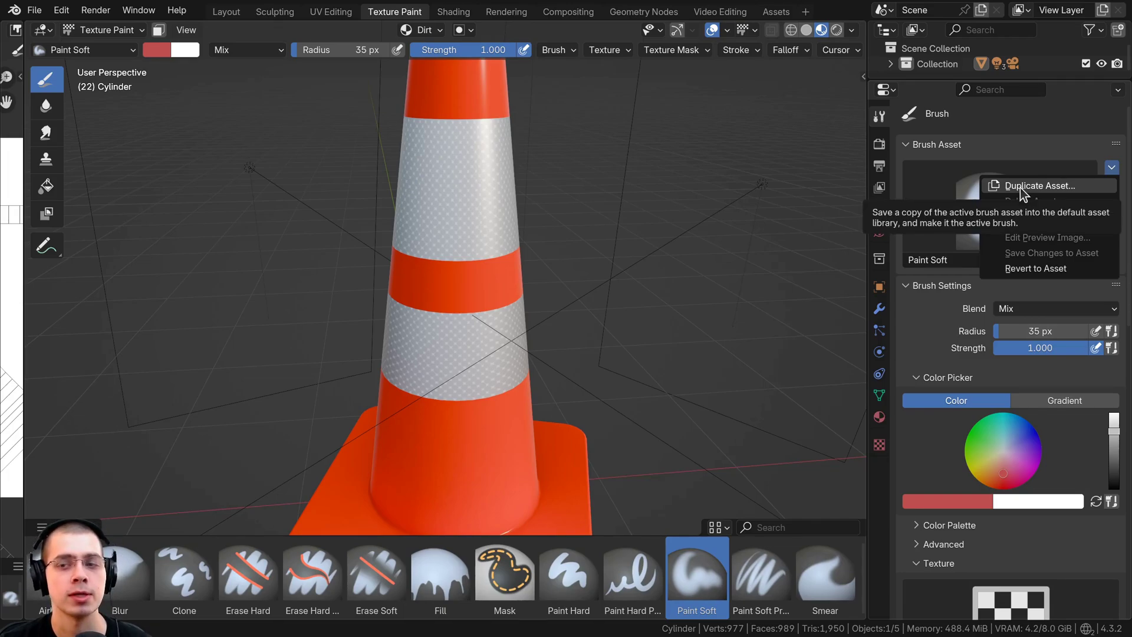
pyautogui.scroll(-9, 1035, 323)
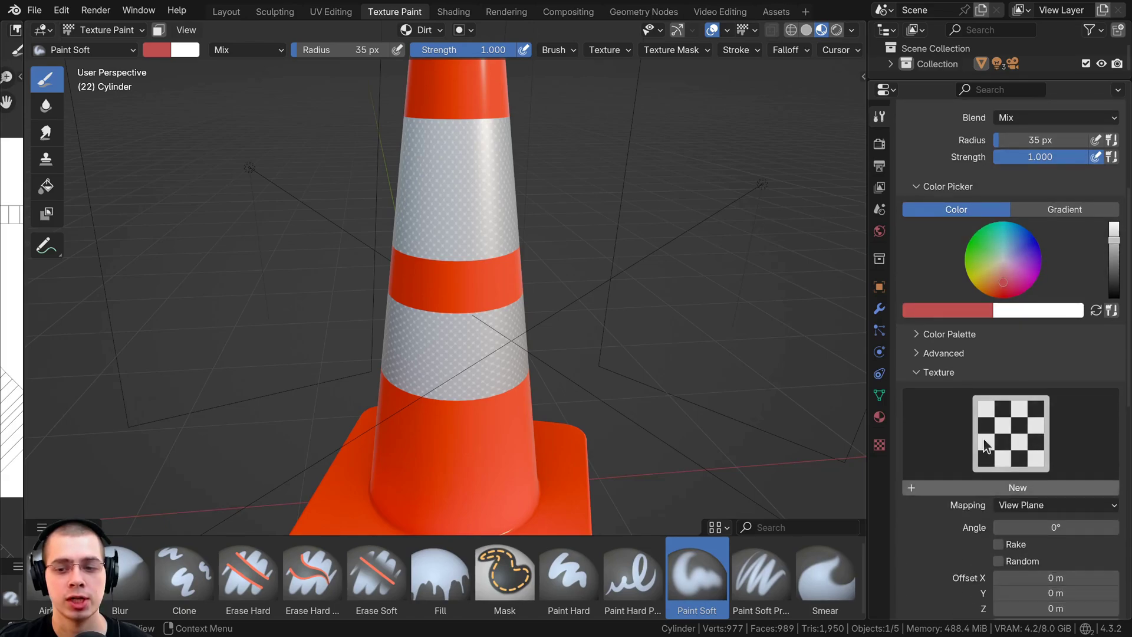
pyautogui.scroll(9, 980, 450)
pyautogui.click(961, 209)
pyautogui.scroll(-8, 1038, 354)
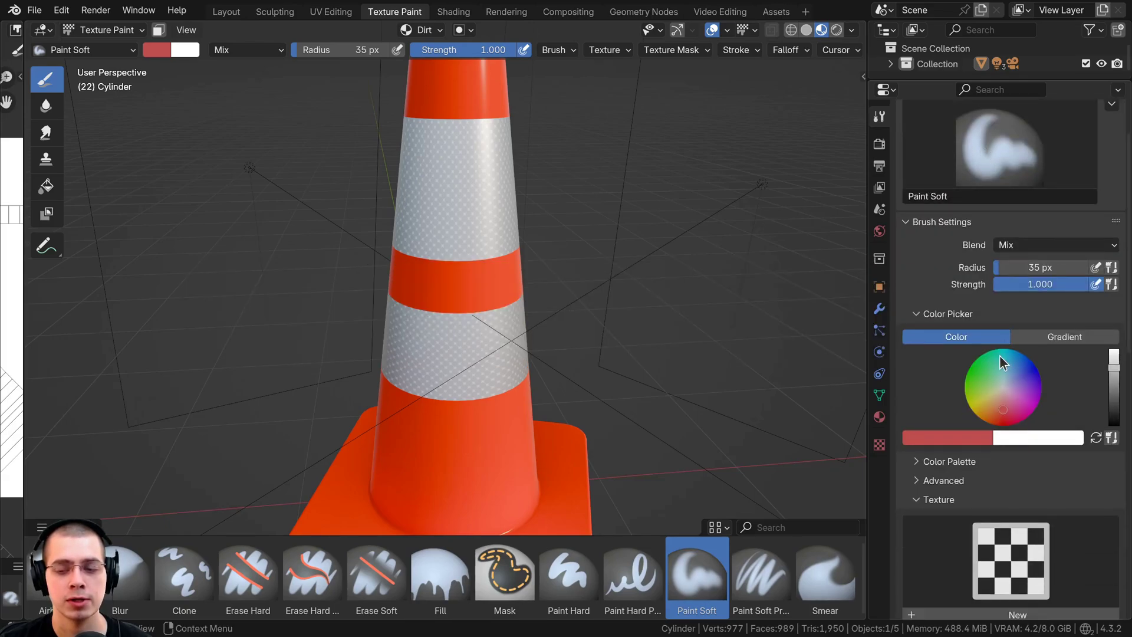
pyautogui.scroll(8, 1036, 355)
# Set the Paint Soft brush's primary color to pure white.
pyautogui.keyDown('shift'); pyautogui.moveTo(536, 270); pyautogui.dragTo(536, 230, button='middle'); pyautogui.keyUp('shift')
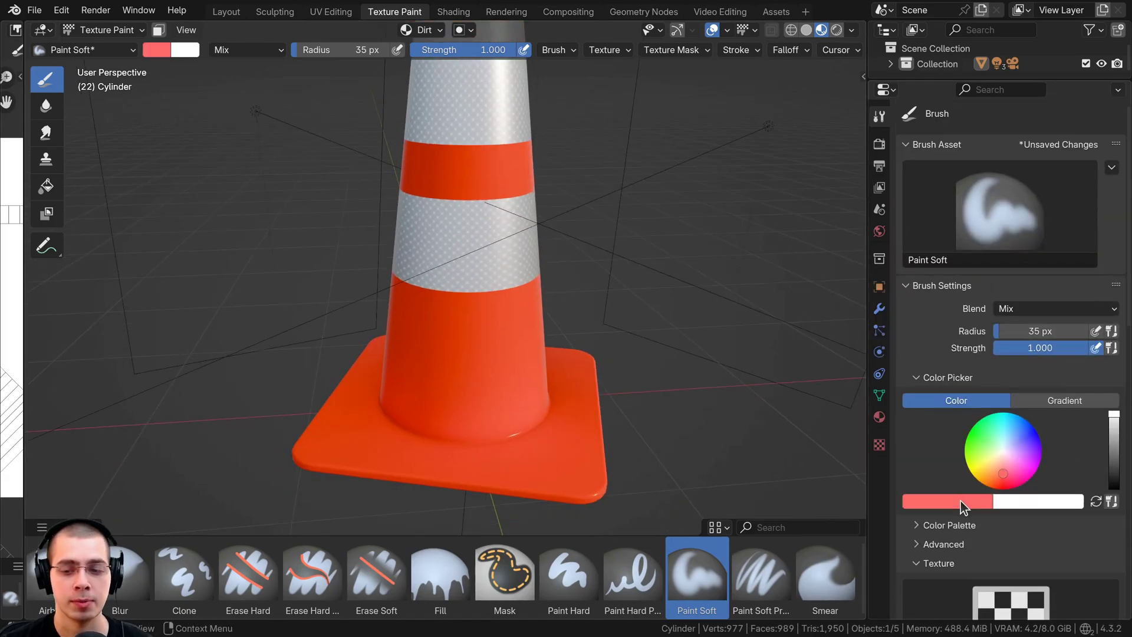
pyautogui.click(961, 503)
pyautogui.click(946, 501)
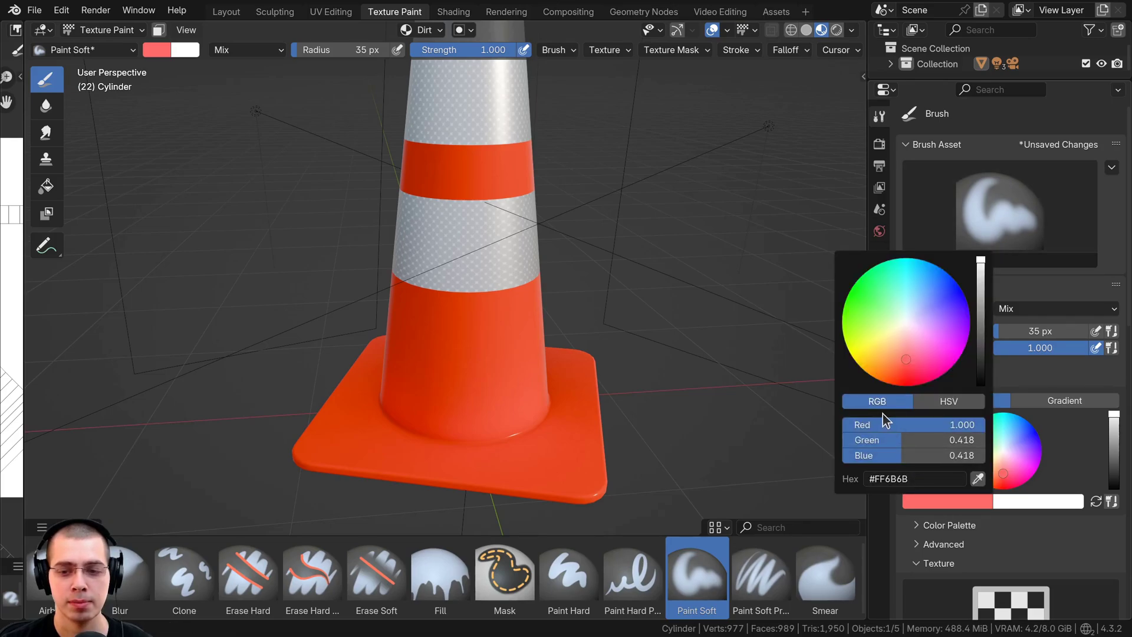
pyautogui.moveTo(876, 436); pyautogui.dragTo(985, 442)
pyautogui.moveTo(910, 455); pyautogui.dragTo(984, 455)
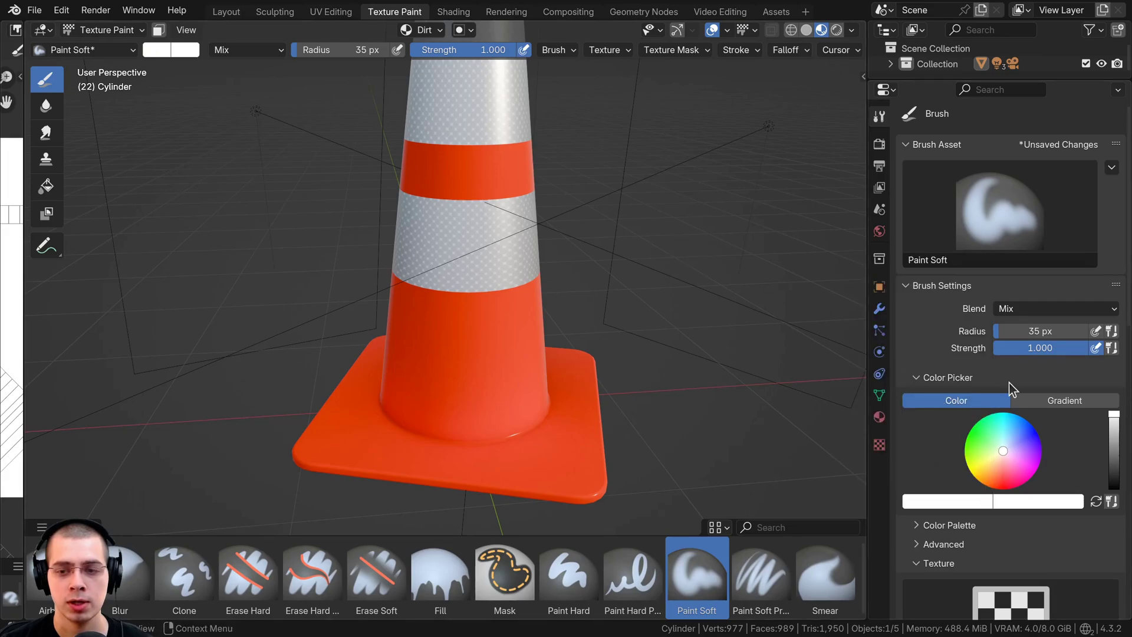
pyautogui.moveTo(613, 311); pyautogui.dragTo(506, 240, button='middle')
pyautogui.moveTo(543, 222); pyautogui.dragTo(551, 206, button='middle')
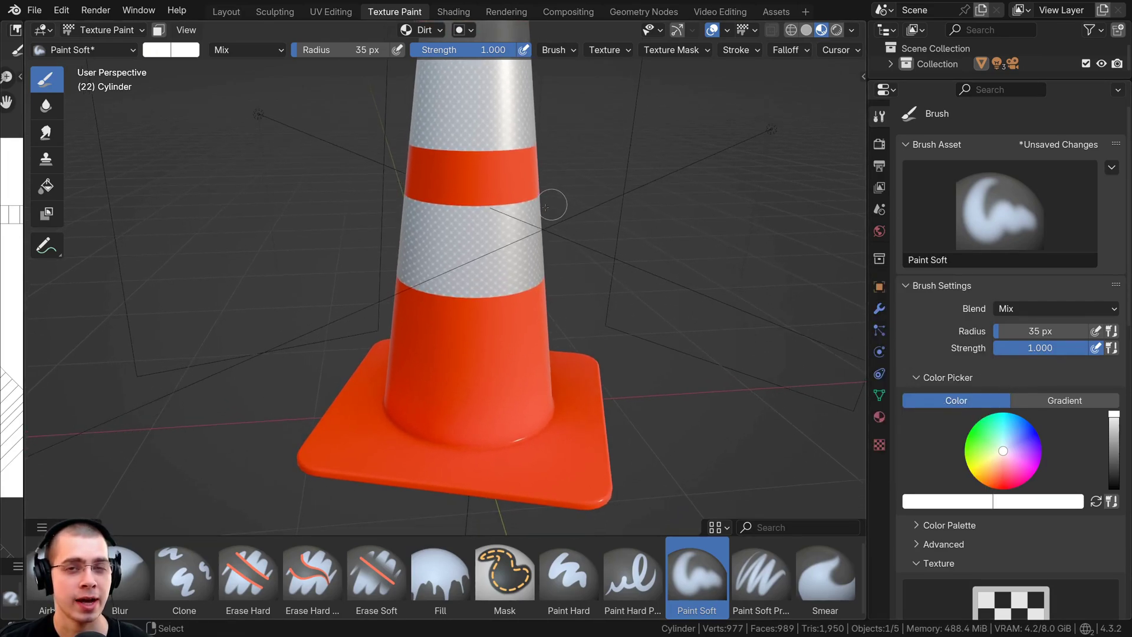
# Set the Paint Soft brush's blend mode to Darken.
pyautogui.click(1019, 307)
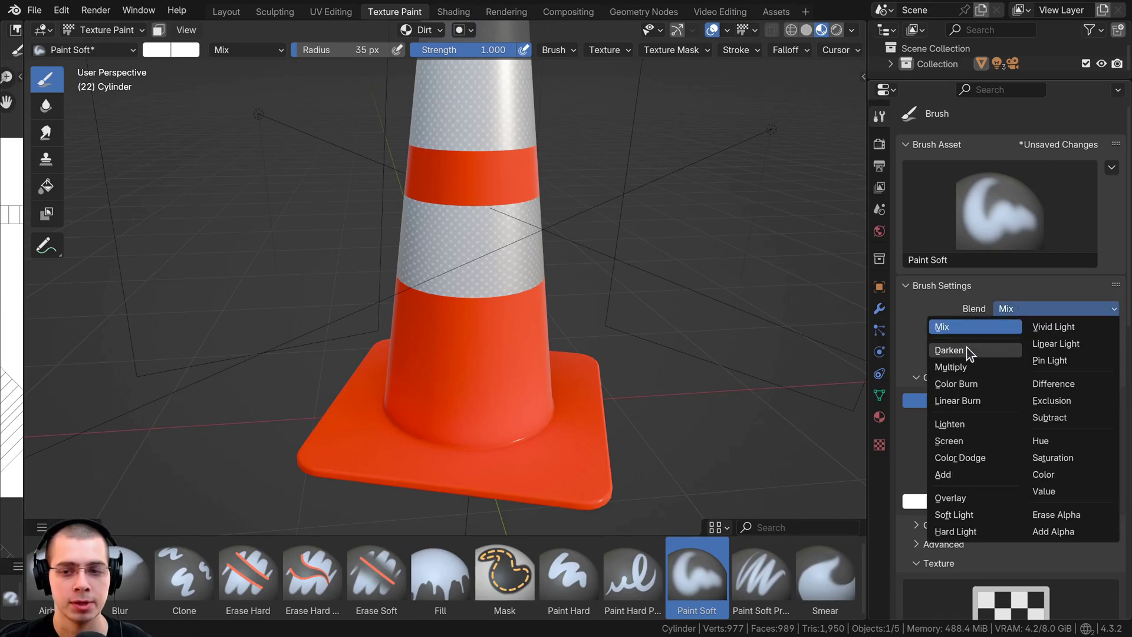
pyautogui.click(967, 350)
pyautogui.click(1011, 311)
pyautogui.click(1011, 311)
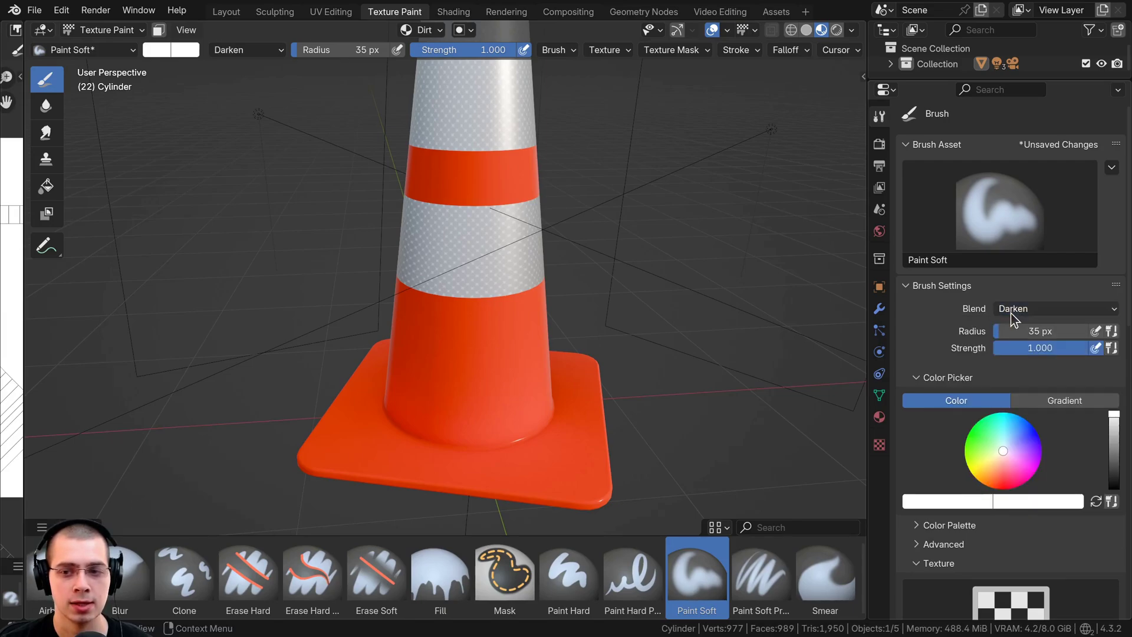
pyautogui.moveTo(436, 253); pyautogui.dragTo(490, 227, button='middle')
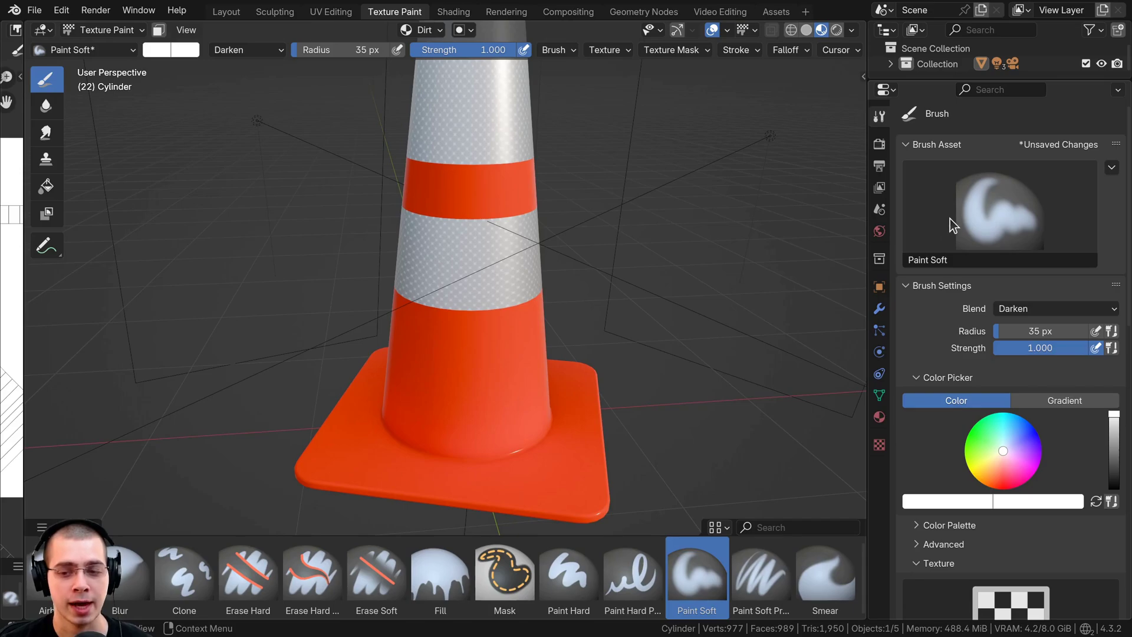
# Create a new texture for the Paint Soft brush and open that texture's settings.
pyautogui.scroll(-3, 970, 207)
pyautogui.scroll(-3, 972, 210)
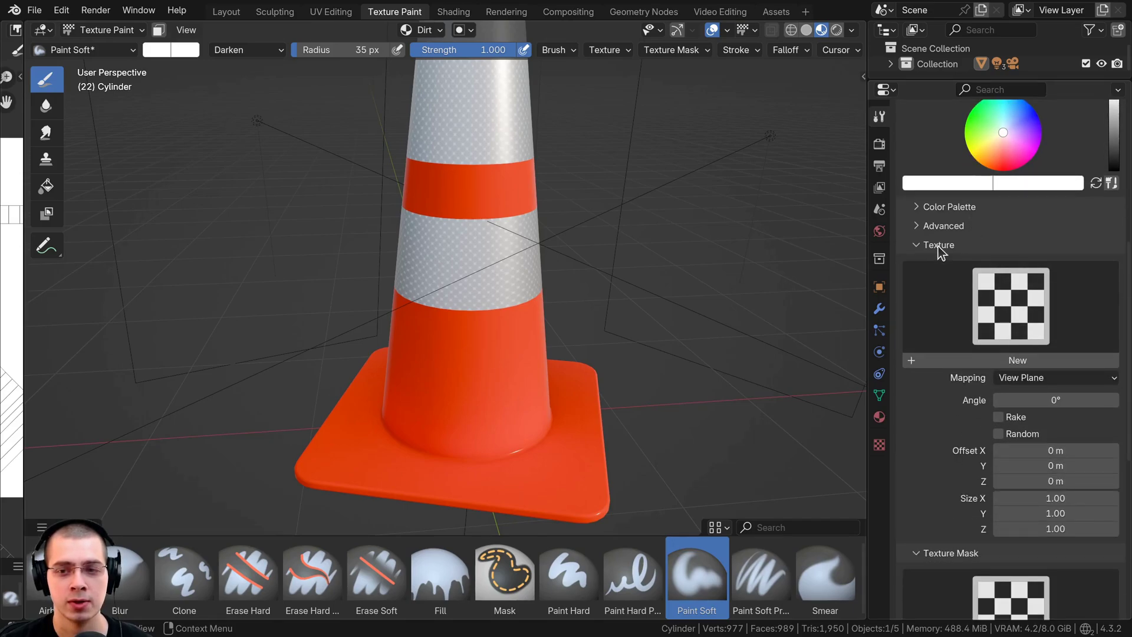
pyautogui.scroll(-1, 941, 252)
pyautogui.click(992, 271)
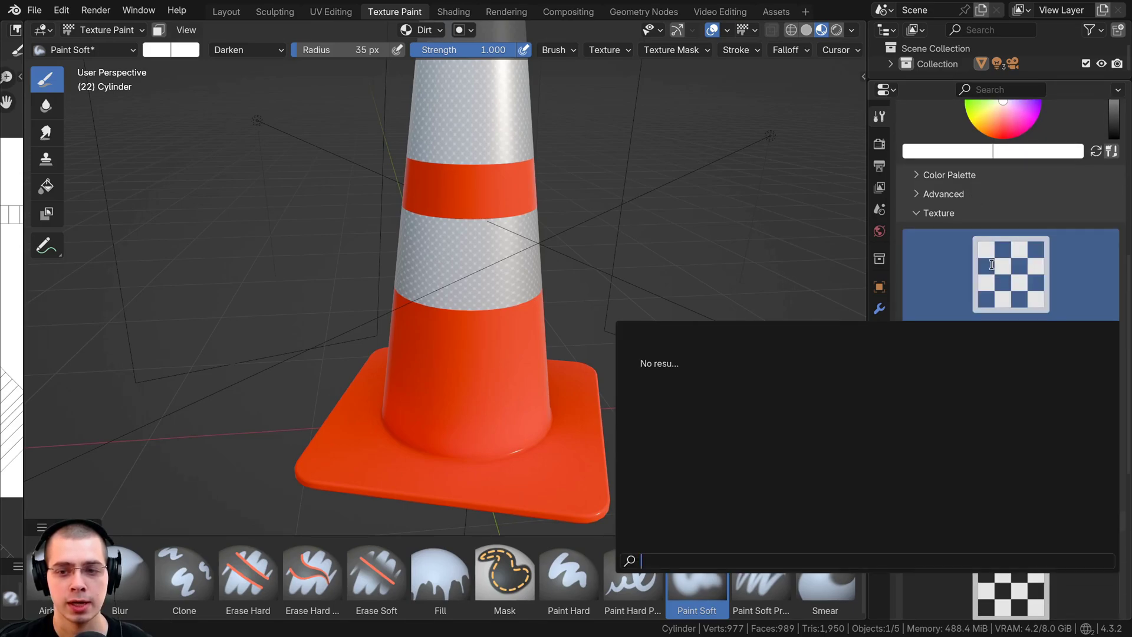
pyautogui.click(970, 328)
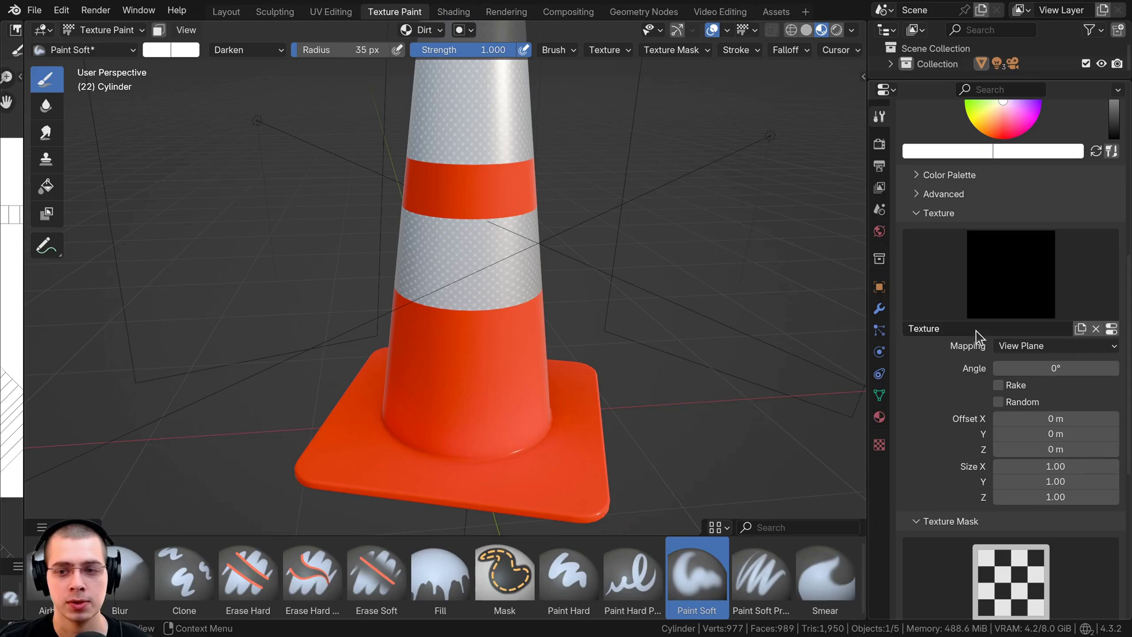
pyautogui.click(1111, 331)
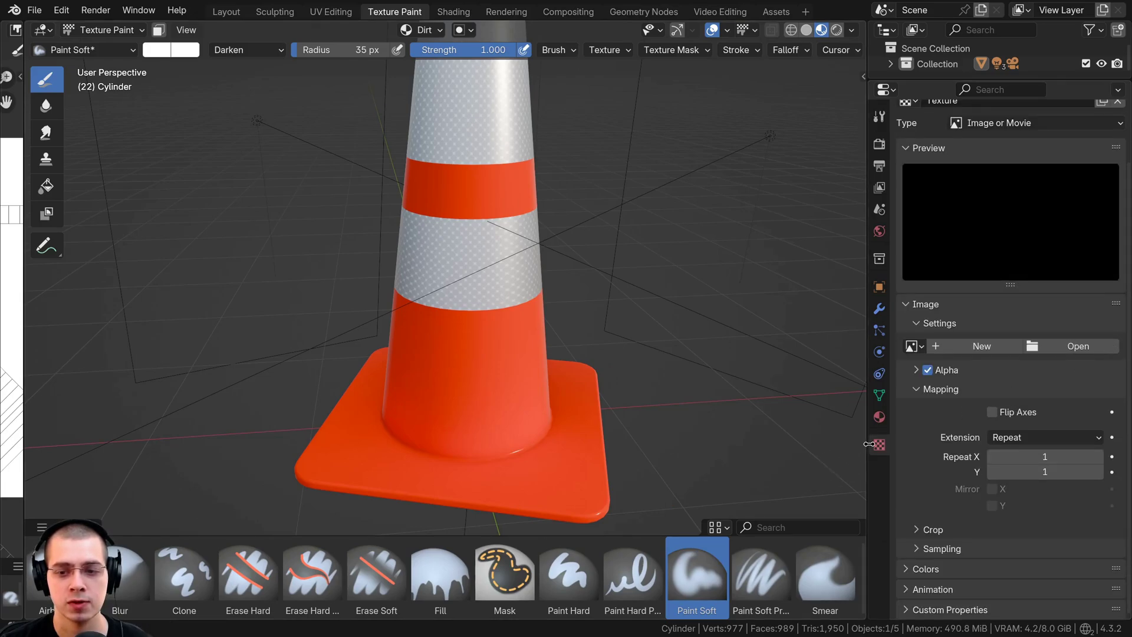
pyautogui.scroll(3, 925, 236)
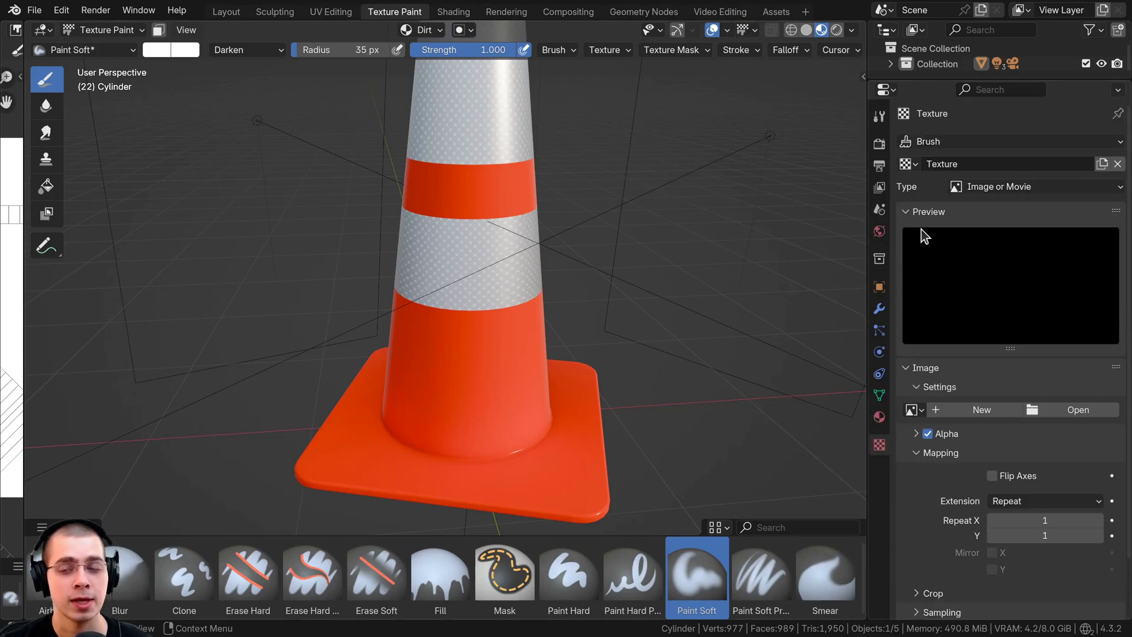
# Change the brush texture's type to Clouds.
pyautogui.click(967, 187)
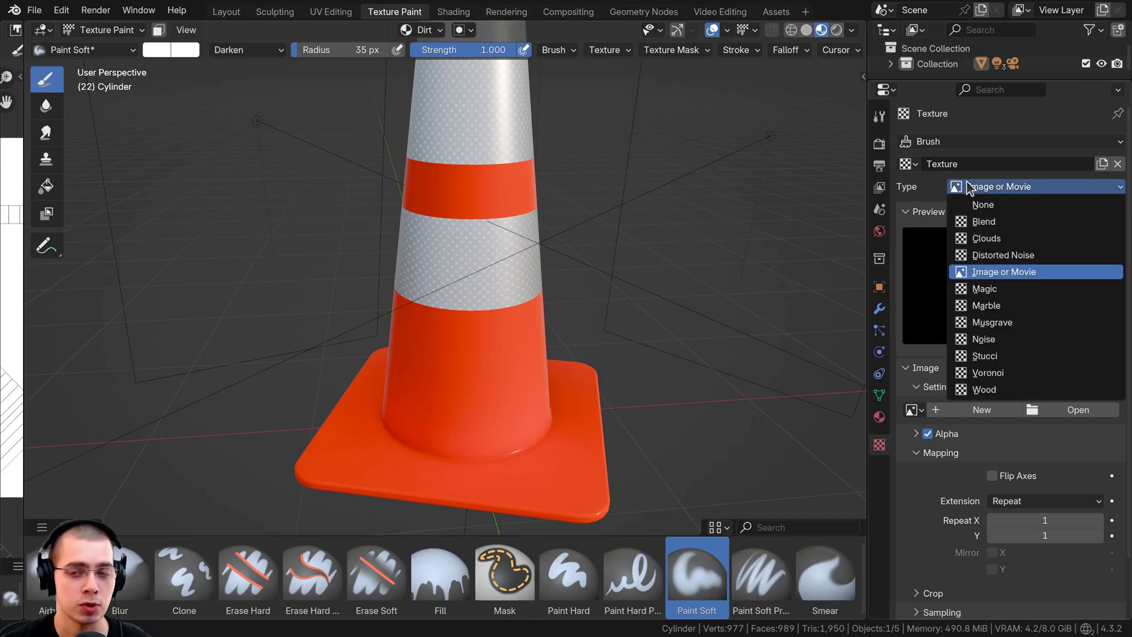
pyautogui.keyDown('shift'); pyautogui.moveTo(495, 286); pyautogui.dragTo(488, 292, button='middle'); pyautogui.keyUp('shift')
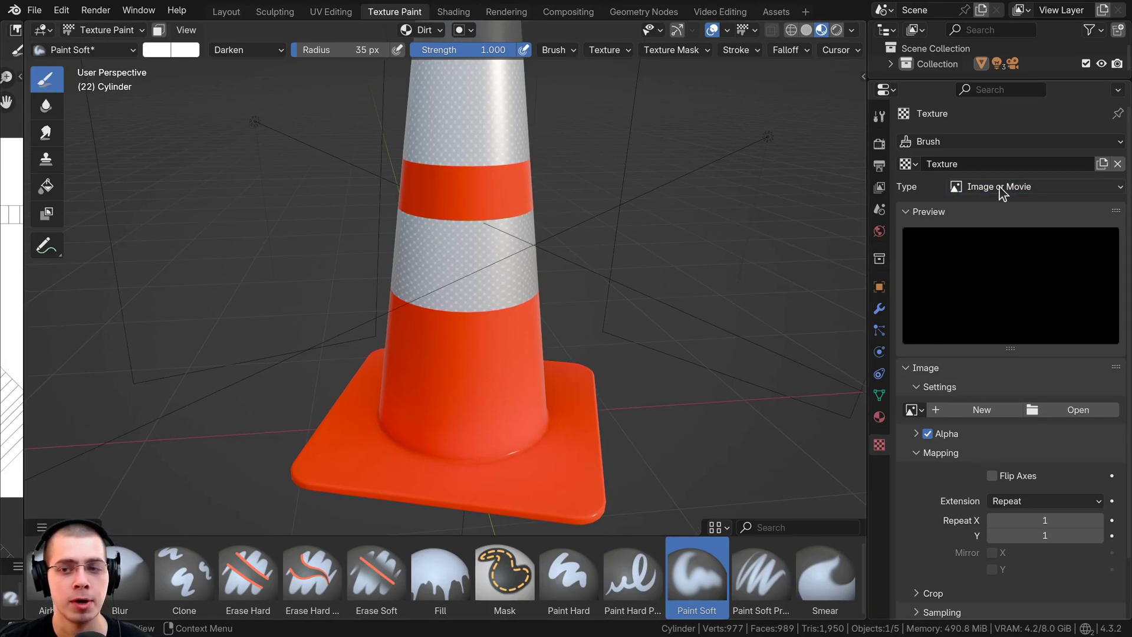
pyautogui.keyDown('shift'); pyautogui.moveTo(348, 213); pyautogui.dragTo(358, 188, button='middle'); pyautogui.keyUp('shift')
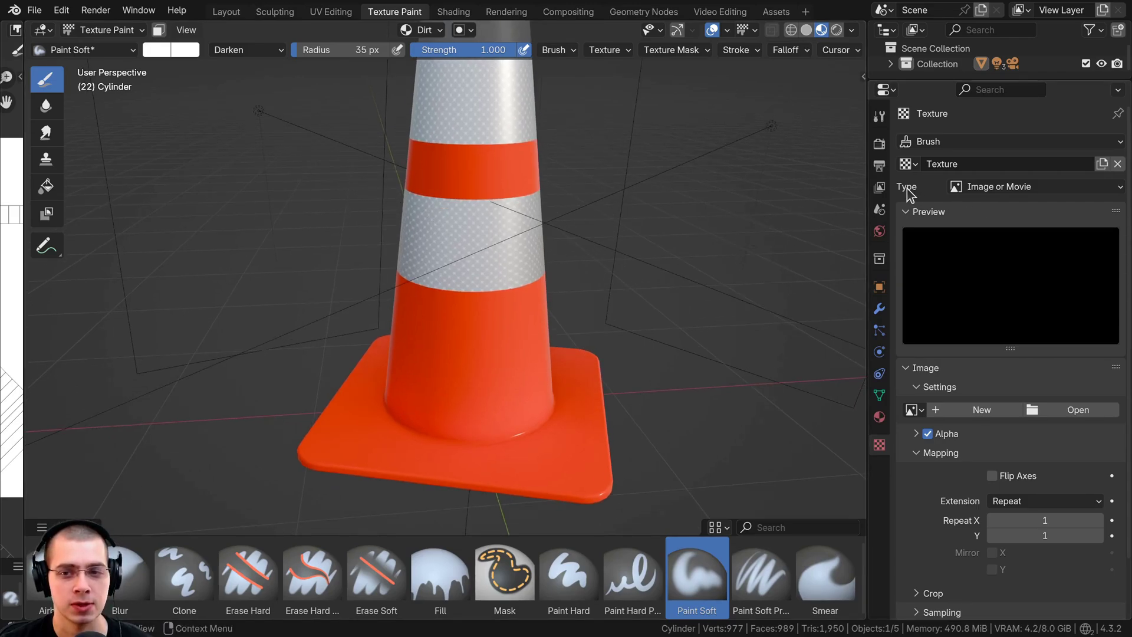
pyautogui.click(981, 187)
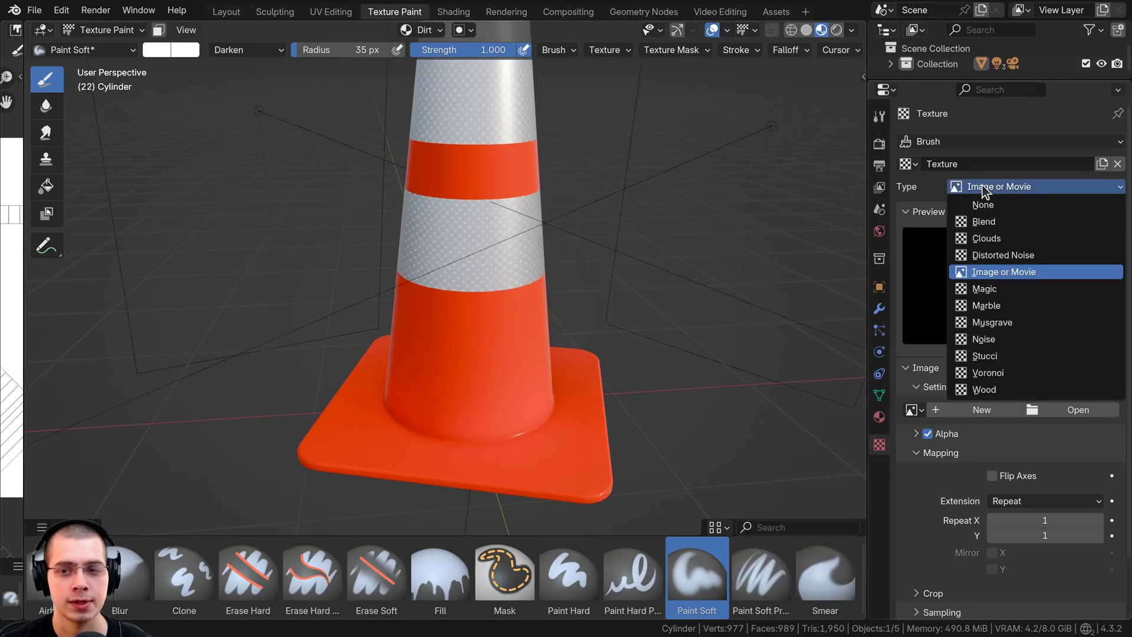
pyautogui.click(981, 237)
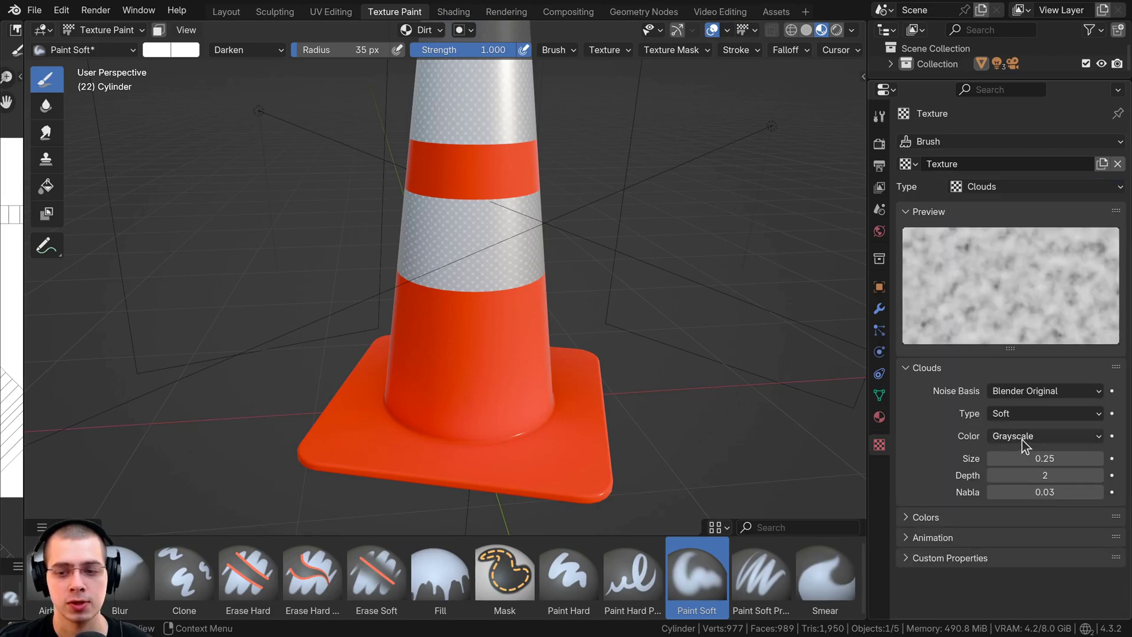
# Set the Clouds texture's depth to 24 and look at the available noise basis options.
pyautogui.moveTo(1026, 475)
pyautogui.mouseDown()
pyautogui.moveTo(1101, 475)
pyautogui.moveTo(1044, 475)
pyautogui.moveTo(1079, 475)
pyautogui.moveTo(1061, 458)
pyautogui.moveTo(1037, 463)
pyautogui.mouseUp()
pyautogui.click(1024, 391)
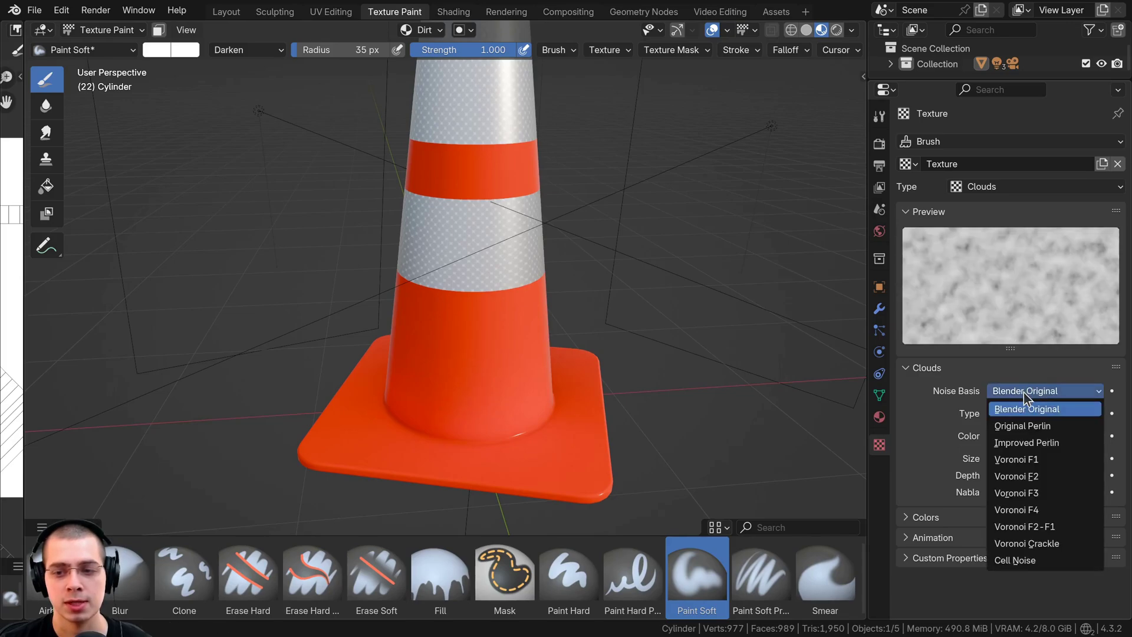
pyautogui.moveTo(817, 287); pyautogui.dragTo(821, 274, button='middle')
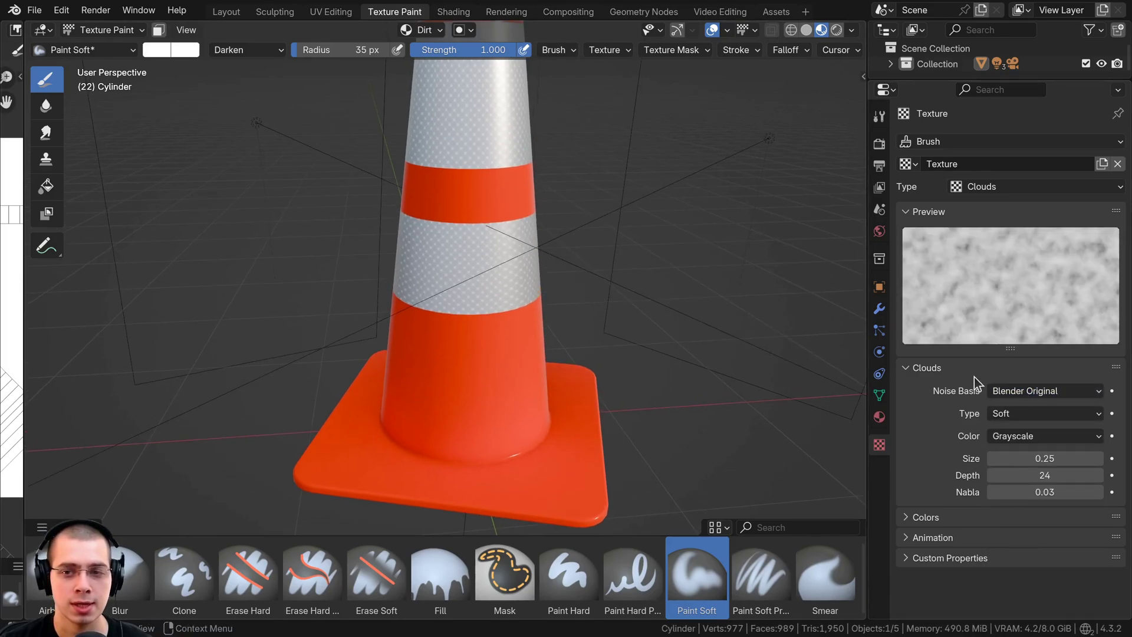
# Return to the brush settings and check the texture assigned to the Paint Soft brush.
pyautogui.click(878, 118)
pyautogui.scroll(-10, 1026, 228)
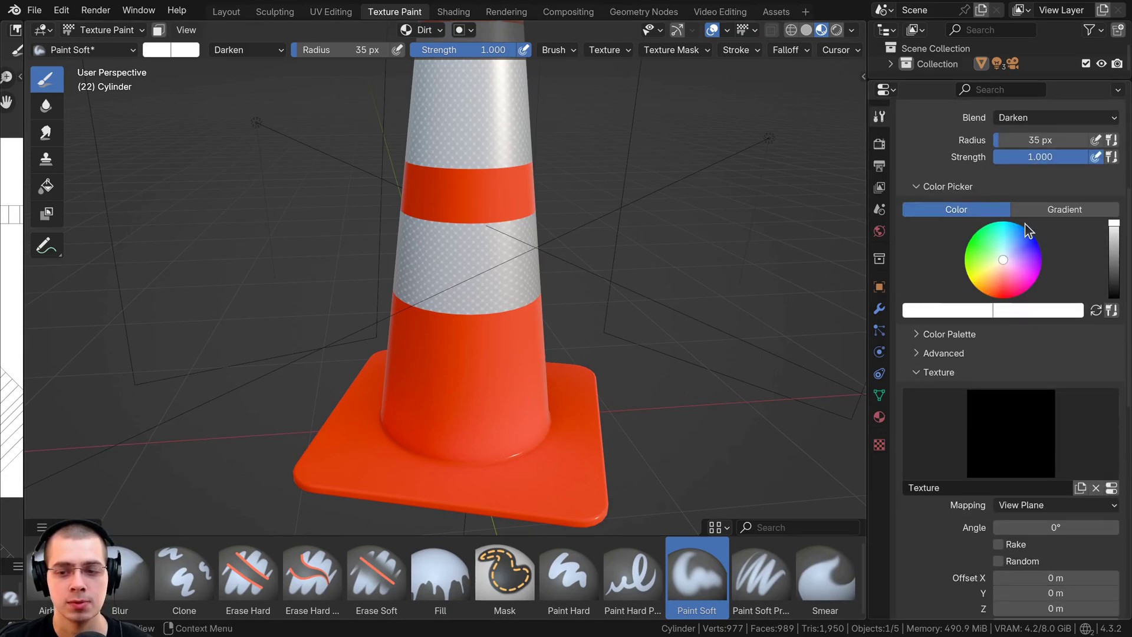
pyautogui.click(1030, 333)
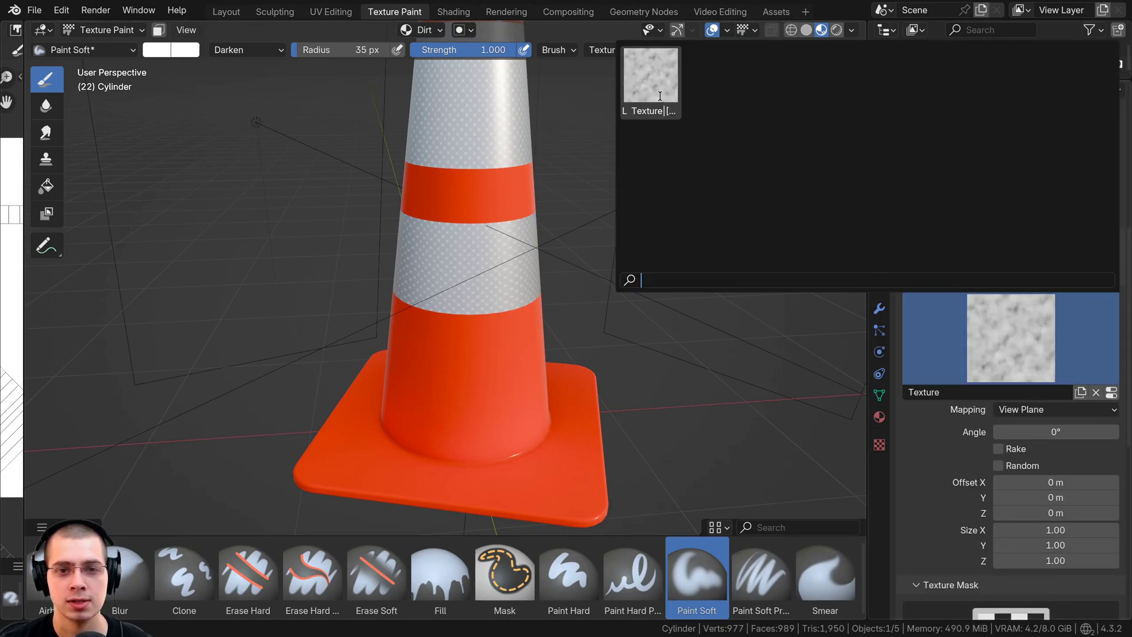
pyautogui.click(958, 321)
# Enlarge the Paint Soft brush radius to 163 px over the lower part of the cone.
pyautogui.keyDown('shift'); pyautogui.moveTo(489, 353); pyautogui.dragTo(523, 213, button='middle'); pyautogui.keyUp('shift')
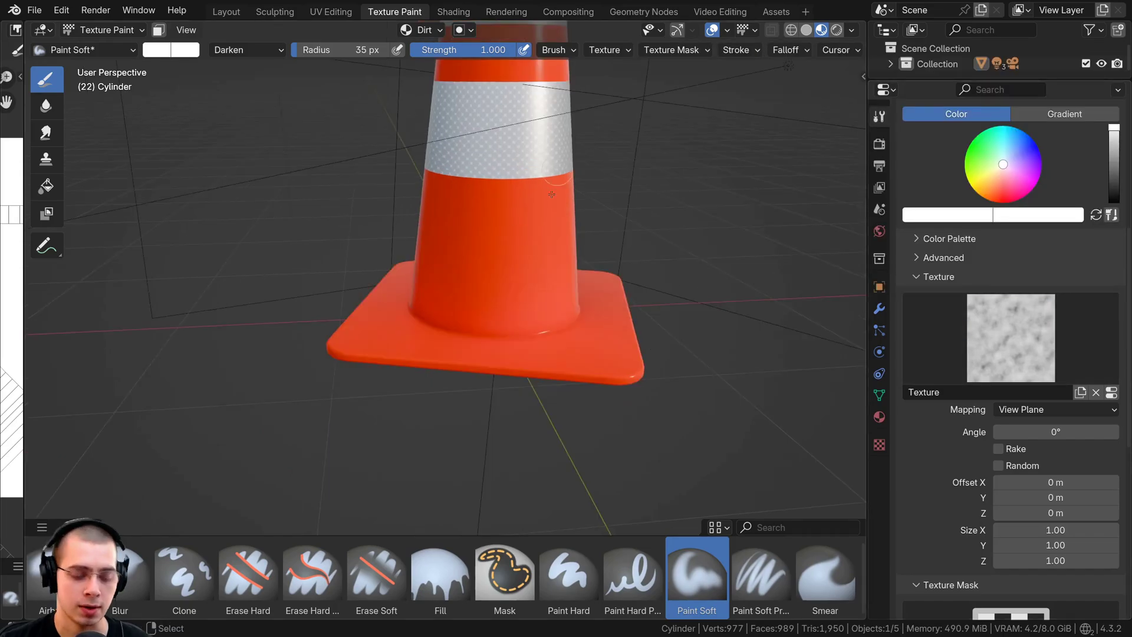
pyautogui.scroll(1, 524, 212)
pyautogui.press('f')
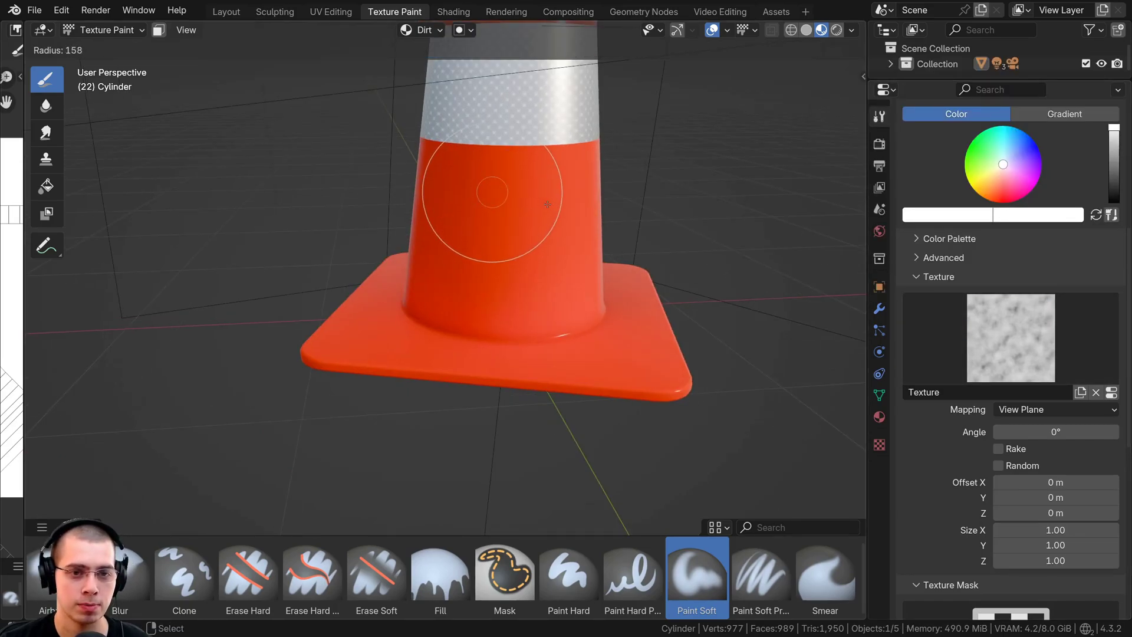
pyautogui.click(538, 209)
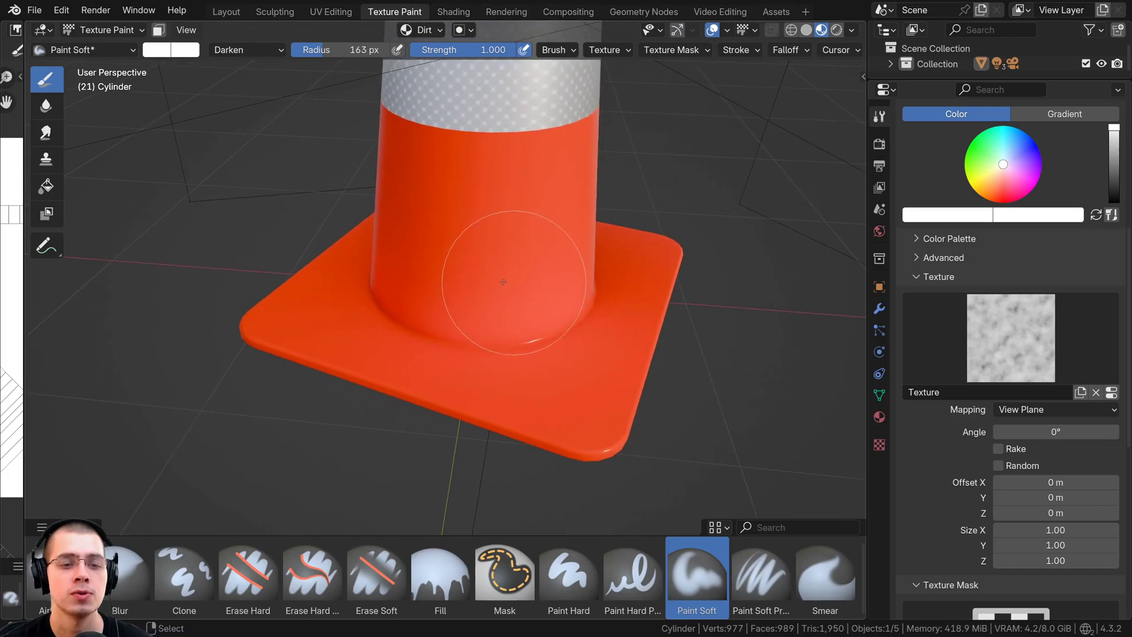
# Paint cloudy dirt strokes along the foot of the cone body where it meets the base.
pyautogui.scroll(3, 568, 273)
pyautogui.keyDown('shift'); pyautogui.moveTo(552, 340); pyautogui.dragTo(554, 292, button='middle'); pyautogui.keyUp('shift')
pyautogui.moveTo(560, 292)
pyautogui.mouseDown()
pyautogui.moveTo(518, 302)
pyautogui.moveTo(458, 292)
pyautogui.mouseUp()
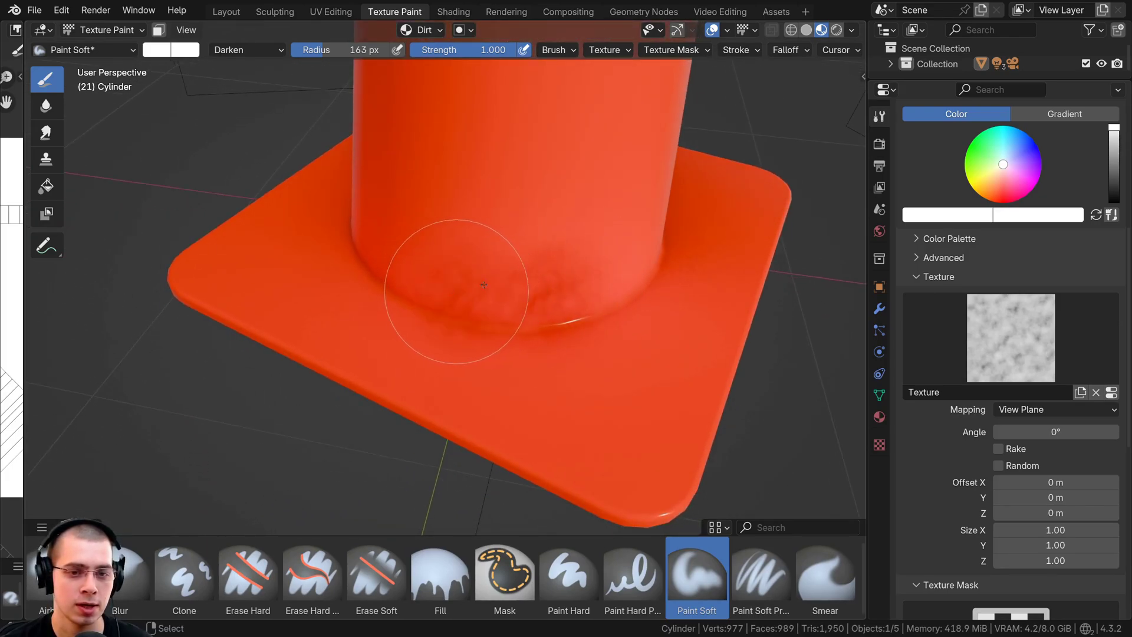
pyautogui.moveTo(458, 291); pyautogui.dragTo(528, 278, button='middle')
pyautogui.click(528, 278)
pyautogui.moveTo(438, 285); pyautogui.dragTo(525, 275)
pyautogui.moveTo(583, 280); pyautogui.dragTo(533, 288, button='middle')
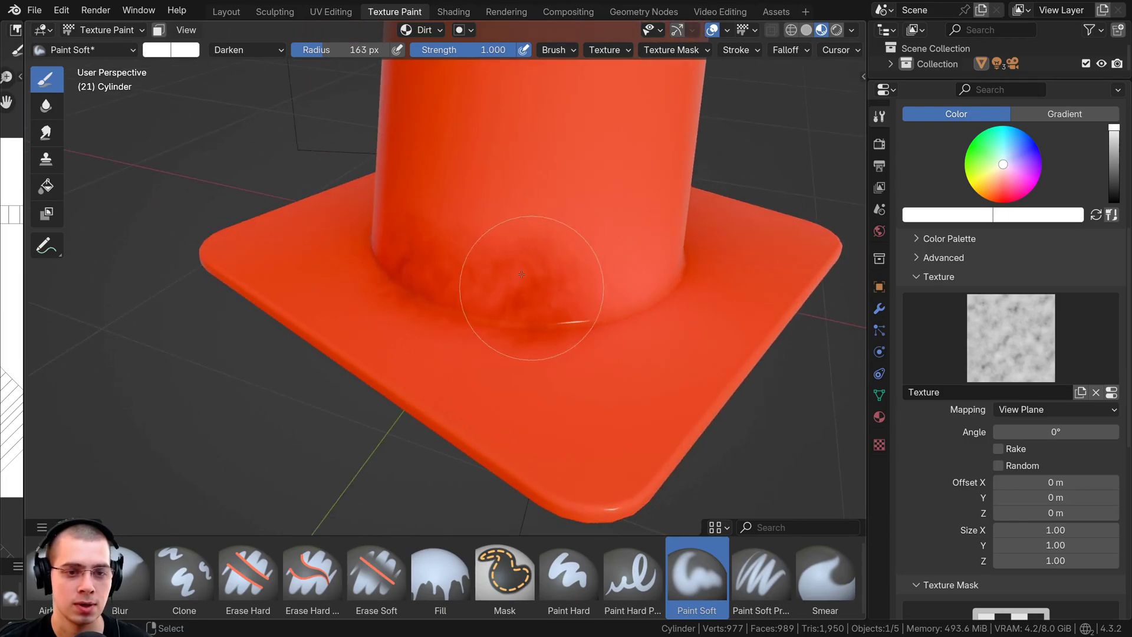
pyautogui.moveTo(533, 287); pyautogui.dragTo(612, 298)
pyautogui.moveTo(611, 298); pyautogui.dragTo(558, 296, button='middle')
pyautogui.moveTo(559, 297)
pyautogui.mouseDown()
pyautogui.moveTo(589, 311)
pyautogui.moveTo(576, 327)
pyautogui.mouseUp()
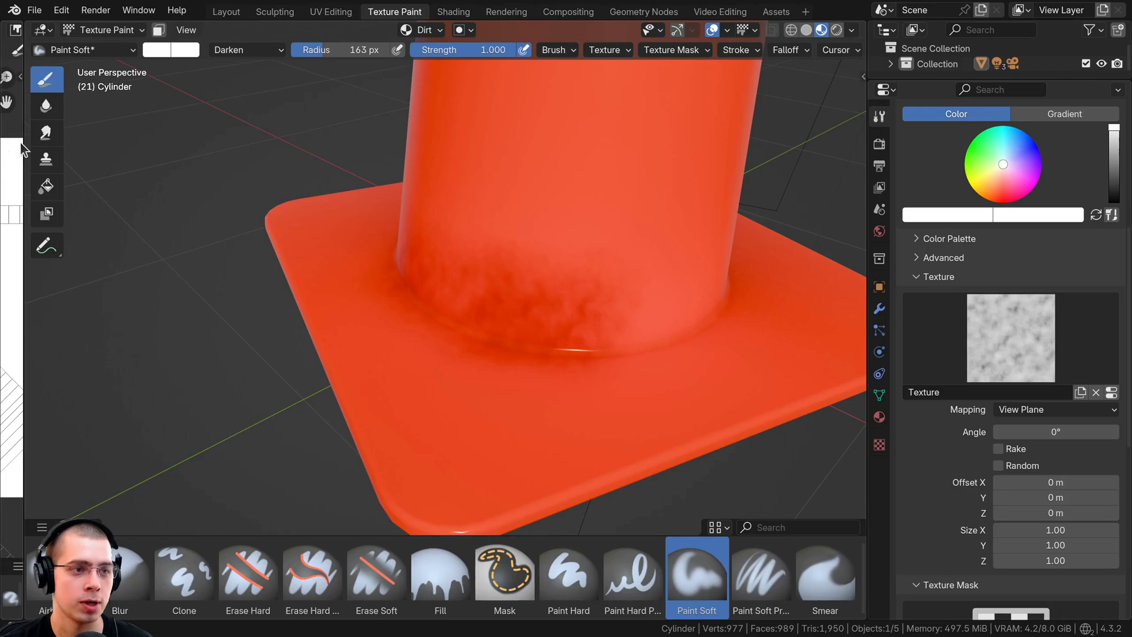
# Widen the image editor and examine the strokes painted on the Dirt image.
pyautogui.moveTo(23, 149); pyautogui.dragTo(424, 153)
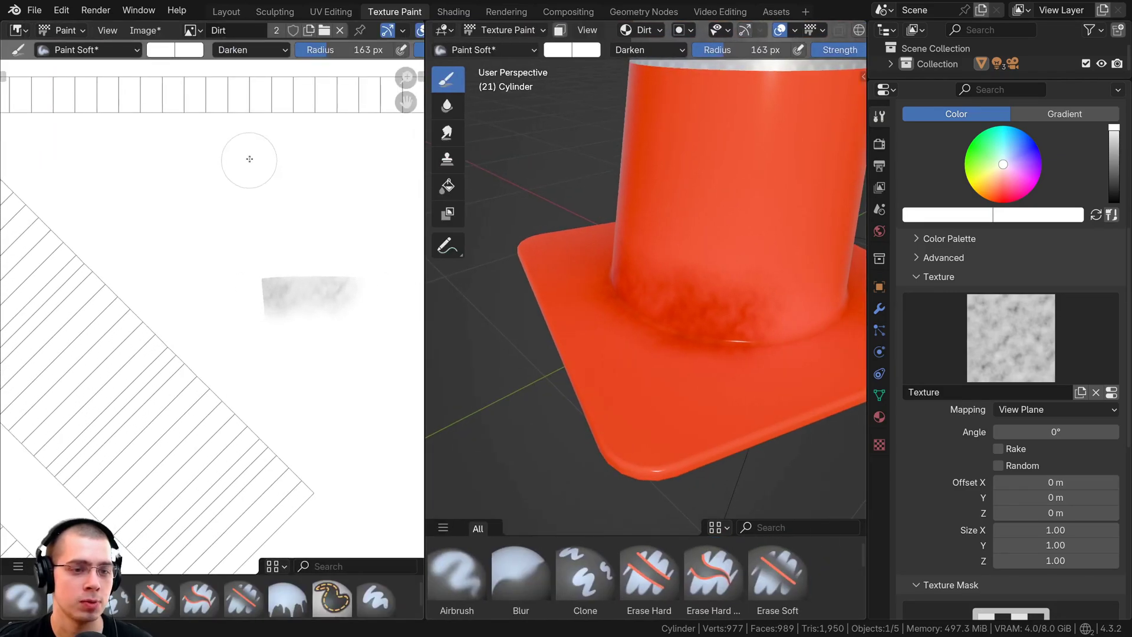
pyautogui.moveTo(330, 217); pyautogui.dragTo(269, 192, button='middle')
pyautogui.scroll(2, 223, 210)
pyautogui.scroll(2, 249, 142)
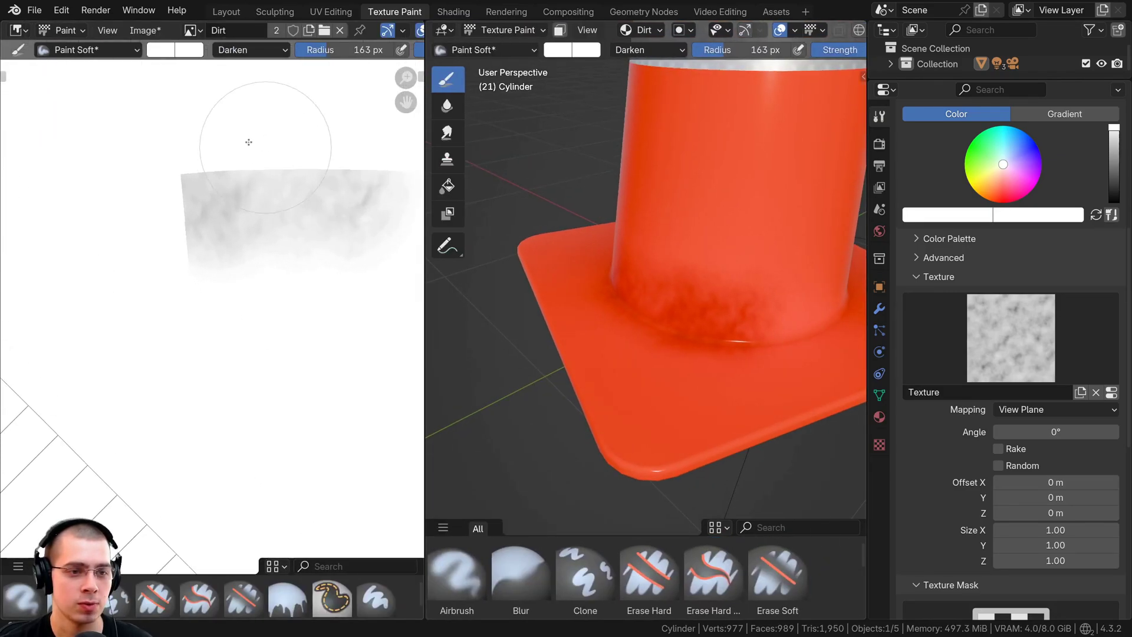
# Inspect the Silver material's Dirt image node and the dark color in its Mix node in the Shading workspace.
pyautogui.click(453, 12)
pyautogui.moveTo(486, 143)
pyautogui.mouseDown(button='middle')
pyautogui.moveTo(517, 139)
pyautogui.moveTo(715, 189)
pyautogui.mouseUp(button='middle')
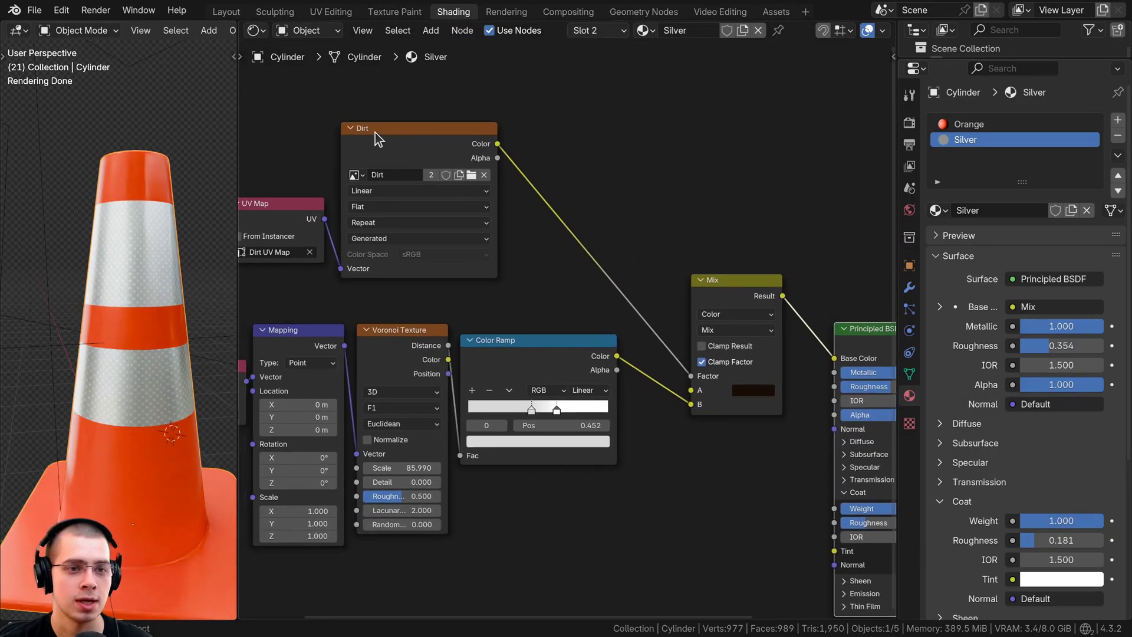
pyautogui.moveTo(372, 132); pyautogui.dragTo(383, 131)
pyautogui.moveTo(726, 303); pyautogui.dragTo(574, 229, button='middle')
pyautogui.scroll(8, 574, 228)
pyautogui.click(574, 229)
pyautogui.click(672, 373)
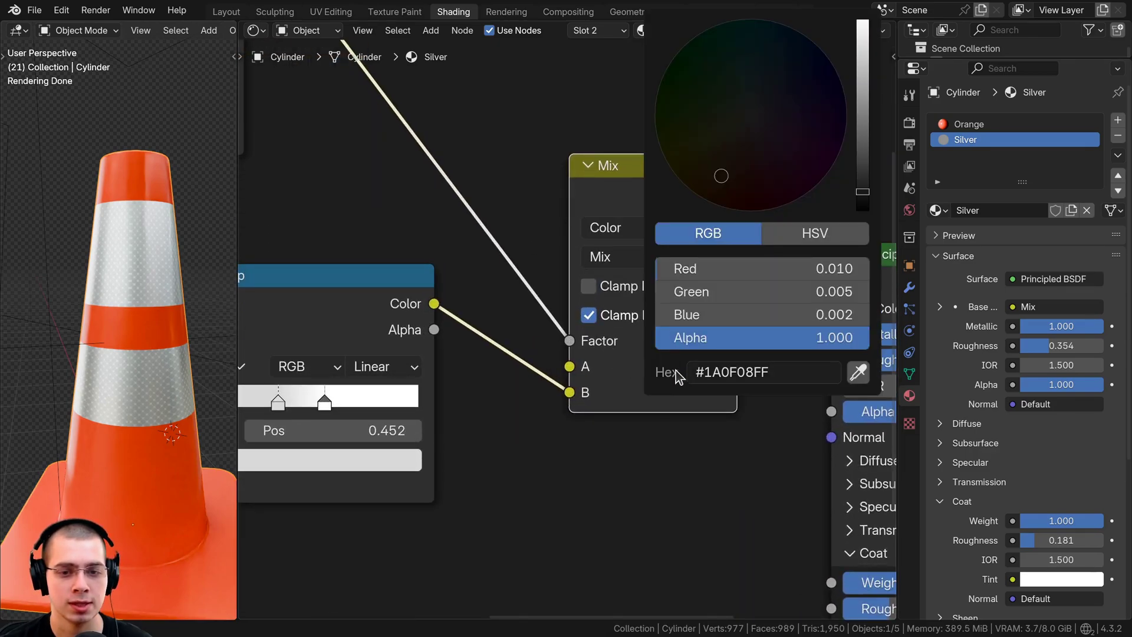
pyautogui.press('Escape')
pyautogui.scroll(-1, 581, 285)
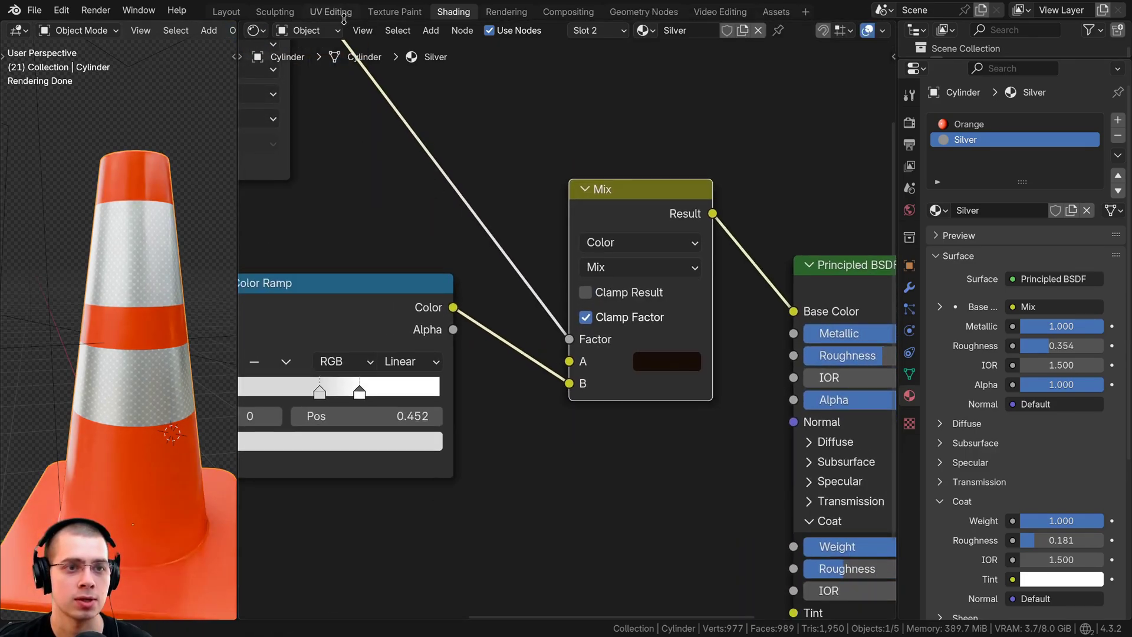
# Return to the Texture Paint workspace and paint more dirt around the foot of the cone body.
pyautogui.click(394, 12)
pyautogui.scroll(4, 566, 259)
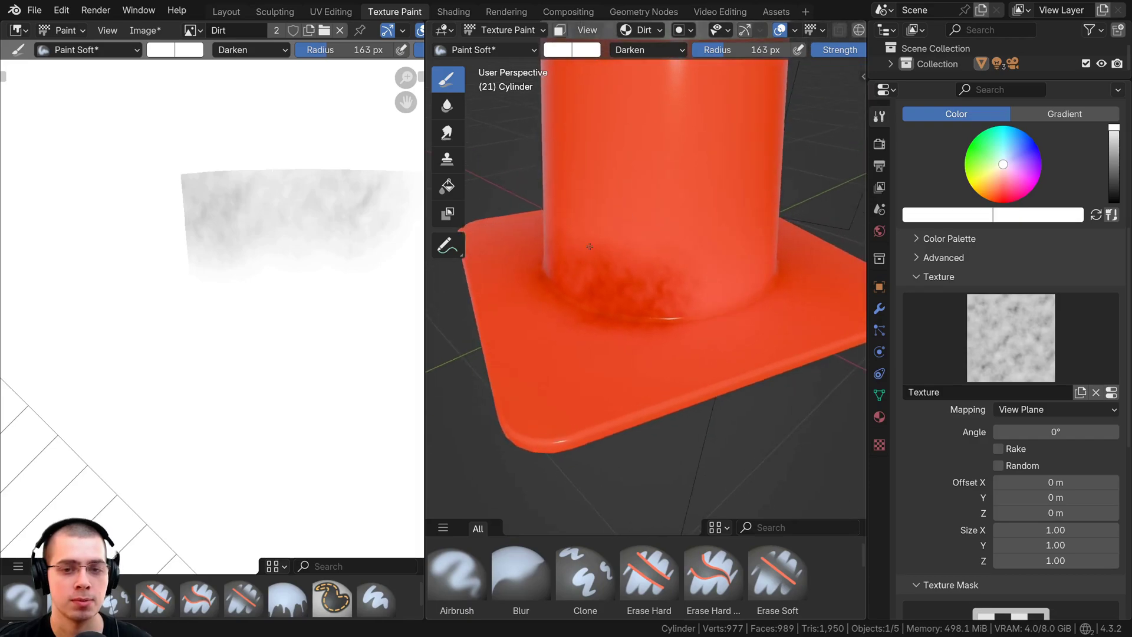
pyautogui.moveTo(580, 282); pyautogui.dragTo(618, 309)
pyautogui.moveTo(636, 312); pyautogui.dragTo(576, 292, button='middle')
pyautogui.moveTo(576, 293); pyautogui.dragTo(664, 301)
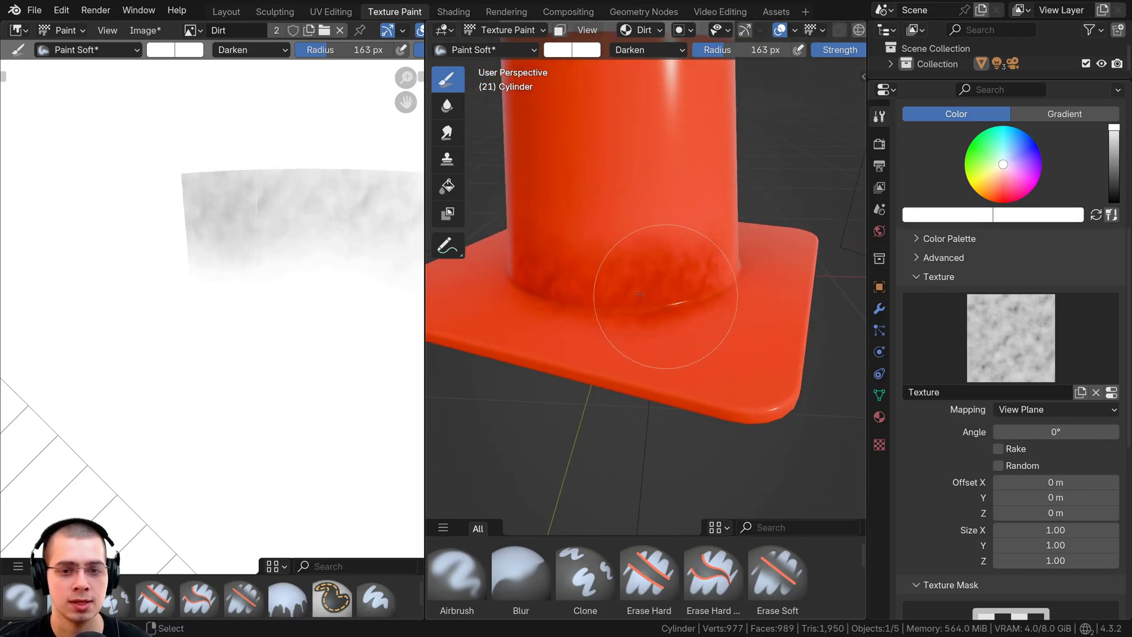
pyautogui.moveTo(665, 301); pyautogui.dragTo(616, 286, button='middle')
pyautogui.moveTo(616, 286); pyautogui.dragTo(689, 280)
pyautogui.moveTo(688, 280); pyautogui.dragTo(662, 291, button='middle')
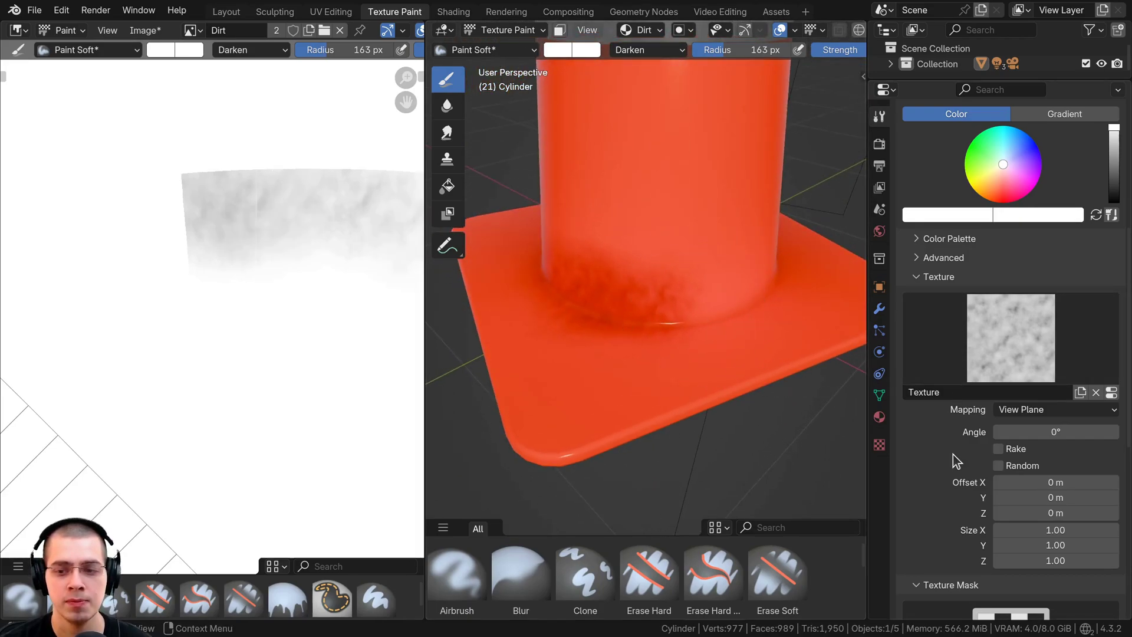
# Set the brush texture's mapping to Random.
pyautogui.scroll(-3, 955, 460)
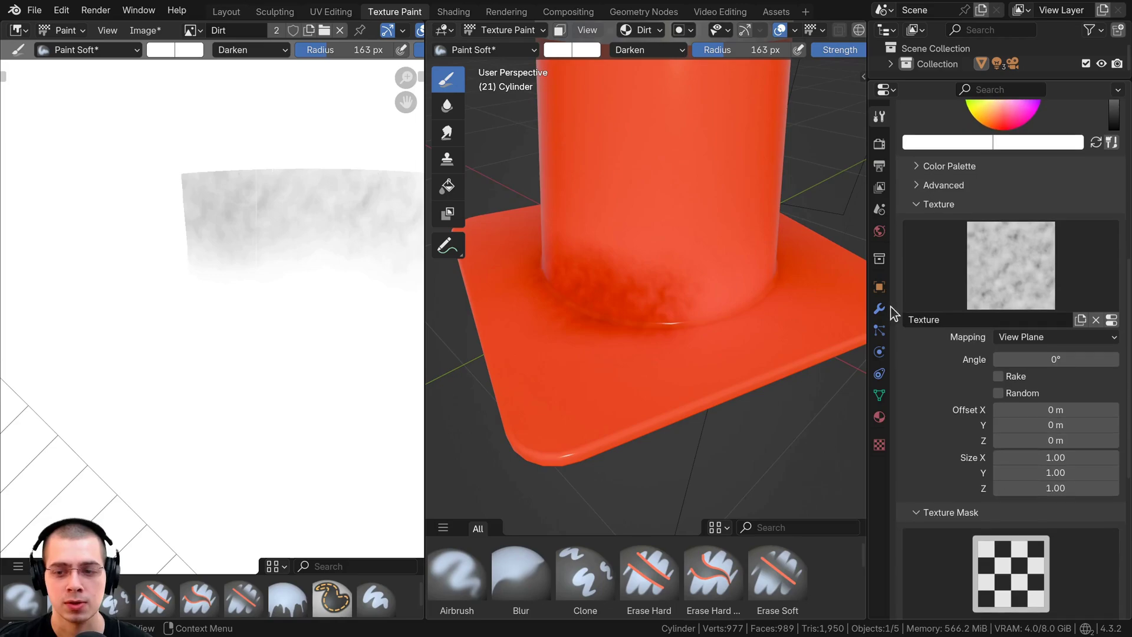
pyautogui.click(1014, 338)
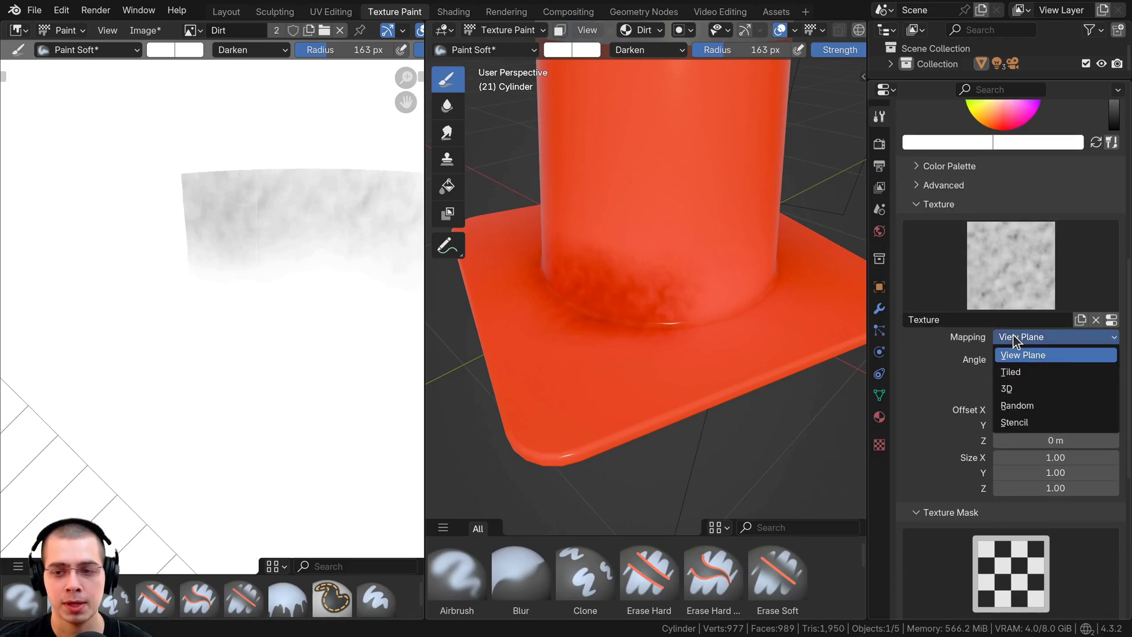
pyautogui.click(1011, 407)
# Paint dabs of dirt along the edge and corner of the cone's base plate.
pyautogui.moveTo(687, 377)
pyautogui.mouseDown(button='middle')
pyautogui.moveTo(657, 396)
pyautogui.moveTo(654, 384)
pyautogui.moveTo(611, 417)
pyautogui.mouseUp(button='middle')
pyautogui.click(663, 396)
pyautogui.click(625, 371)
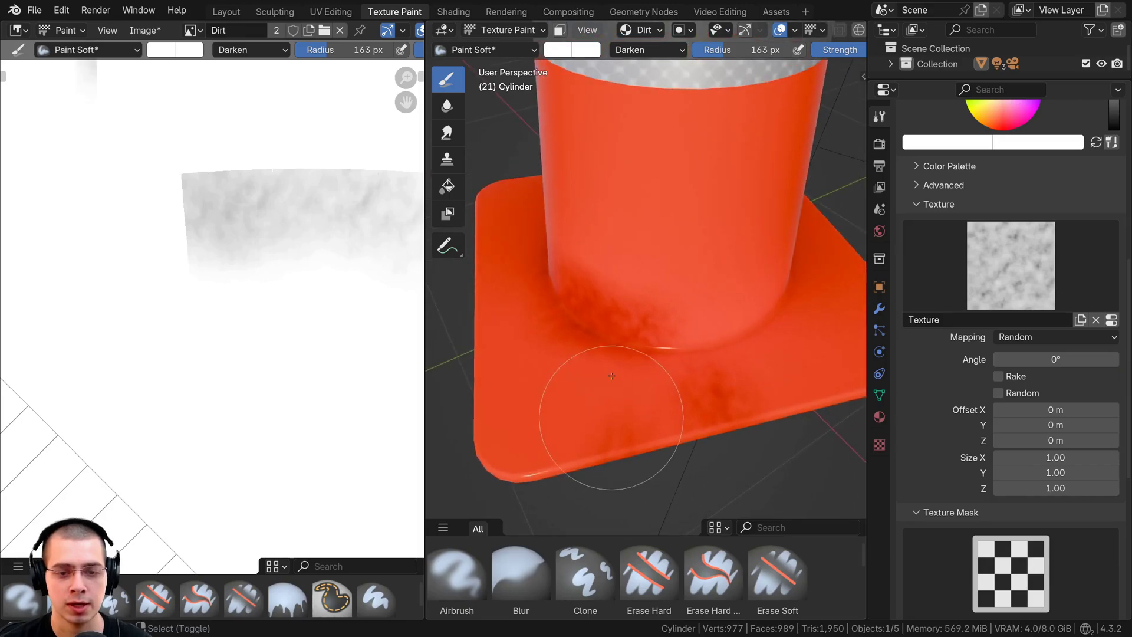
pyautogui.keyDown('shift'); pyautogui.moveTo(611, 376); pyautogui.dragTo(625, 308, button='middle'); pyautogui.keyUp('shift')
pyautogui.click(580, 356)
pyautogui.click(568, 358)
pyautogui.click(654, 356)
pyautogui.click(694, 352)
pyautogui.moveTo(741, 352); pyautogui.dragTo(702, 381, button='middle')
pyautogui.click(747, 382)
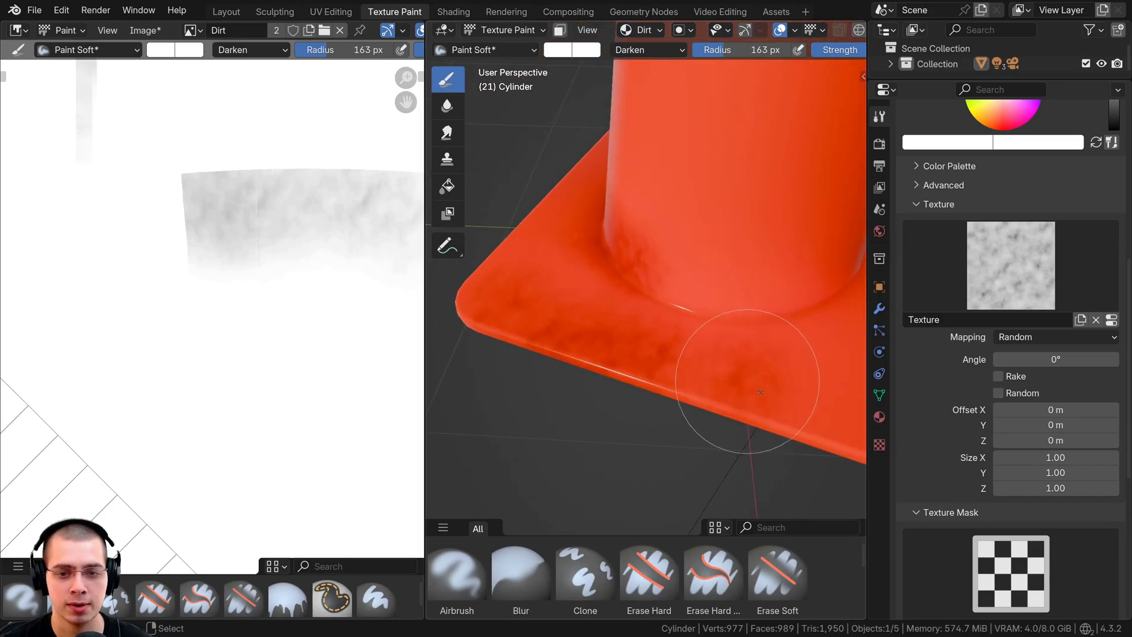
pyautogui.moveTo(758, 417); pyautogui.dragTo(707, 391, button='middle')
pyautogui.moveTo(707, 391)
pyautogui.mouseDown()
pyautogui.moveTo(606, 328)
pyautogui.moveTo(706, 367)
pyautogui.mouseUp()
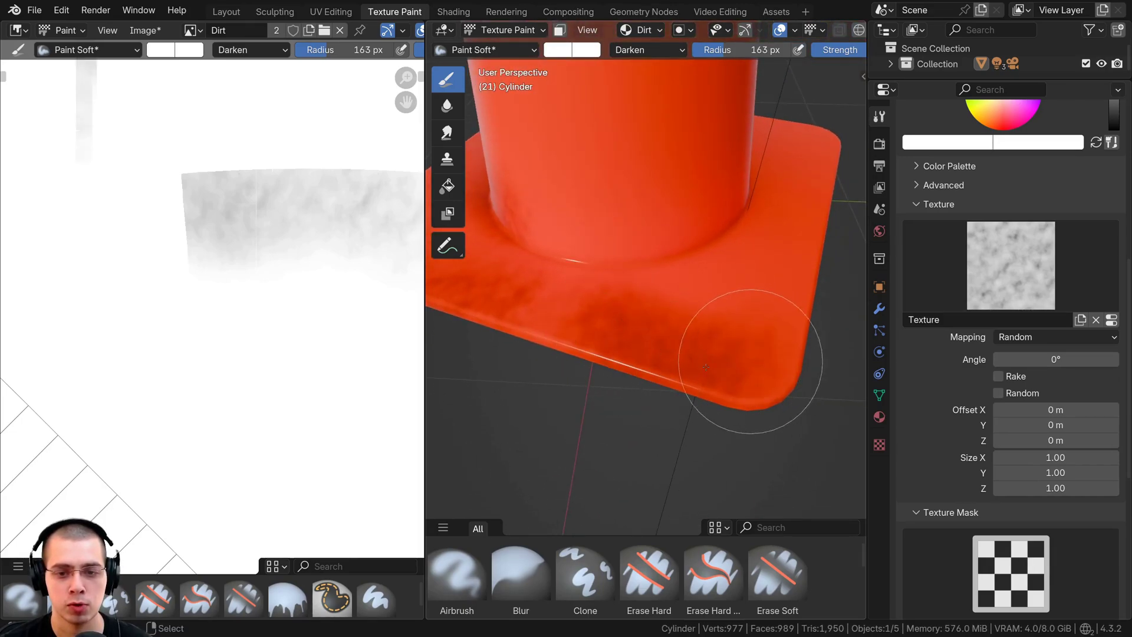
pyautogui.moveTo(705, 366); pyautogui.dragTo(519, 218, button='middle')
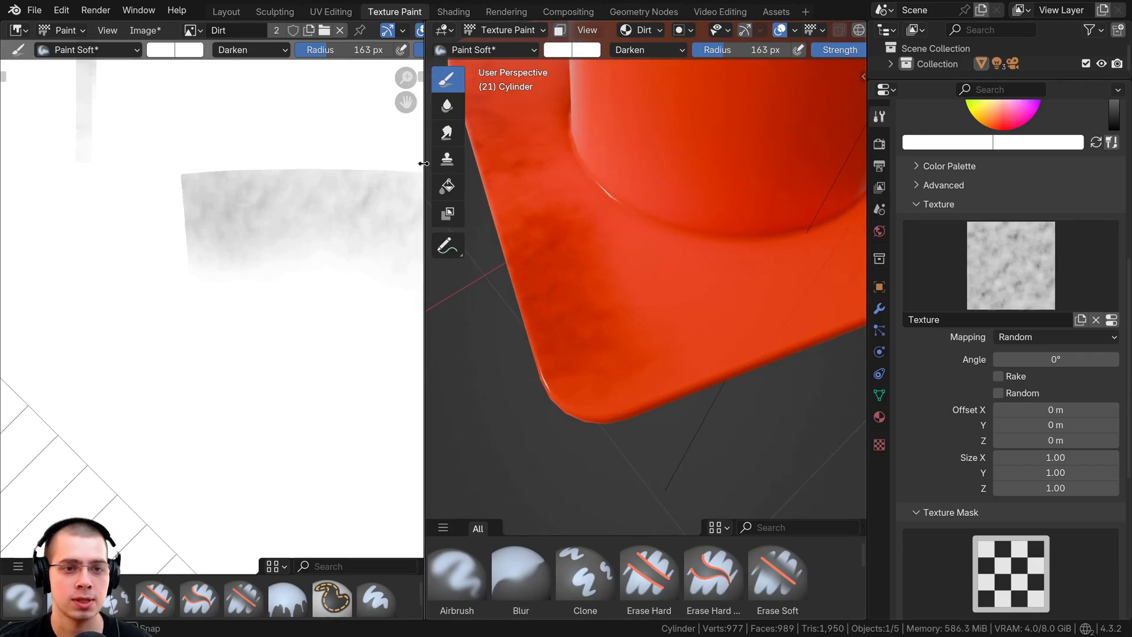
# Widen the 3D viewport and paint dirt at the foot of the cone body with the brush strength at 0.657.
pyautogui.moveTo(423, 151); pyautogui.dragTo(23, 151)
pyautogui.press('t')
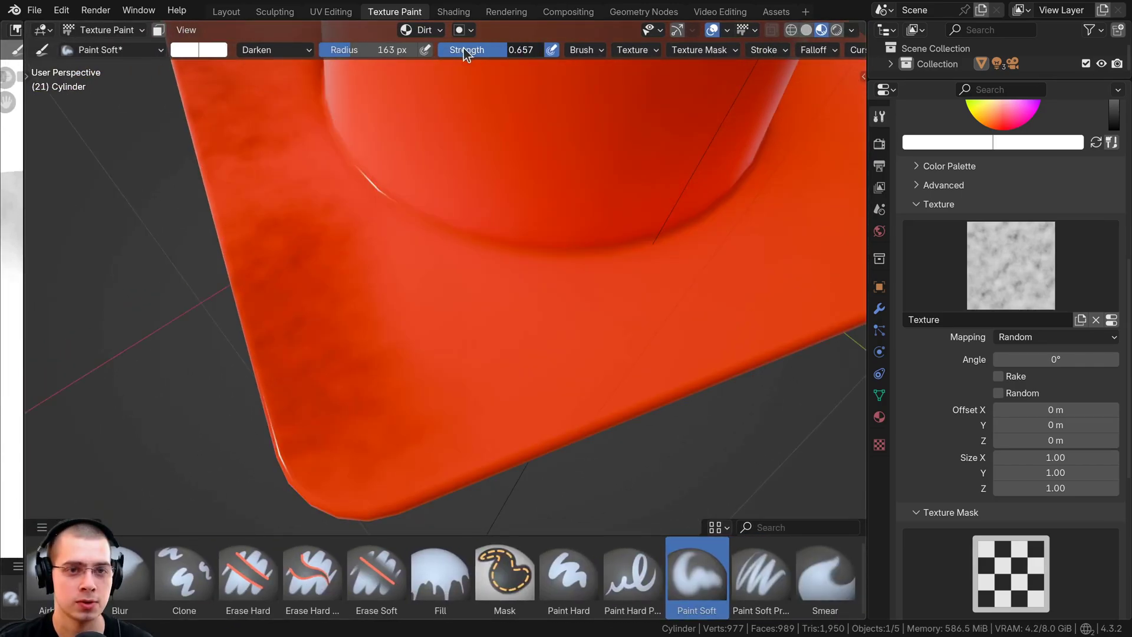
pyautogui.moveTo(463, 49)
pyautogui.mouseDown()
pyautogui.moveTo(488, 50)
pyautogui.moveTo(468, 51)
pyautogui.mouseUp()
pyautogui.moveTo(503, 246)
pyautogui.keyDown('shift'); pyautogui.mouseDown(button='middle')
pyautogui.moveTo(505, 324)
pyautogui.moveTo(465, 253)
pyautogui.mouseUp(button='middle'); pyautogui.keyUp('shift')
pyautogui.moveTo(465, 253); pyautogui.dragTo(545, 247)
# Lower the brush strength to 0.211 and paint faint dirt around the bottom of the cone body.
pyautogui.scroll(-1, 639, 253)
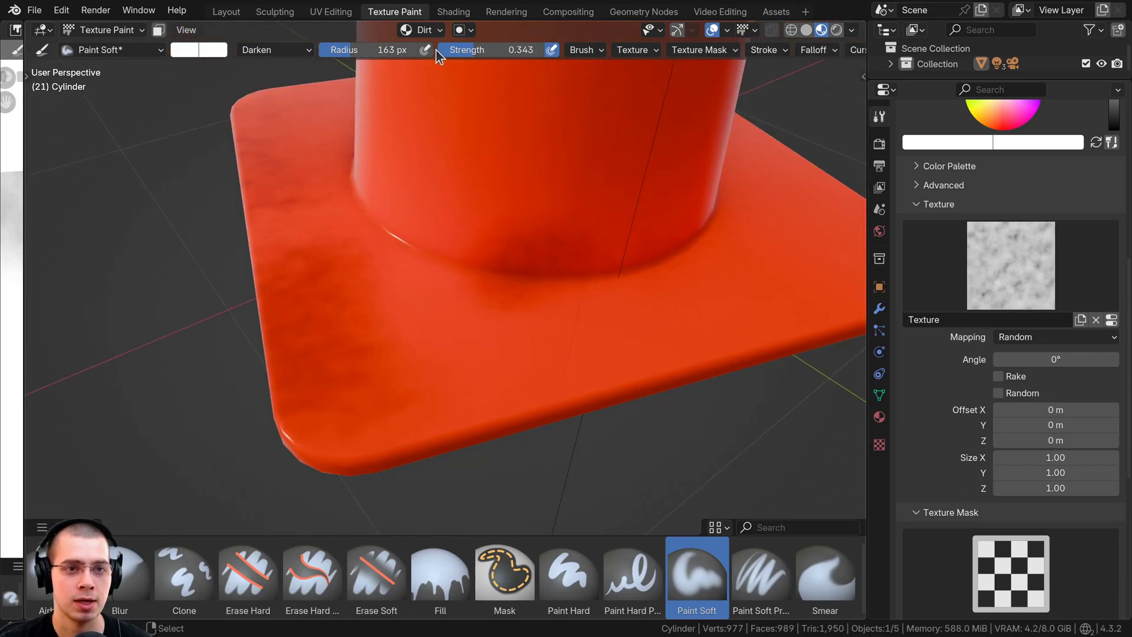
pyautogui.moveTo(641, 254); pyautogui.dragTo(538, 281, button='middle')
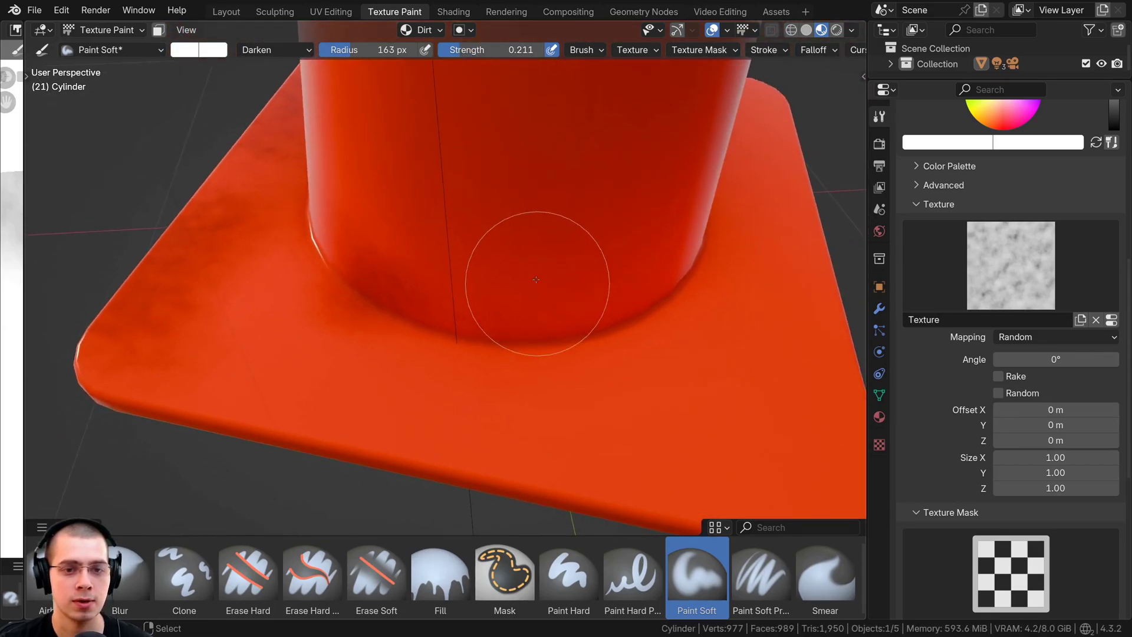
pyautogui.scroll(1, 557, 336)
pyautogui.moveTo(524, 347)
pyautogui.mouseDown(button='middle')
pyautogui.moveTo(566, 342)
pyautogui.moveTo(470, 285)
pyautogui.moveTo(410, 268)
pyautogui.moveTo(437, 255)
pyautogui.moveTo(427, 278)
pyautogui.mouseUp(button='middle')
pyautogui.moveTo(324, 288); pyautogui.dragTo(454, 300, button='middle')
pyautogui.scroll(-2, 460, 318)
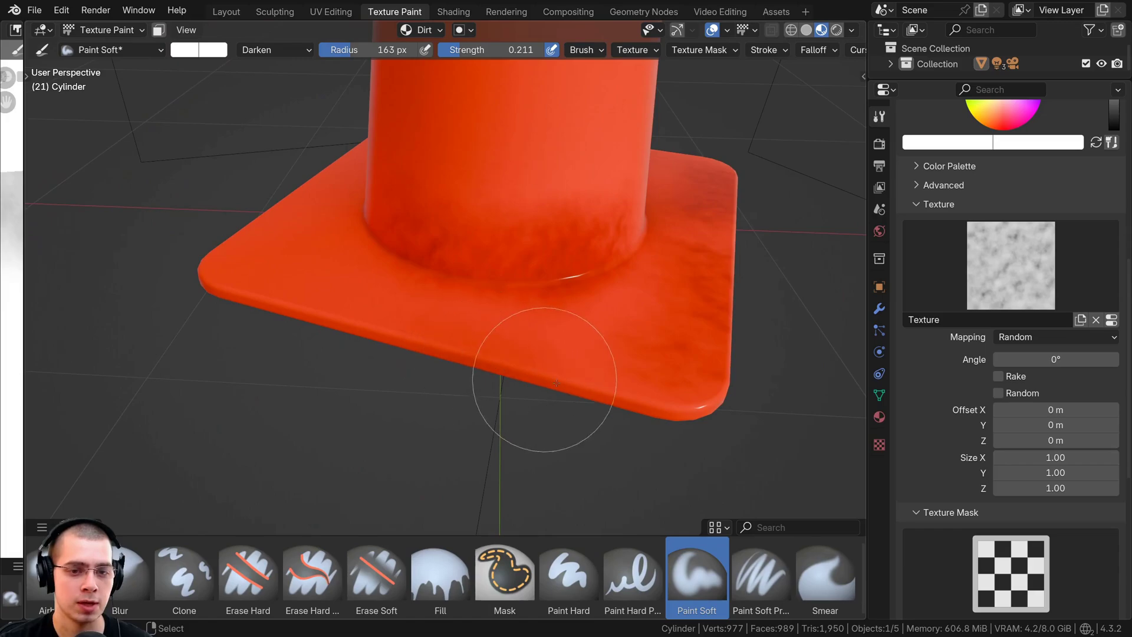
# Build up faint dirt across the base plate and on the lower orange body beside it.
pyautogui.moveTo(651, 435)
pyautogui.mouseDown(button='middle')
pyautogui.moveTo(538, 253)
pyautogui.moveTo(499, 280)
pyautogui.moveTo(596, 298)
pyautogui.moveTo(458, 306)
pyautogui.moveTo(405, 212)
pyautogui.moveTo(365, 230)
pyautogui.mouseUp(button='middle')
pyautogui.scroll(-2, 458, 306)
pyautogui.scroll(-3, 466, 260)
pyautogui.scroll(3, 460, 250)
pyautogui.scroll(2, 445, 181)
pyautogui.moveTo(445, 181); pyautogui.dragTo(454, 202, button='middle')
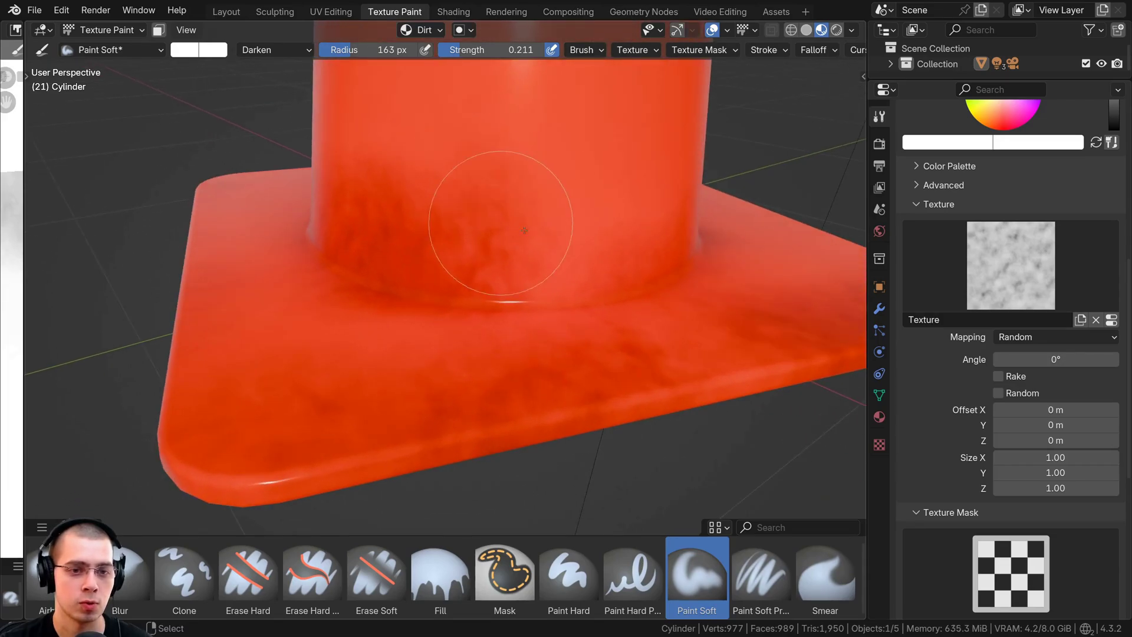
# Continue the faint dirt around the remaining sides of the joint between the cone body and base.
pyautogui.moveTo(448, 247); pyautogui.dragTo(534, 257, button='middle')
pyautogui.moveTo(498, 224); pyautogui.dragTo(567, 251, button='middle')
pyautogui.scroll(-2, 567, 250)
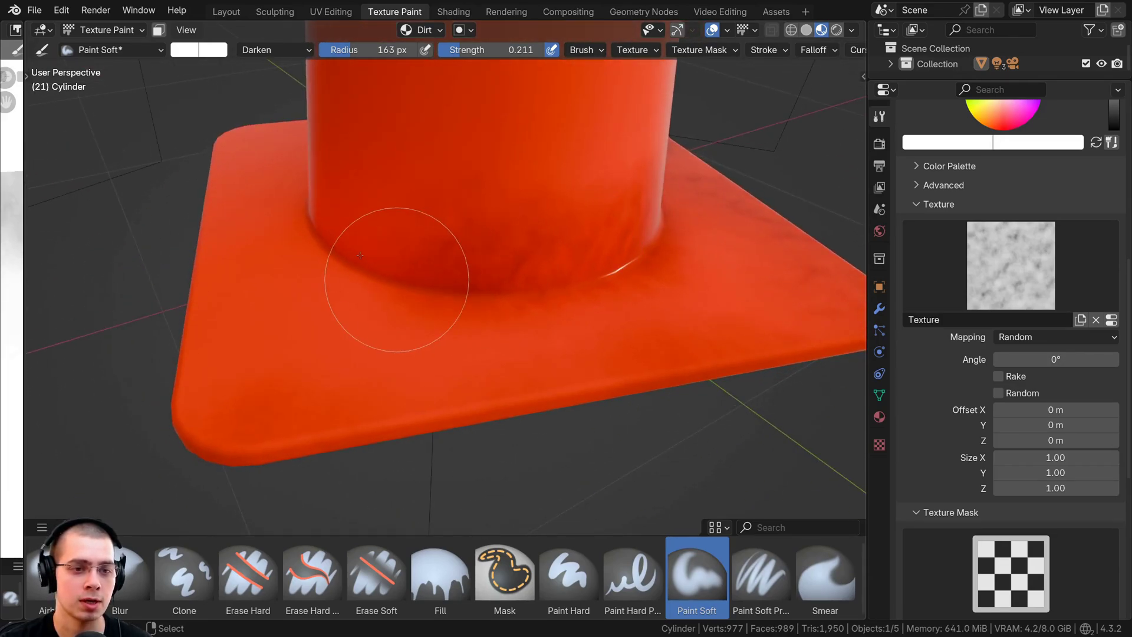
pyautogui.moveTo(391, 266); pyautogui.dragTo(426, 282, button='middle')
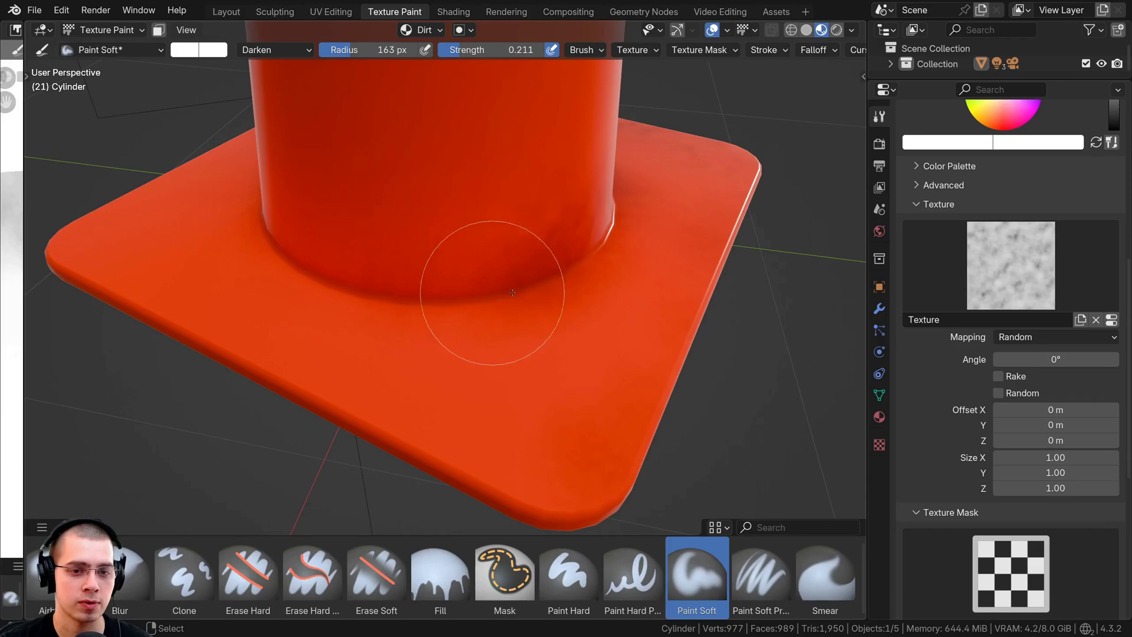
pyautogui.moveTo(513, 293); pyautogui.dragTo(569, 288, button='middle')
pyautogui.scroll(1, 487, 289)
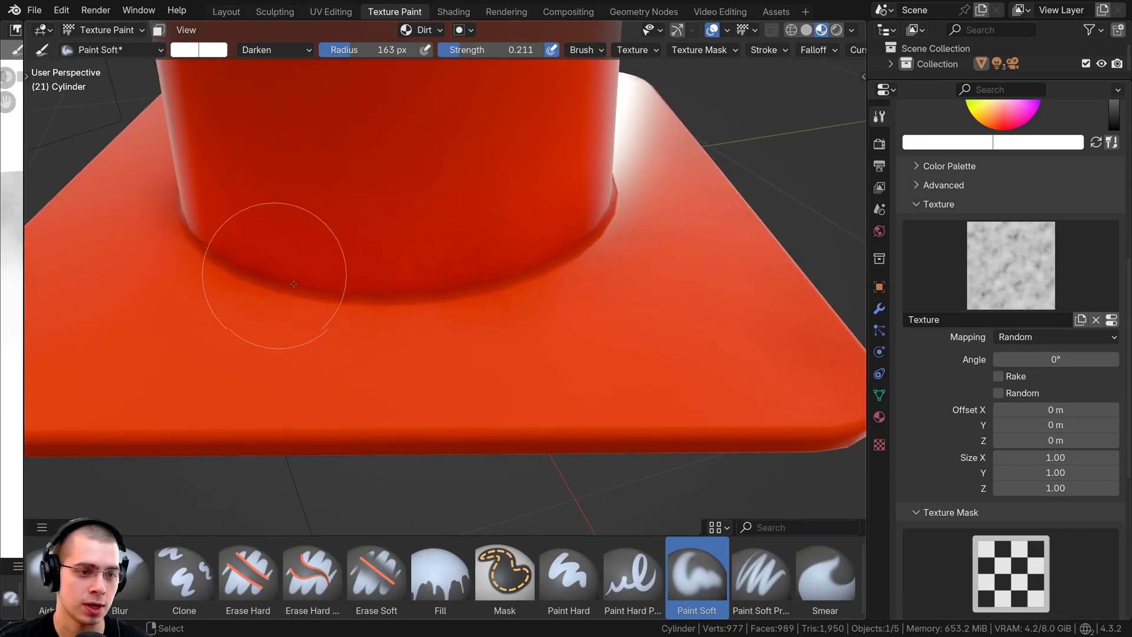
pyautogui.scroll(-1, 475, 258)
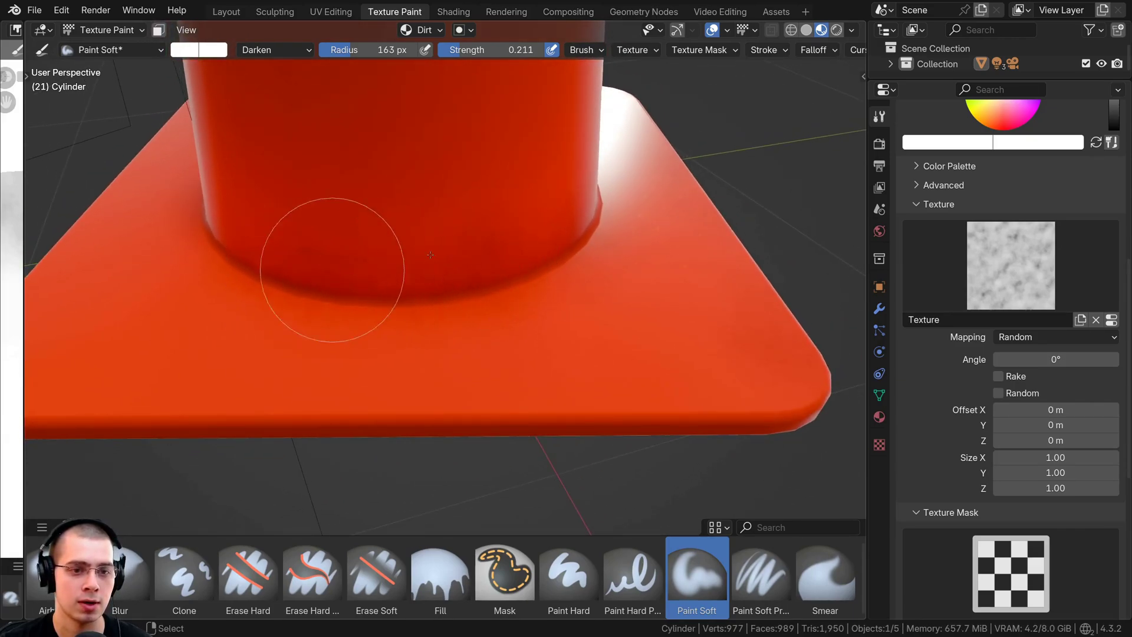
# Reduce the brush radius to 113 px and paint a dirt streak across the silver bands and the orange stripe between them.
pyautogui.moveTo(330, 265); pyautogui.dragTo(474, 248, button='middle')
pyautogui.keyDown('shift'); pyautogui.moveTo(474, 106); pyautogui.dragTo(478, 213, button='middle'); pyautogui.keyUp('shift')
pyautogui.scroll(-3, 478, 213)
pyautogui.moveTo(477, 167); pyautogui.dragTo(437, 190, button='middle')
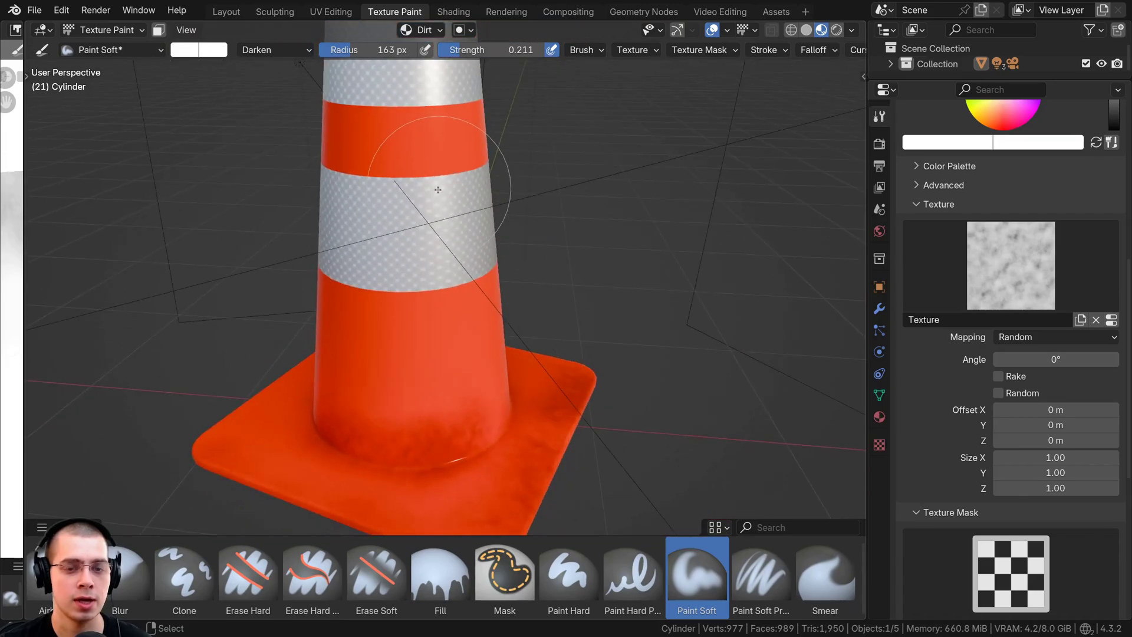
pyautogui.press('f')
pyautogui.click(415, 189)
pyautogui.scroll(1, 415, 189)
pyautogui.keyDown('shift'); pyautogui.moveTo(389, 112); pyautogui.dragTo(472, 235, button='middle'); pyautogui.keyUp('shift')
pyautogui.moveTo(472, 235); pyautogui.dragTo(510, 220)
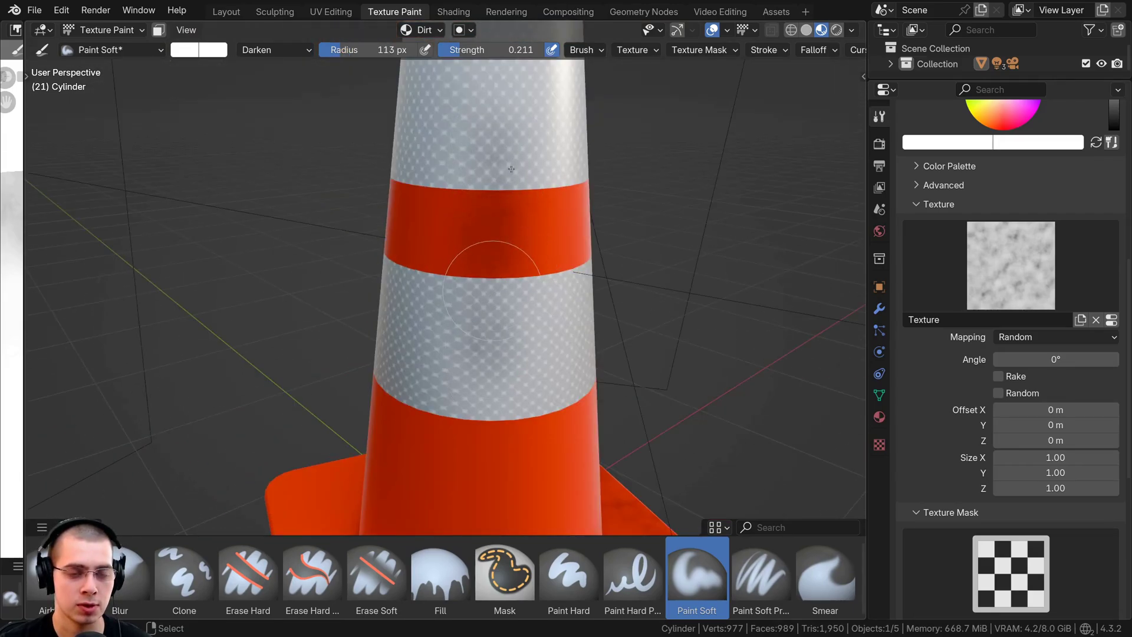
# Paint faint dirt smudges on the cone's upper section.
pyautogui.keyDown('shift'); pyautogui.moveTo(511, 169); pyautogui.dragTo(481, 313, button='middle'); pyautogui.keyUp('shift')
pyautogui.moveTo(481, 221); pyautogui.dragTo(488, 304, button='middle')
pyautogui.moveTo(402, 297); pyautogui.dragTo(466, 238, button='middle')
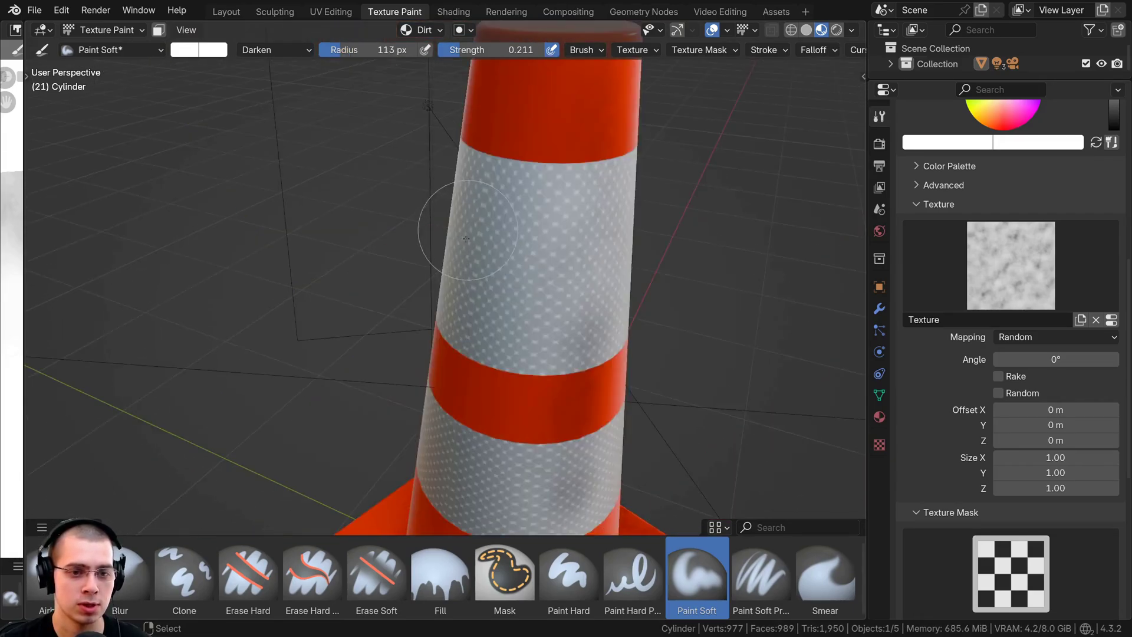
pyautogui.scroll(-3, 466, 238)
pyautogui.scroll(2, 469, 319)
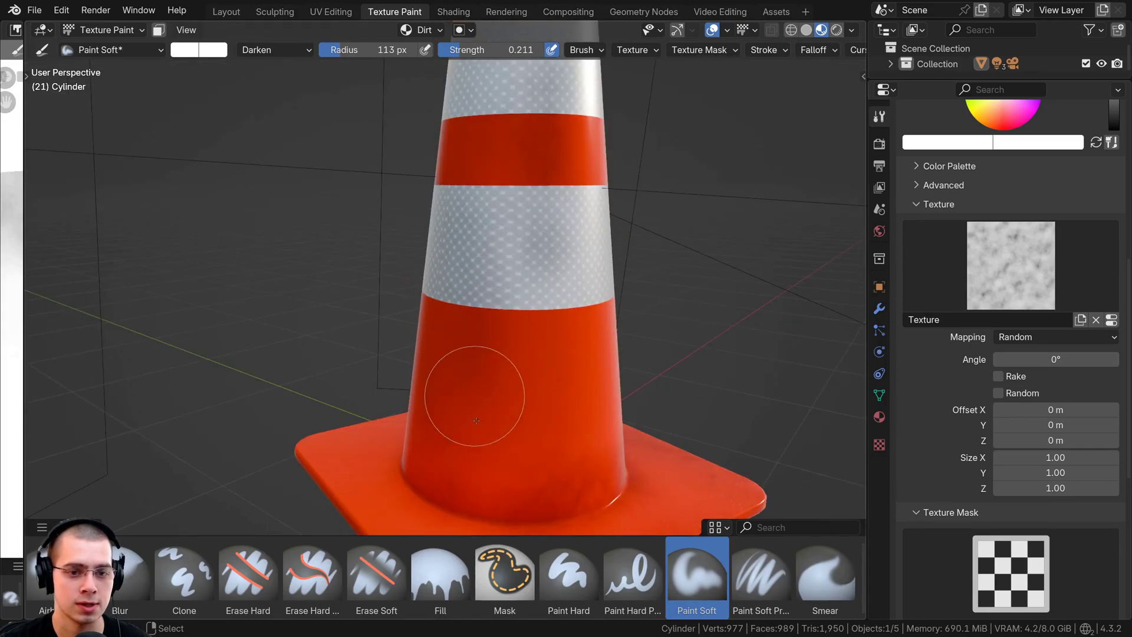
# Paint dirt patches on the orange section below the lower silver band.
pyautogui.keyDown('shift'); pyautogui.moveTo(529, 393); pyautogui.dragTo(472, 313, button='middle'); pyautogui.keyUp('shift')
pyautogui.scroll(1, 448, 260)
pyautogui.moveTo(456, 398); pyautogui.dragTo(416, 375, button='middle')
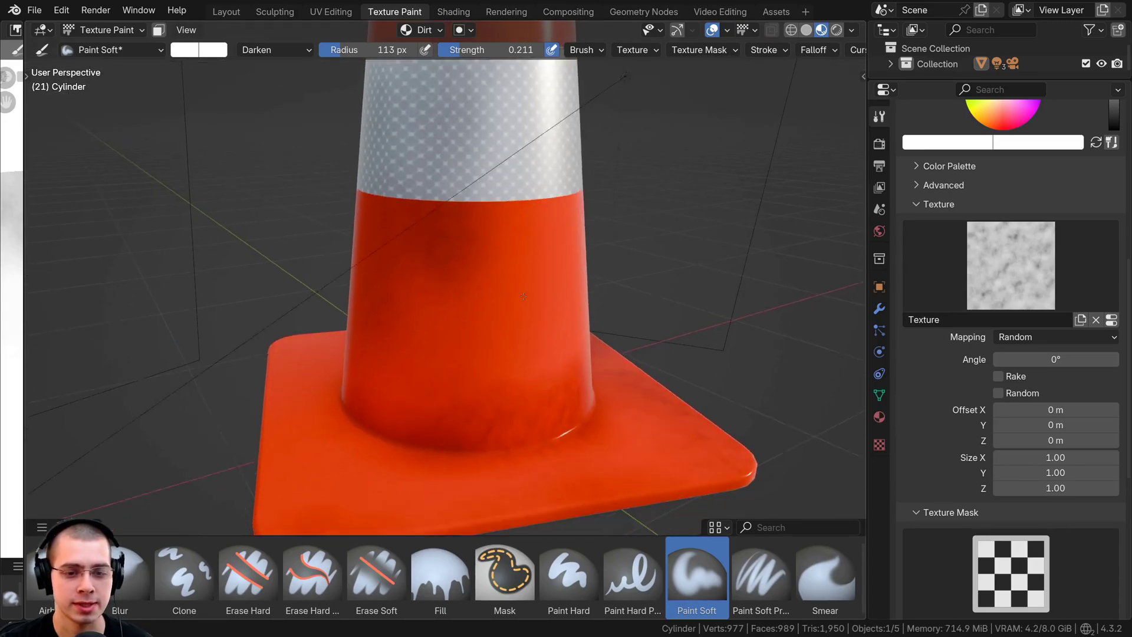
pyautogui.keyDown('shift'); pyautogui.moveTo(525, 348); pyautogui.dragTo(531, 254, button='middle'); pyautogui.keyUp('shift')
pyautogui.scroll(1, 546, 245)
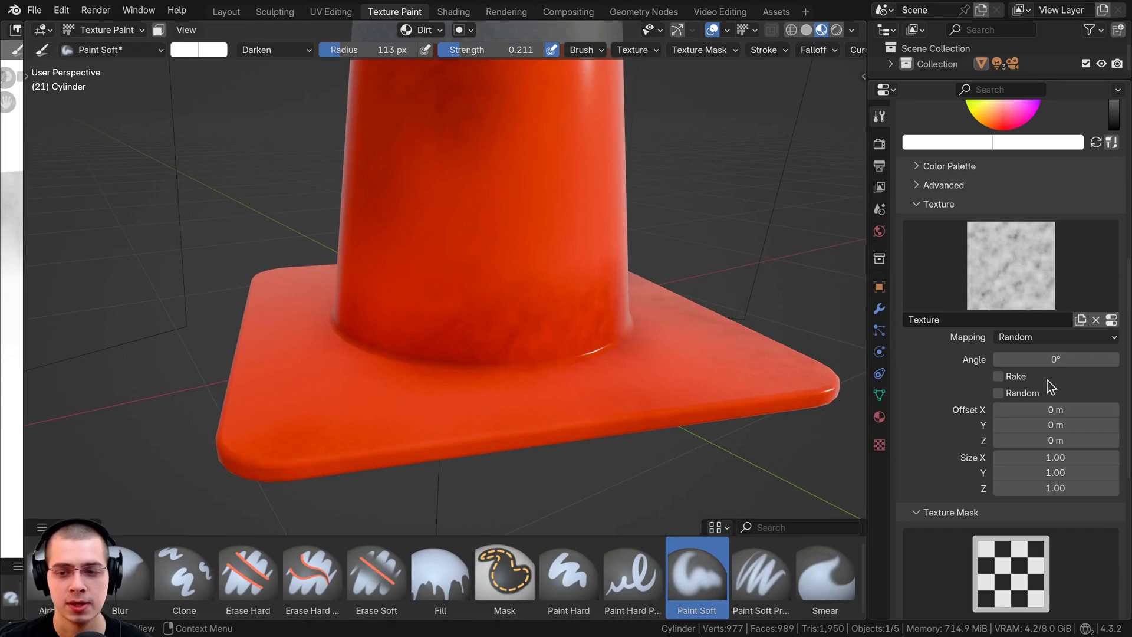
# Set the brush texture size to 0.50 on X, Y and Z.
pyautogui.scroll(-3, 971, 343)
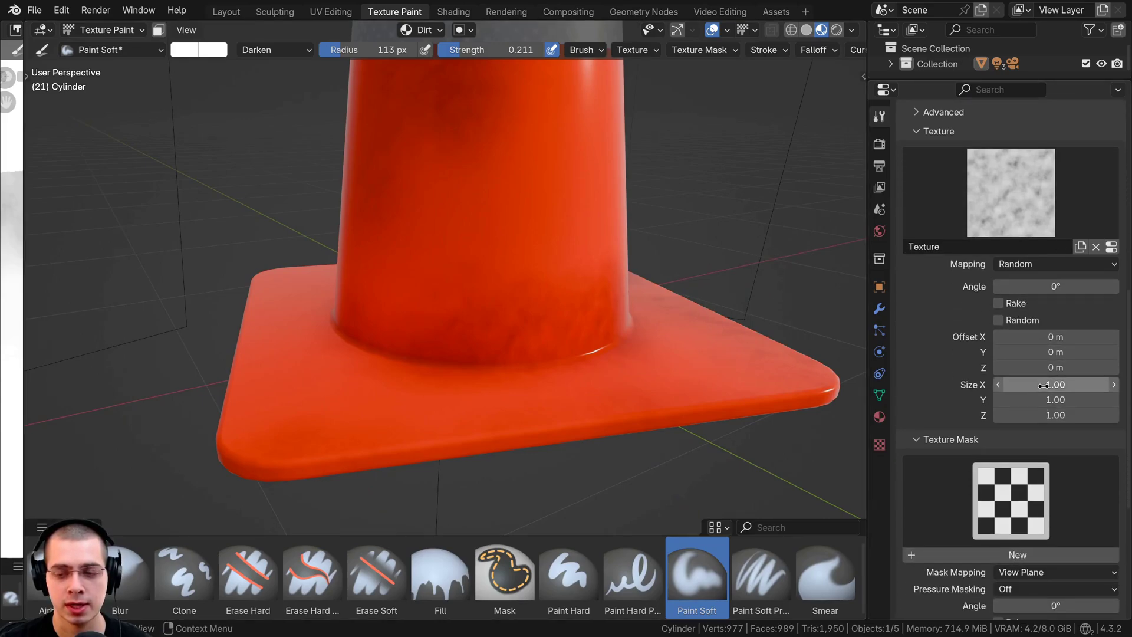
pyautogui.moveTo(1044, 386); pyautogui.dragTo(1042, 413)
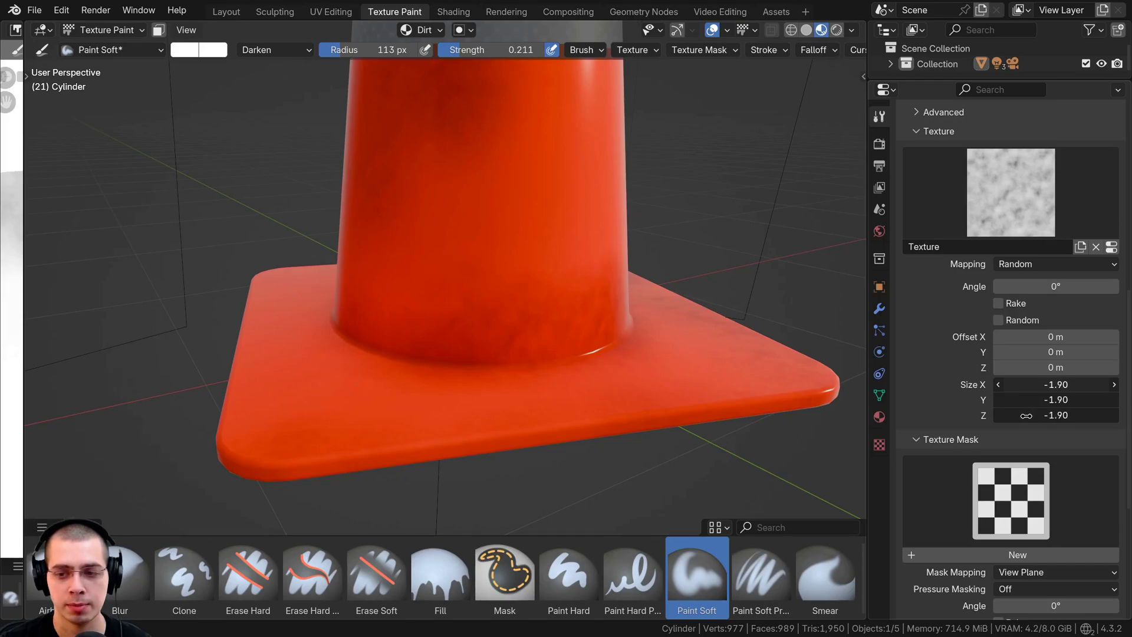
pyautogui.rightClick(1036, 415)
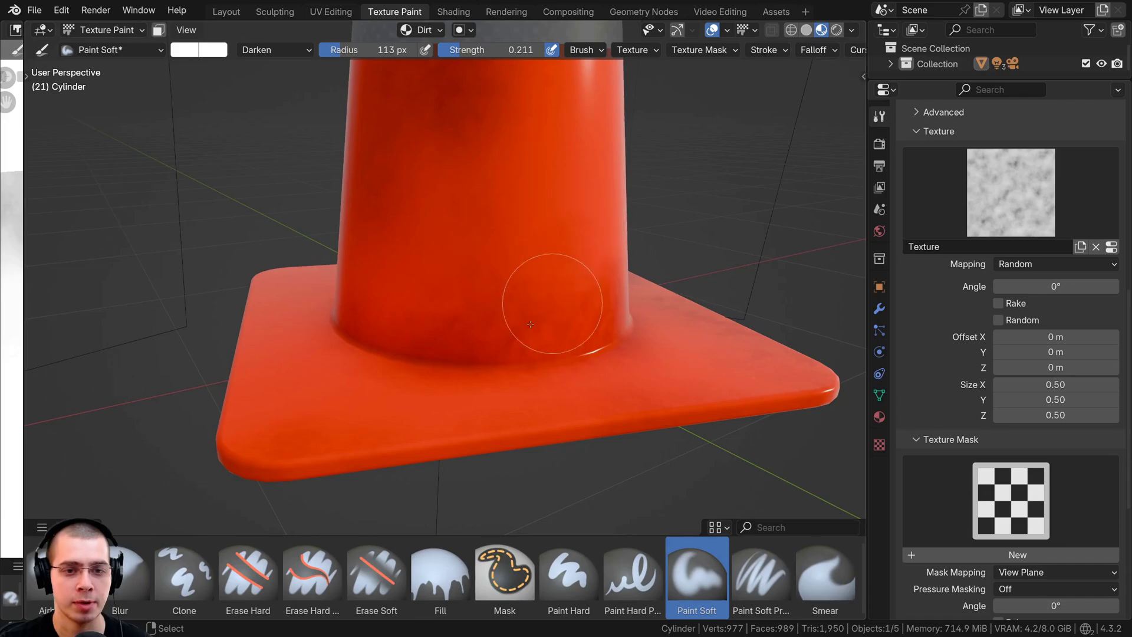
# Paint a finer-textured dirt patch on the orange section below the lower silver band.
pyautogui.moveTo(495, 330); pyautogui.dragTo(548, 318, button='middle')
pyautogui.scroll(-1, 548, 318)
pyautogui.moveTo(512, 177)
pyautogui.mouseDown(button='middle')
pyautogui.moveTo(472, 165)
pyautogui.moveTo(461, 374)
pyautogui.mouseUp(button='middle')
pyautogui.moveTo(561, 222); pyautogui.dragTo(462, 235, button='middle')
pyautogui.moveTo(462, 235)
pyautogui.mouseDown()
pyautogui.moveTo(442, 308)
pyautogui.moveTo(469, 193)
pyautogui.mouseUp()
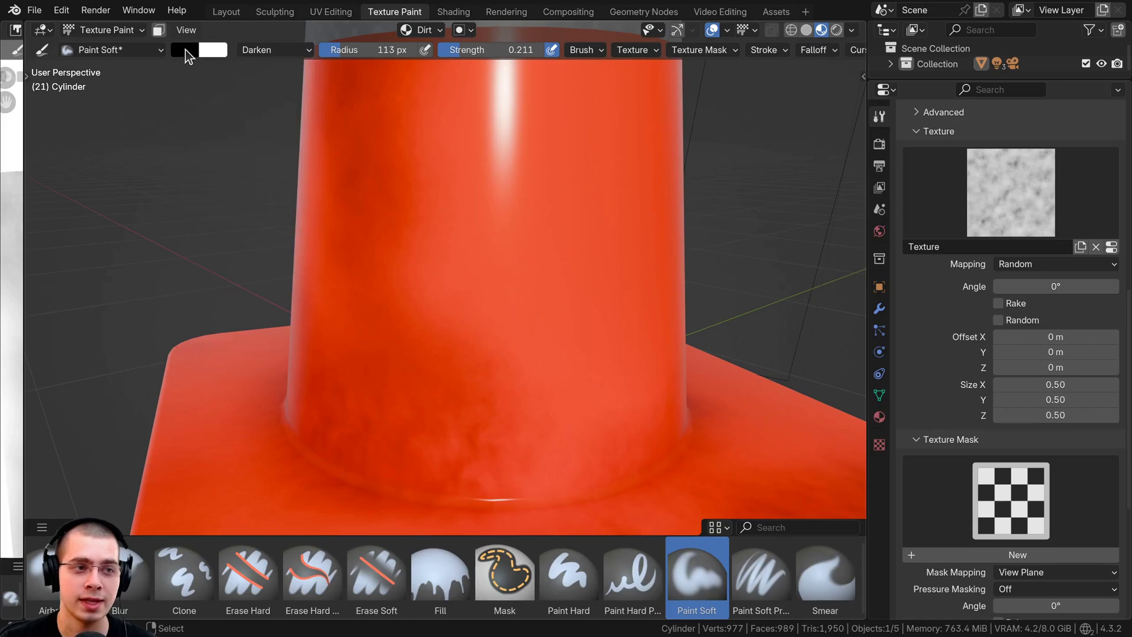
# Set the brush color to black (#000000) and paint dark dirt spots on the lower orange section.
pyautogui.click(185, 50)
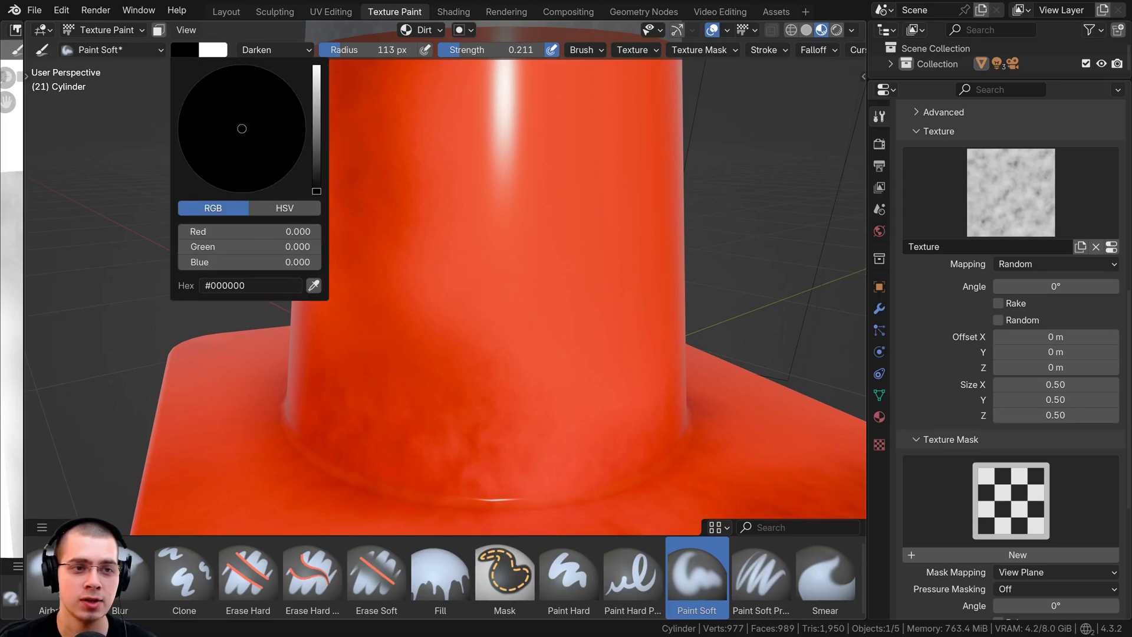
pyautogui.click(590, 215)
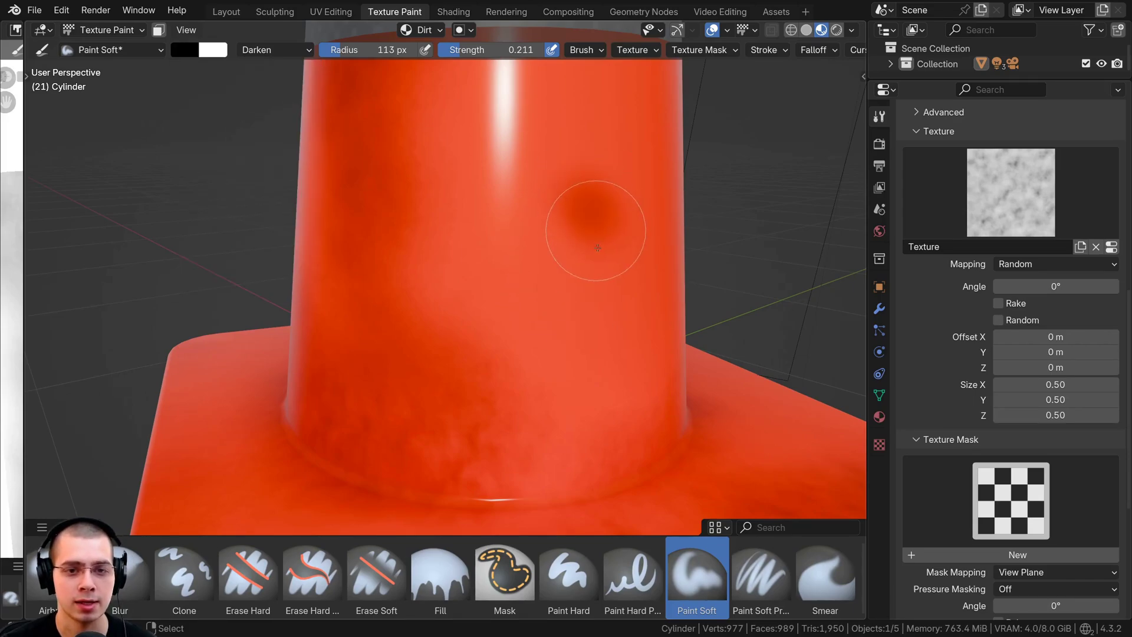
pyautogui.moveTo(597, 247); pyautogui.dragTo(516, 257)
pyautogui.scroll(-3, 516, 266)
pyautogui.moveTo(516, 301)
pyautogui.mouseDown()
pyautogui.moveTo(457, 299)
pyautogui.moveTo(444, 319)
pyautogui.mouseUp()
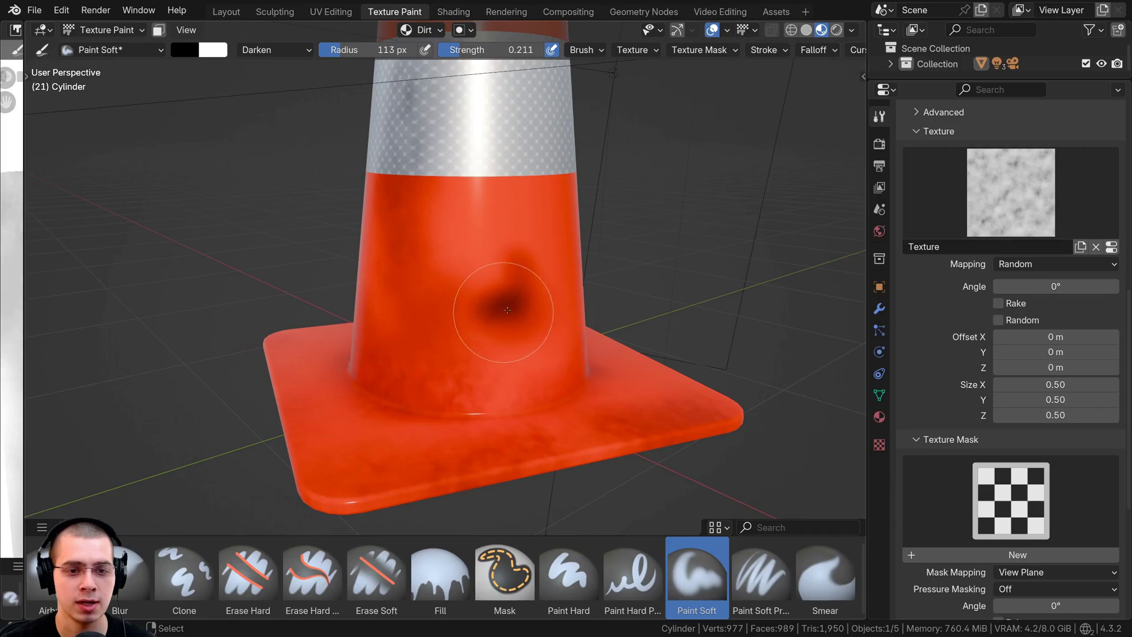
pyautogui.scroll(3, 507, 310)
pyautogui.scroll(-2, 510, 303)
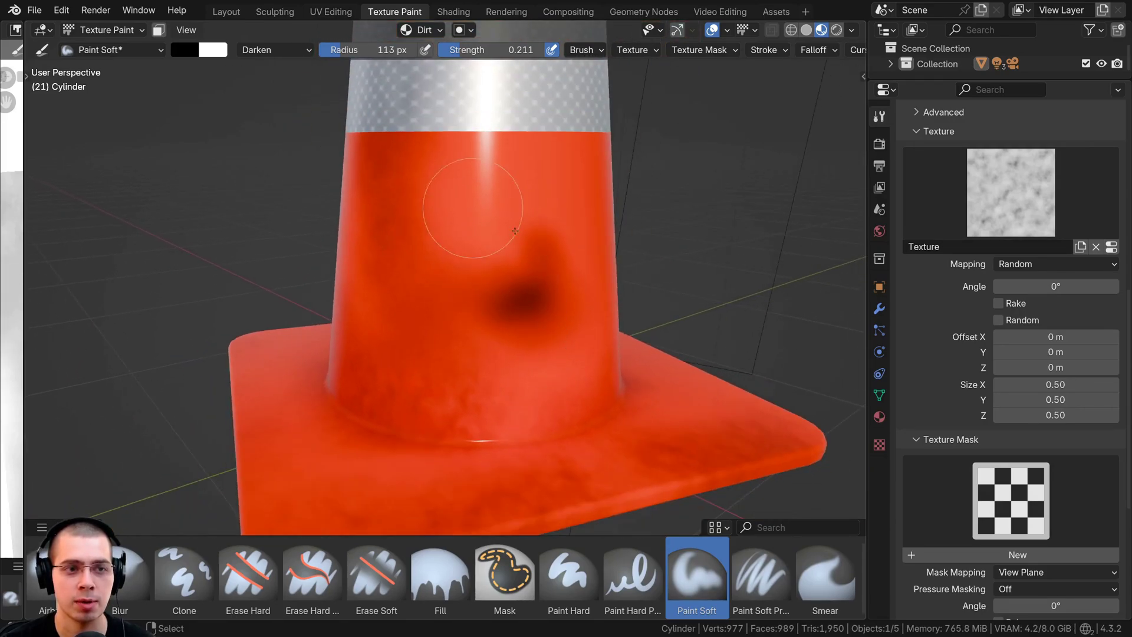
pyautogui.moveTo(574, 315); pyautogui.dragTo(180, 63, button='middle')
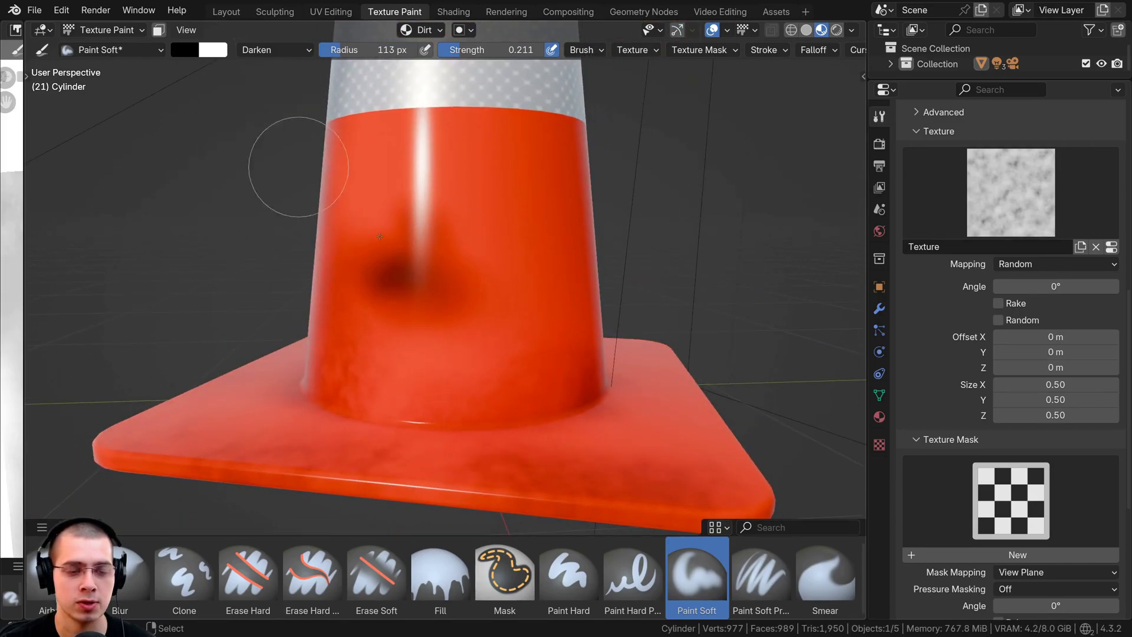
pyautogui.moveTo(437, 307)
pyautogui.mouseDown(button='middle')
pyautogui.moveTo(493, 301)
pyautogui.moveTo(547, 338)
pyautogui.mouseUp(button='middle')
pyautogui.moveTo(436, 136)
pyautogui.mouseDown()
pyautogui.moveTo(477, 189)
pyautogui.moveTo(489, 302)
pyautogui.mouseUp()
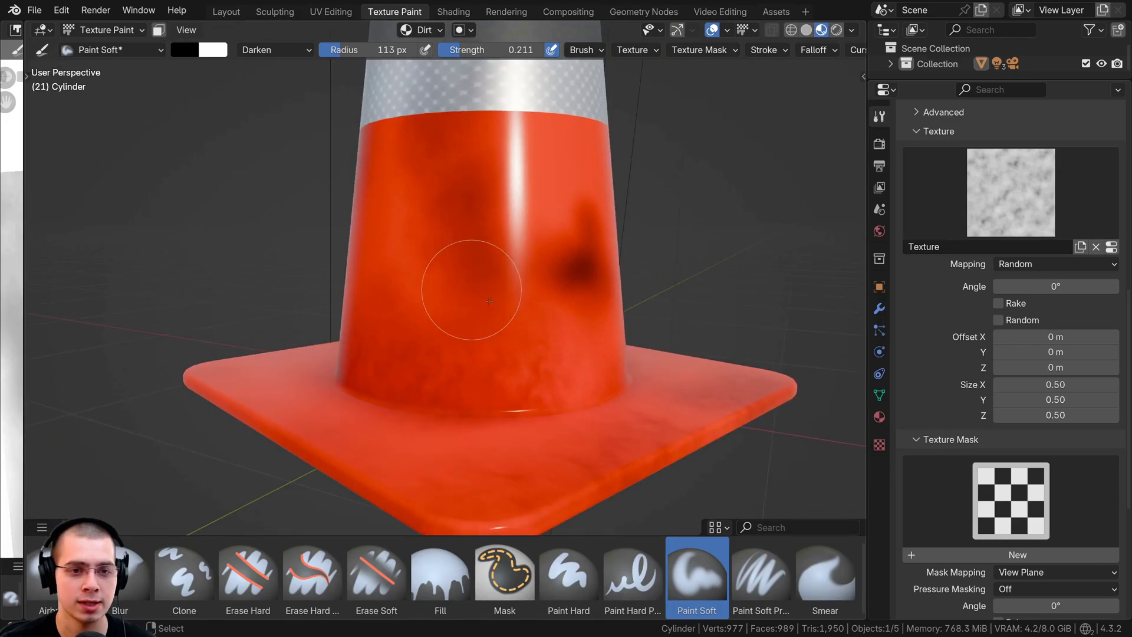
# Paint dark dirt along several sides of the joint between the cone body and its base.
pyautogui.moveTo(490, 301); pyautogui.dragTo(516, 266, button='middle')
pyautogui.moveTo(379, 329); pyautogui.dragTo(579, 395, button='middle')
pyautogui.moveTo(442, 400); pyautogui.dragTo(389, 397)
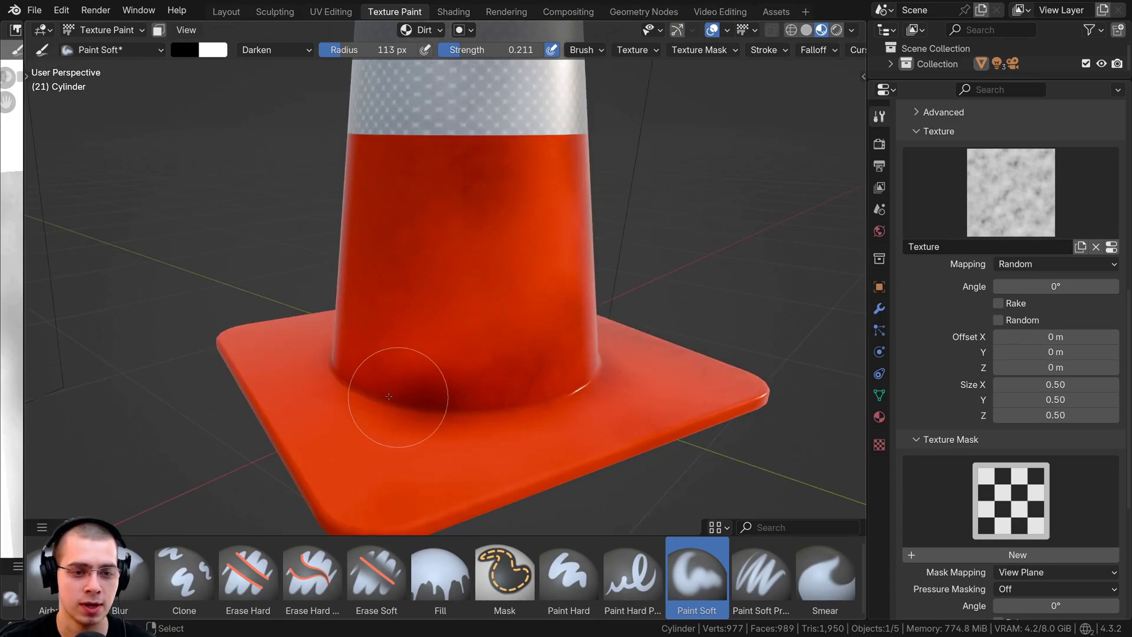
pyautogui.moveTo(389, 396)
pyautogui.mouseDown(button='middle')
pyautogui.moveTo(467, 392)
pyautogui.moveTo(455, 189)
pyautogui.mouseUp(button='middle')
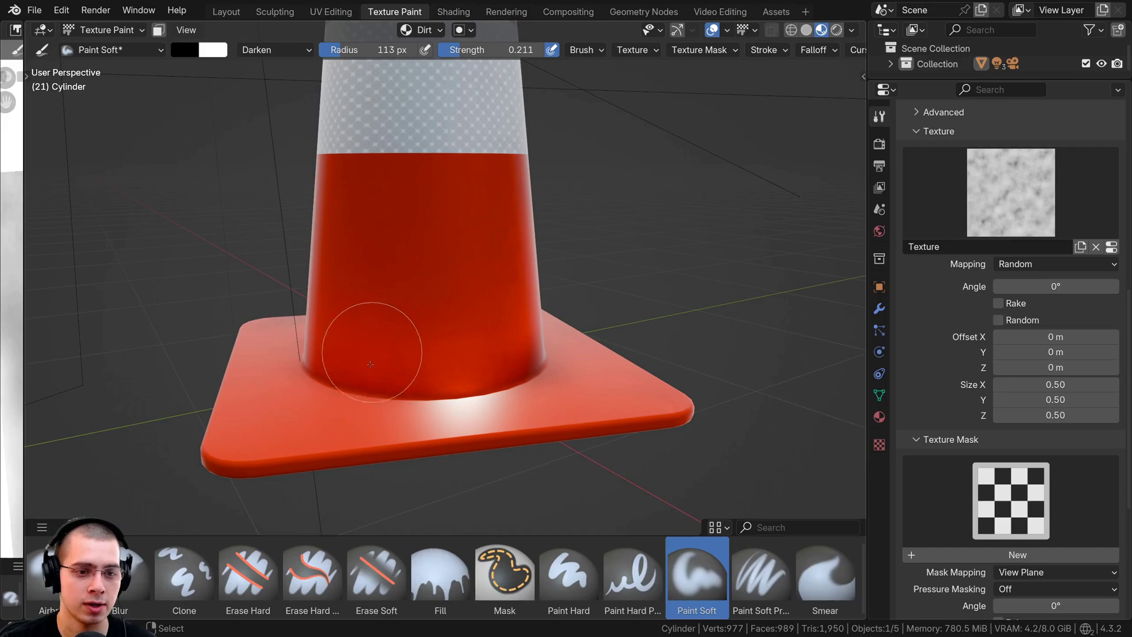
pyautogui.moveTo(370, 363); pyautogui.dragTo(330, 381)
pyautogui.moveTo(331, 380); pyautogui.dragTo(468, 379, button='middle')
pyautogui.moveTo(346, 419); pyautogui.dragTo(321, 408)
pyautogui.moveTo(330, 398)
pyautogui.mouseDown(button='middle')
pyautogui.moveTo(473, 373)
pyautogui.moveTo(480, 330)
pyautogui.moveTo(444, 370)
pyautogui.mouseUp(button='middle')
pyautogui.scroll(-2, 413, 365)
pyautogui.scroll(1, 443, 370)
# Set the brush color back to white.
pyautogui.click(185, 52)
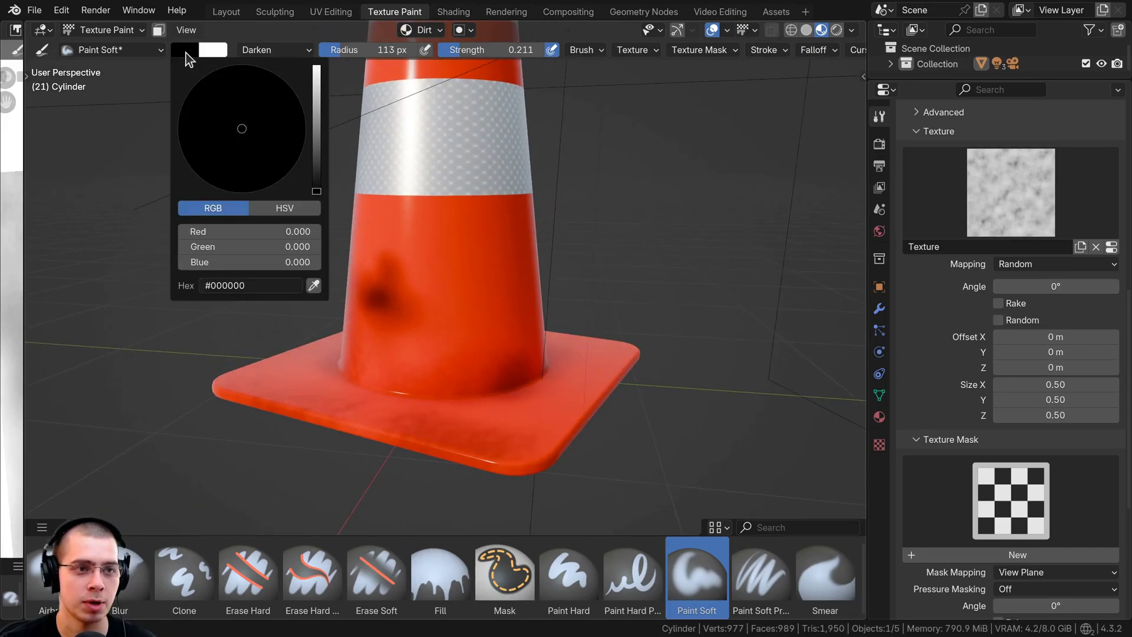
pyautogui.moveTo(318, 115); pyautogui.dragTo(324, 39)
pyautogui.moveTo(505, 260); pyautogui.dragTo(807, 256, button='middle')
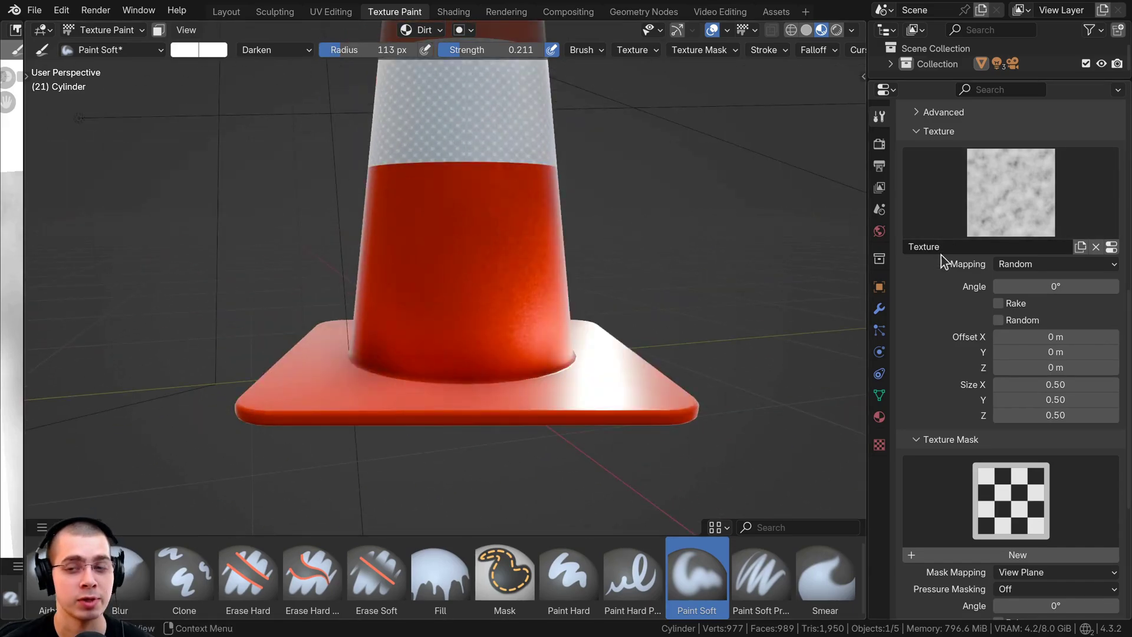
# Open the brush texture's settings, try the Magic texture type on the lower orange section and undo the stroke.
pyautogui.click(968, 203)
pyautogui.click(970, 199)
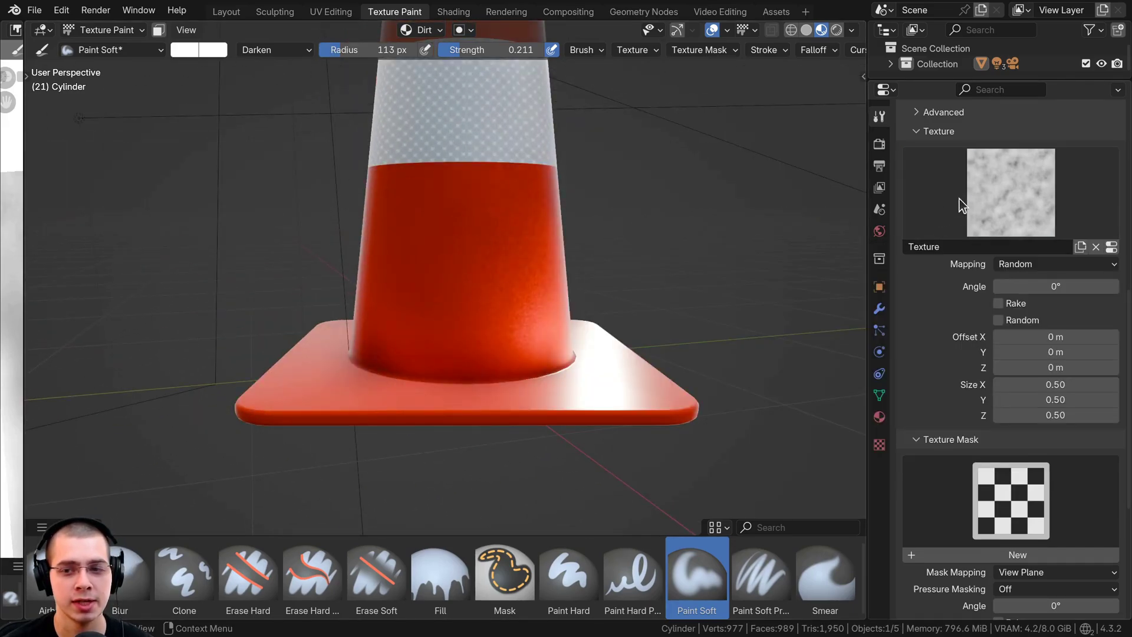
pyautogui.scroll(2, 961, 205)
pyautogui.click(1111, 277)
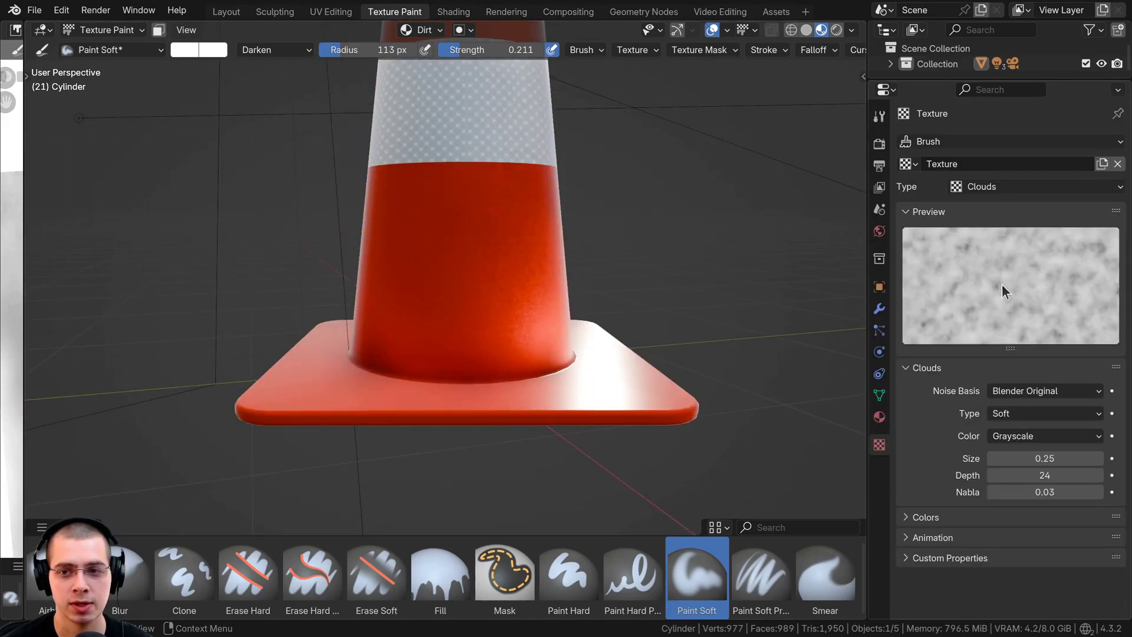
pyautogui.click(983, 187)
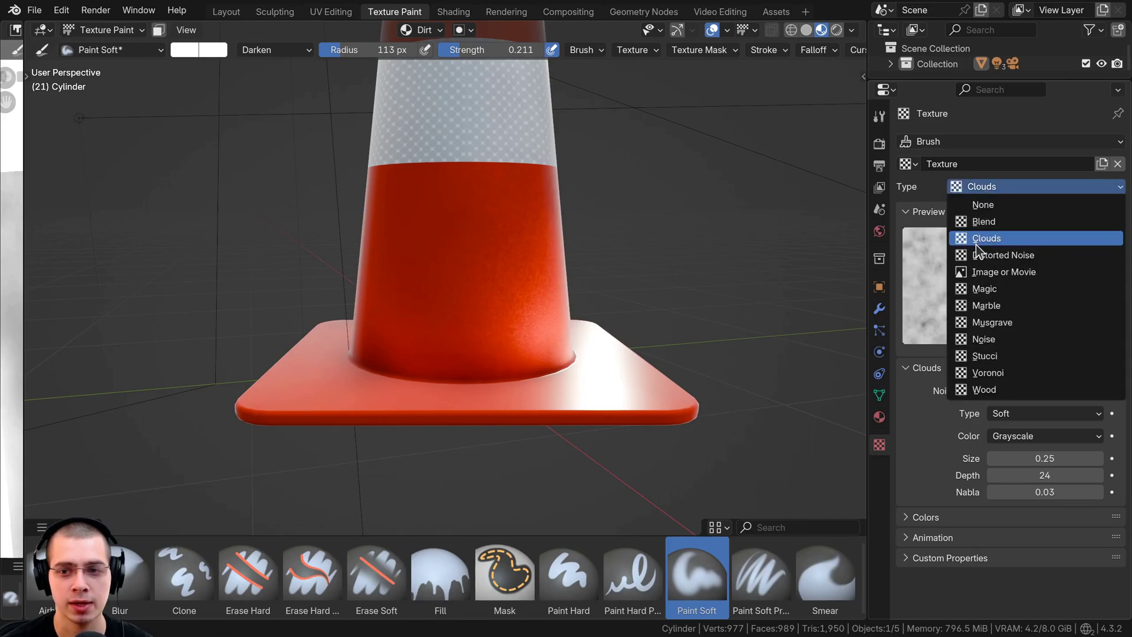
pyautogui.click(982, 289)
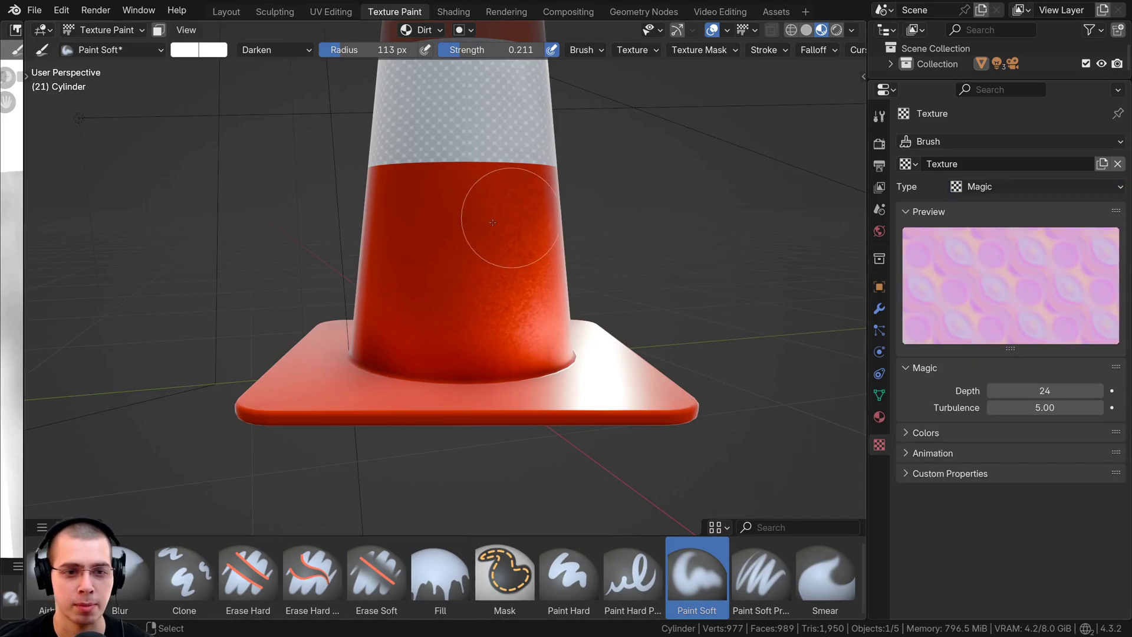
pyautogui.moveTo(493, 214)
pyautogui.mouseDown(button='middle')
pyautogui.moveTo(398, 263)
pyautogui.moveTo(505, 194)
pyautogui.mouseUp(button='middle')
pyautogui.scroll(2, 505, 194)
pyautogui.hotkey('ctrl', 'z')
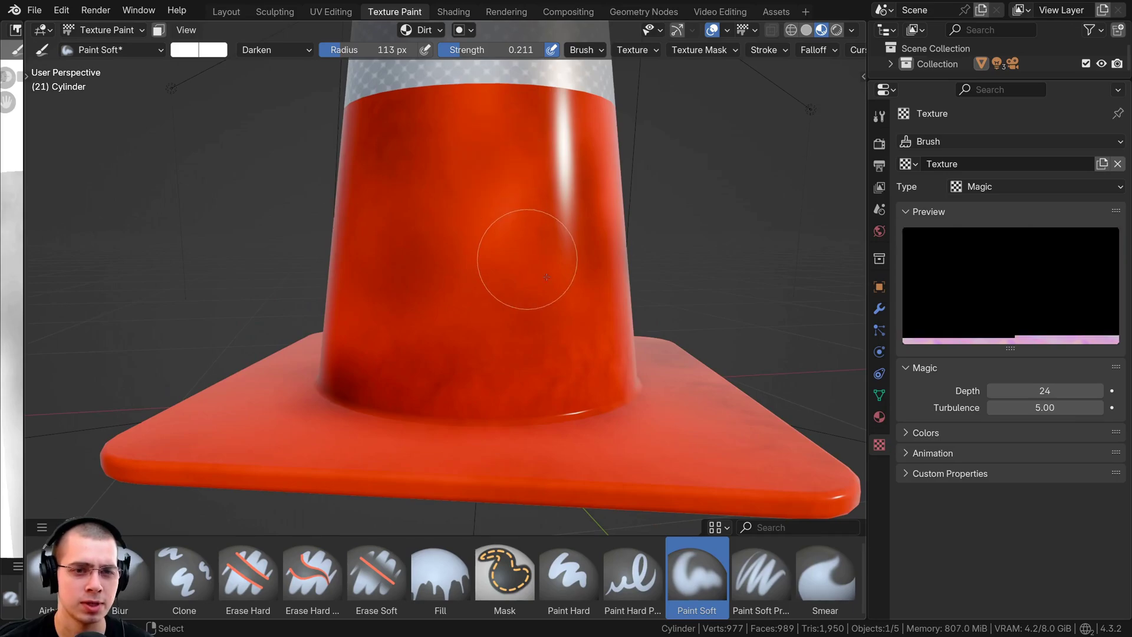
# Change the brush texture type to Marble and paint a mottled dirt patch on the lower orange section.
pyautogui.click(990, 187)
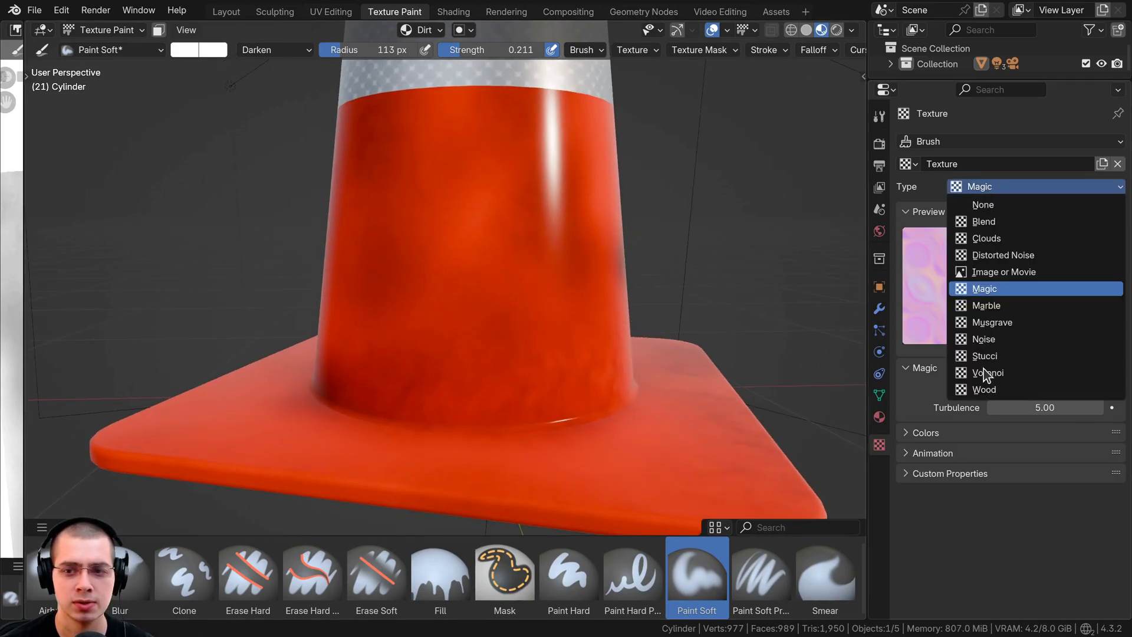
pyautogui.click(984, 306)
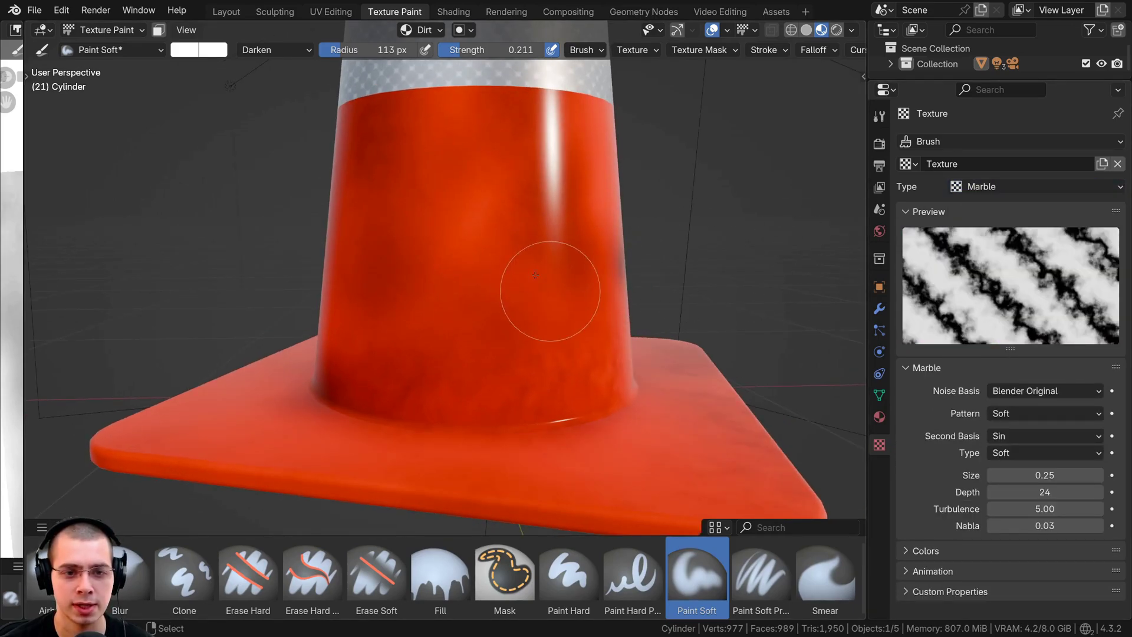
pyautogui.moveTo(535, 275); pyautogui.dragTo(500, 291, button='middle')
pyautogui.moveTo(492, 219)
pyautogui.mouseDown()
pyautogui.moveTo(508, 240)
pyautogui.moveTo(456, 273)
pyautogui.mouseUp()
pyautogui.scroll(-2, 517, 266)
pyautogui.moveTo(463, 297); pyautogui.dragTo(473, 295, button='middle')
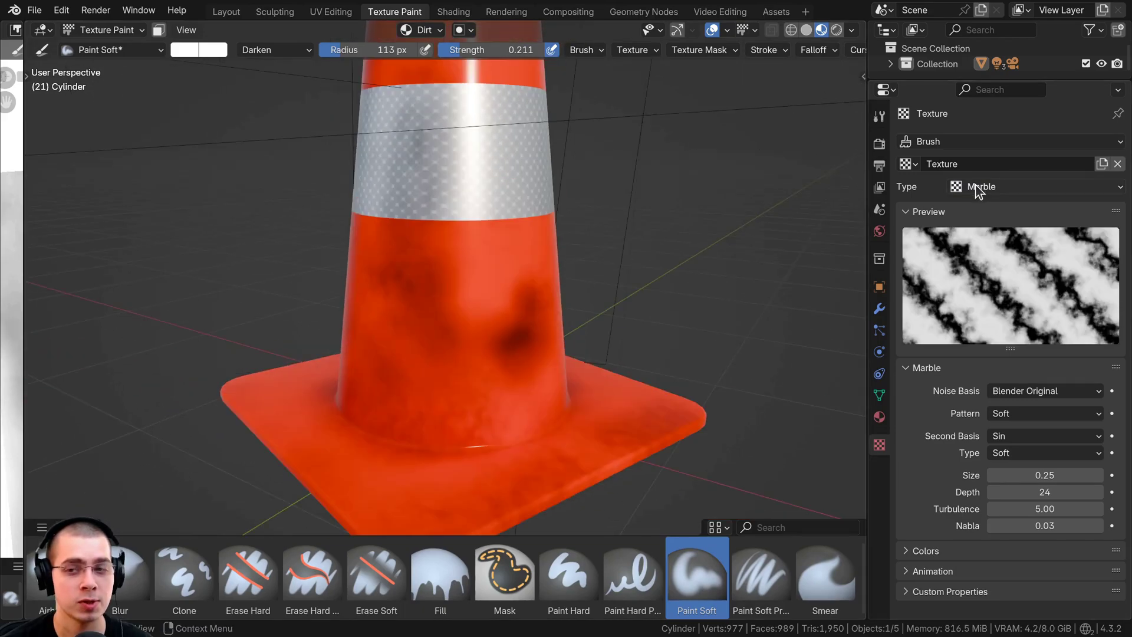
# Change the brush texture type to Image or Movie and load Metal053B_4K-JPG_Metalness.jpg as its image.
pyautogui.click(975, 186)
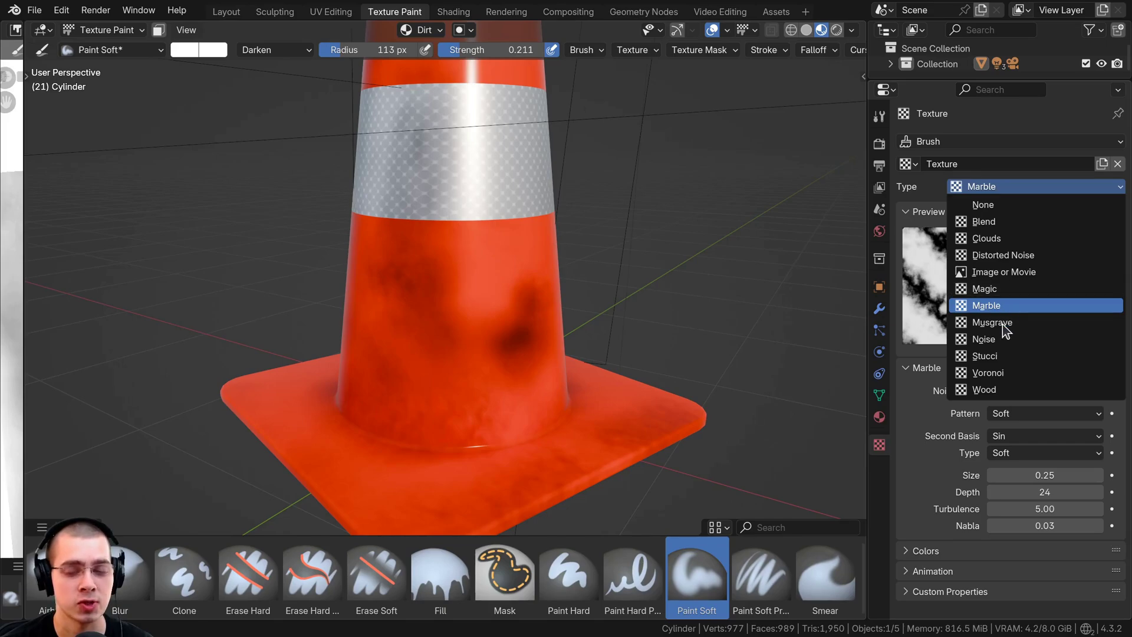
pyautogui.click(981, 273)
pyautogui.scroll(-3, 991, 248)
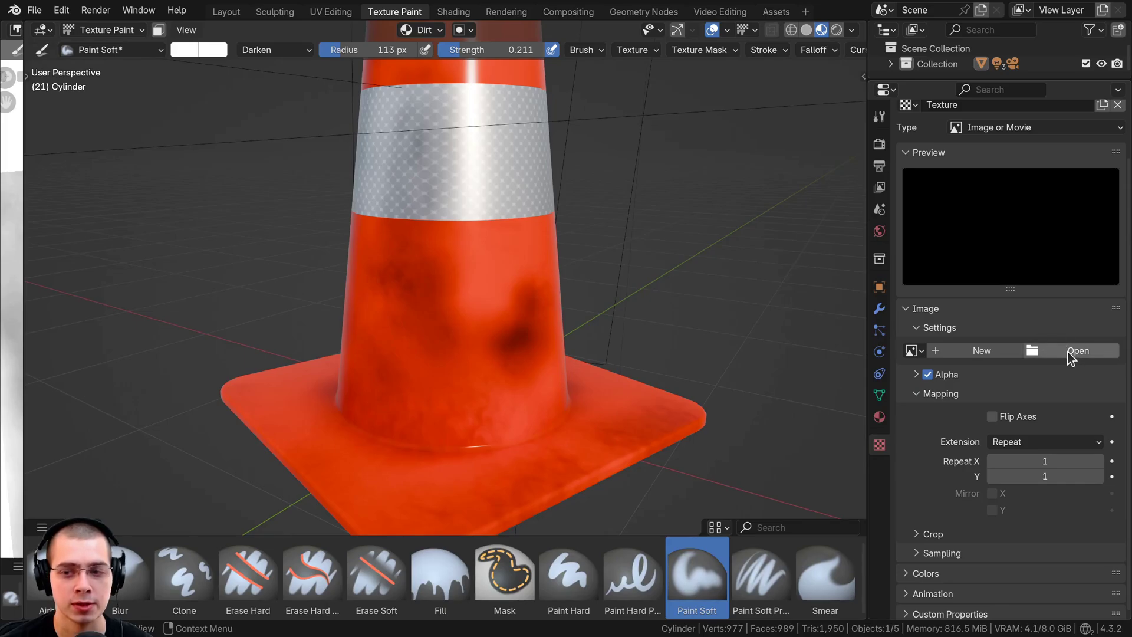
pyautogui.click(1068, 353)
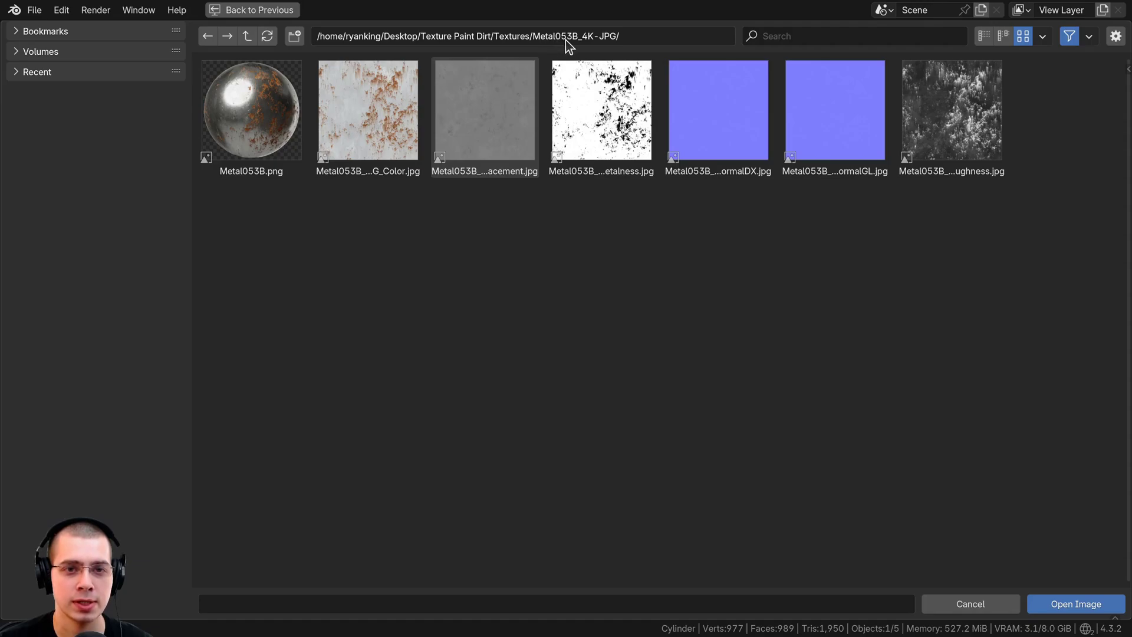
pyautogui.click(601, 112)
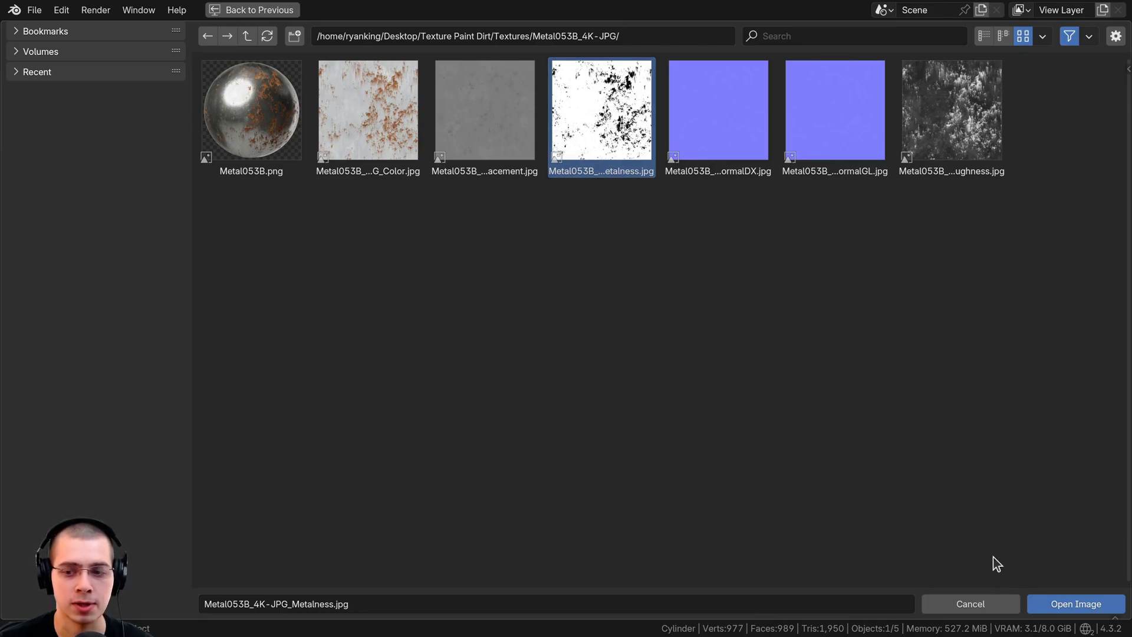
pyautogui.click(1036, 601)
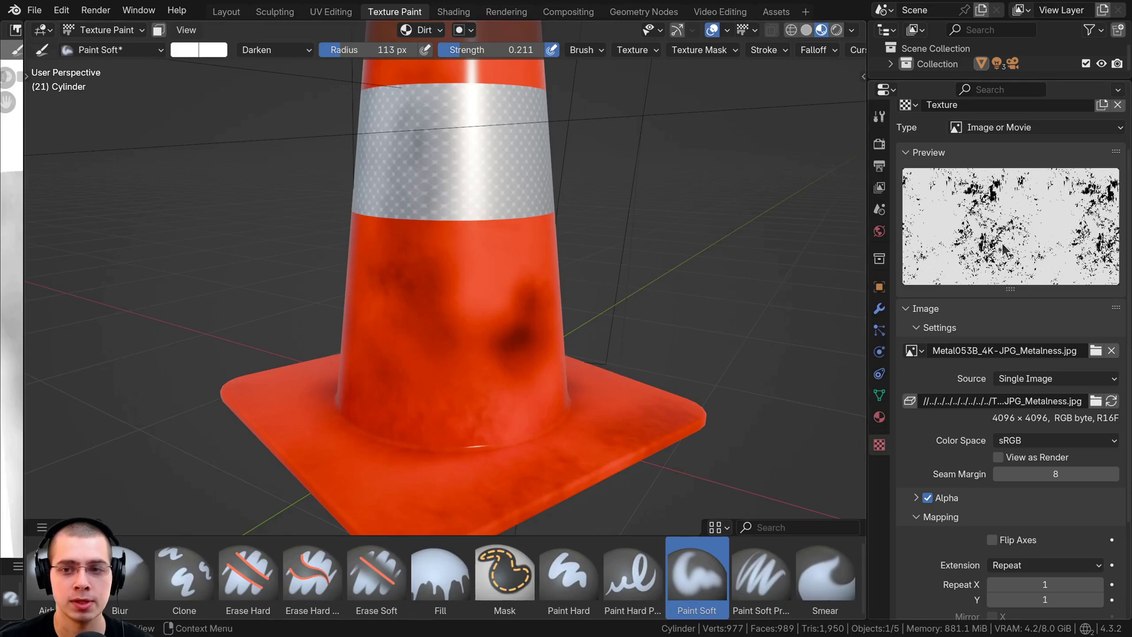
pyautogui.scroll(2, 1009, 319)
pyautogui.scroll(-3, 1009, 318)
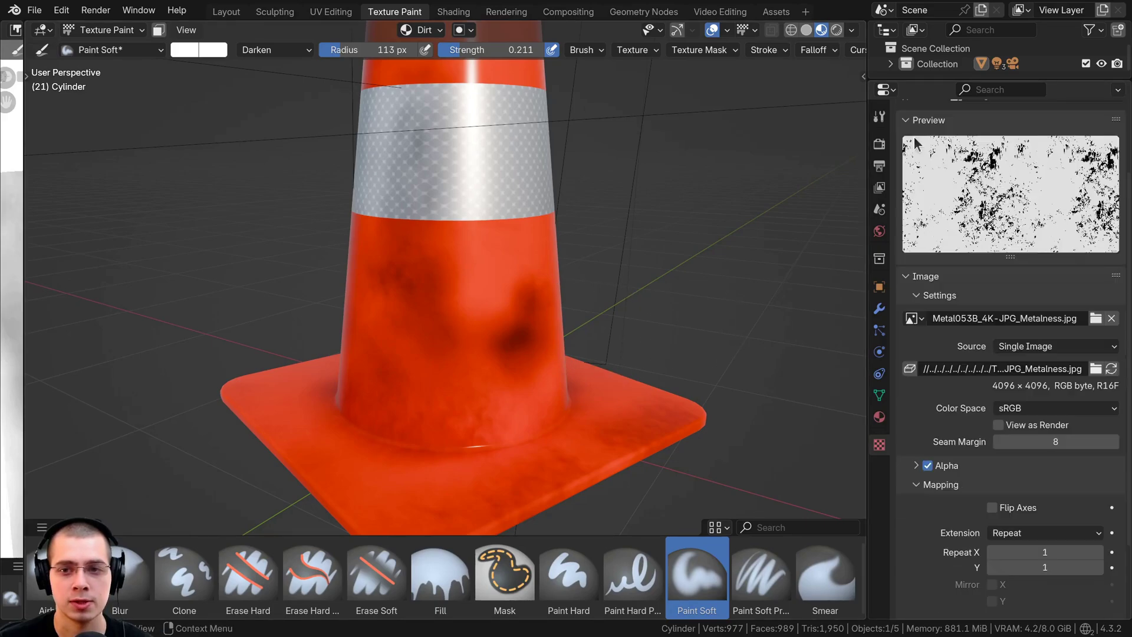
# Return to the brush settings and paint speckled dirt with the metalness image above the dark spot on the lower orange section.
pyautogui.click(880, 122)
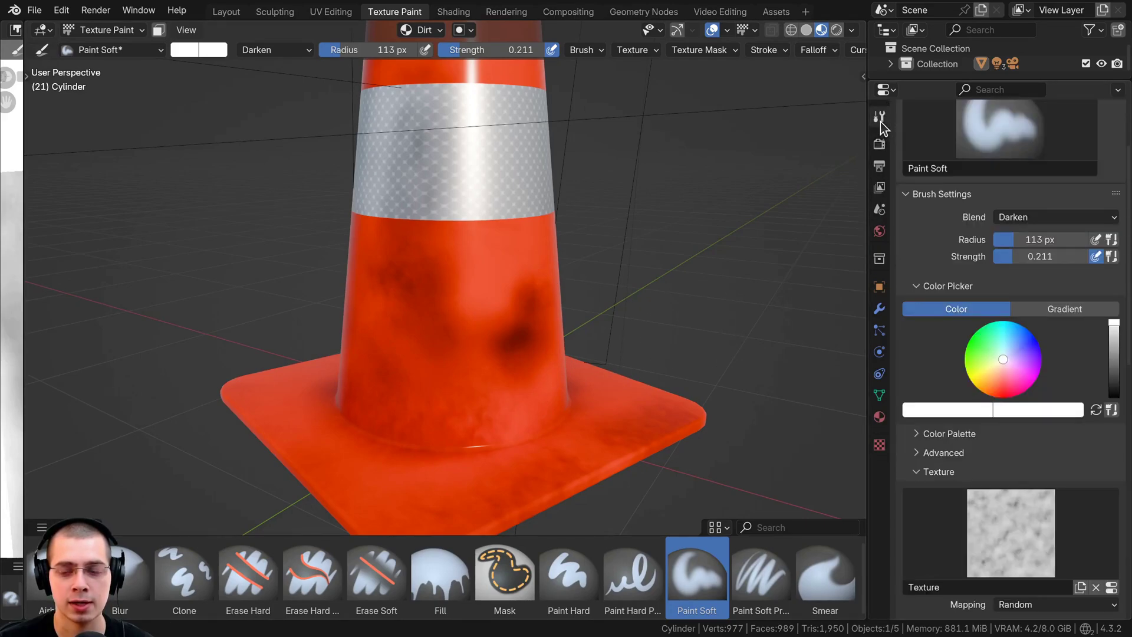
pyautogui.scroll(-4, 985, 188)
pyautogui.click(998, 436)
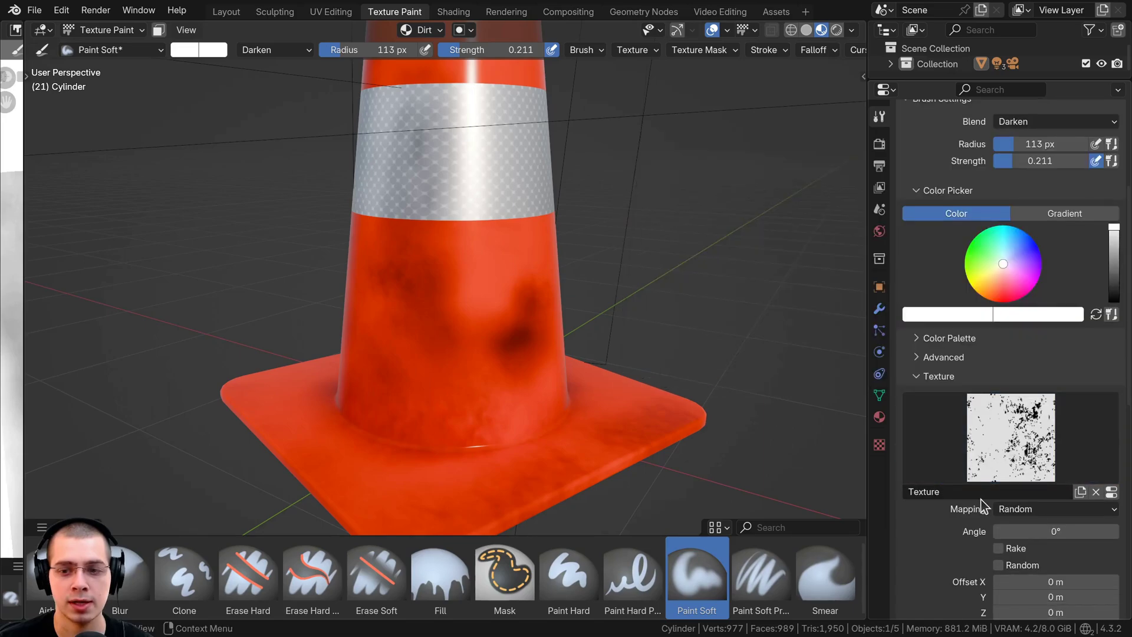
pyautogui.click(1002, 448)
pyautogui.scroll(-6, 965, 405)
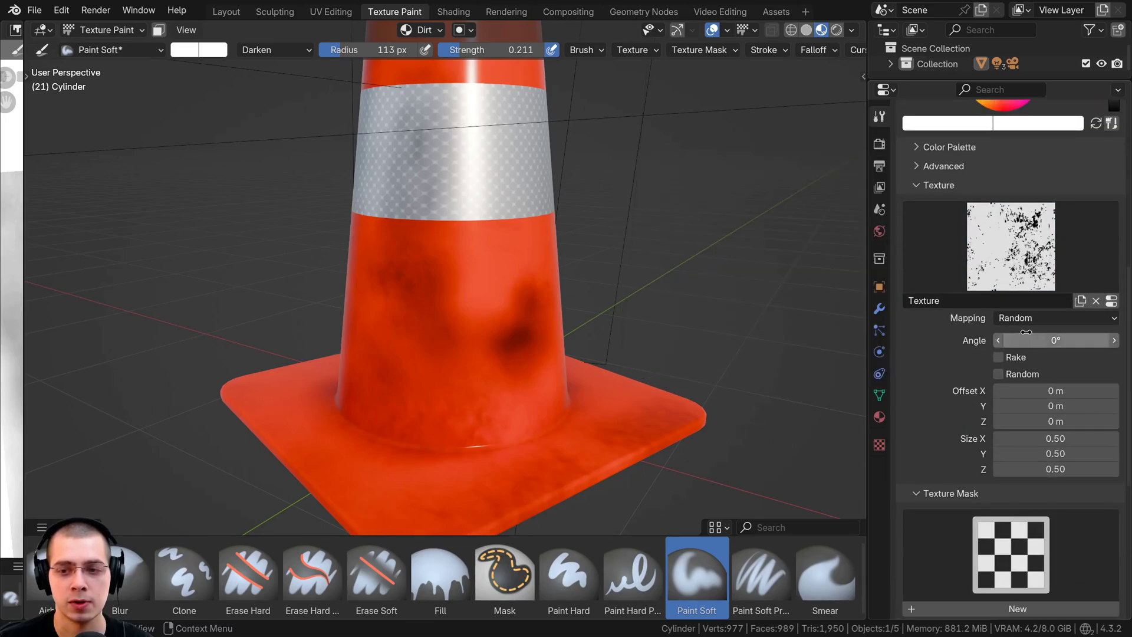
pyautogui.click(1026, 318)
pyautogui.click(1026, 320)
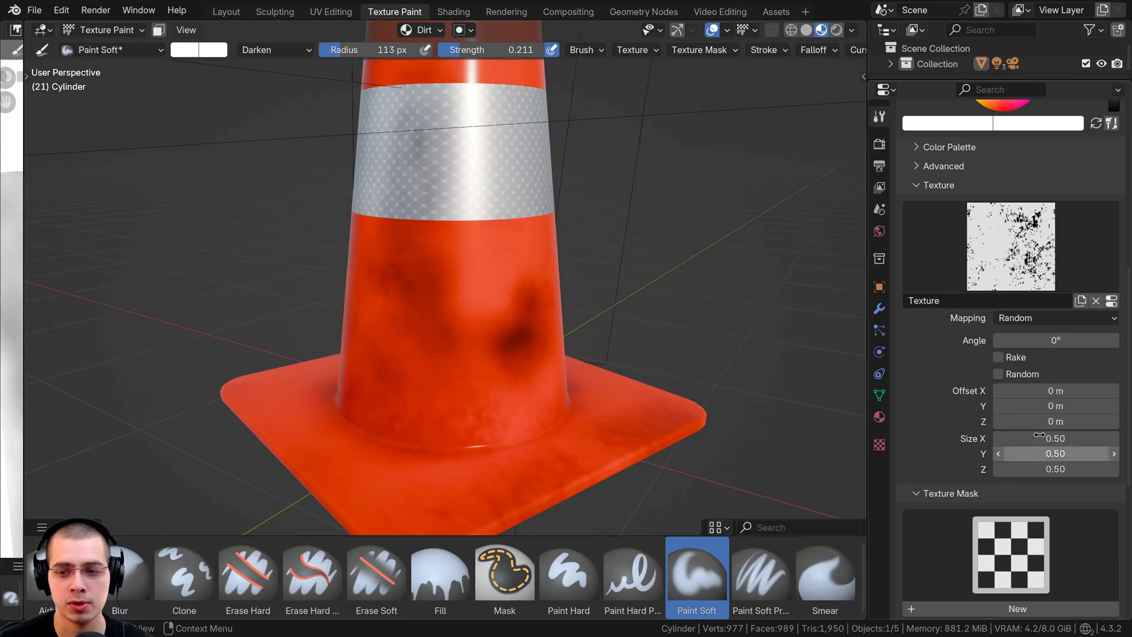
pyautogui.moveTo(680, 180); pyautogui.dragTo(544, 200, button='middle')
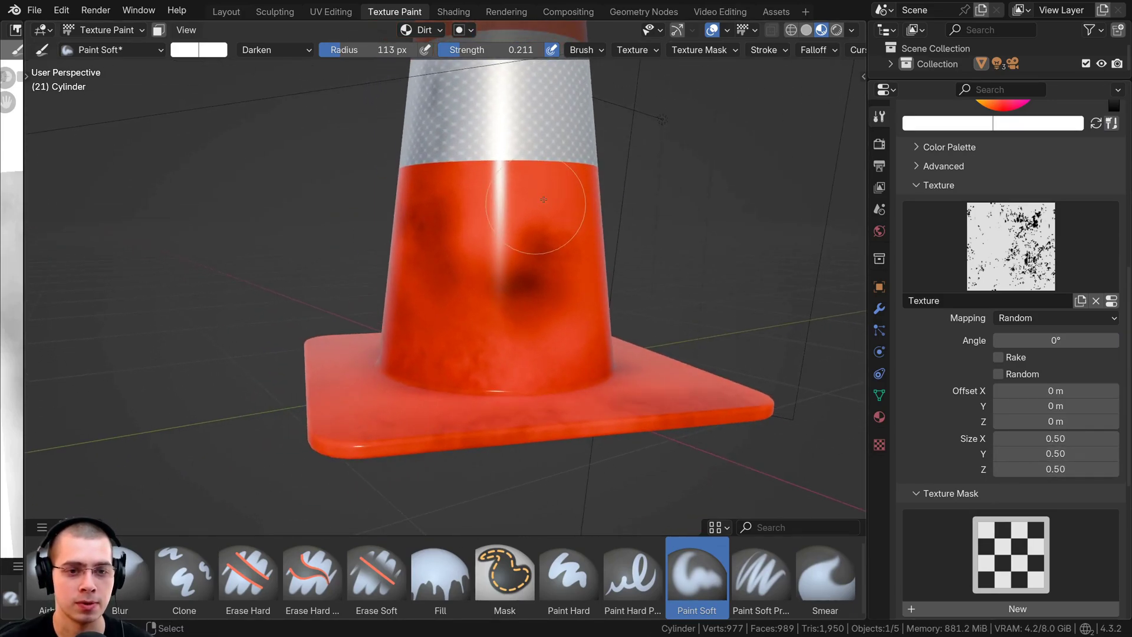
pyautogui.moveTo(488, 256); pyautogui.dragTo(465, 264, button='middle')
pyautogui.scroll(3, 462, 268)
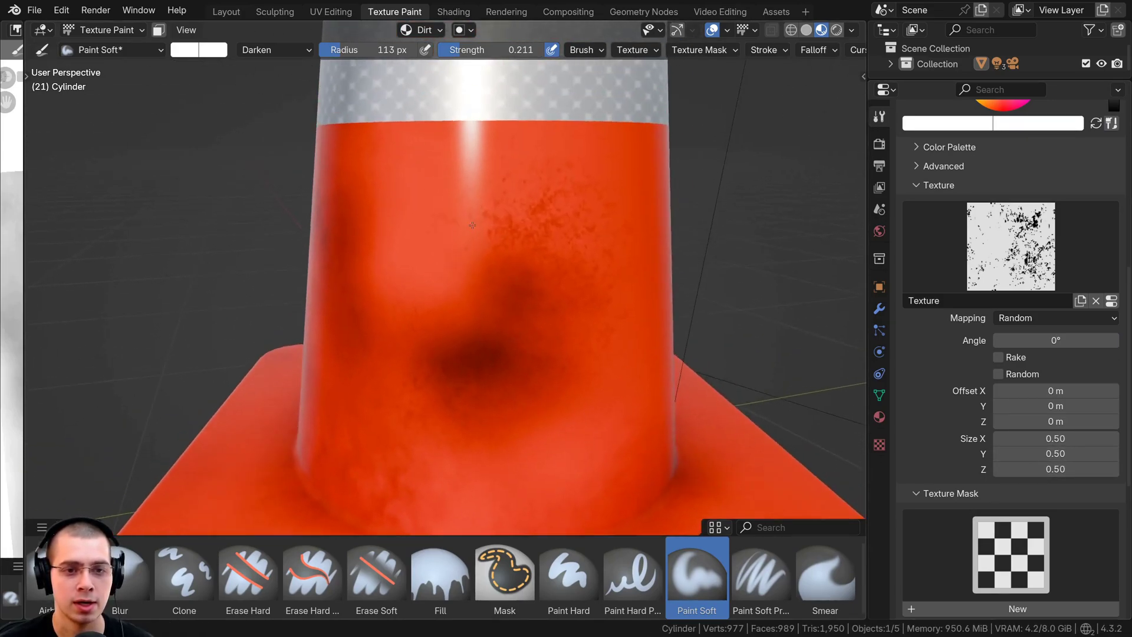
pyautogui.scroll(-2, 472, 259)
pyautogui.moveTo(482, 232); pyautogui.dragTo(513, 168, button='middle')
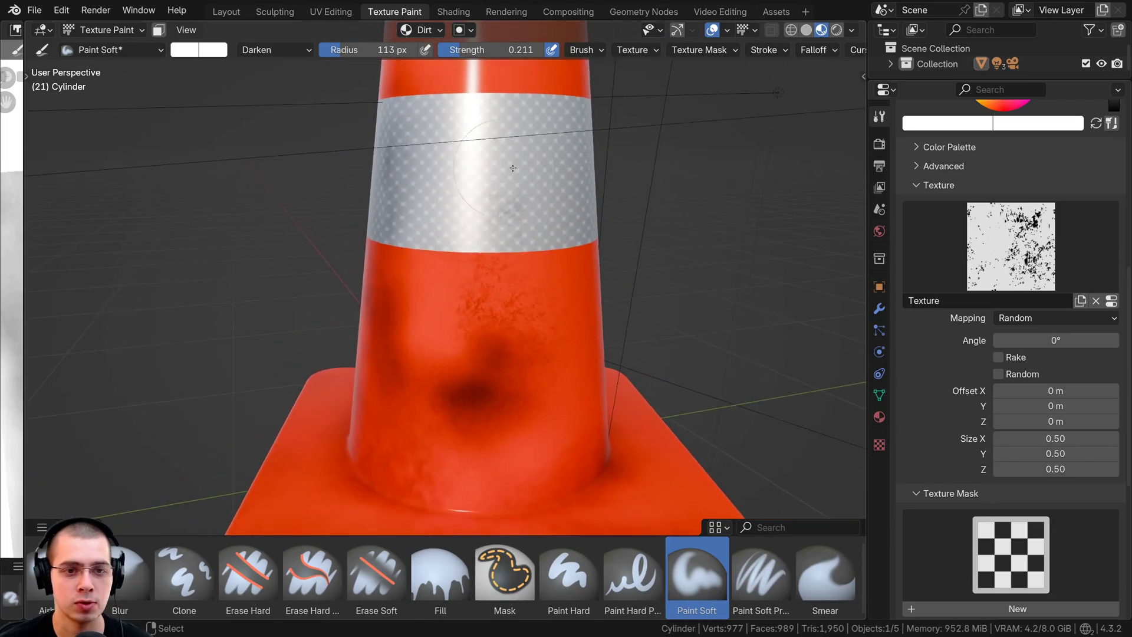
# Set the brush texture's mapping to Stencil.
pyautogui.moveTo(445, 262); pyautogui.dragTo(475, 198, button='middle')
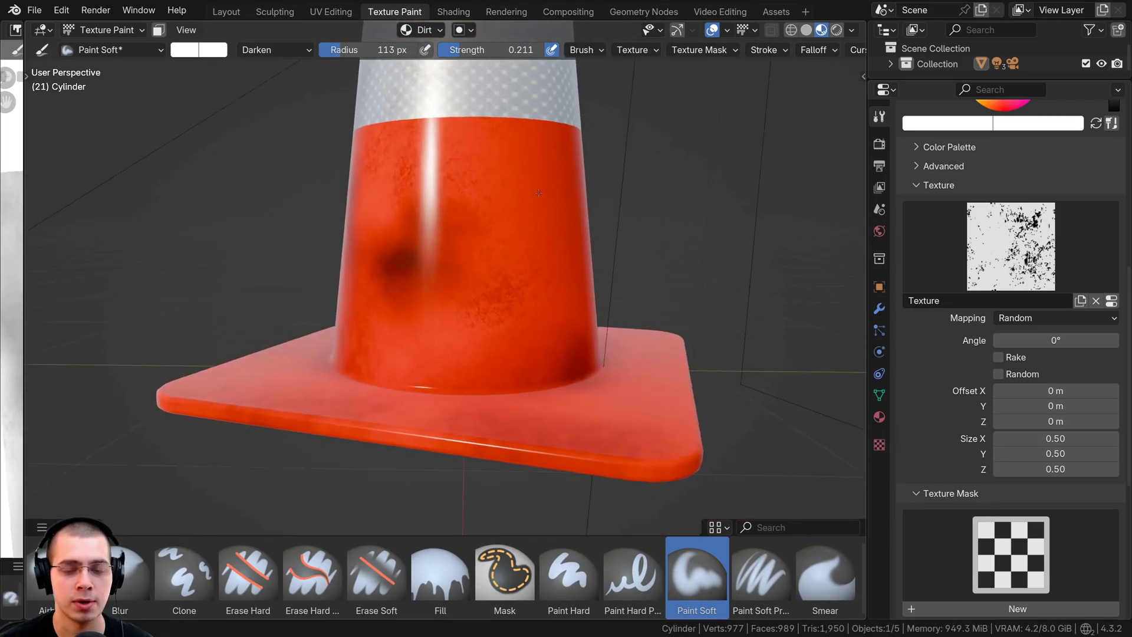
pyautogui.click(1022, 319)
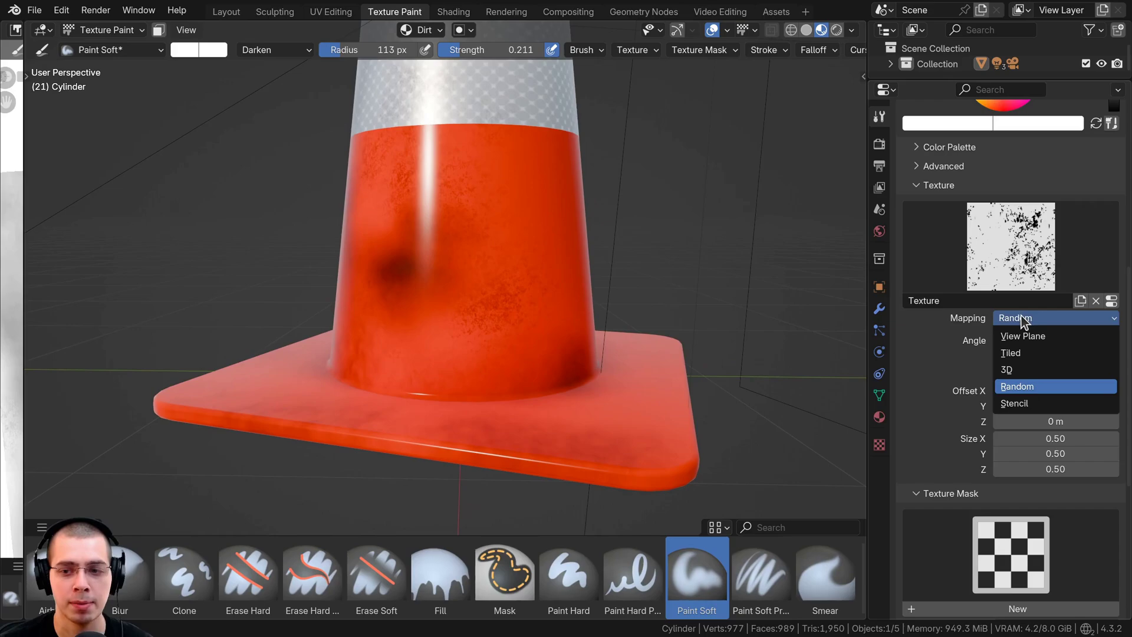
pyautogui.click(1011, 404)
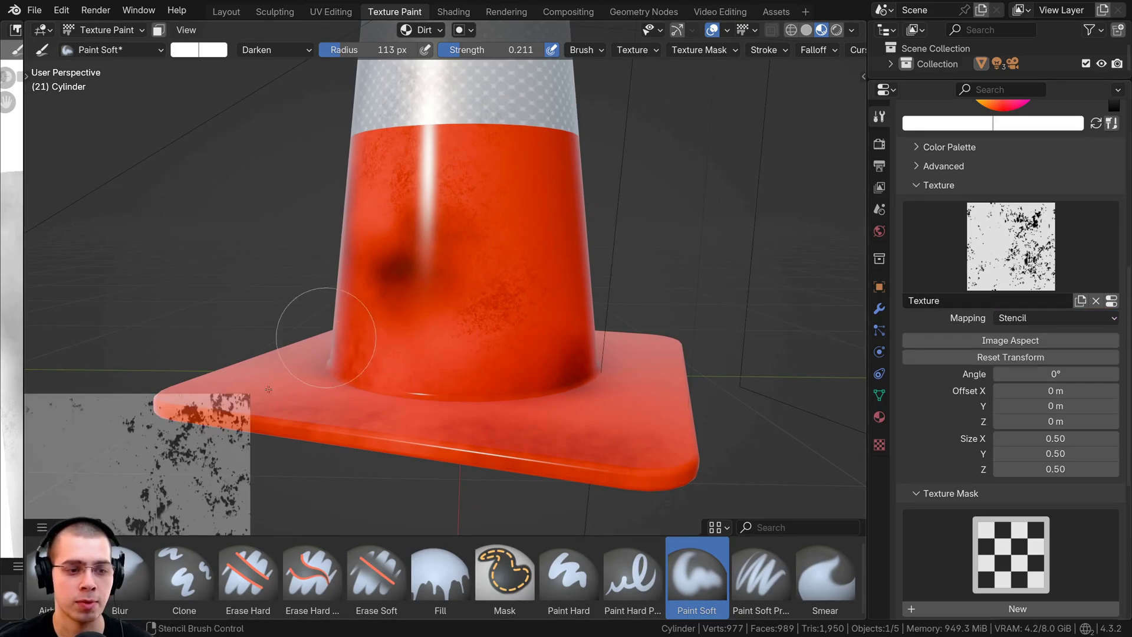
# Position the stencil over the cone's lower orange section and reflective band, with its angle at 6.84°.
pyautogui.moveTo(310, 371); pyautogui.dragTo(254, 406, button='middle')
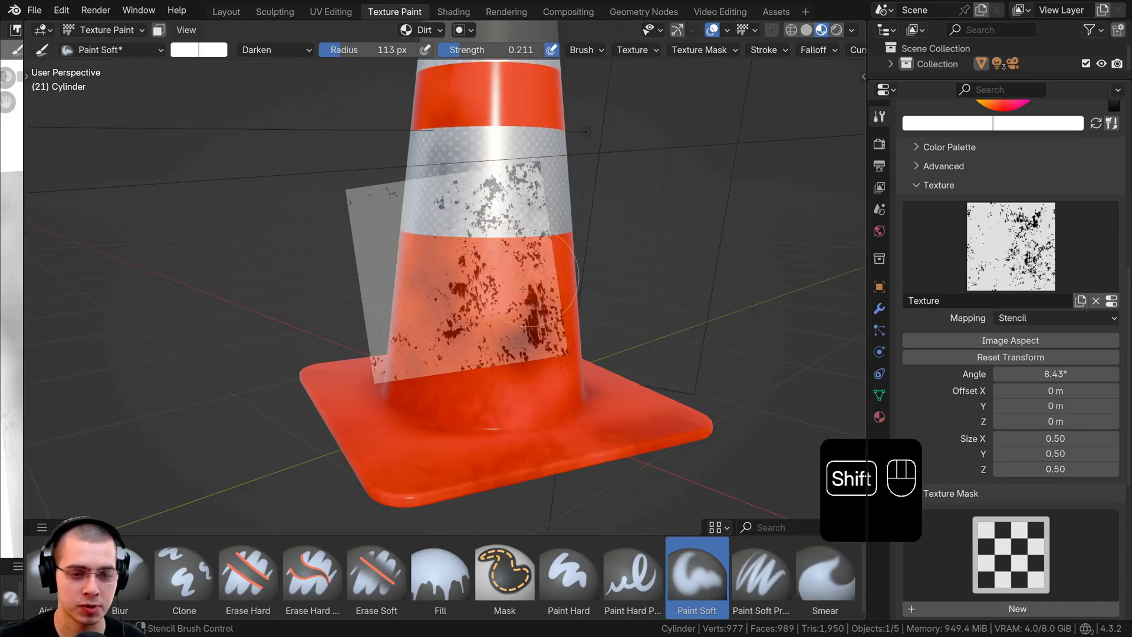
pyautogui.keyDown('shift'); pyautogui.moveTo(523, 289); pyautogui.dragTo(565, 280, button='middle'); pyautogui.keyUp('shift')
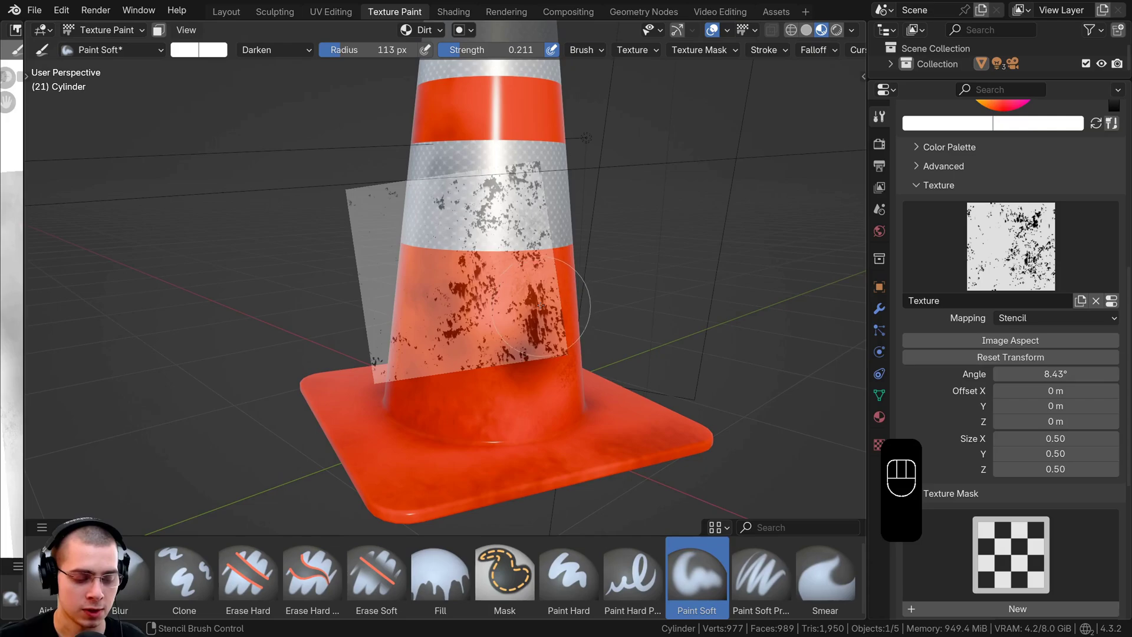
pyautogui.moveTo(549, 253)
pyautogui.keyDown('ctrl'); pyautogui.mouseDown(button='right')
pyautogui.moveTo(537, 317)
pyautogui.moveTo(549, 253)
pyautogui.mouseUp(button='right'); pyautogui.keyUp('ctrl')
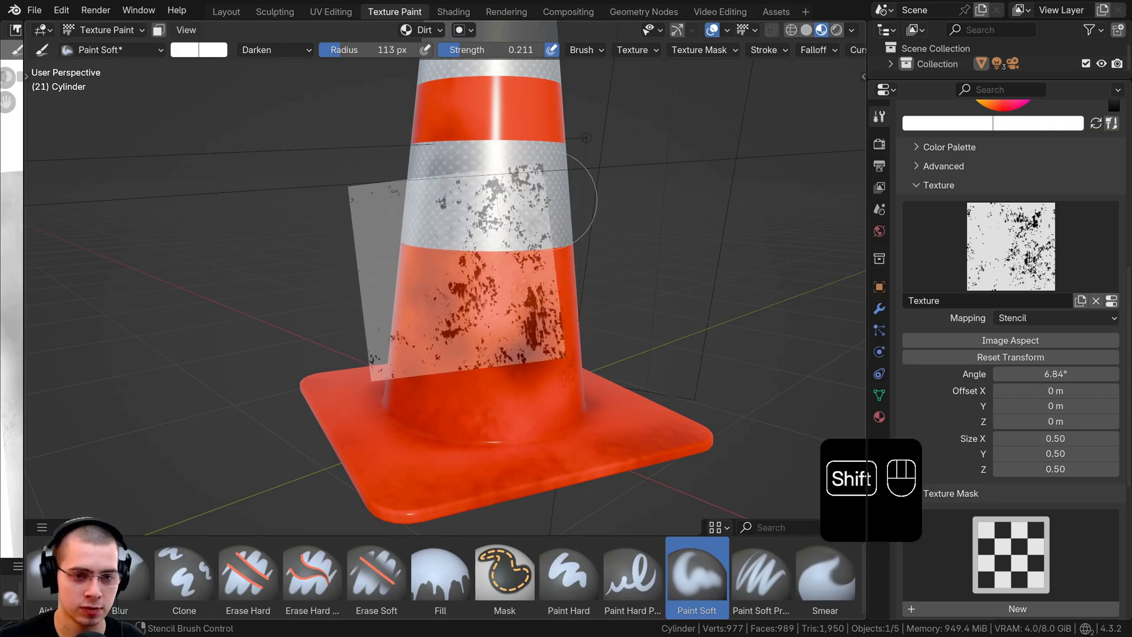
pyautogui.moveTo(575, 201)
pyautogui.keyDown('shift'); pyautogui.mouseDown(button='right')
pyautogui.moveTo(637, 155)
pyautogui.moveTo(580, 185)
pyautogui.mouseUp(button='right'); pyautogui.keyUp('shift')
pyautogui.moveTo(525, 218)
pyautogui.mouseDown(button='right')
pyautogui.moveTo(546, 231)
pyautogui.moveTo(491, 242)
pyautogui.moveTo(502, 219)
pyautogui.mouseUp(button='right')
# Paint speckled dirt through the stencil onto the lower orange section and lower reflective band, shifting the stencil between strokes.
pyautogui.moveTo(502, 220); pyautogui.dragTo(473, 211)
pyautogui.moveTo(474, 211); pyautogui.dragTo(470, 236, button='right')
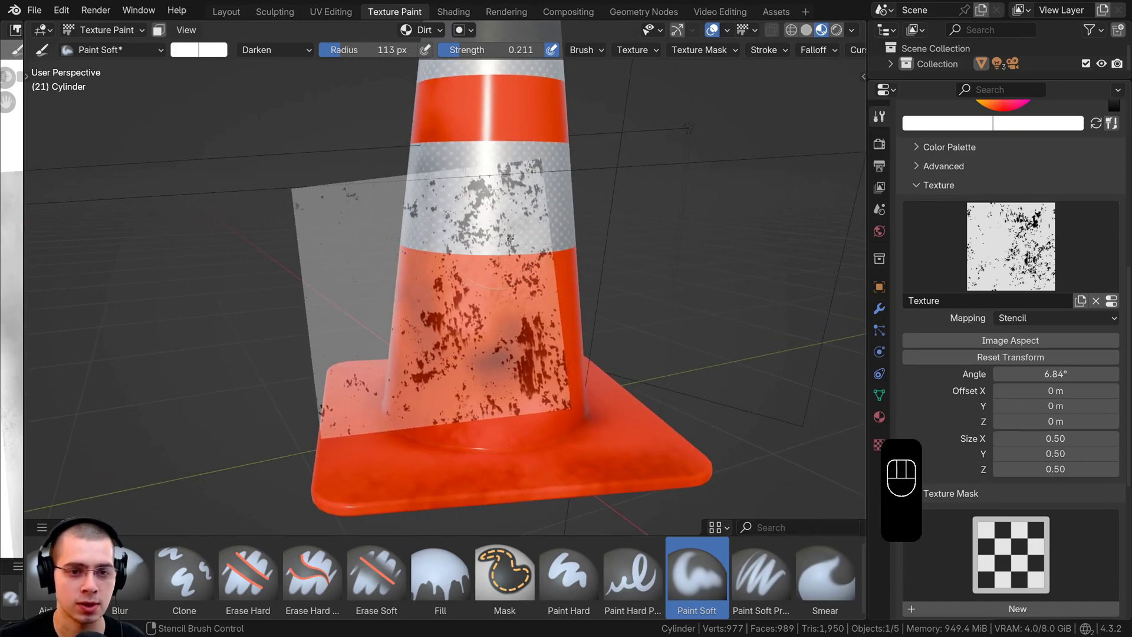
pyautogui.moveTo(531, 353); pyautogui.dragTo(452, 328, button='middle')
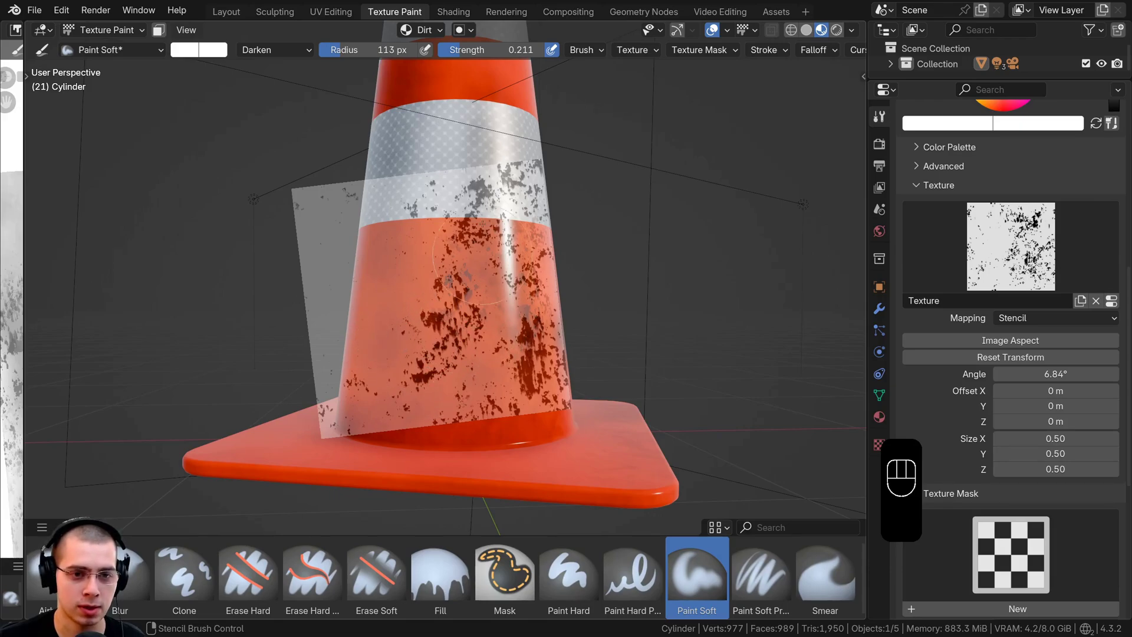
pyautogui.scroll(-2, 402, 242)
pyautogui.moveTo(402, 242); pyautogui.dragTo(426, 242, button='middle')
pyautogui.keyDown('shift'); pyautogui.moveTo(426, 241); pyautogui.dragTo(443, 224, button='middle'); pyautogui.keyUp('shift')
pyautogui.scroll(5, 444, 224)
pyautogui.moveTo(443, 248); pyautogui.dragTo(400, 278, button='middle')
pyautogui.scroll(-5, 400, 278)
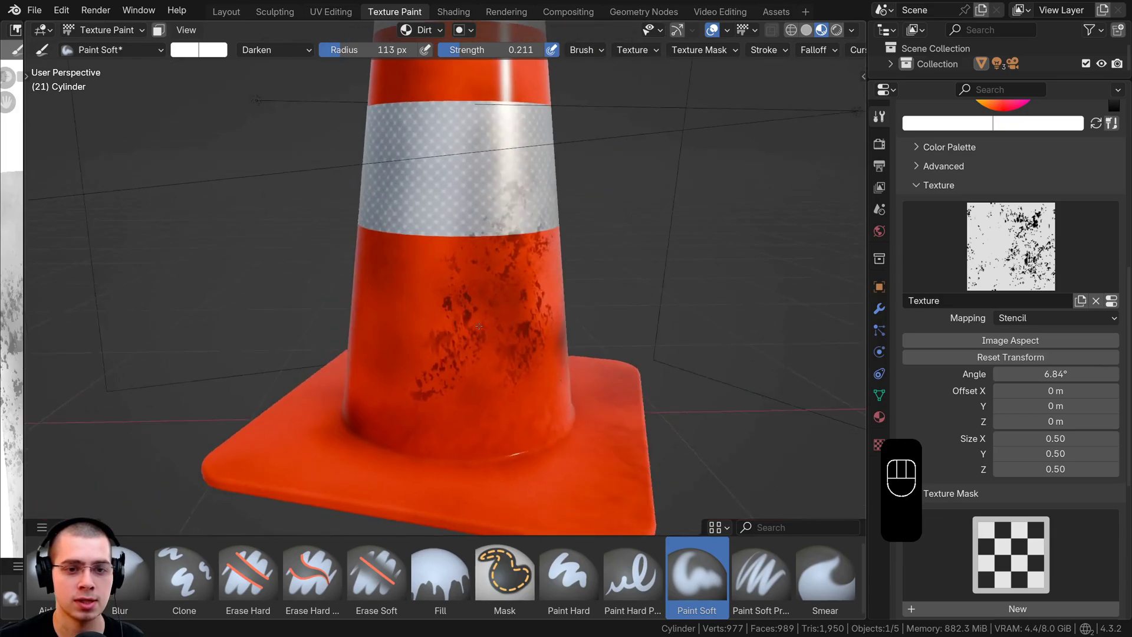
pyautogui.moveTo(444, 321); pyautogui.dragTo(519, 342, button='middle')
pyautogui.scroll(4, 1024, 353)
# Set the brush texture's mapping back to Random.
pyautogui.click(1025, 414)
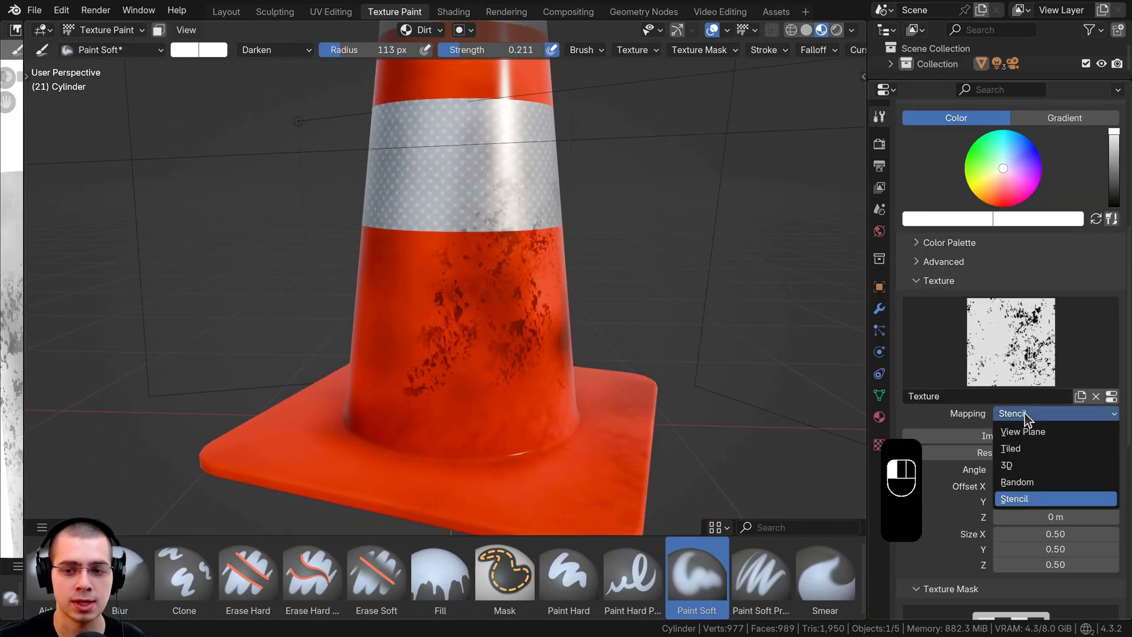
pyautogui.click(1028, 482)
pyautogui.moveTo(578, 283); pyautogui.dragTo(442, 285, button='middle')
pyautogui.scroll(3, 442, 285)
pyautogui.moveTo(412, 236); pyautogui.dragTo(379, 213, button='middle')
pyautogui.scroll(-3, 413, 176)
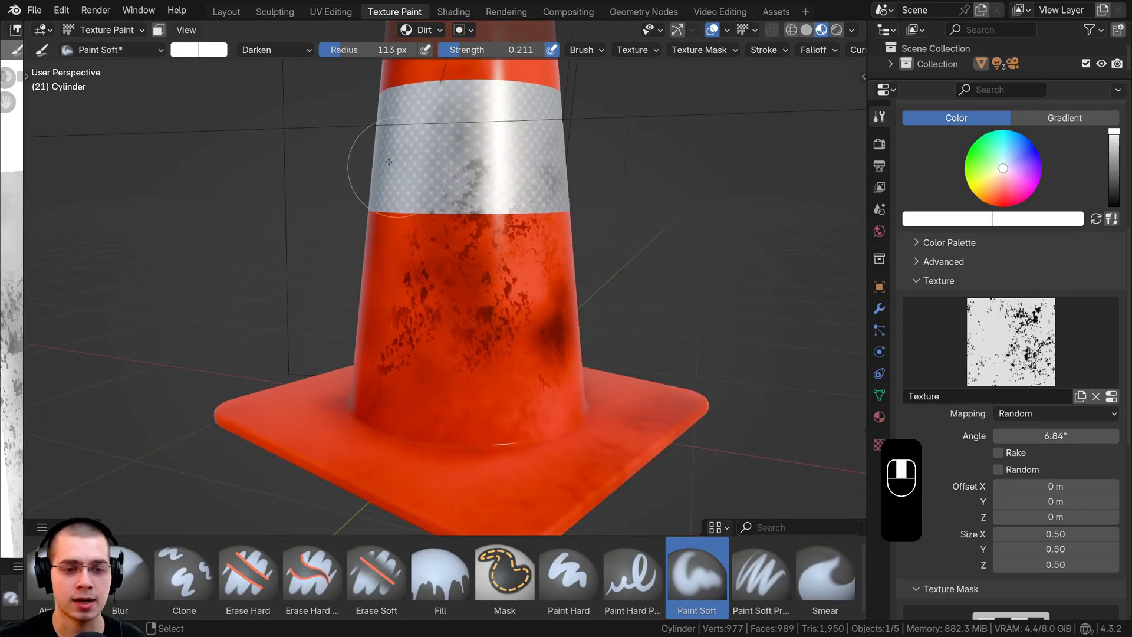
# Replace the brush texture's image file with Metal054B_4K-JPG_Metalness.jpg from the Metal054B_4K-JPG folder.
pyautogui.click(1111, 396)
pyautogui.scroll(5, 1090, 412)
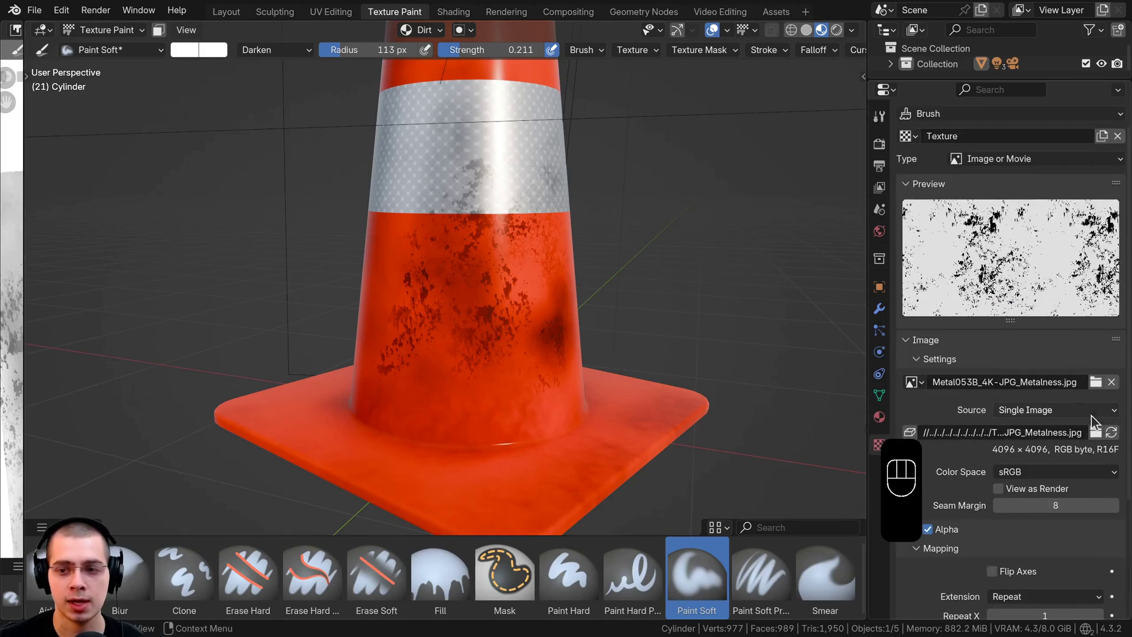
pyautogui.scroll(-3, 1097, 427)
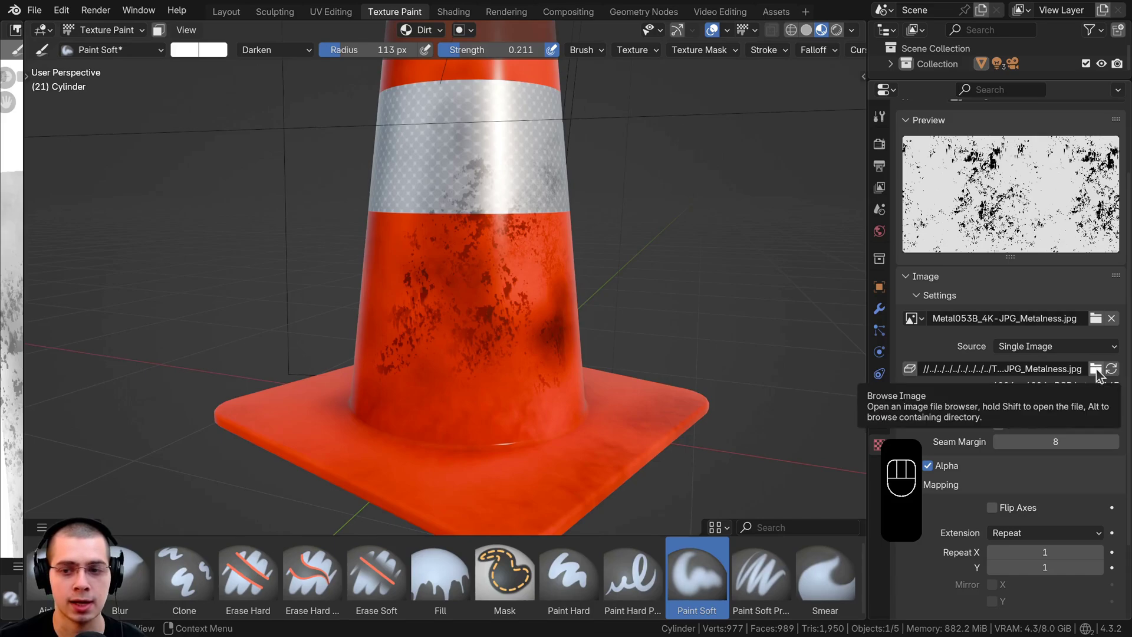
pyautogui.click(1094, 369)
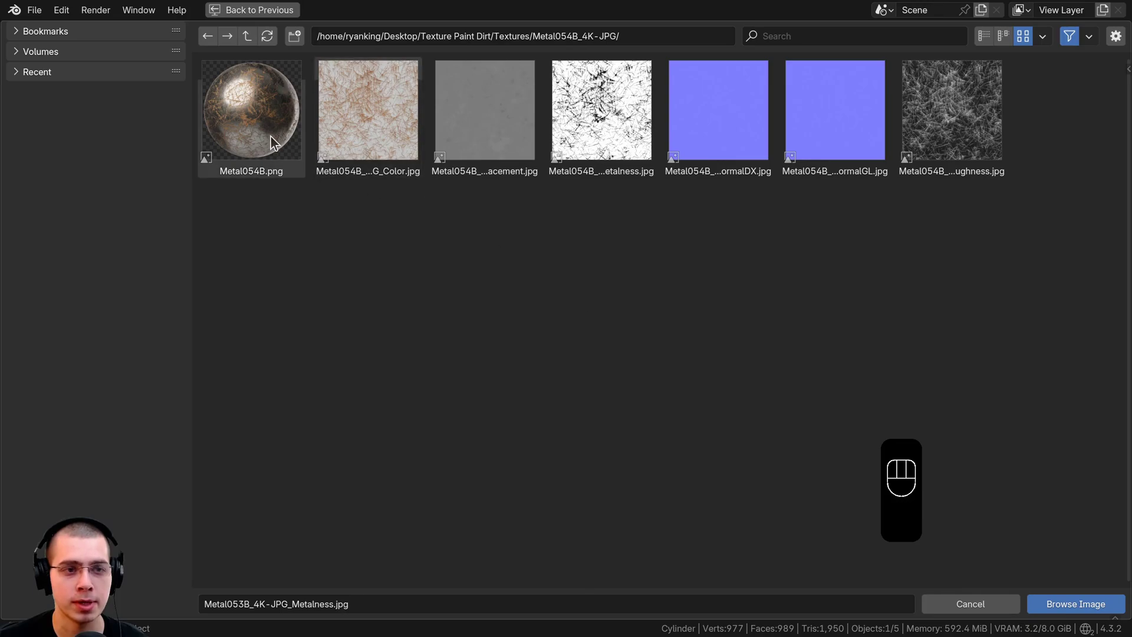
pyautogui.click(591, 114)
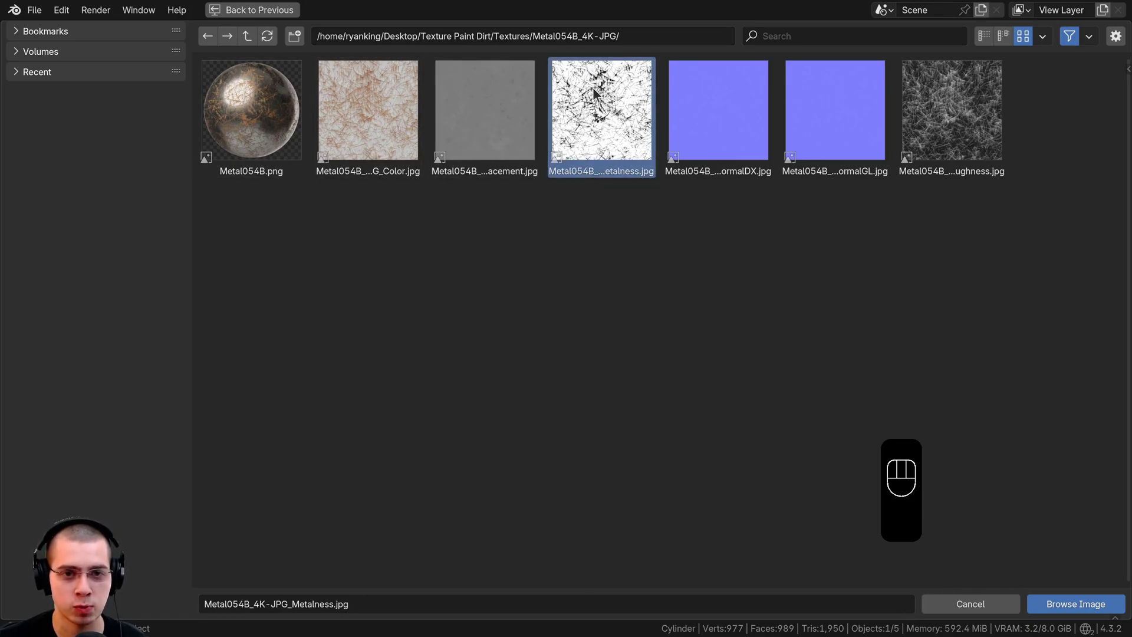
pyautogui.press('Return')
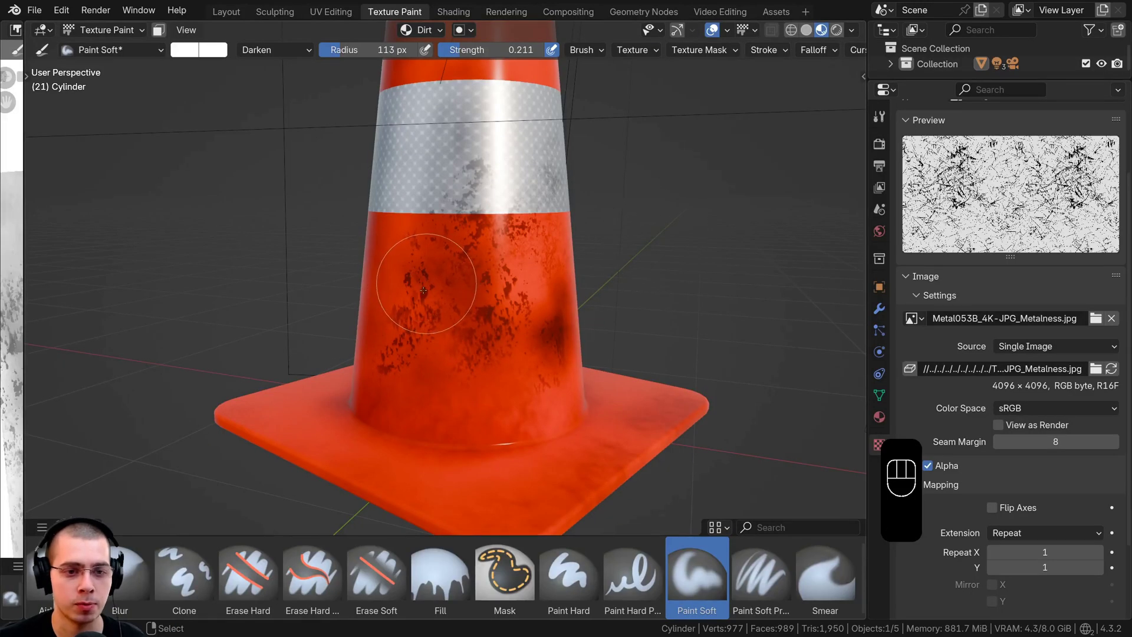
# Paint fine speckled dirt onto the lower orange section and the lower reflective band with the new metalness image.
pyautogui.moveTo(536, 338); pyautogui.dragTo(485, 291, button='middle')
pyautogui.scroll(-2, 530, 336)
pyautogui.moveTo(501, 228); pyautogui.dragTo(514, 279)
pyautogui.moveTo(513, 279); pyautogui.dragTo(469, 260, button='middle')
pyautogui.scroll(2, 468, 190)
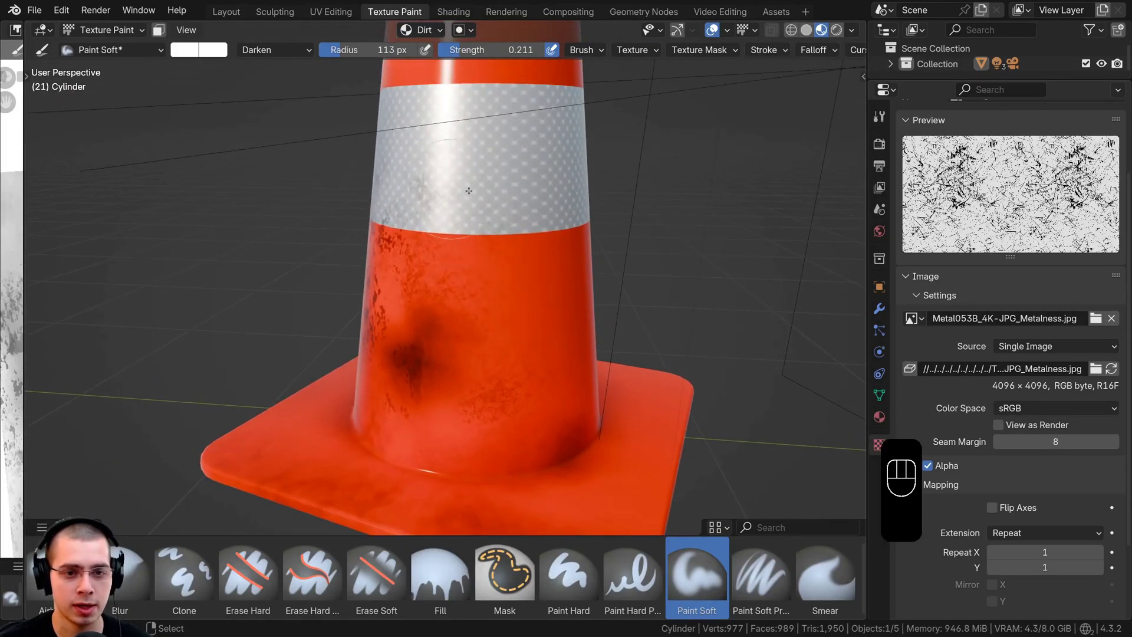
pyautogui.moveTo(463, 192); pyautogui.dragTo(472, 199, button='middle')
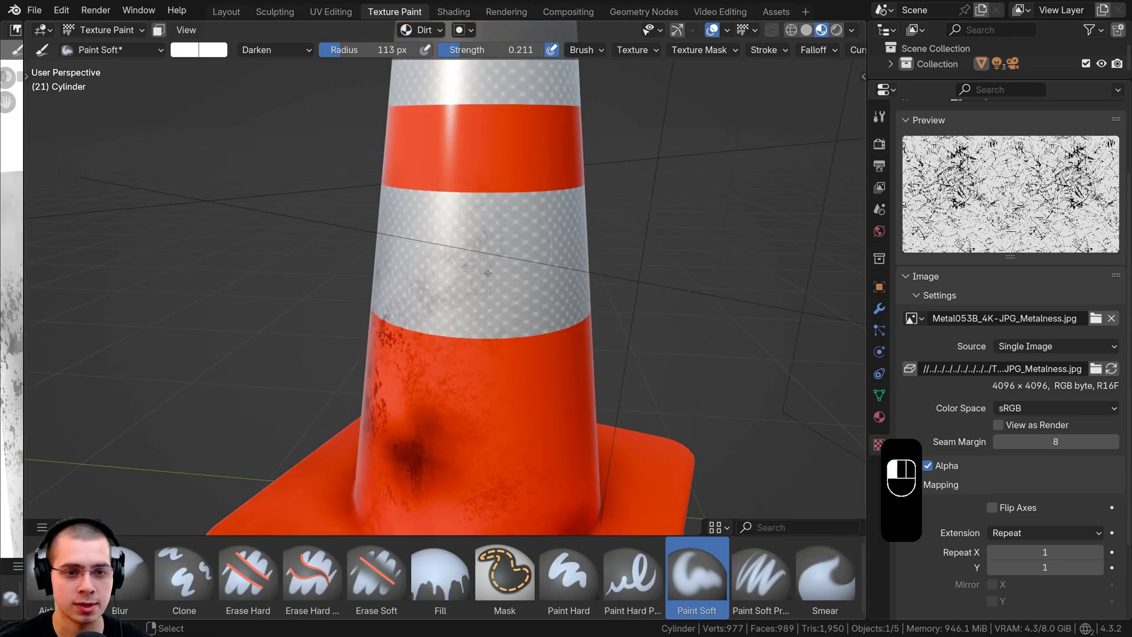
pyautogui.moveTo(487, 272); pyautogui.dragTo(498, 237, button='middle')
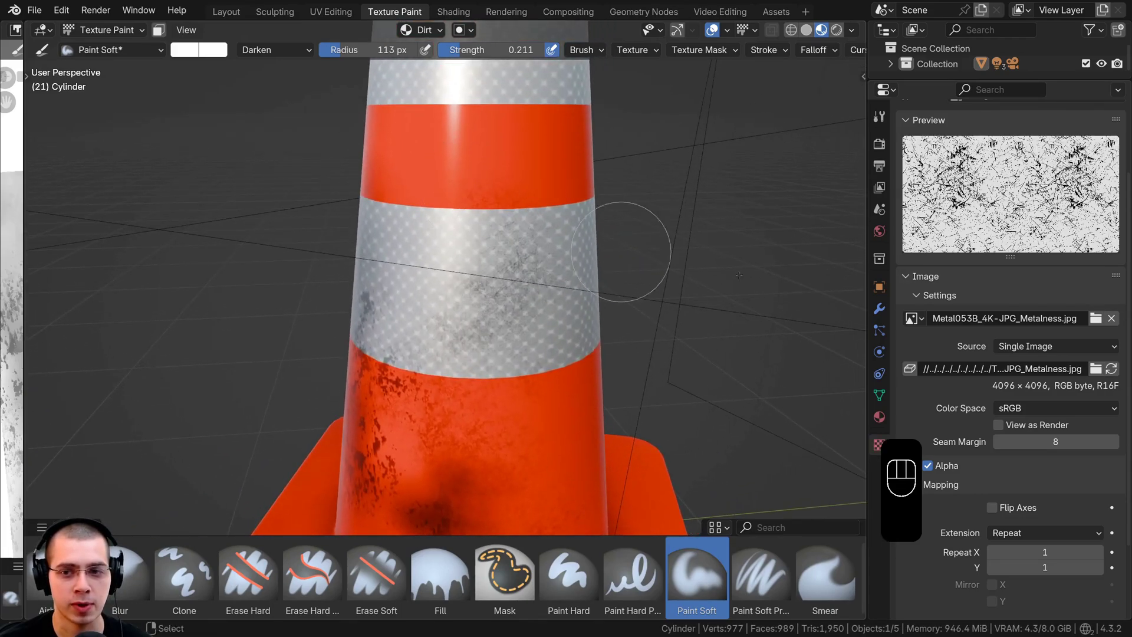
# Return to the brush settings and set the texture's X, Y and Z size to 0.10.
pyautogui.click(880, 116)
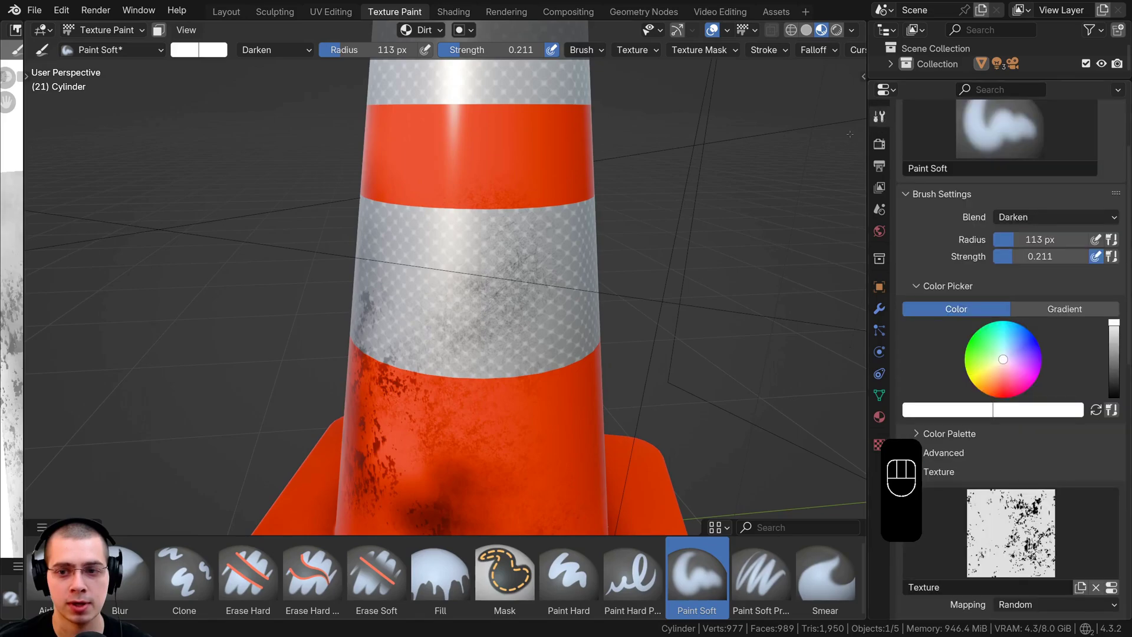
pyautogui.scroll(-10, 946, 415)
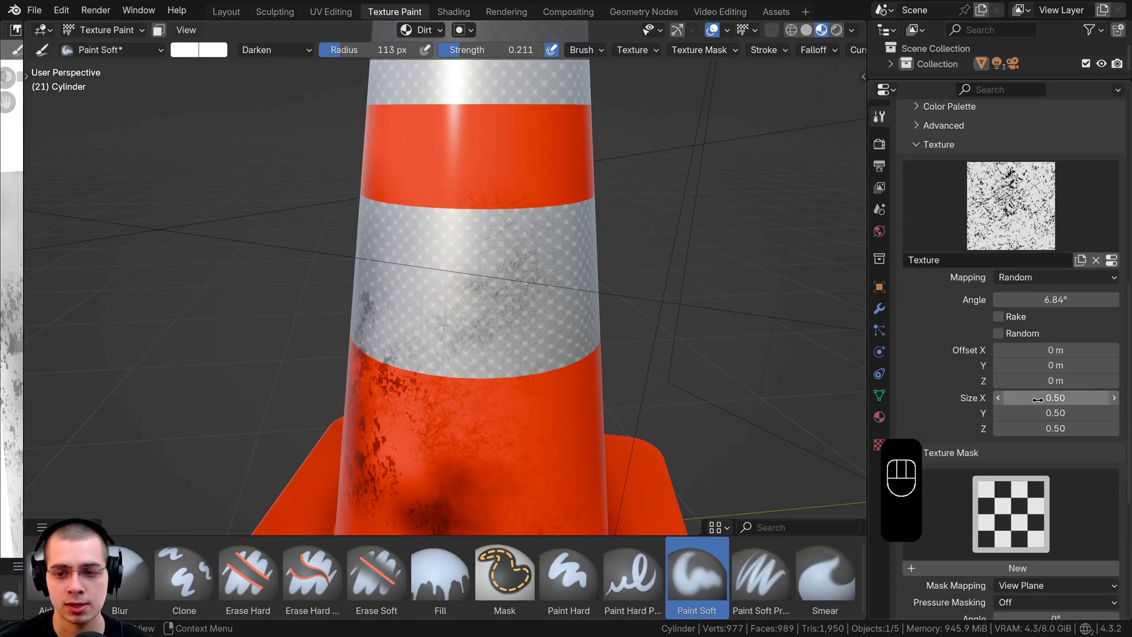
pyautogui.click(1039, 412)
pyautogui.moveTo(1039, 413); pyautogui.dragTo(1032, 428)
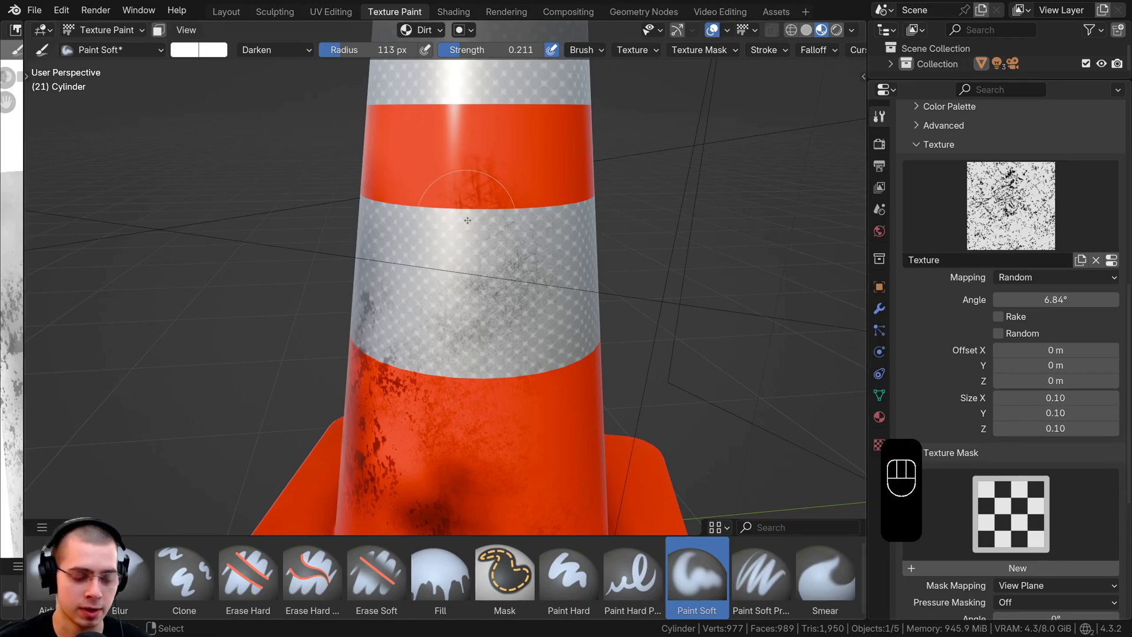
# Set the brush radius to 212 px and paint large scratches on the upper reflective band and top orange section.
pyautogui.press('f')
pyautogui.click(524, 219)
pyautogui.scroll(1, 495, 200)
pyautogui.moveTo(495, 200); pyautogui.dragTo(448, 201, button='middle')
pyautogui.keyDown('shift'); pyautogui.moveTo(448, 200); pyautogui.dragTo(419, 518, button='middle'); pyautogui.keyUp('shift')
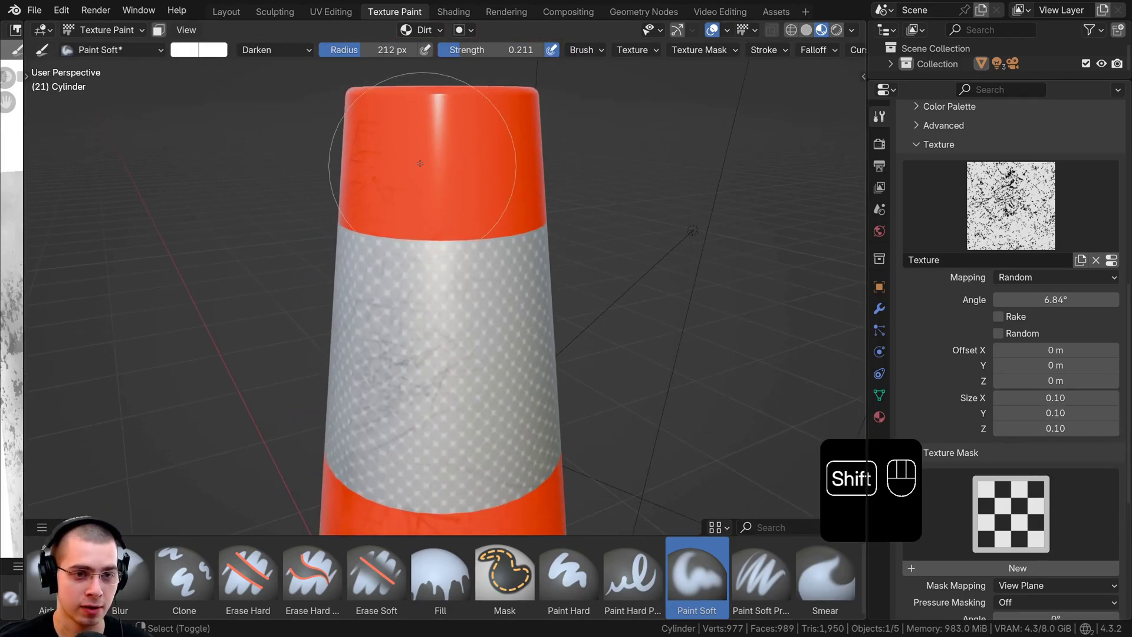
pyautogui.moveTo(420, 163); pyautogui.dragTo(435, 204)
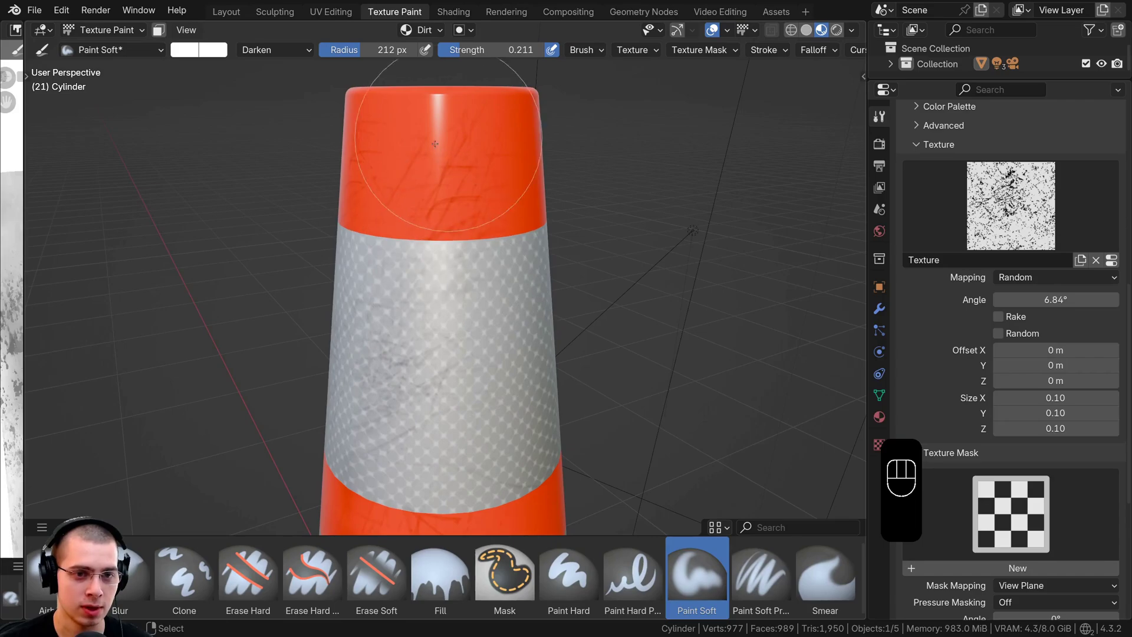
# Paint large scratch marks on the lower orange section and around the rest of the cone.
pyautogui.moveTo(413, 183); pyautogui.dragTo(518, 295, button='middle')
pyautogui.keyDown('shift'); pyautogui.moveTo(518, 295); pyautogui.dragTo(528, 247, button='middle'); pyautogui.keyUp('shift')
pyautogui.moveTo(527, 247); pyautogui.dragTo(483, 23, button='middle')
pyautogui.scroll(-1, 505, 278)
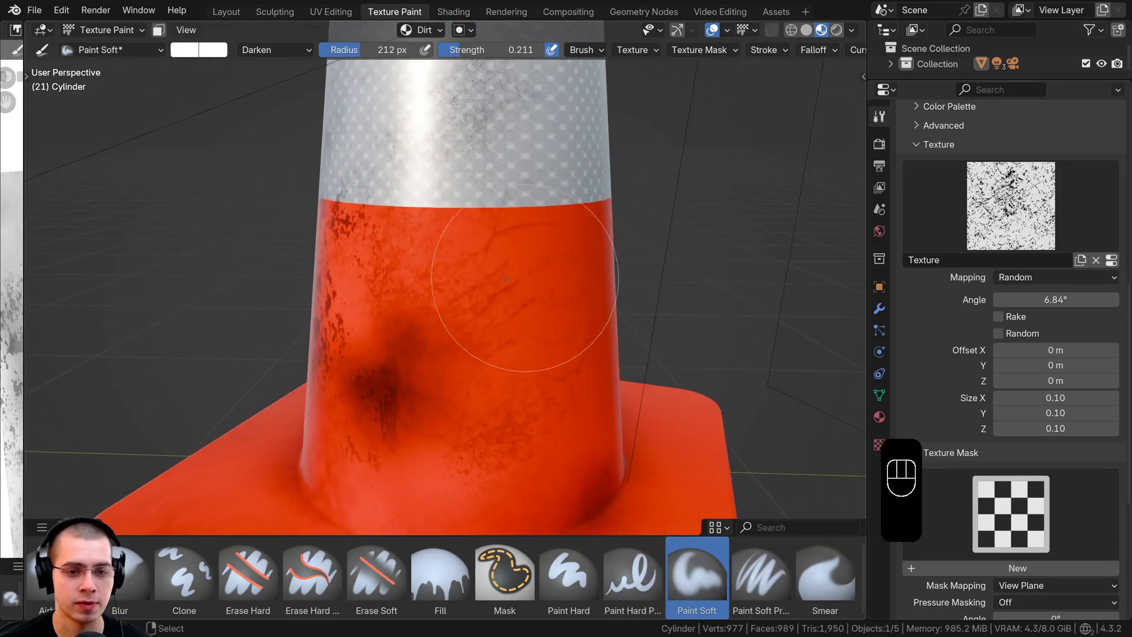
pyautogui.moveTo(506, 278); pyautogui.dragTo(543, 239, button='middle')
pyautogui.moveTo(582, 341)
pyautogui.keyDown('shift'); pyautogui.mouseDown(button='middle')
pyautogui.moveTo(417, 354)
pyautogui.moveTo(432, 388)
pyautogui.moveTo(581, 379)
pyautogui.moveTo(450, 203)
pyautogui.mouseUp(button='middle'); pyautogui.keyUp('shift')
pyautogui.moveTo(430, 303)
pyautogui.mouseDown(button='middle')
pyautogui.moveTo(468, 348)
pyautogui.moveTo(472, 377)
pyautogui.mouseUp(button='middle')
pyautogui.moveTo(472, 377)
pyautogui.keyDown('shift'); pyautogui.mouseDown(button='middle')
pyautogui.moveTo(504, 318)
pyautogui.moveTo(454, 240)
pyautogui.mouseUp(button='middle'); pyautogui.keyUp('shift')
pyautogui.keyDown('shift'); pyautogui.moveTo(455, 177); pyautogui.dragTo(449, 294, button='middle'); pyautogui.keyUp('shift')
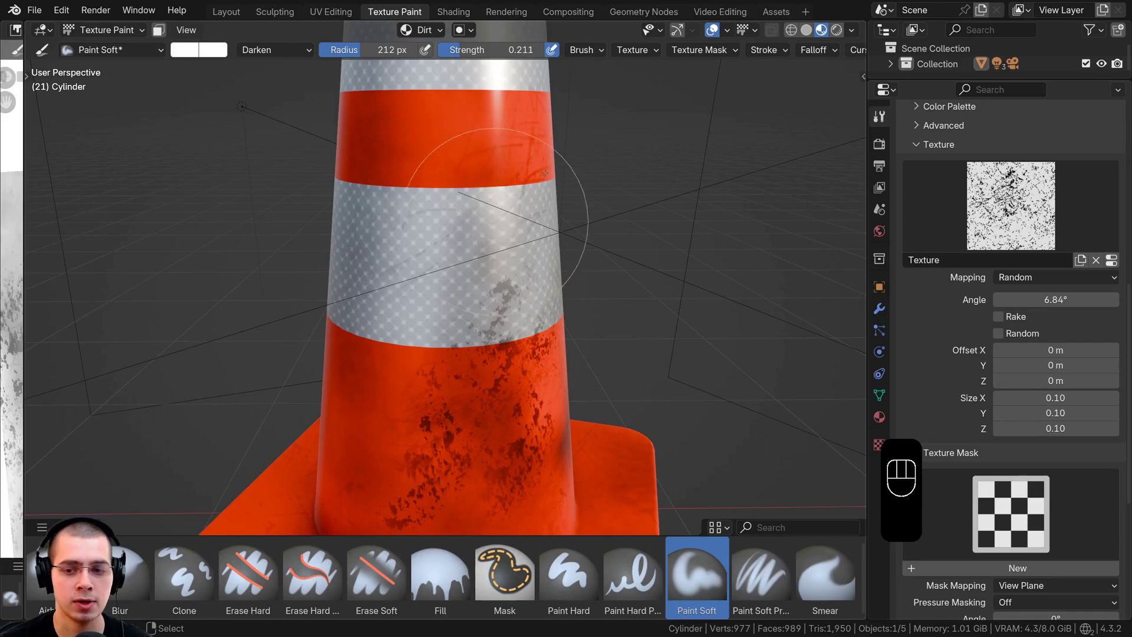
# Replace the brush texture's image file with Smear002_4K-JPG_Roughness.jpg from the Smear002_4K-JPG folder.
pyautogui.scroll(5, 906, 252)
pyautogui.click(879, 444)
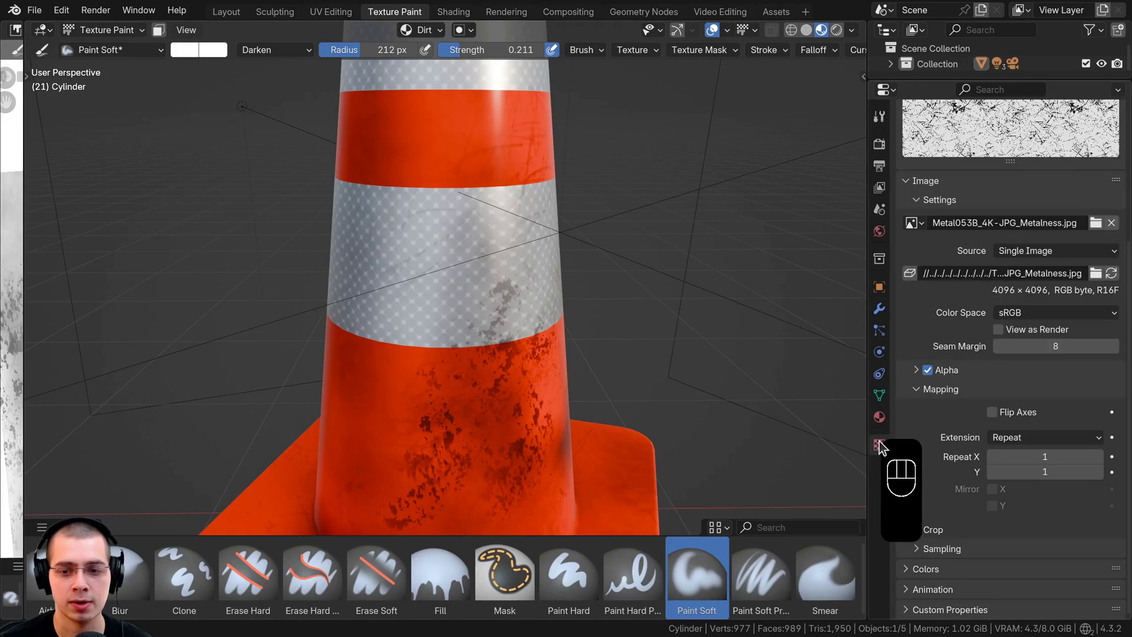
pyautogui.scroll(5, 1029, 348)
pyautogui.scroll(-1, 1074, 368)
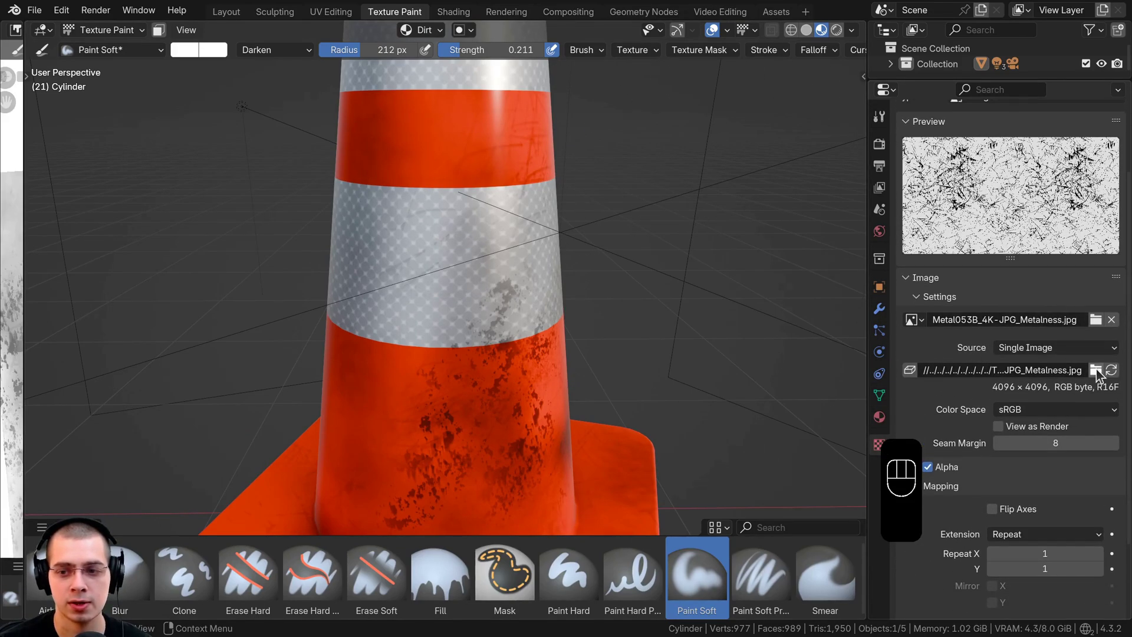
pyautogui.click(1095, 370)
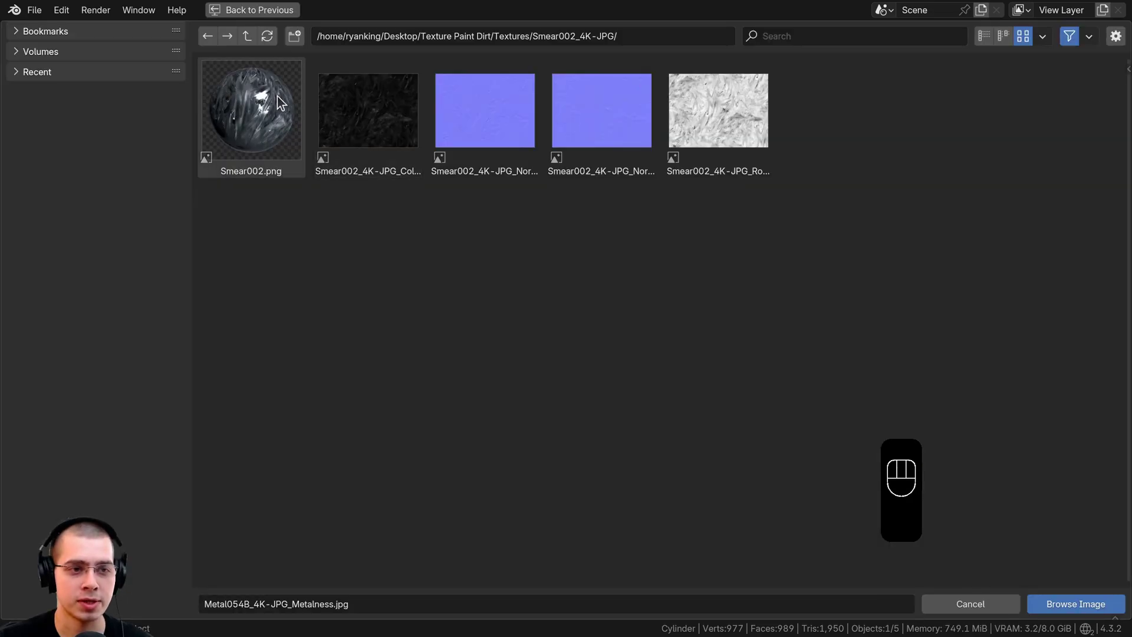
pyautogui.click(742, 143)
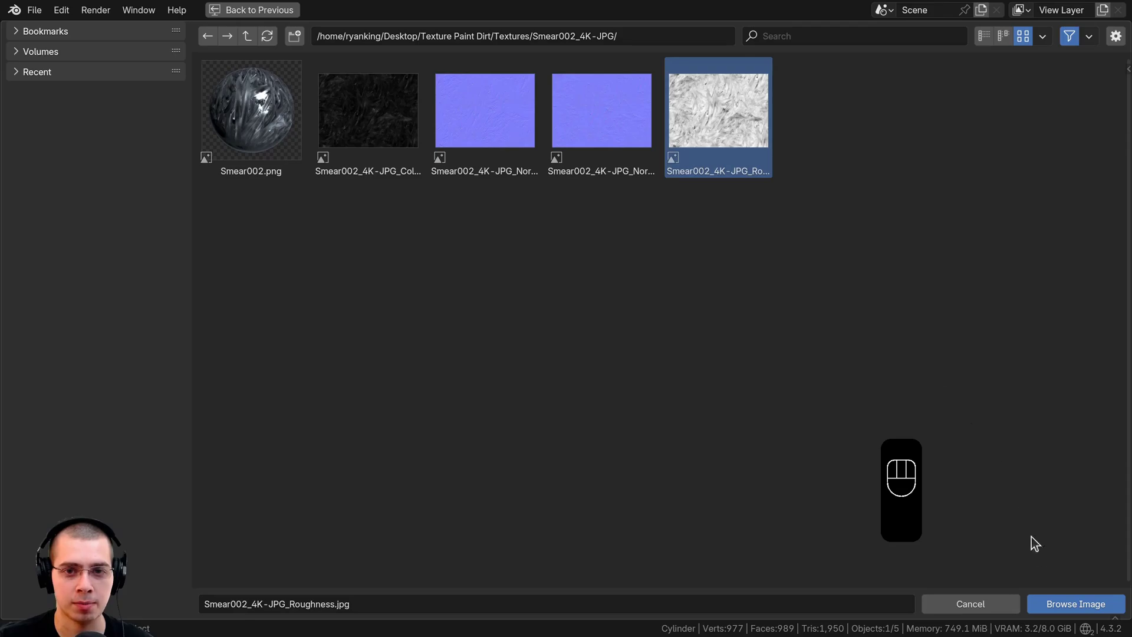
pyautogui.click(1057, 610)
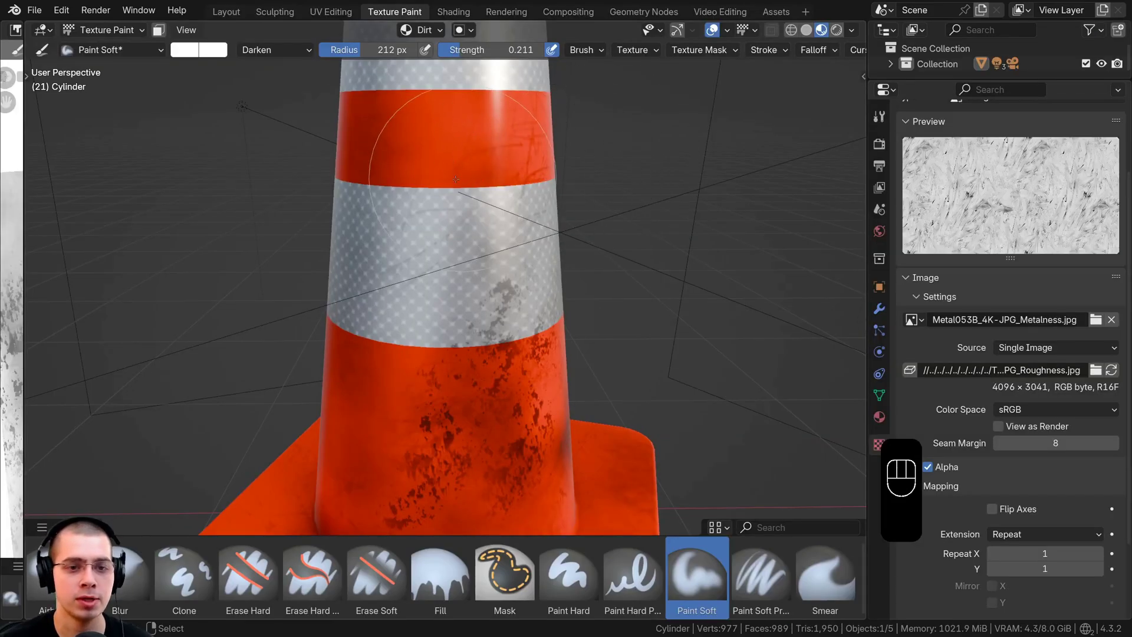
# Paint faint smear dirt on the lower orange section with the roughness image, working around the cone.
pyautogui.keyDown('shift'); pyautogui.moveTo(462, 184); pyautogui.dragTo(502, 223, button='middle'); pyautogui.keyUp('shift')
pyautogui.moveTo(483, 330); pyautogui.dragTo(525, 316, button='middle')
pyautogui.keyDown('shift'); pyautogui.moveTo(525, 316); pyautogui.dragTo(524, 156, button='middle'); pyautogui.keyUp('shift')
pyautogui.click(482, 285)
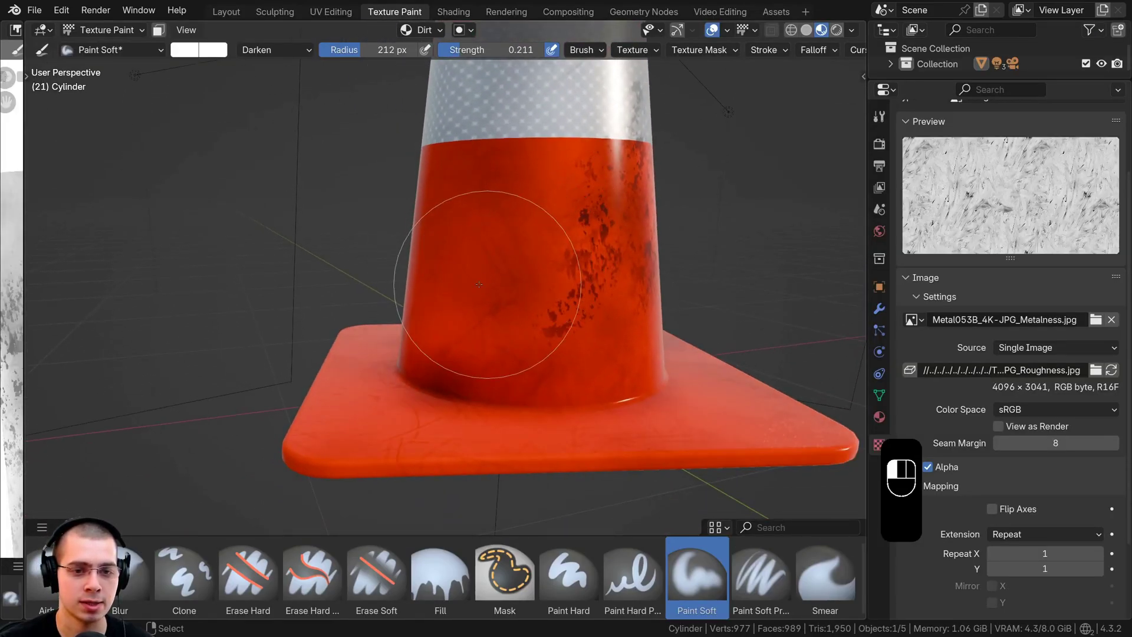
pyautogui.moveTo(483, 285); pyautogui.dragTo(525, 282, button='middle')
pyautogui.click(525, 283)
pyautogui.keyDown('shift'); pyautogui.moveTo(521, 201); pyautogui.dragTo(520, 285, button='middle'); pyautogui.keyUp('shift')
pyautogui.moveTo(521, 246)
pyautogui.keyDown('shift'); pyautogui.mouseDown(button='middle')
pyautogui.moveTo(522, 296)
pyautogui.moveTo(499, 273)
pyautogui.moveTo(394, 297)
pyautogui.moveTo(406, 274)
pyautogui.mouseUp(button='middle'); pyautogui.keyUp('shift')
pyautogui.moveTo(406, 274); pyautogui.dragTo(420, 334, button='middle')
pyautogui.keyDown('shift'); pyautogui.moveTo(420, 333); pyautogui.dragTo(539, 190, button='middle'); pyautogui.keyUp('shift')
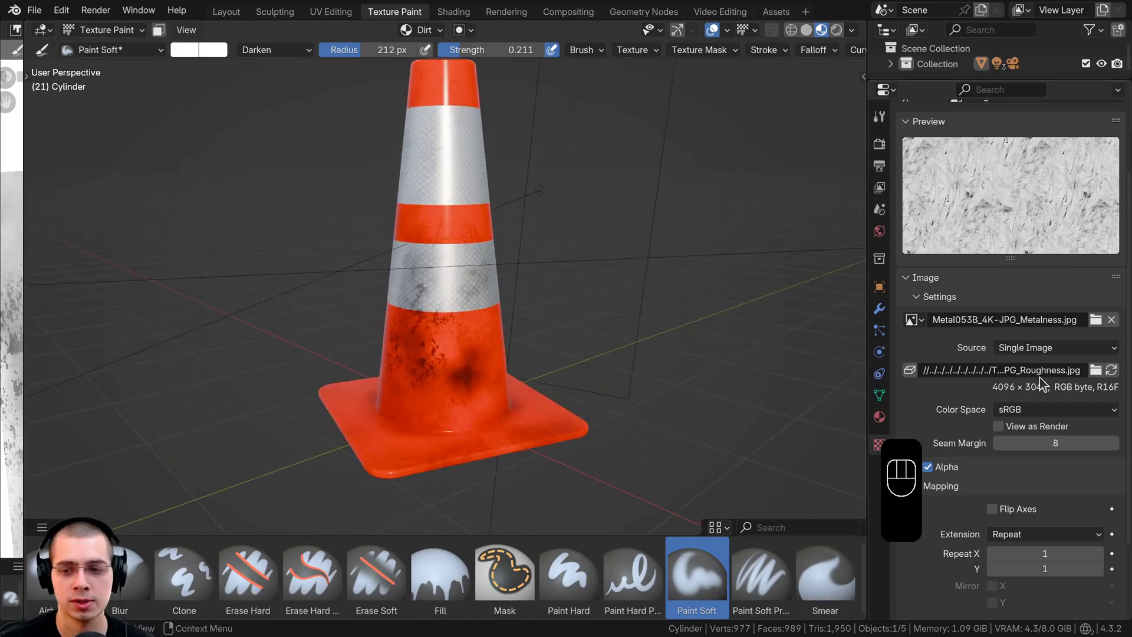
# Replace the brush texture's image file with SurfaceImperfections014_4K-JPG_Opacity.jpg from the SurfaceImperfections014_4K-JPG folder.
pyautogui.click(1096, 370)
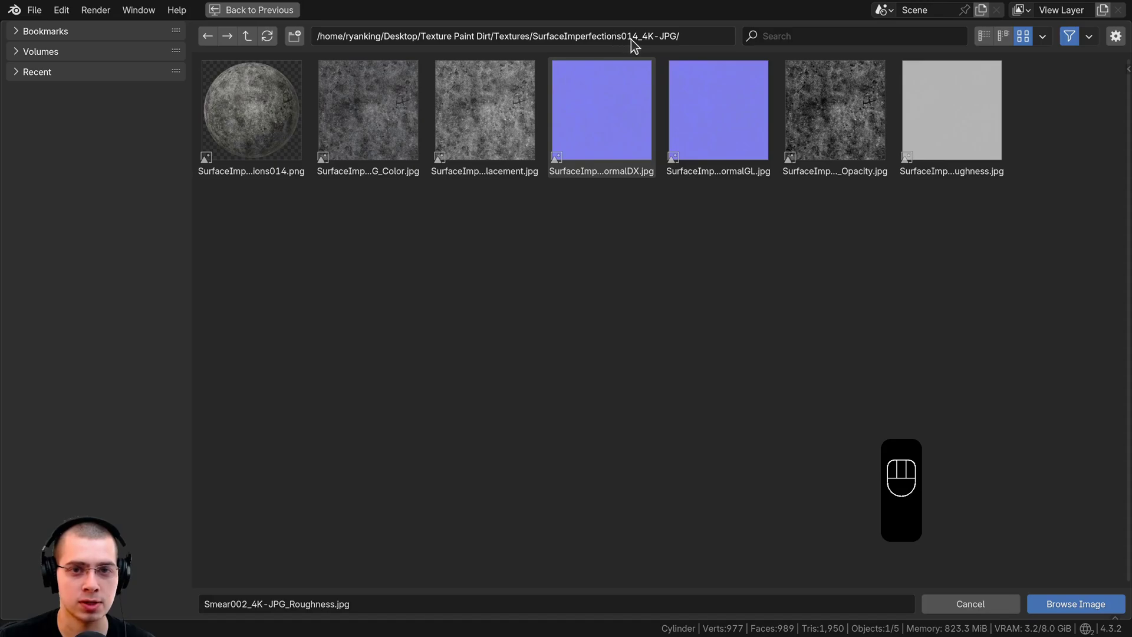
pyautogui.click(837, 111)
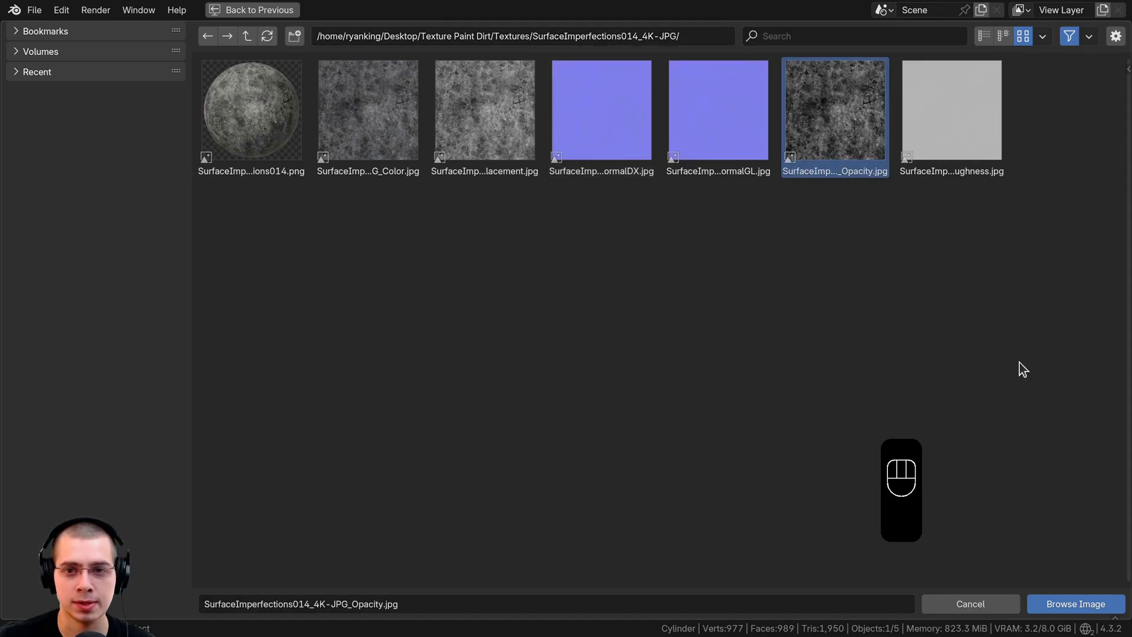
pyautogui.click(1074, 604)
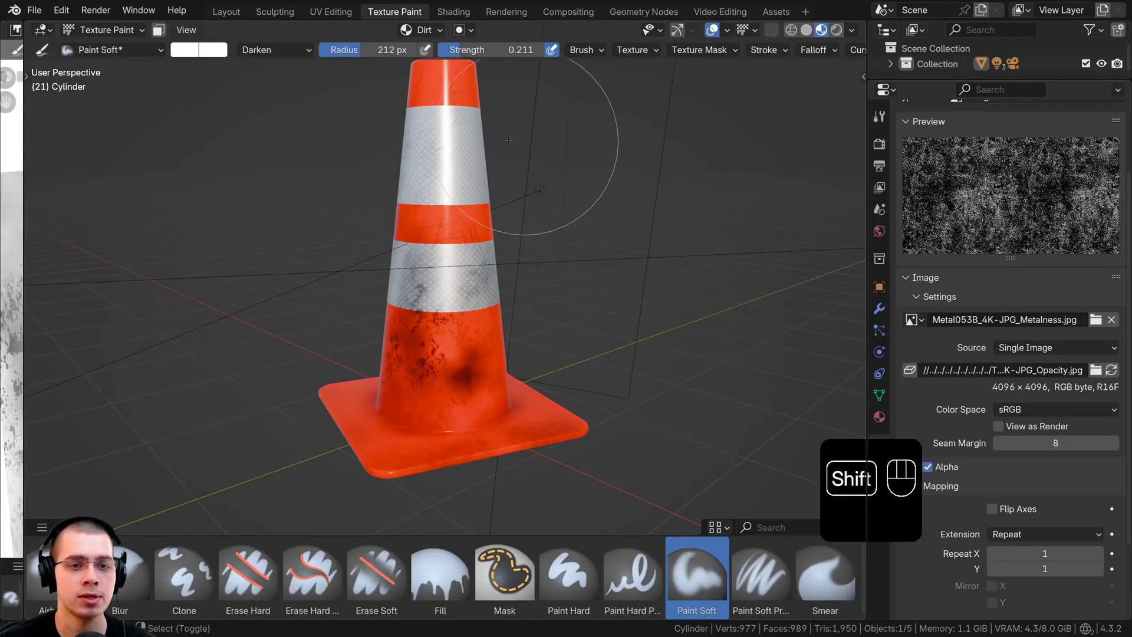
# Paint grunge dirt from the opacity image on the cone's lower reflective band and lower orange section.
pyautogui.keyDown('shift'); pyautogui.moveTo(523, 145); pyautogui.dragTo(564, 183, button='middle'); pyautogui.keyUp('shift')
pyautogui.scroll(4, 565, 183)
pyautogui.keyDown('shift'); pyautogui.moveTo(524, 262); pyautogui.dragTo(524, 162, button='middle'); pyautogui.keyUp('shift')
pyautogui.moveTo(481, 236); pyautogui.dragTo(543, 244, button='middle')
pyautogui.keyDown('shift'); pyautogui.moveTo(521, 187); pyautogui.dragTo(521, 150, button='middle'); pyautogui.keyUp('shift')
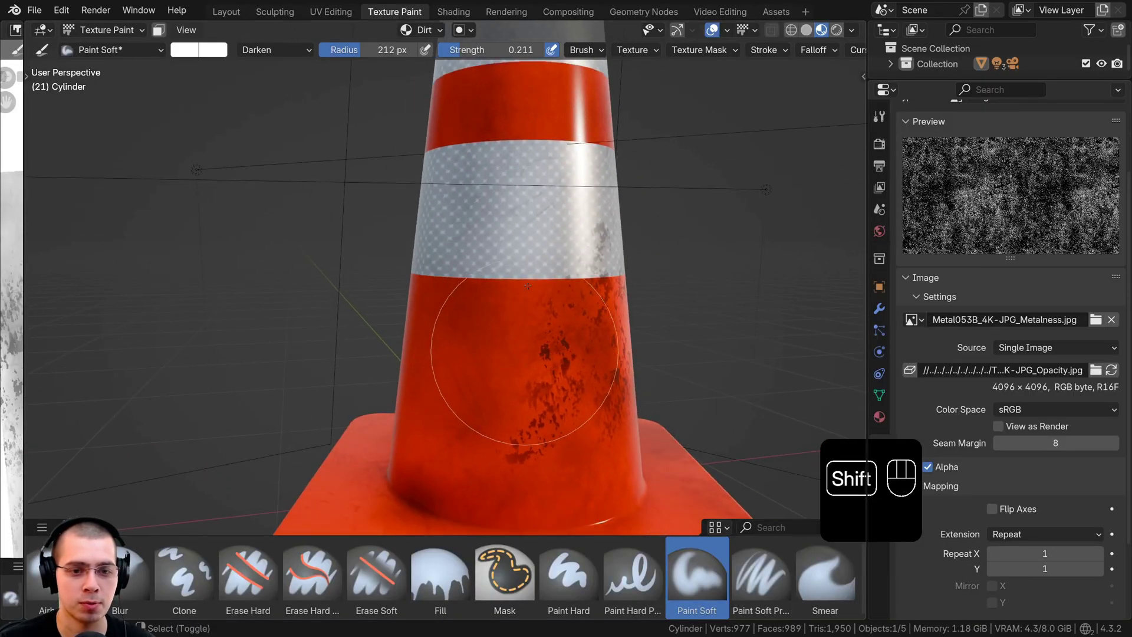
pyautogui.scroll(1, 525, 277)
pyautogui.keyDown('shift'); pyautogui.moveTo(523, 341); pyautogui.dragTo(425, 327, button='middle'); pyautogui.keyUp('shift')
pyautogui.moveTo(614, 284); pyautogui.dragTo(545, 219, button='middle')
pyautogui.scroll(1, 545, 219)
pyautogui.moveTo(501, 335); pyautogui.dragTo(586, 345, button='middle')
pyautogui.moveTo(505, 330); pyautogui.dragTo(560, 354, button='middle')
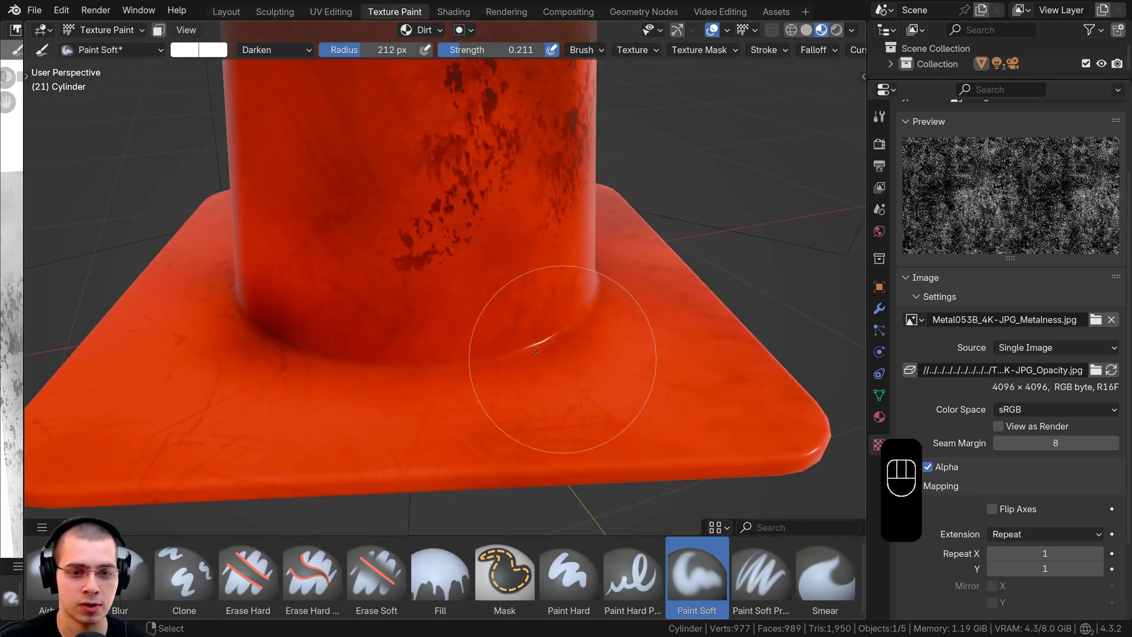
# Paint grunge dirt over the square base plate and its corners, working around the cone.
pyautogui.moveTo(463, 365); pyautogui.dragTo(601, 315, button='middle')
pyautogui.moveTo(501, 326)
pyautogui.mouseDown(button='middle')
pyautogui.moveTo(546, 330)
pyautogui.moveTo(436, 265)
pyautogui.moveTo(360, 259)
pyautogui.moveTo(383, 248)
pyautogui.moveTo(437, 321)
pyautogui.moveTo(477, 319)
pyautogui.moveTo(424, 263)
pyautogui.moveTo(431, 318)
pyautogui.mouseUp(button='middle')
pyautogui.moveTo(430, 319); pyautogui.dragTo(459, 354, button='middle')
pyautogui.keyDown('shift'); pyautogui.moveTo(459, 353); pyautogui.dragTo(474, 313, button='middle'); pyautogui.keyUp('shift')
pyautogui.moveTo(475, 312); pyautogui.dragTo(531, 328, button='middle')
pyautogui.moveTo(422, 322); pyautogui.dragTo(491, 324, button='middle')
pyautogui.keyDown('shift'); pyautogui.moveTo(301, 357); pyautogui.dragTo(442, 333, button='middle'); pyautogui.keyUp('shift')
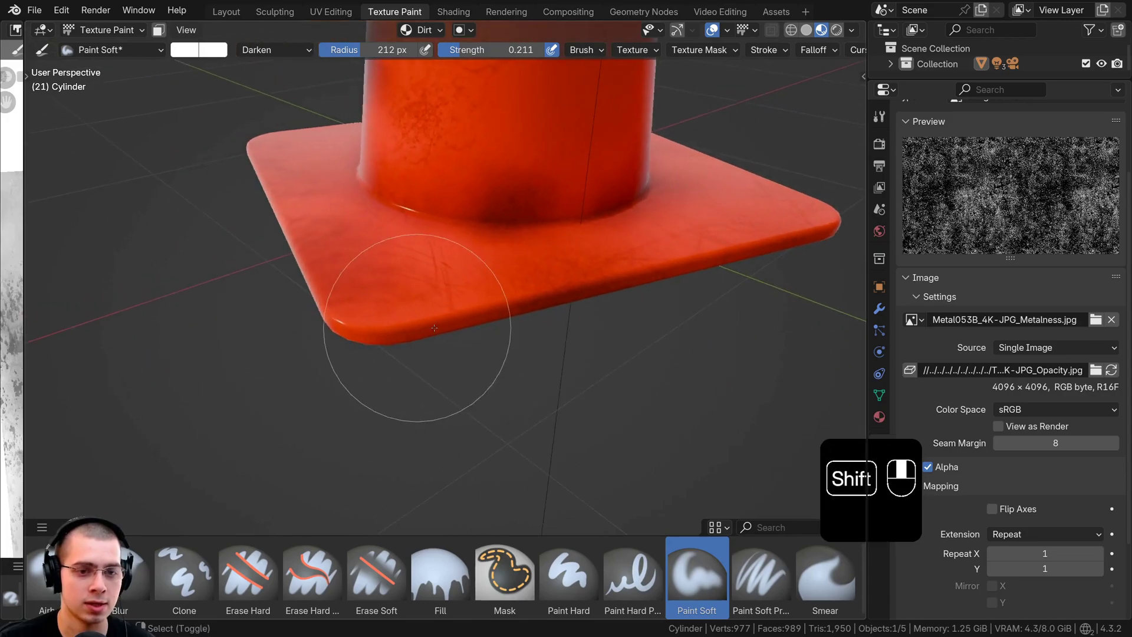
pyautogui.moveTo(363, 300); pyautogui.dragTo(440, 298, button='middle')
pyautogui.moveTo(350, 261); pyautogui.dragTo(283, 229)
pyautogui.moveTo(283, 232); pyautogui.dragTo(346, 299, button='middle')
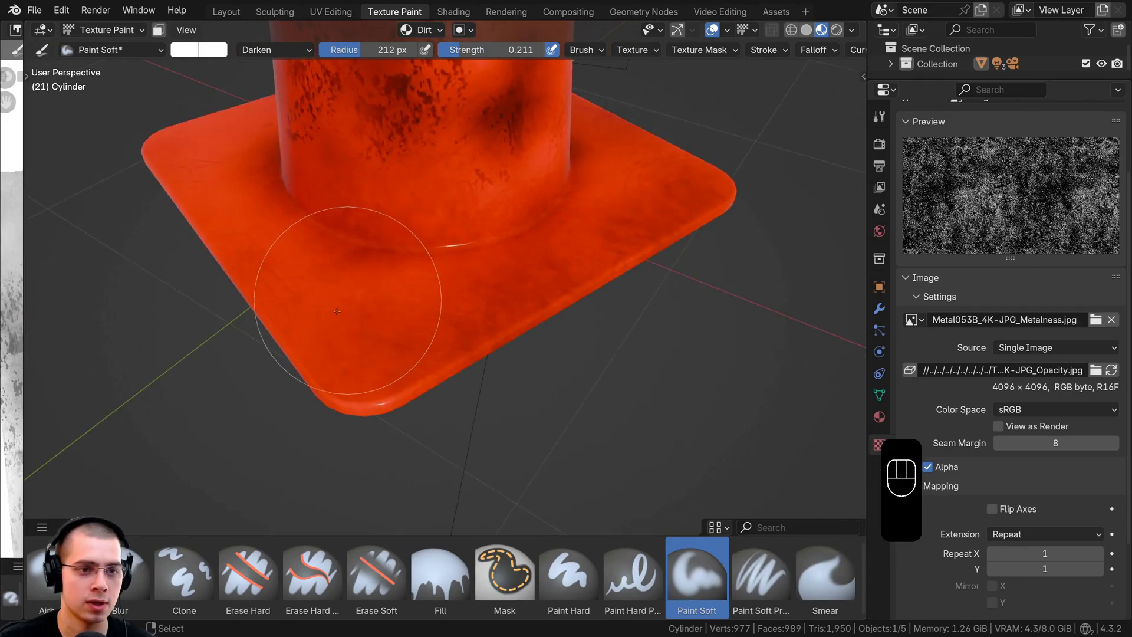
pyautogui.moveTo(289, 313); pyautogui.dragTo(211, 204)
pyautogui.moveTo(353, 271); pyautogui.dragTo(461, 129, button='middle')
# Enlarge the image editor and save the painted image as a Dirt PNG file in the V3 folder.
pyautogui.moveTo(25, 116); pyautogui.dragTo(411, 117)
pyautogui.keyDown('ctrl'); pyautogui.moveTo(254, 182); pyautogui.dragTo(257, 211, button='middle'); pyautogui.keyUp('ctrl')
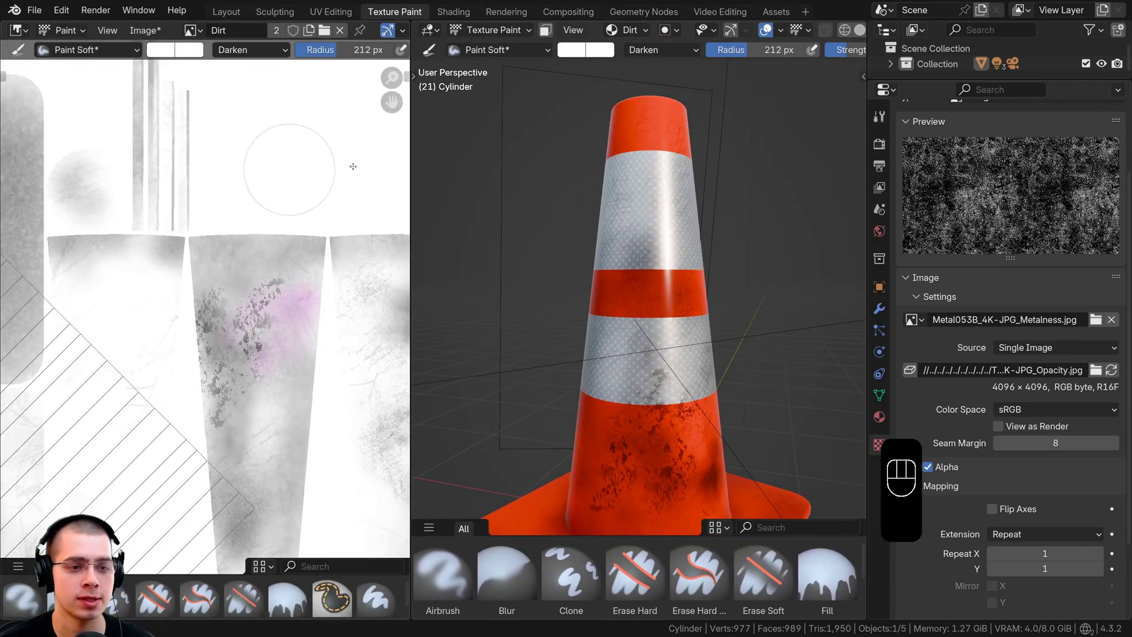
pyautogui.keyDown('ctrl'); pyautogui.moveTo(524, 210); pyautogui.dragTo(514, 235, button='middle'); pyautogui.keyUp('ctrl')
pyautogui.keyDown('ctrl'); pyautogui.moveTo(238, 189); pyautogui.dragTo(244, 235, button='middle'); pyautogui.keyUp('ctrl')
pyautogui.moveTo(279, 189); pyautogui.dragTo(300, 207, button='middle')
pyautogui.click(147, 35)
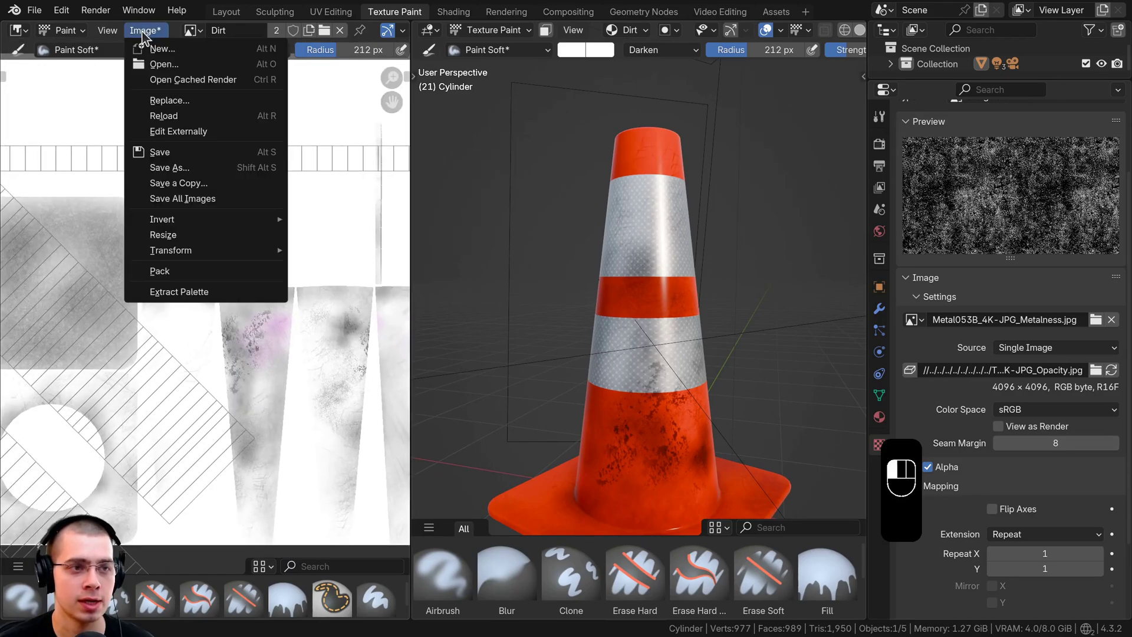
pyautogui.click(171, 167)
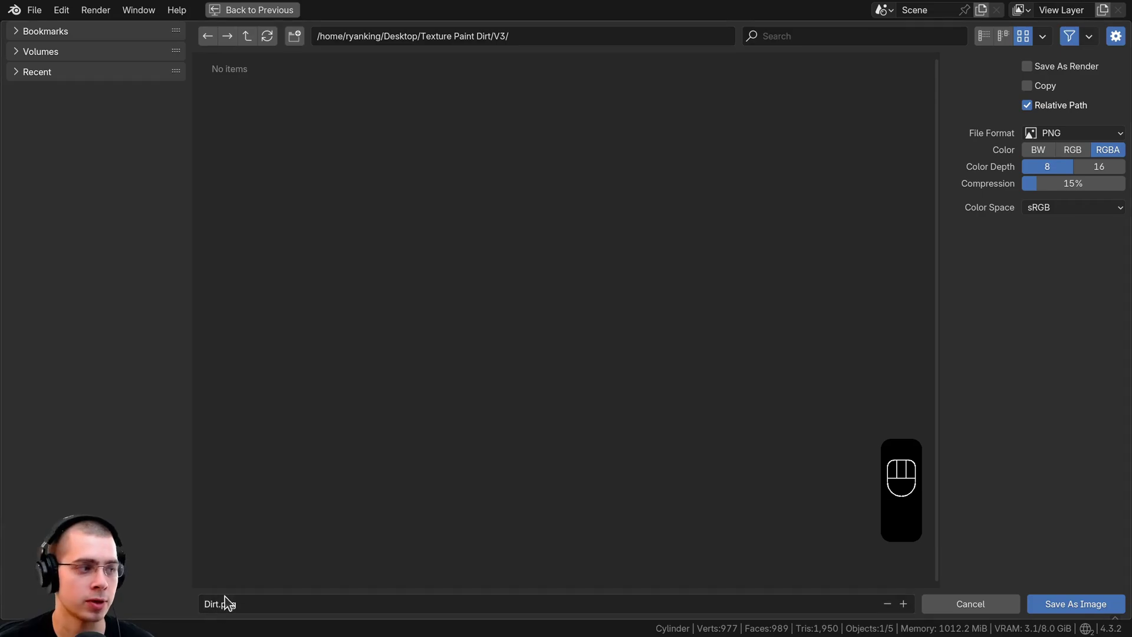
pyautogui.click(1045, 602)
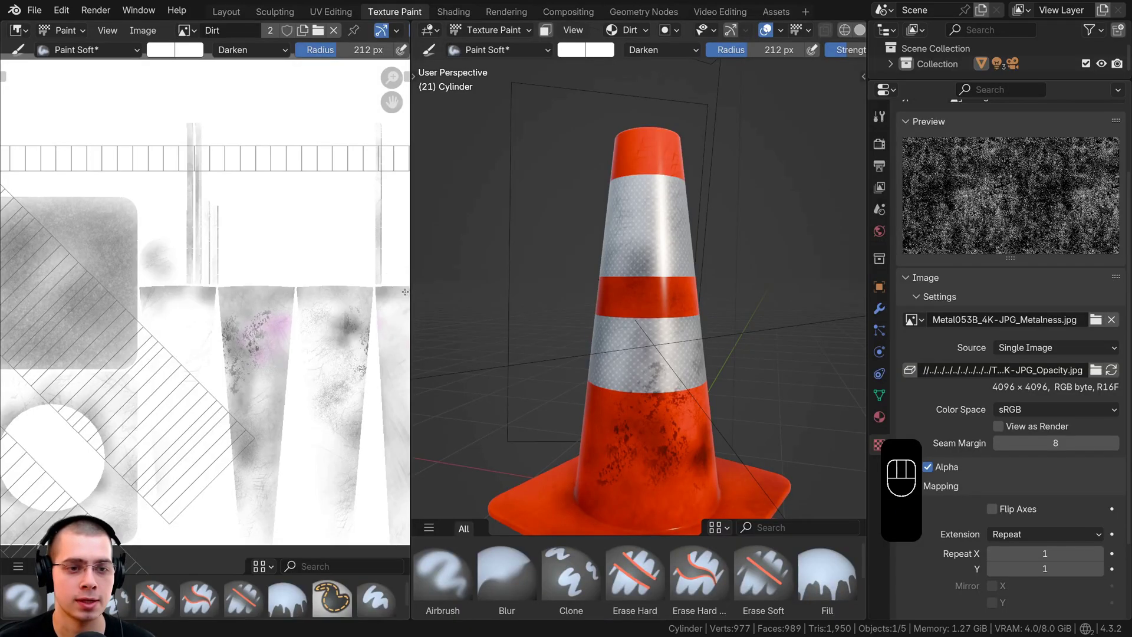
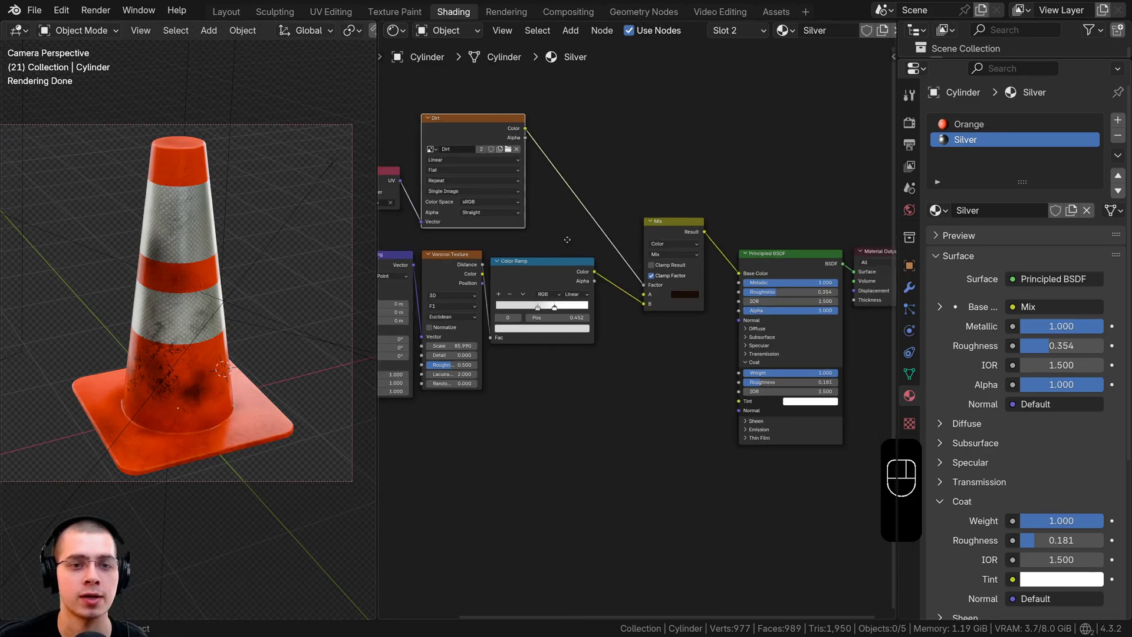
# In the Orange material, connect the Dirt image's Color output to the Principled BSDF's Roughness input.
pyautogui.click(960, 124)
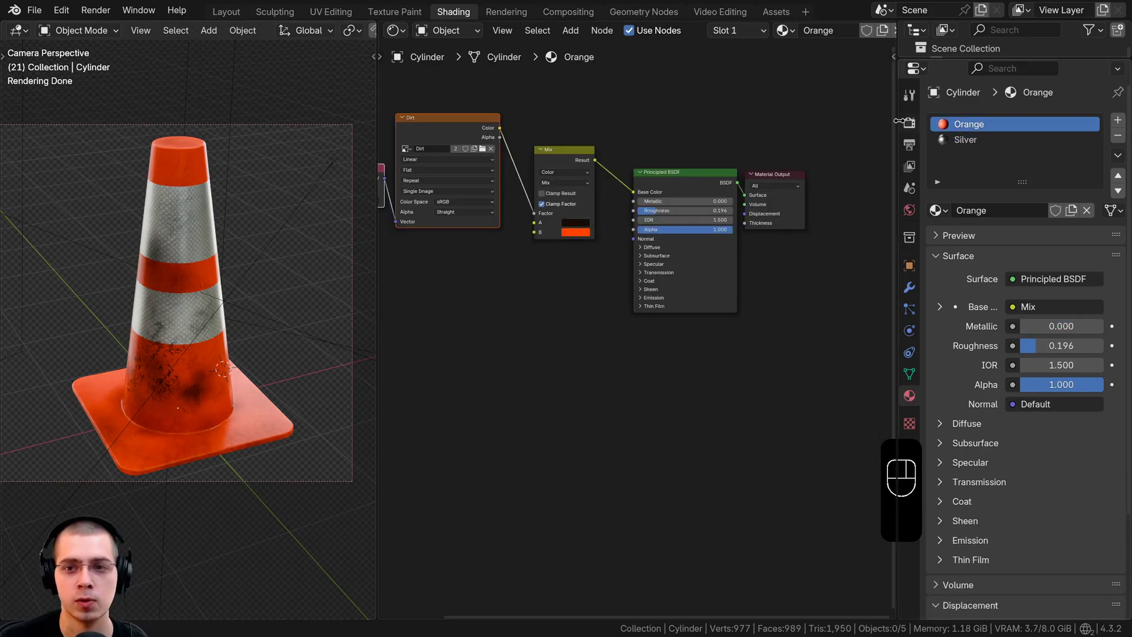
pyautogui.moveTo(896, 121); pyautogui.dragTo(1051, 201)
pyautogui.scroll(4, 686, 228)
pyautogui.press('a')
pyautogui.moveTo(525, 132); pyautogui.dragTo(571, 108, button='middle')
pyautogui.click(526, 117)
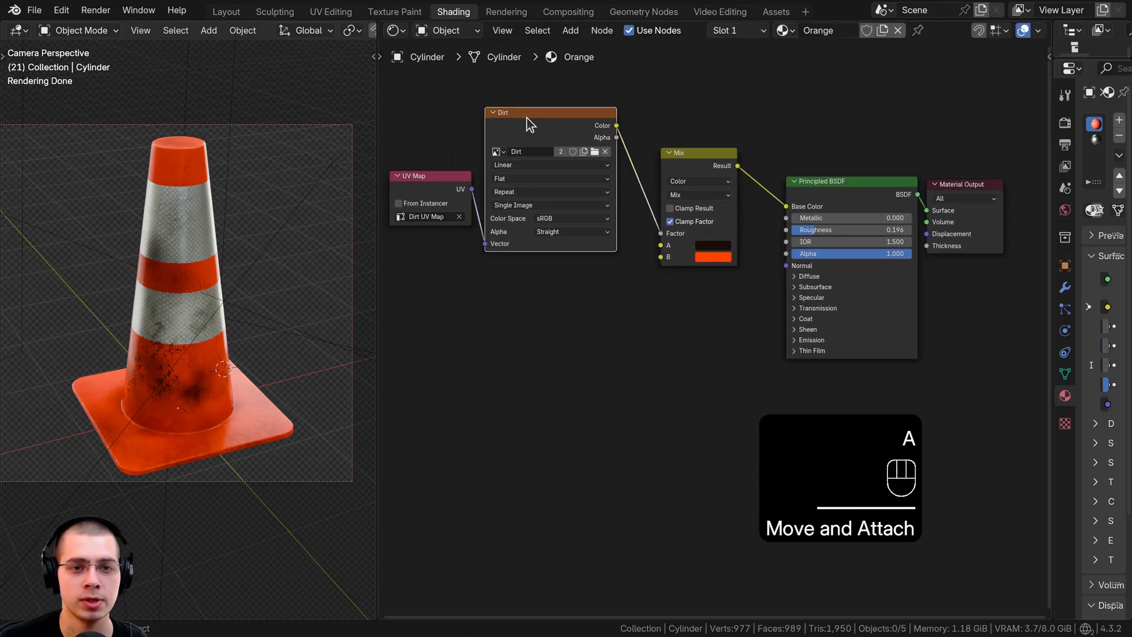
pyautogui.moveTo(616, 125); pyautogui.dragTo(767, 285)
pyautogui.moveTo(780, 232); pyautogui.dragTo(786, 230)
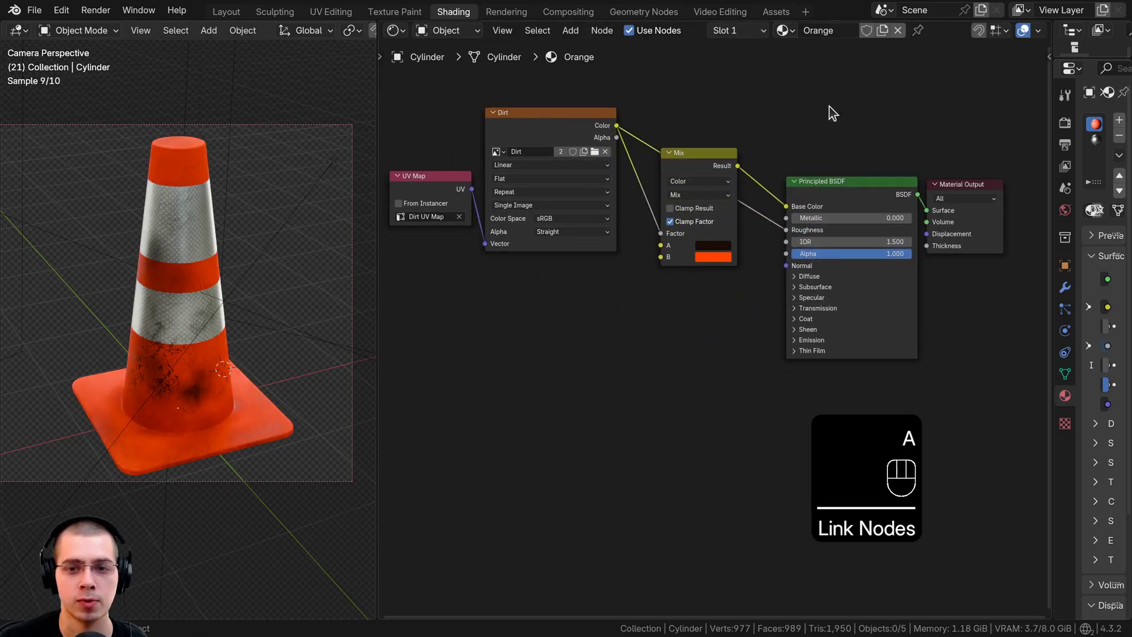
# Move the Principled BSDF and Material Output nodes farther from the Mix node to make room.
pyautogui.moveTo(846, 119); pyautogui.dragTo(990, 277)
pyautogui.press('g')
pyautogui.click(1029, 295)
pyautogui.press('a')
pyautogui.moveTo(310, 348); pyautogui.dragTo(299, 348, button='middle')
pyautogui.scroll(6, 311, 330)
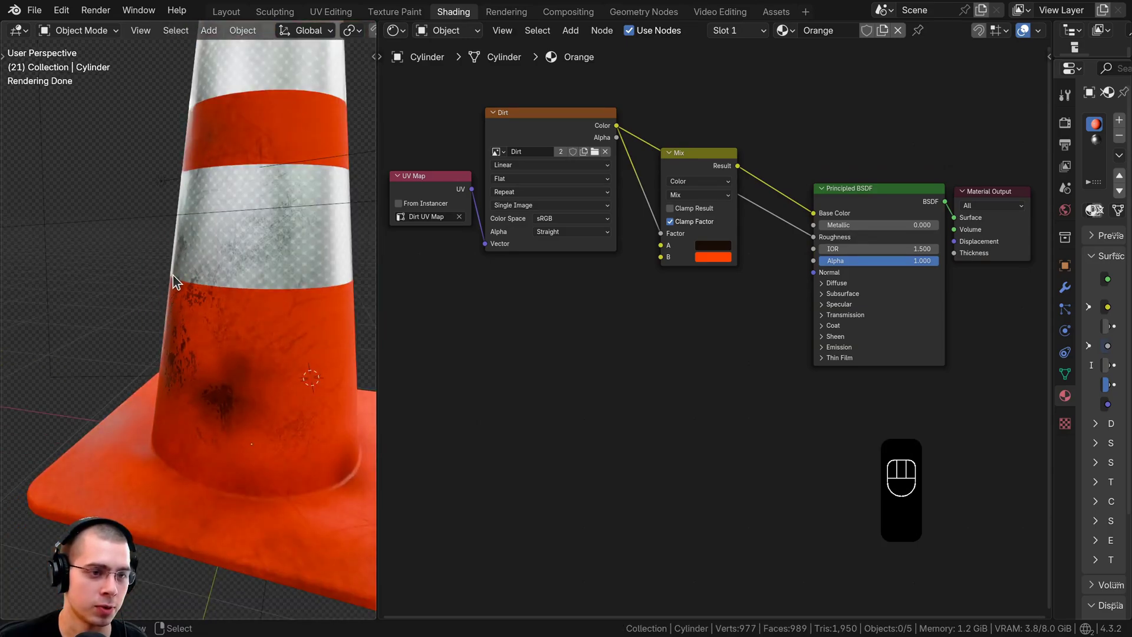
pyautogui.scroll(2, 208, 264)
pyautogui.scroll(-2, 718, 311)
# Add a Color Ramp node on the link between the Dirt image and Roughness, placed below the Mix node.
pyautogui.hotkey('shift', 'a')
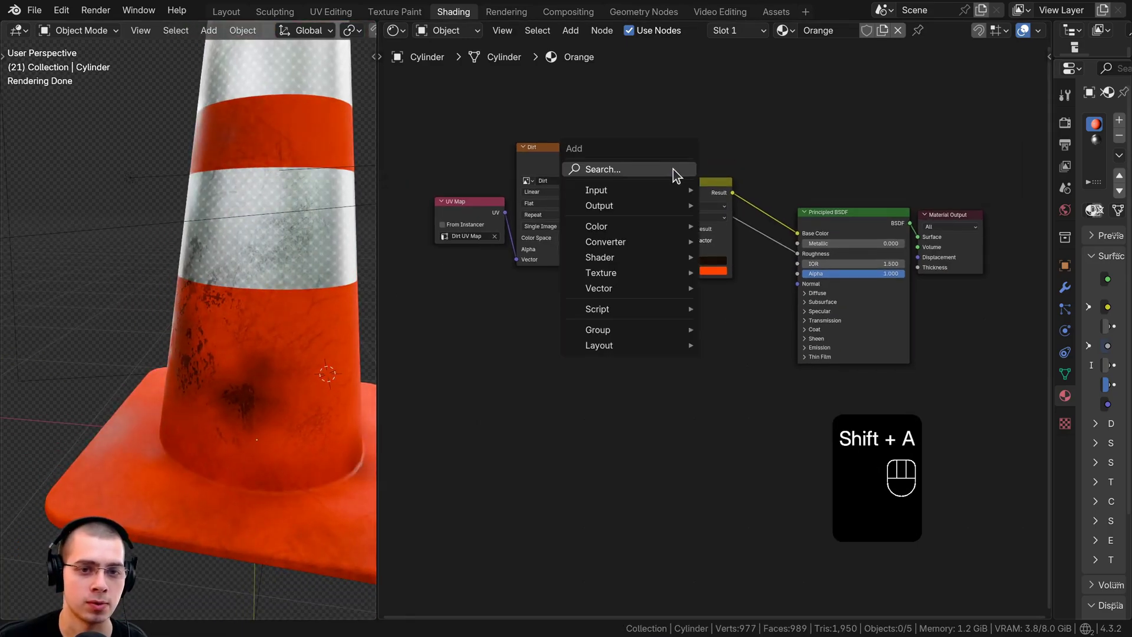
pyautogui.write('col')
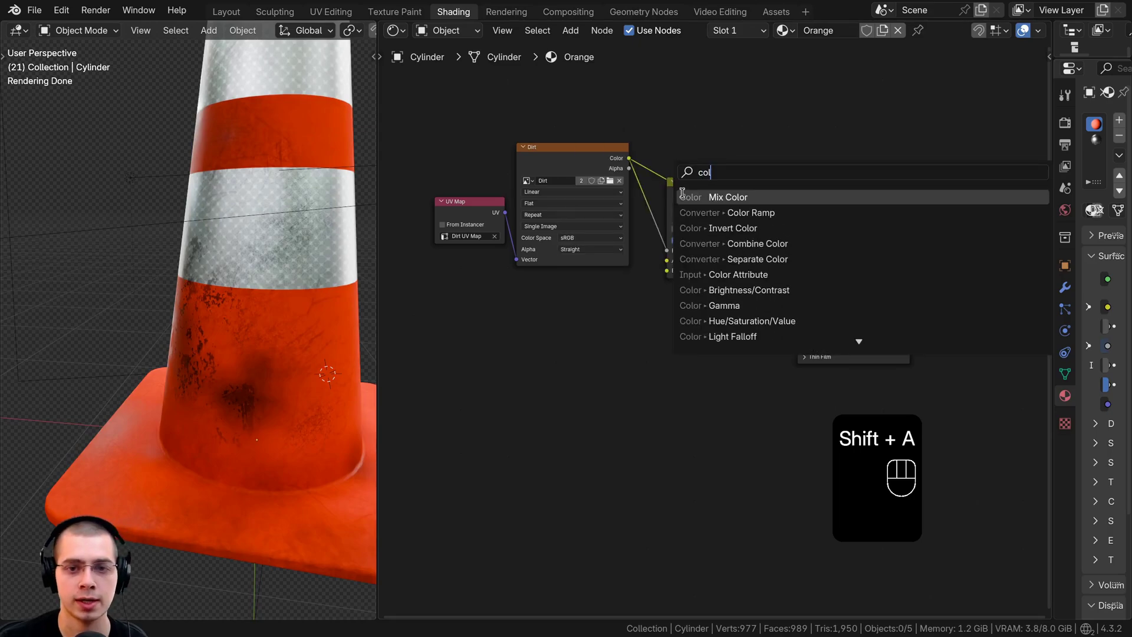
pyautogui.press('Return')
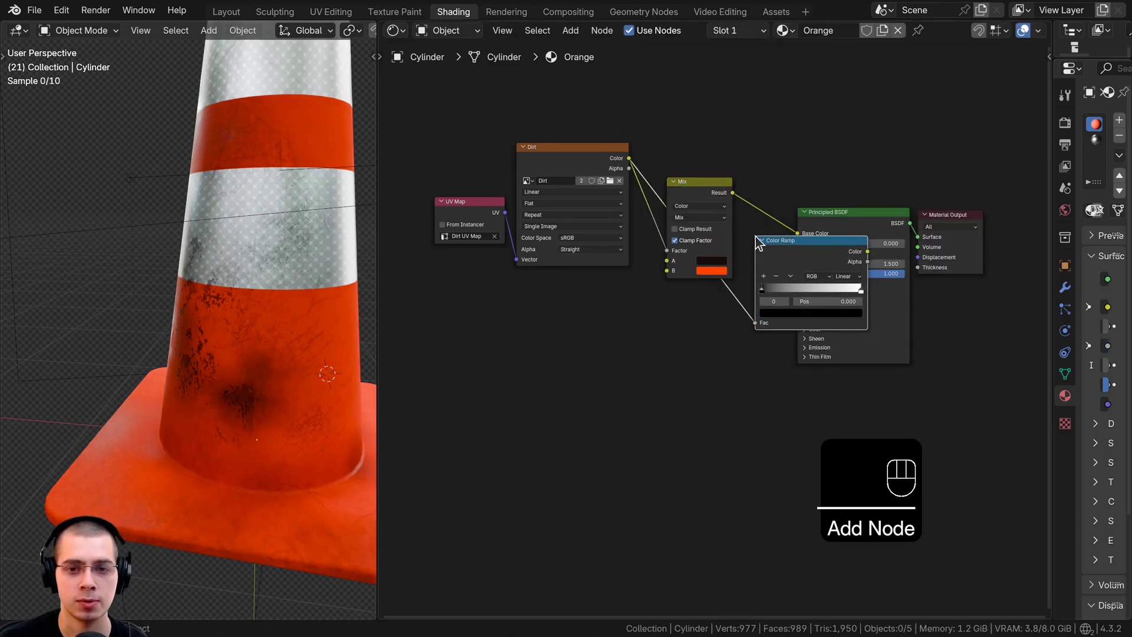
pyautogui.click(734, 273)
pyautogui.moveTo(735, 269); pyautogui.dragTo(735, 324)
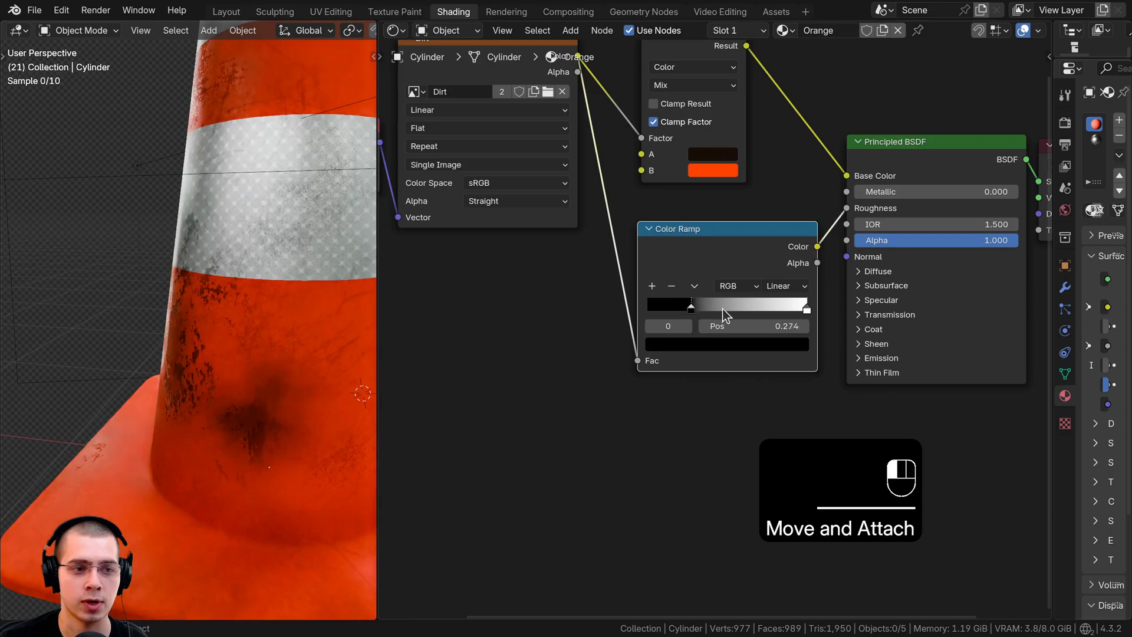
# Narrow the Color Ramp's contrast with the black stop at 0.510 and the white stop at 0.580.
pyautogui.moveTo(776, 313); pyautogui.dragTo(744, 313)
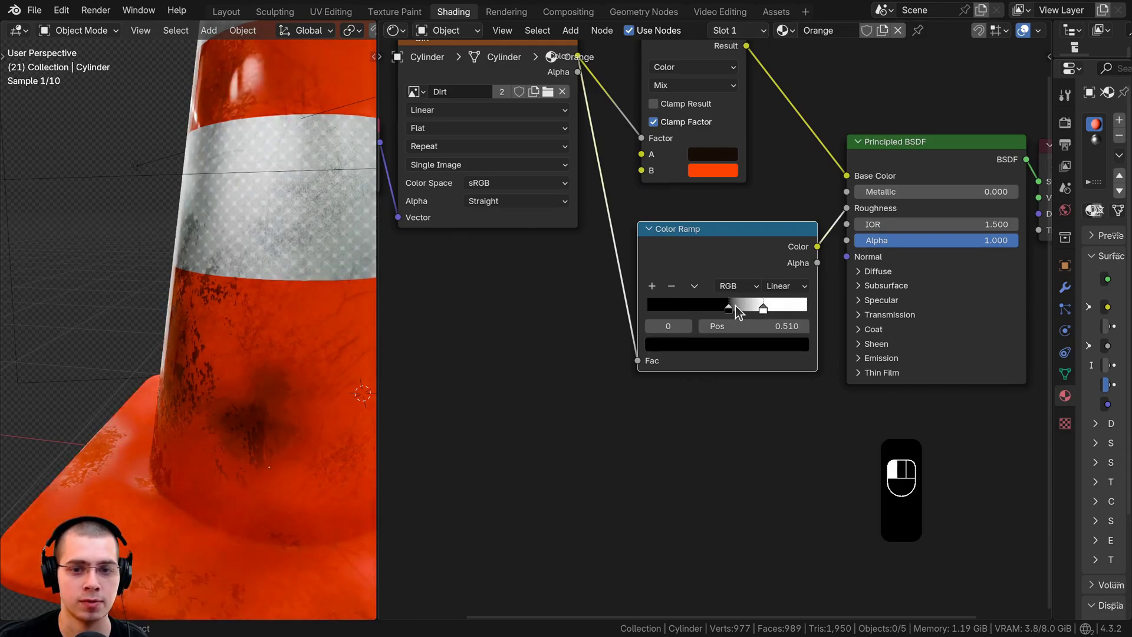
pyautogui.scroll(-3, 260, 218)
pyautogui.moveTo(260, 218); pyautogui.dragTo(282, 307, button='middle')
pyautogui.scroll(3, 260, 271)
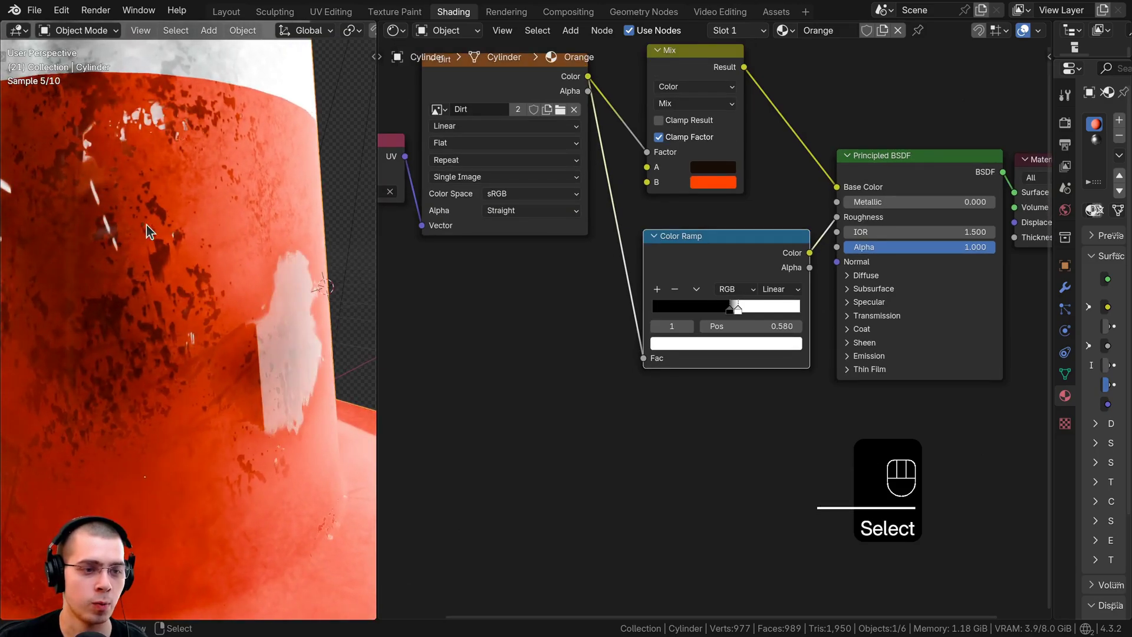
pyautogui.moveTo(189, 281); pyautogui.dragTo(182, 370, button='middle')
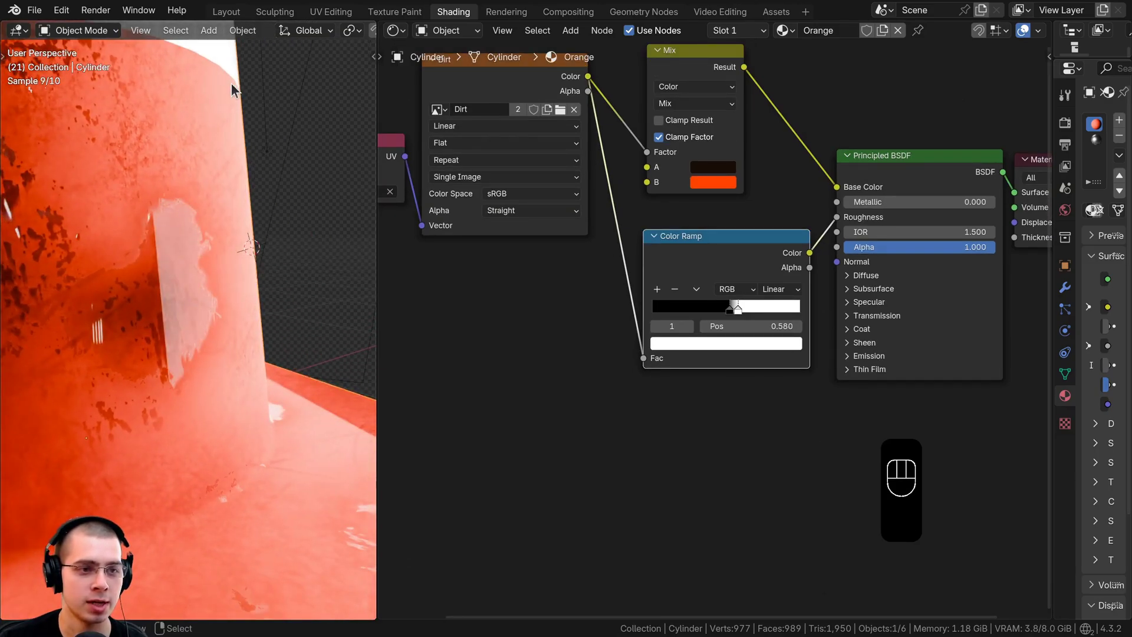
pyautogui.keyDown('shift'); pyautogui.moveTo(198, 175); pyautogui.dragTo(201, 212, button='middle'); pyautogui.keyUp('shift')
# Flip the Color Ramp, then set its white stop to position 0.118 and its black stop to 0.749.
pyautogui.moveTo(718, 309); pyautogui.dragTo(682, 298)
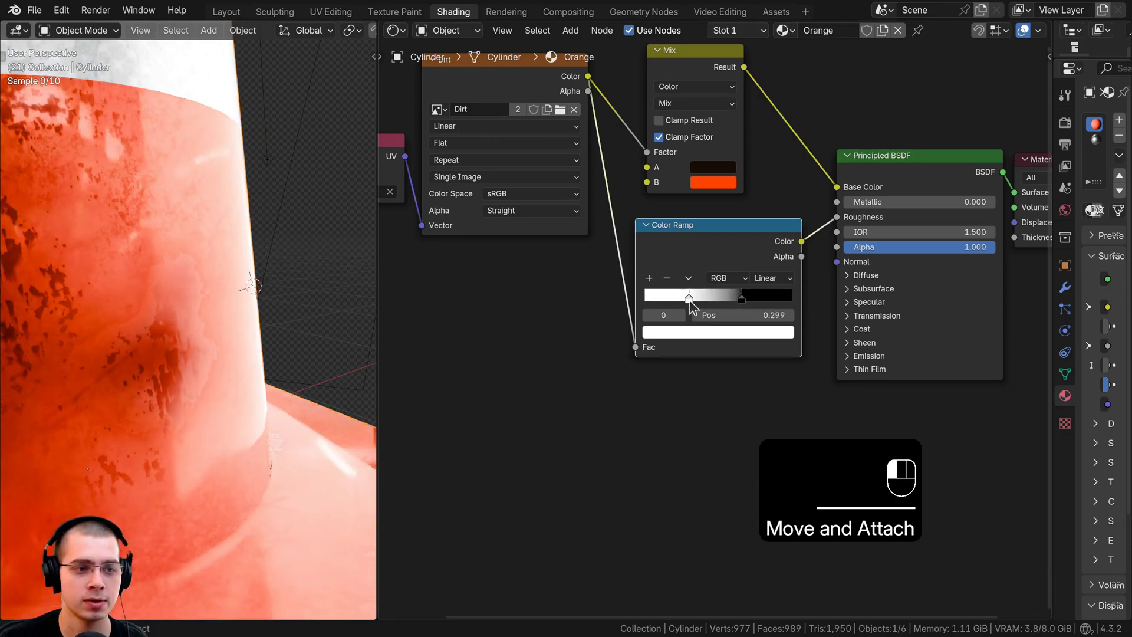
pyautogui.keyDown('shift'); pyautogui.moveTo(192, 81); pyautogui.dragTo(187, 133, button='middle'); pyautogui.keyUp('shift')
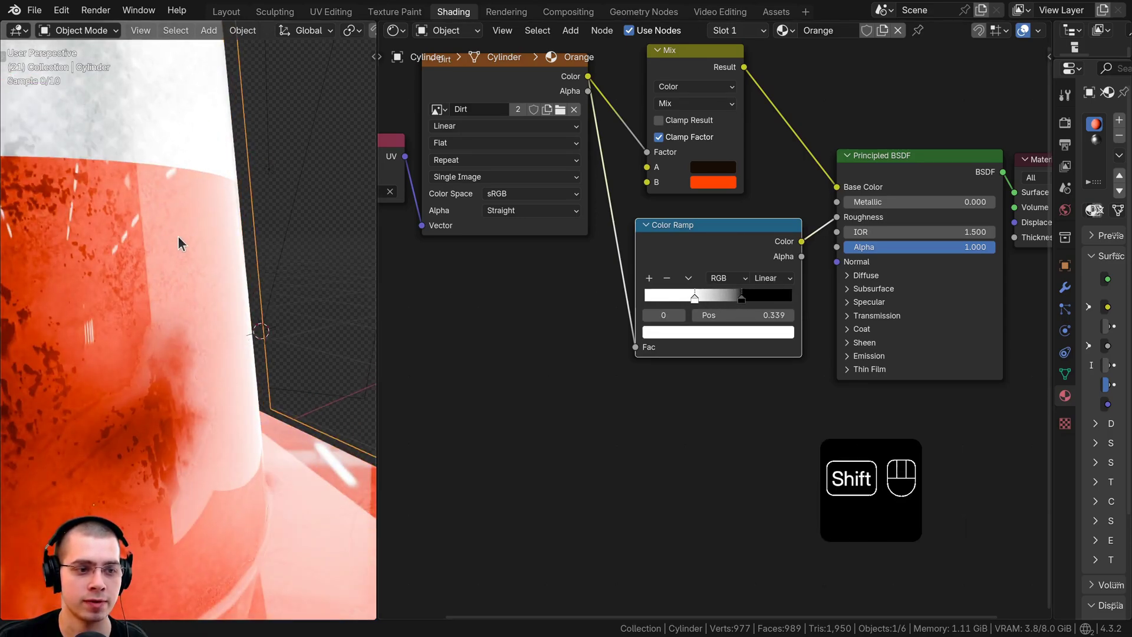
pyautogui.keyDown('shift'); pyautogui.moveTo(179, 244); pyautogui.dragTo(175, 391, button='middle'); pyautogui.keyUp('shift')
pyautogui.scroll(1, 561, 312)
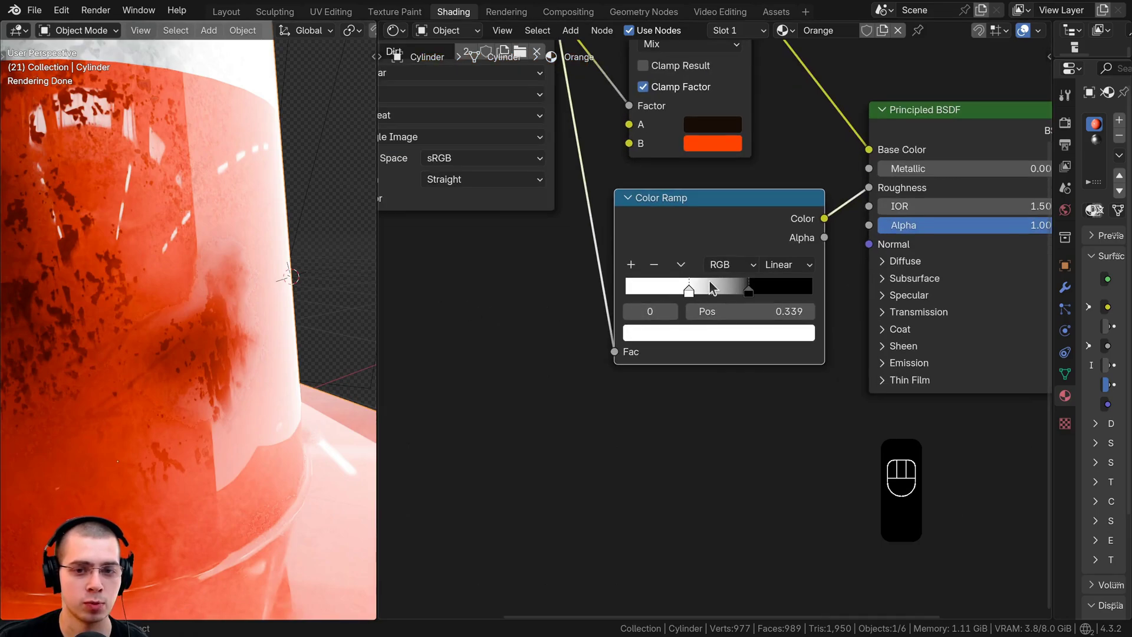
pyautogui.moveTo(694, 297); pyautogui.dragTo(662, 298)
pyautogui.moveTo(741, 299); pyautogui.dragTo(776, 305)
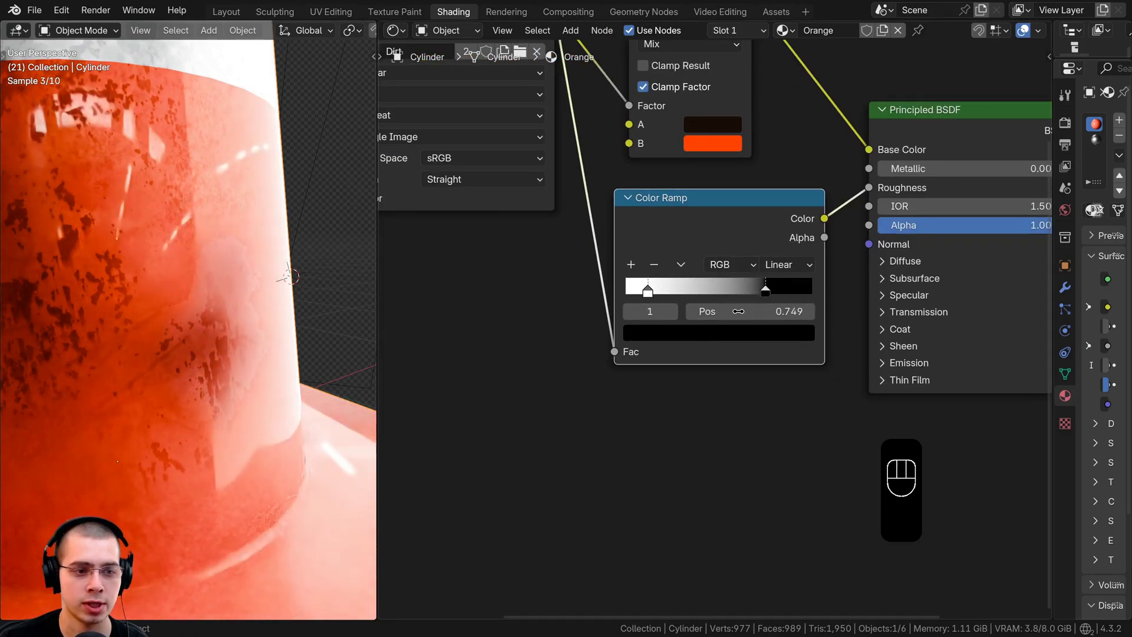
# Try pure white (#FFFFFFFF) as the color of the Color Ramp's stop at 0.749.
pyautogui.scroll(-1, 629, 393)
pyautogui.click(699, 377)
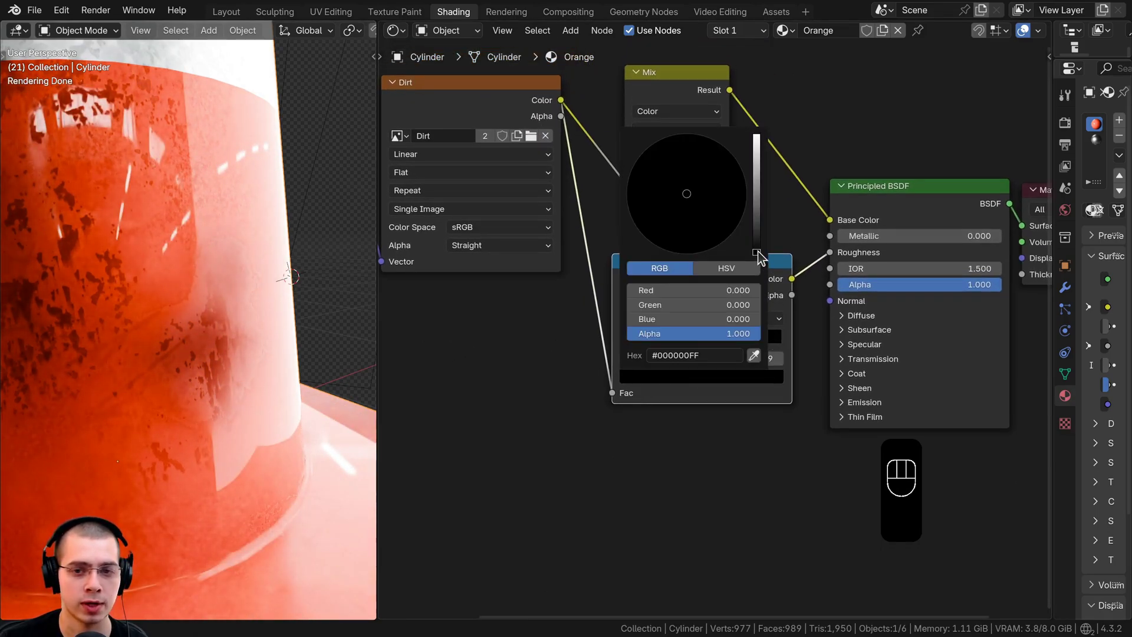
pyautogui.moveTo(759, 254); pyautogui.dragTo(757, 133)
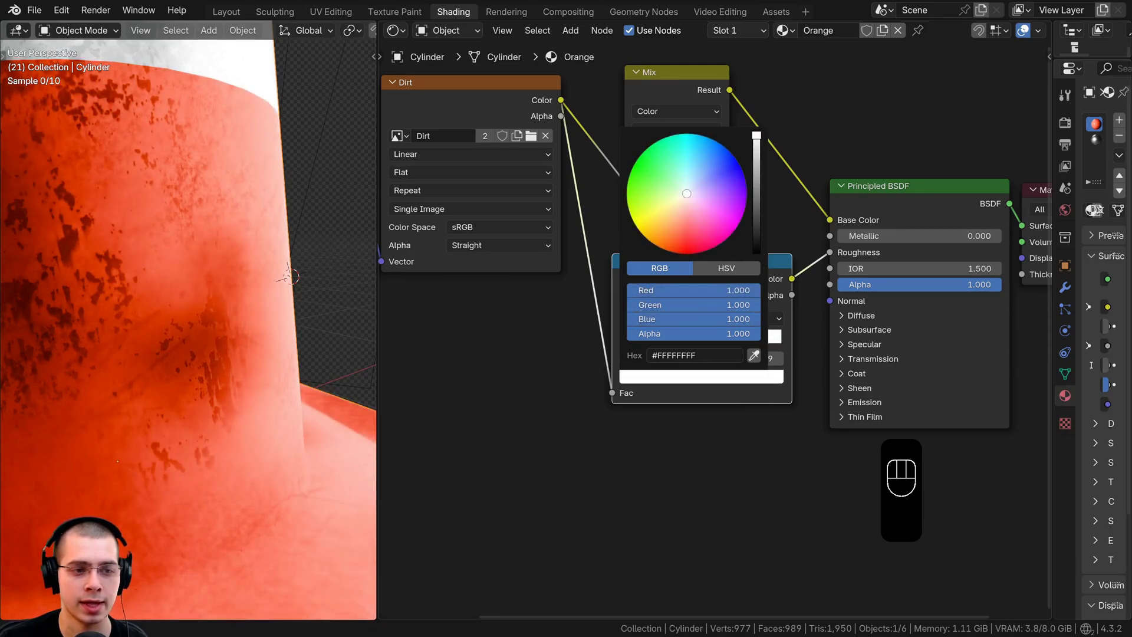
pyautogui.moveTo(207, 152); pyautogui.dragTo(221, 174, button='middle')
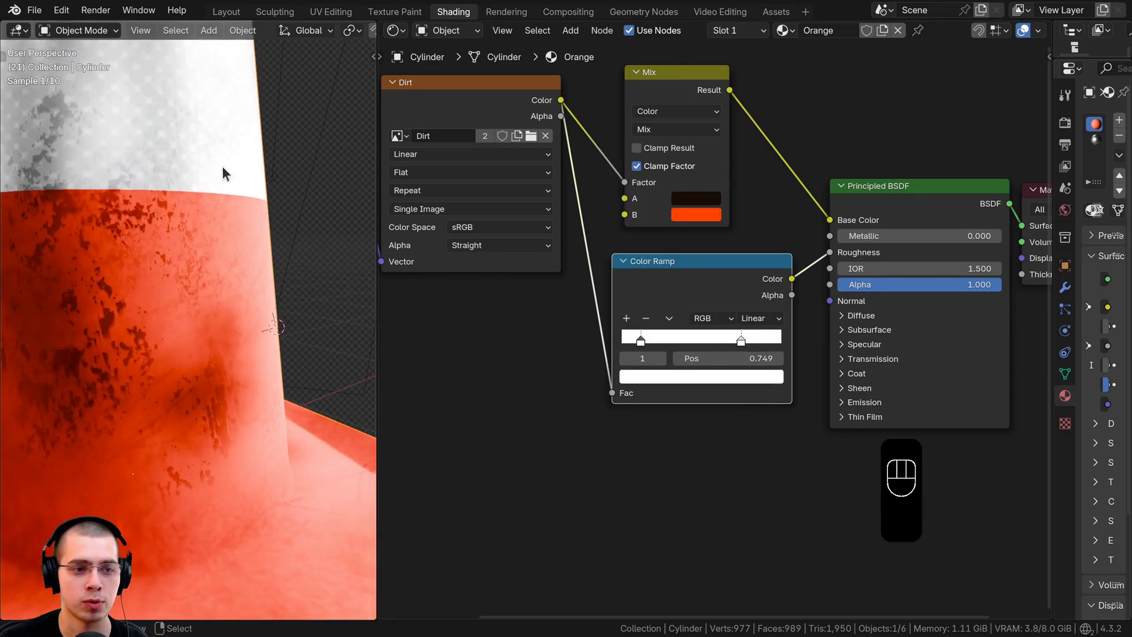
# Darken the Color Ramp's second stop to a medium gray so clean orange areas are moderately glossy.
pyautogui.click(697, 378)
pyautogui.moveTo(756, 136); pyautogui.dragTo(756, 212)
pyautogui.keyDown('ctrl'); pyautogui.scroll(3, 686, 193); pyautogui.keyUp('ctrl')
pyautogui.moveTo(177, 245); pyautogui.dragTo(168, 245, button='middle')
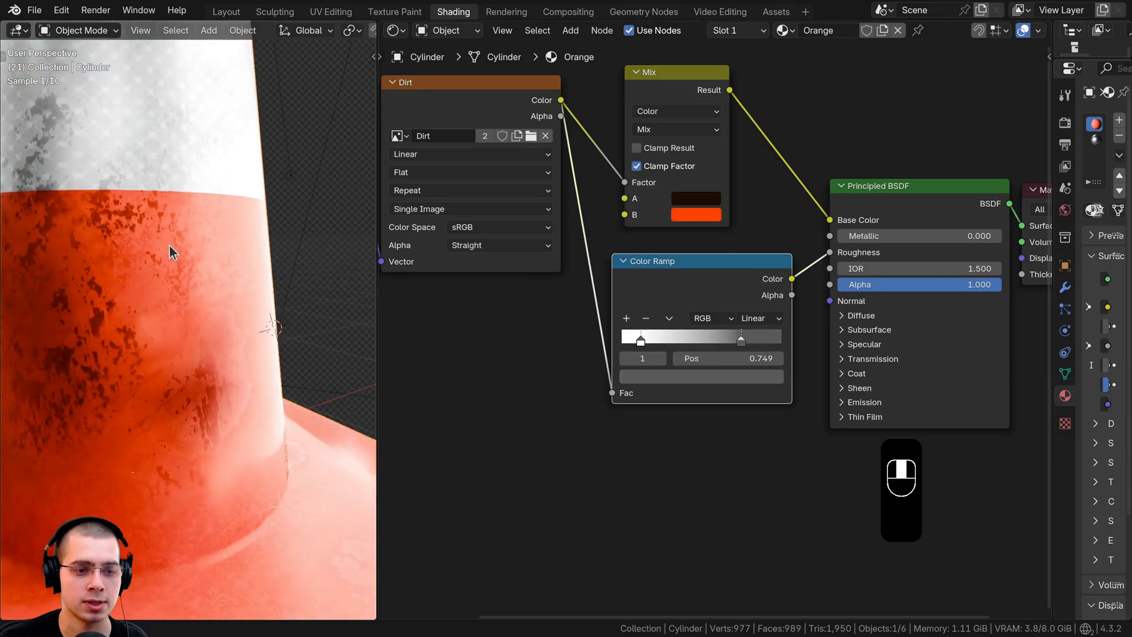
pyautogui.click(672, 376)
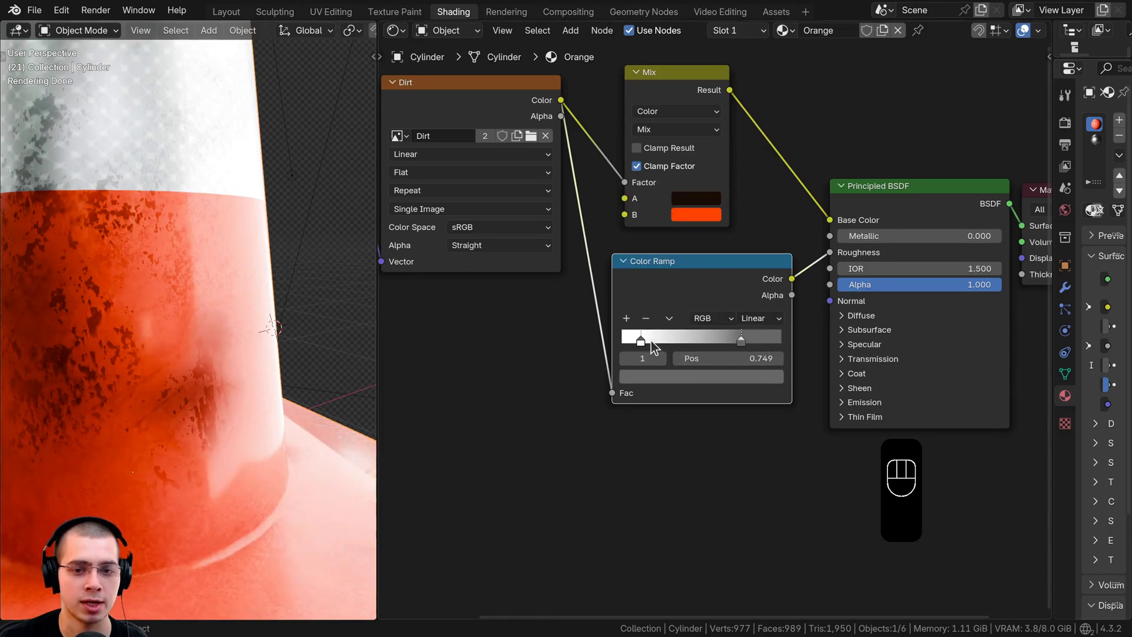
# Set the brightness of the Color Ramp's first stop to pure white for fully rough dirt.
pyautogui.click(649, 379)
pyautogui.moveTo(756, 149)
pyautogui.mouseDown()
pyautogui.moveTo(756, 248)
pyautogui.moveTo(756, 134)
pyautogui.mouseUp()
pyautogui.scroll(-5, 190, 363)
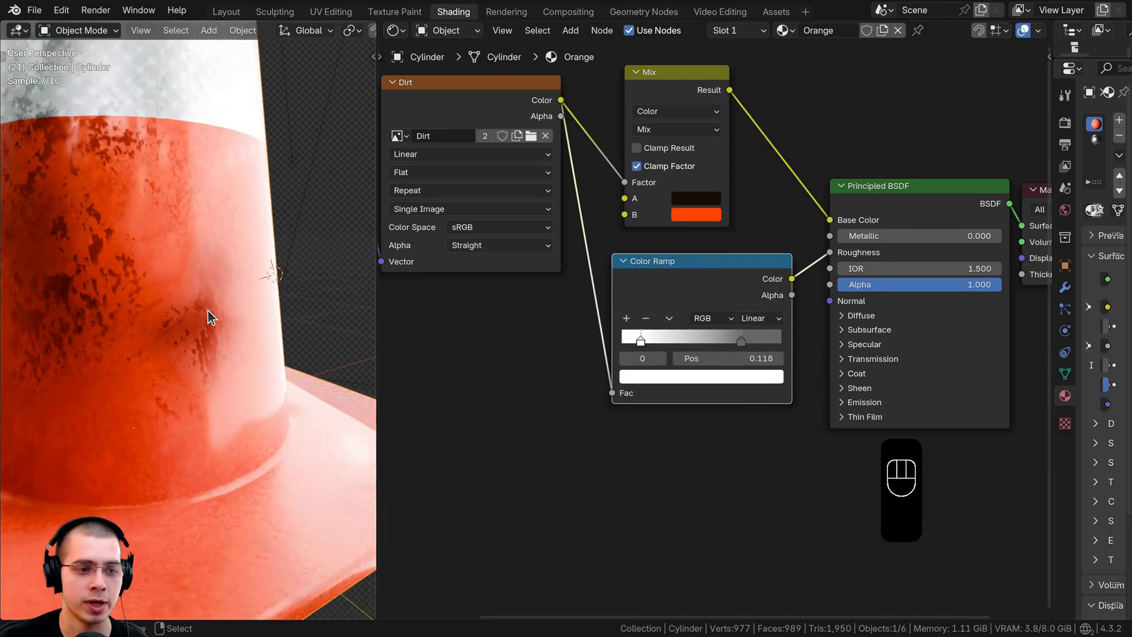
pyautogui.moveTo(223, 238); pyautogui.dragTo(195, 236, button='middle')
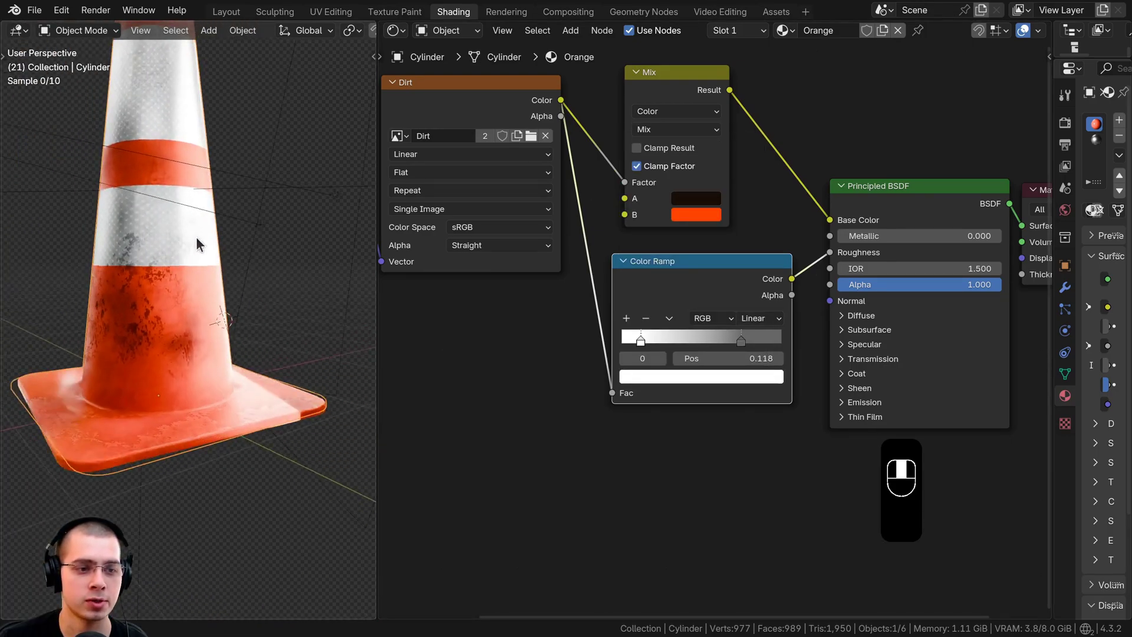
pyautogui.scroll(4, 235, 360)
pyautogui.scroll(-4, 235, 360)
pyautogui.moveTo(177, 395); pyautogui.dragTo(136, 392, button='middle')
pyautogui.keyDown('shift'); pyautogui.moveTo(136, 391); pyautogui.dragTo(191, 333, button='middle'); pyautogui.keyUp('shift')
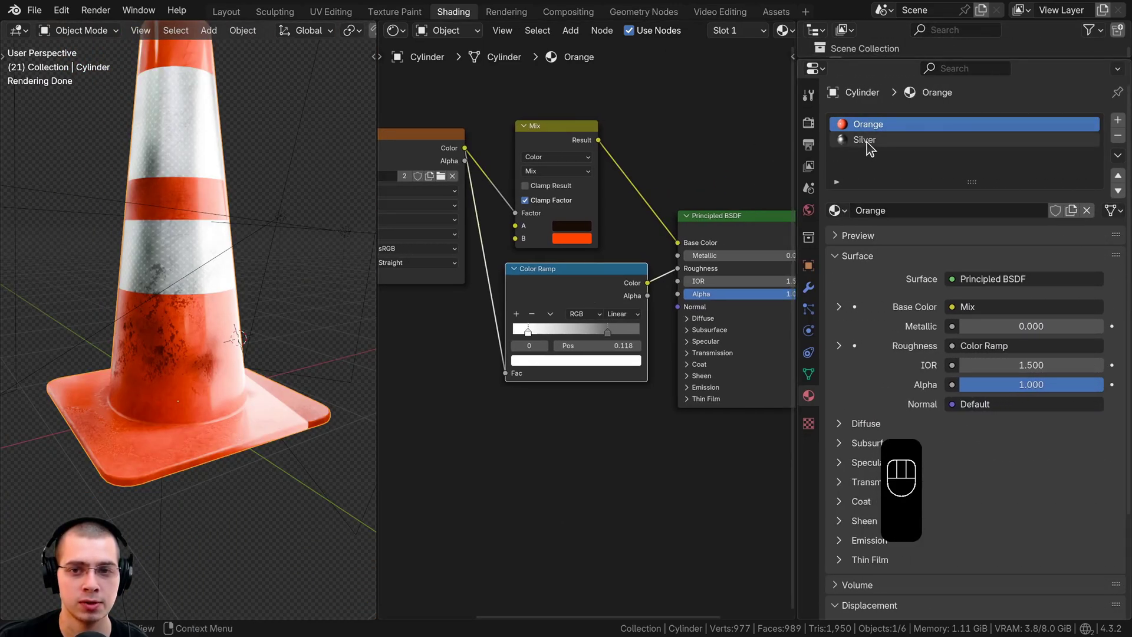
# In the Silver material, connect the Dirt image texture's Color output to the Principled BSDF's Roughness input.
pyautogui.click(866, 141)
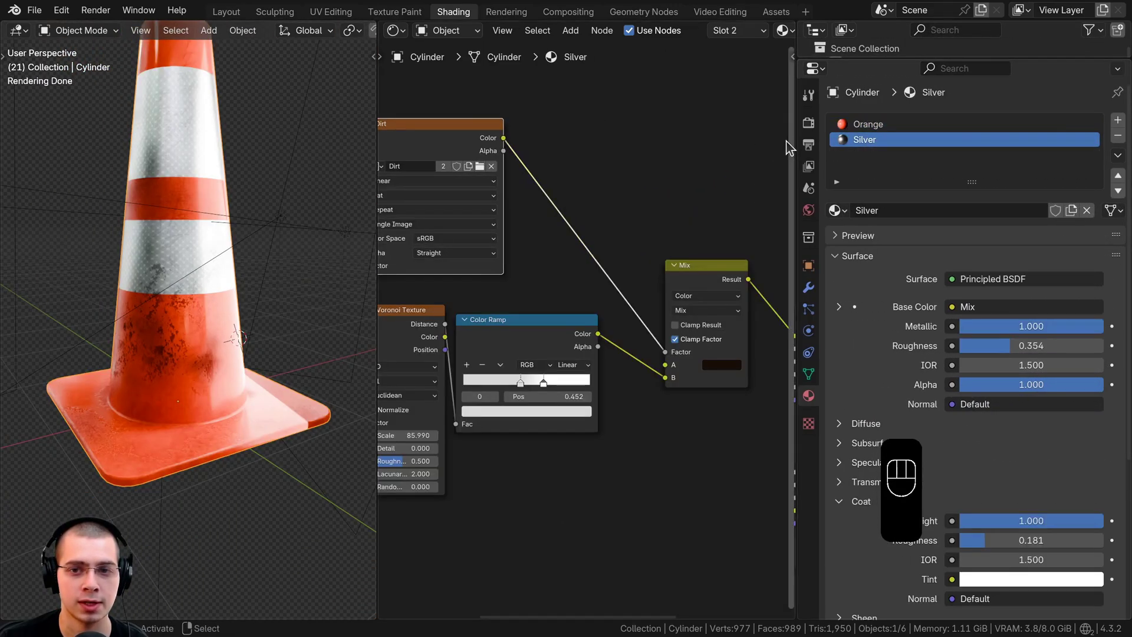
pyautogui.moveTo(795, 137); pyautogui.dragTo(1047, 137)
pyautogui.scroll(-3, 697, 222)
pyautogui.click(612, 166)
pyautogui.moveTo(611, 167); pyautogui.dragTo(596, 122, button='middle')
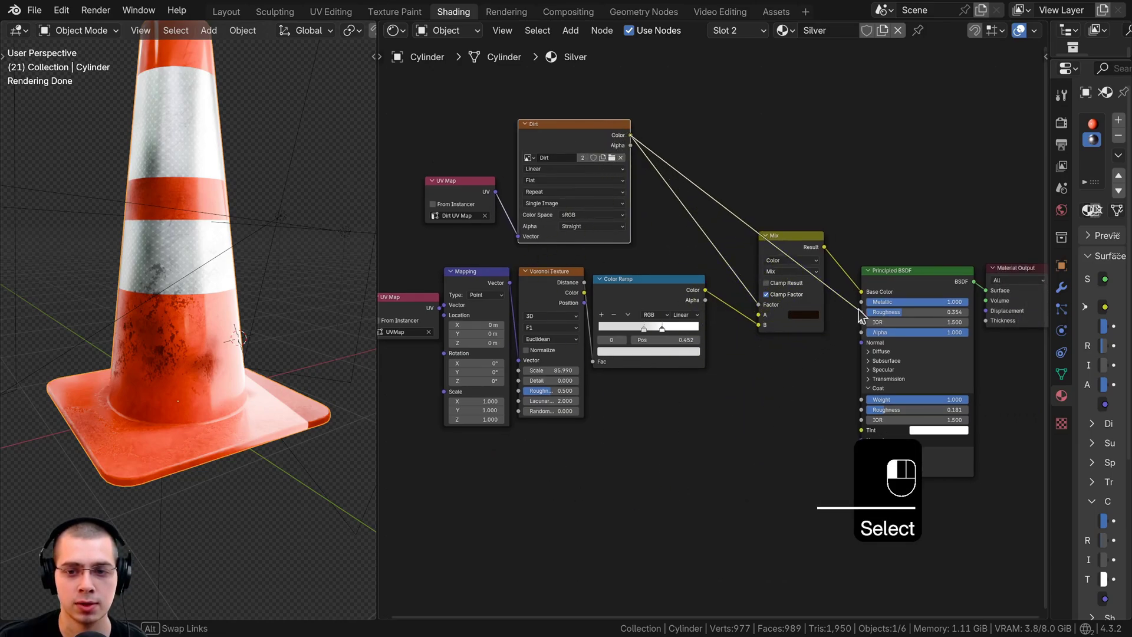
pyautogui.moveTo(861, 315); pyautogui.dragTo(860, 311)
# Move the shader nodes aside to make room and insert a Color Ramp between the Dirt image and Silver's Roughness.
pyautogui.moveTo(860, 311); pyautogui.dragTo(630, 304, button='middle')
pyautogui.press('g')
pyautogui.click(873, 311)
pyautogui.hotkey('shift', 'a')
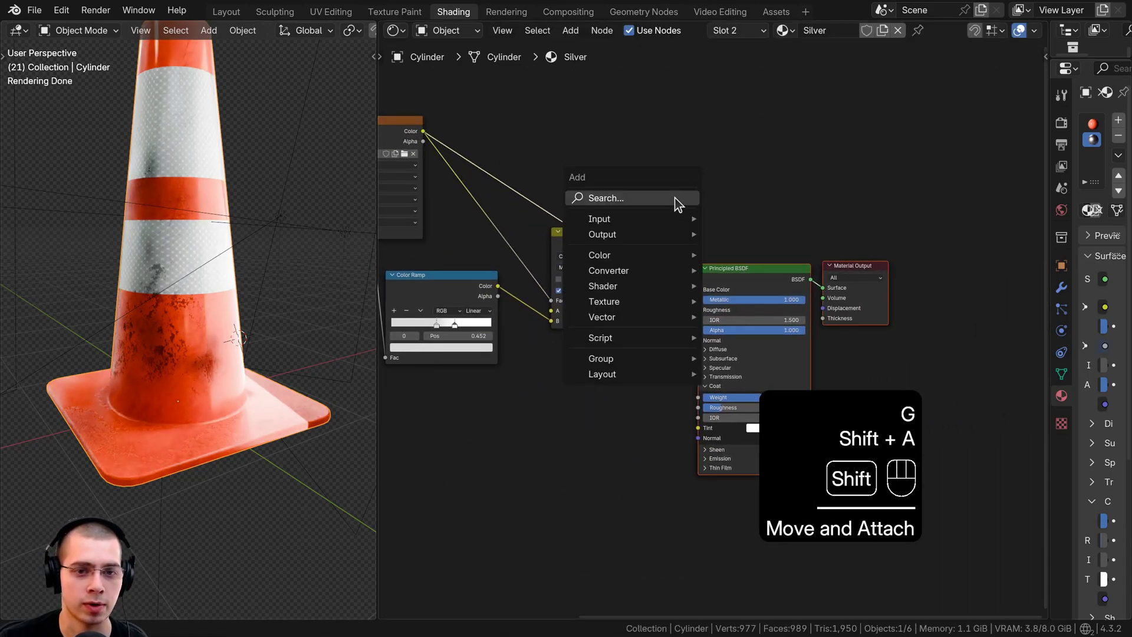
pyautogui.click(675, 198)
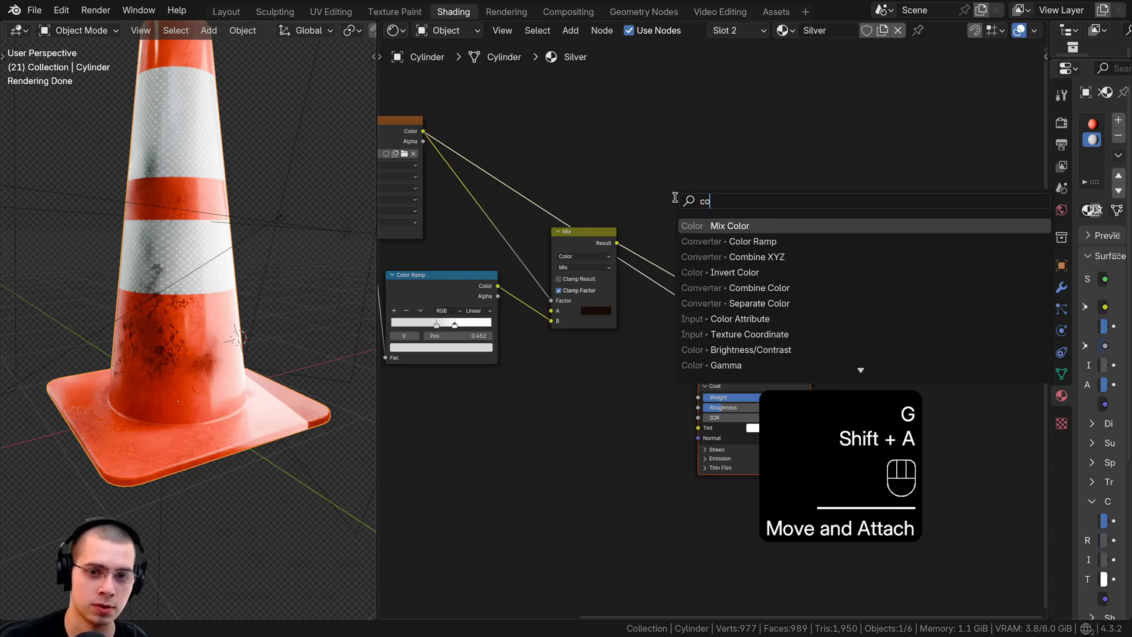
pyautogui.click(715, 241)
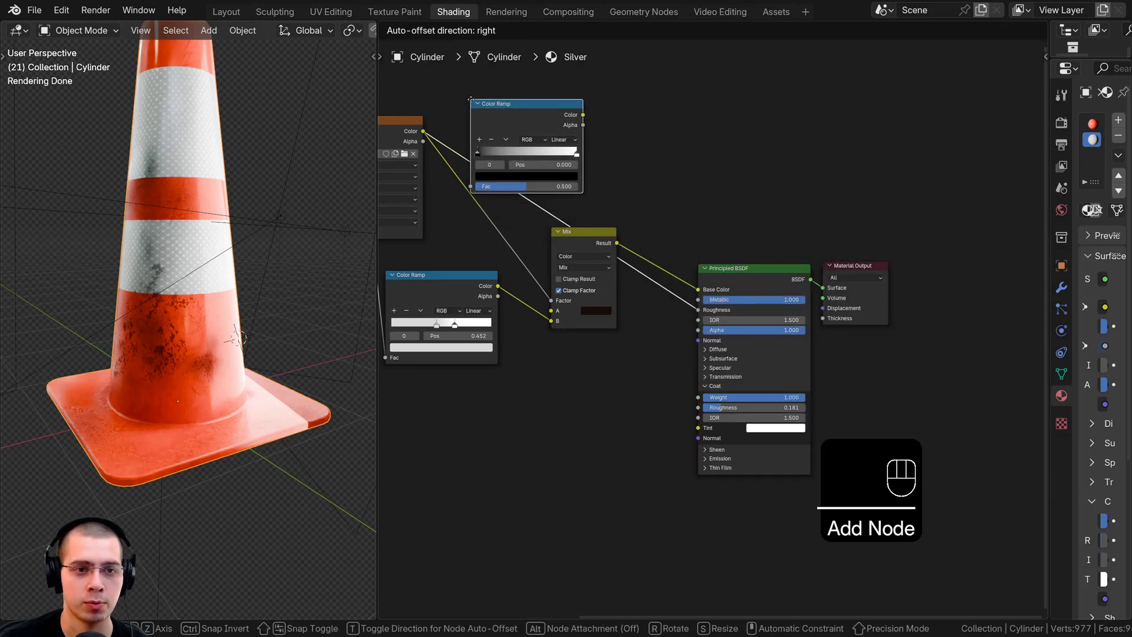
pyautogui.click(471, 100)
pyautogui.moveTo(470, 112); pyautogui.dragTo(580, 129, button='middle')
pyautogui.moveTo(661, 146); pyautogui.dragTo(726, 383)
# Try pure black (#000000FF) as the color of the new Color Ramp's stop at position 1.000.
pyautogui.scroll(2, 713, 541)
pyautogui.scroll(5, 234, 288)
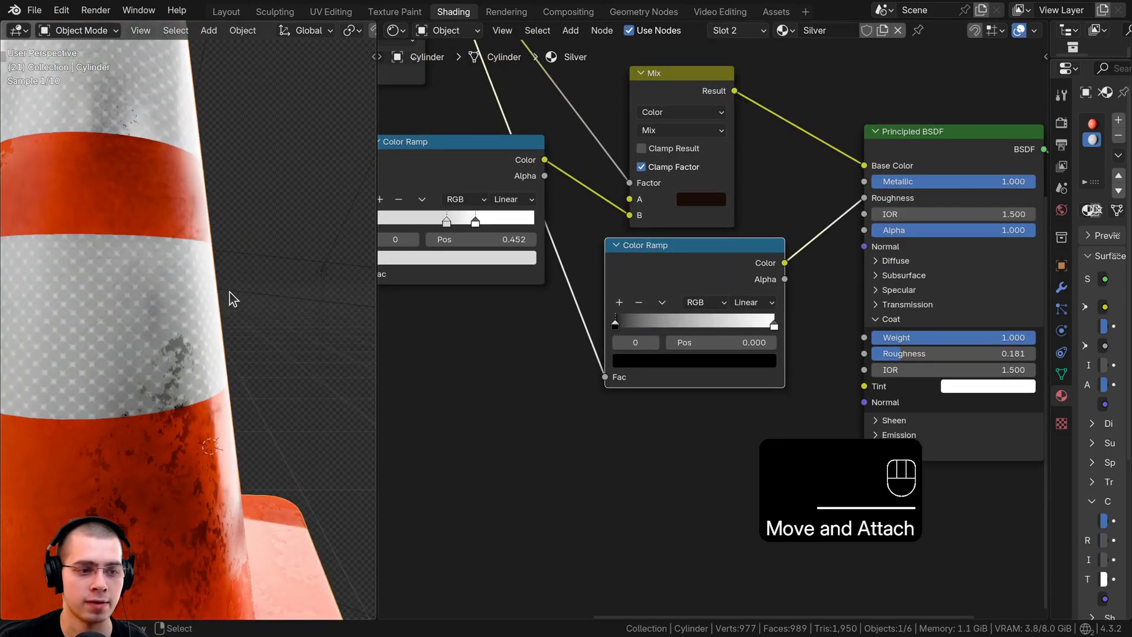
pyautogui.keyDown('shift'); pyautogui.moveTo(229, 292); pyautogui.dragTo(221, 271, button='middle'); pyautogui.keyUp('shift')
pyautogui.scroll(1, 794, 326)
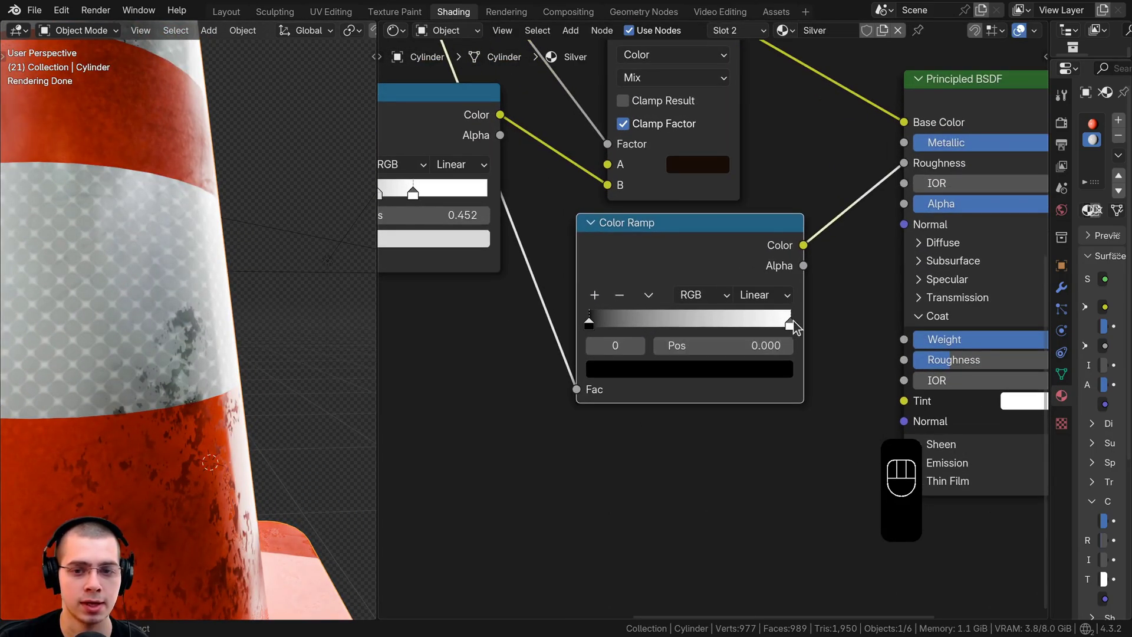
pyautogui.click(742, 371)
pyautogui.moveTo(759, 63); pyautogui.dragTo(759, 212)
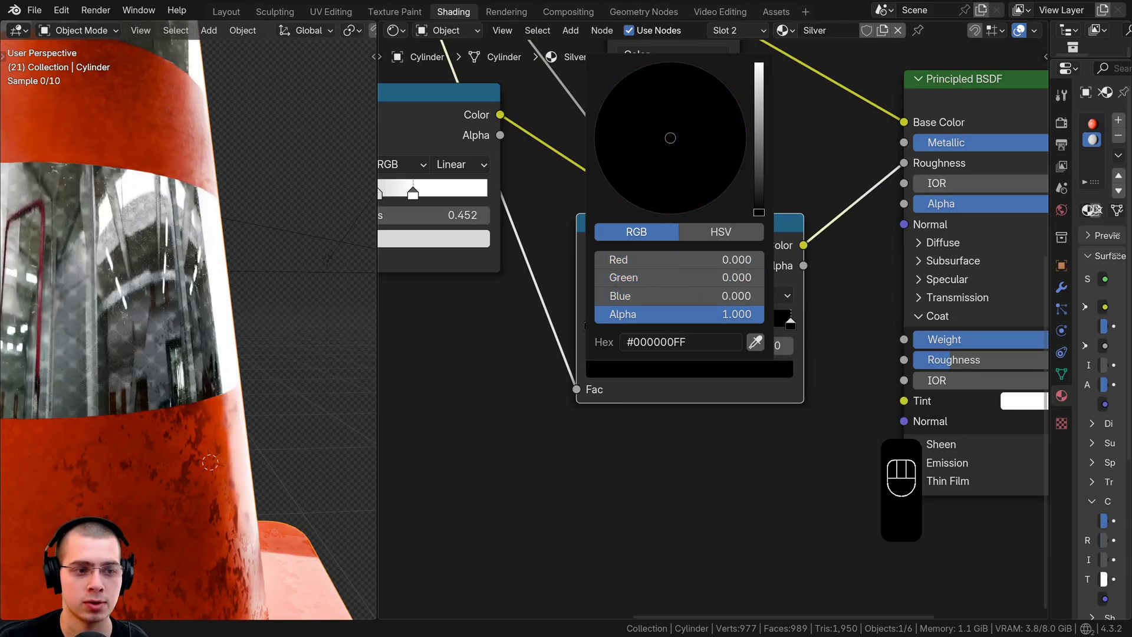
# Try a light gray for the Color Ramp's stop at position 1.000 to make the clean silver rougher.
pyautogui.scroll(-2, 159, 232)
pyautogui.keyDown('shift'); pyautogui.moveTo(154, 230); pyautogui.dragTo(186, 235, button='middle'); pyautogui.keyUp('shift')
pyautogui.click(620, 372)
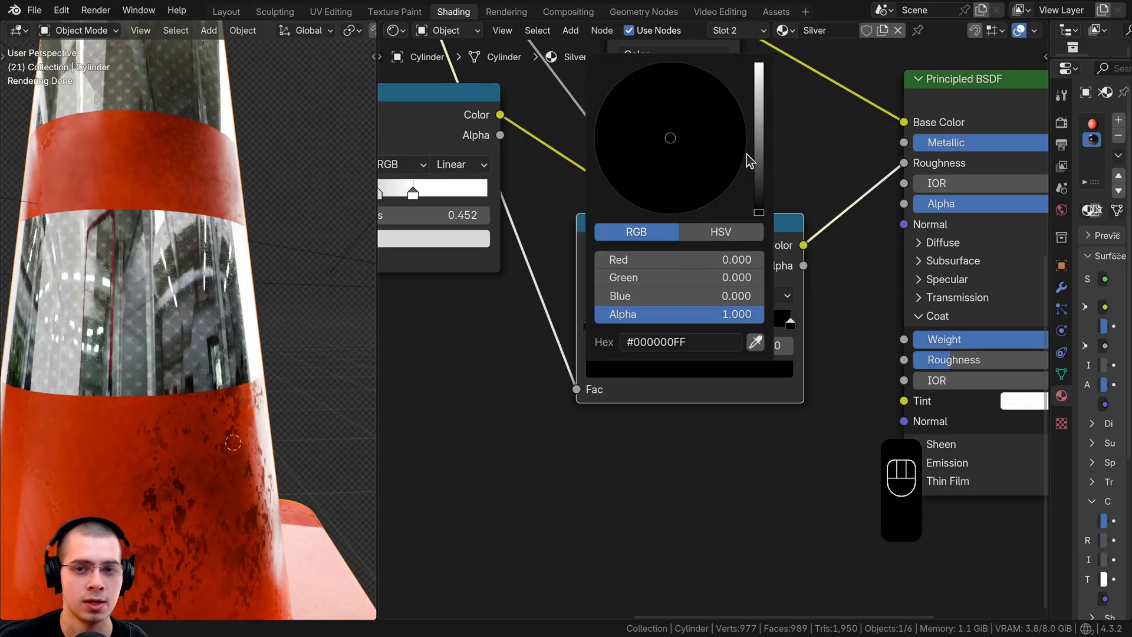
pyautogui.moveTo(759, 196); pyautogui.dragTo(759, 102)
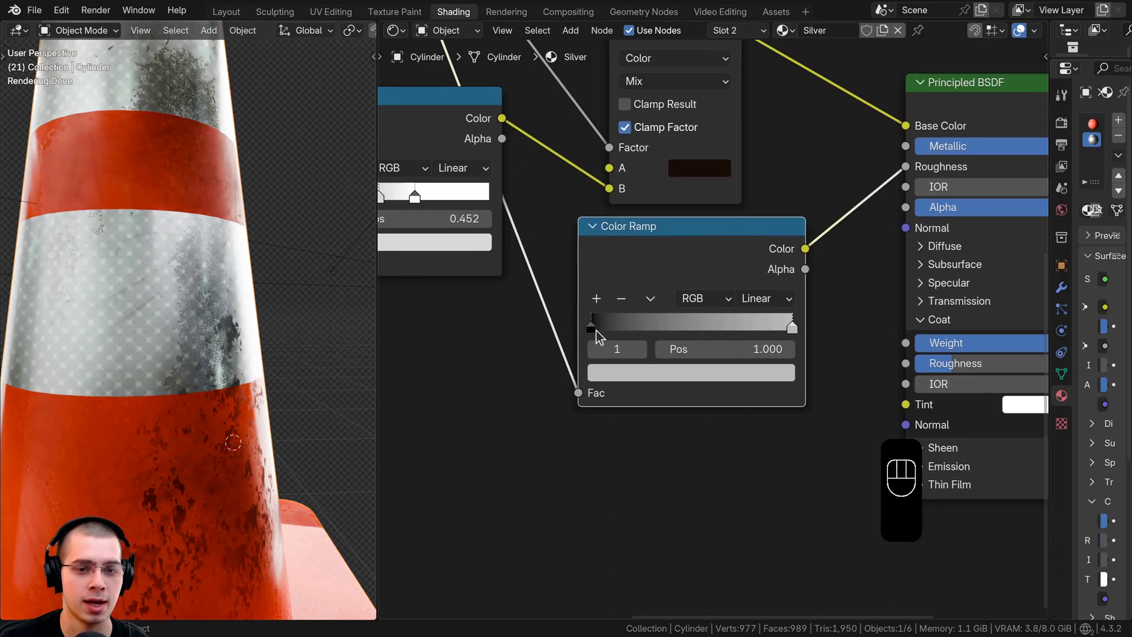
# Set the Color Ramp's first stop to white and its position to 0.050 so the dirt on the silver is fully rough.
pyautogui.click(591, 324)
pyautogui.click(615, 370)
pyautogui.moveTo(759, 200); pyautogui.dragTo(759, 65)
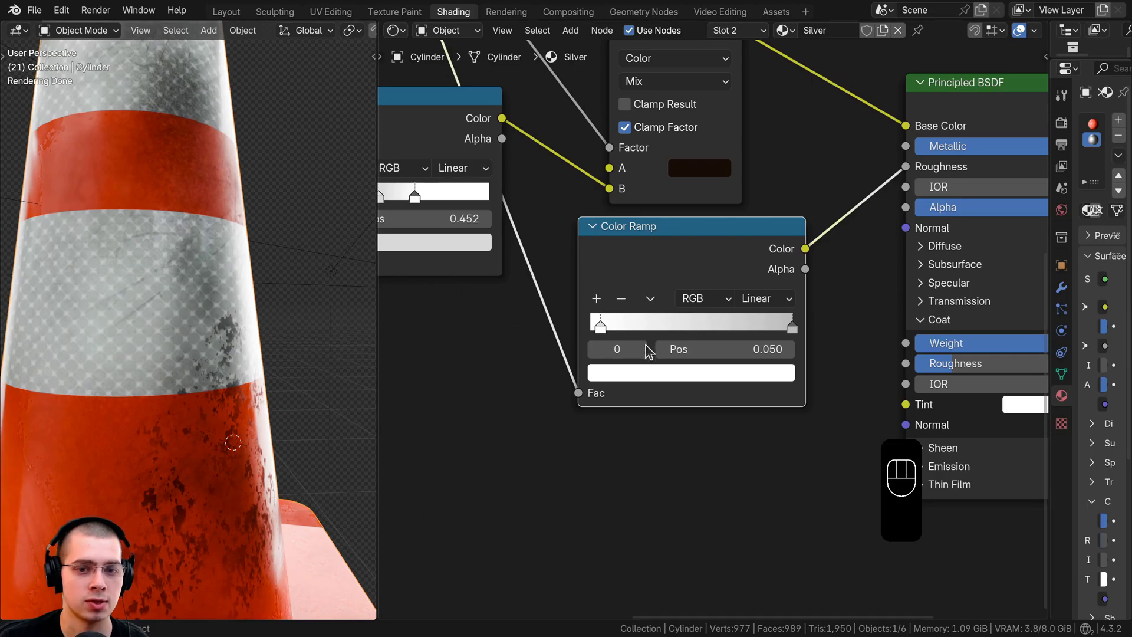
pyautogui.click(649, 376)
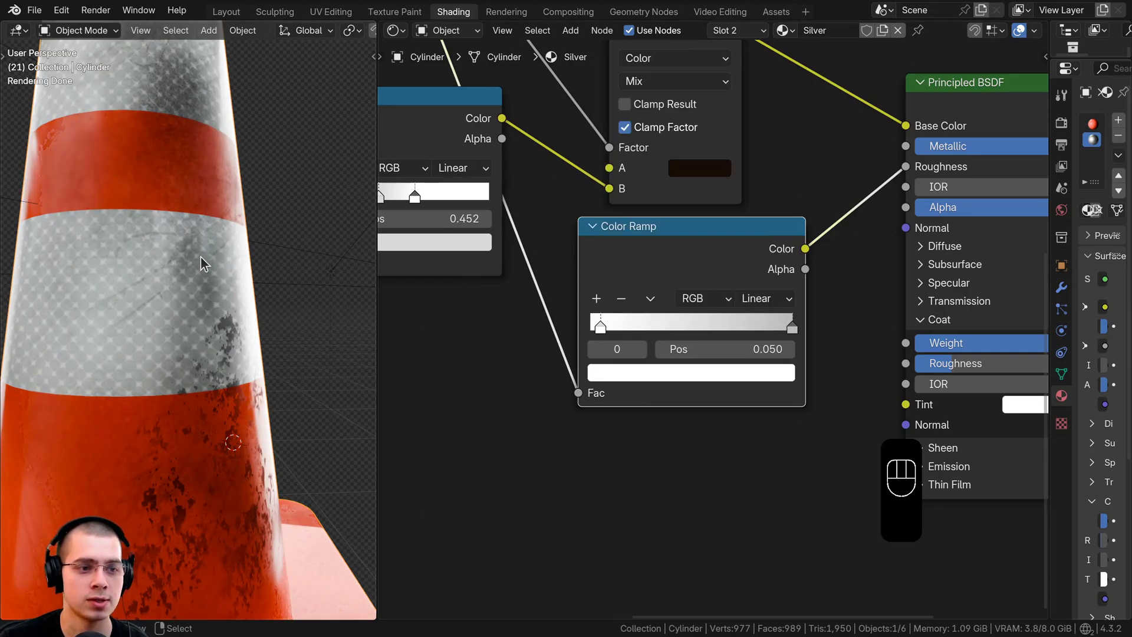
# Darken the Color Ramp's stop at position 1.000 to a medium gray so the clean silver bands are glossier.
pyautogui.moveTo(192, 312); pyautogui.dragTo(437, 259, button='middle')
pyautogui.keyDown('shift'); pyautogui.moveTo(247, 307); pyautogui.dragTo(252, 361, button='middle'); pyautogui.keyUp('shift')
pyautogui.scroll(2, 252, 362)
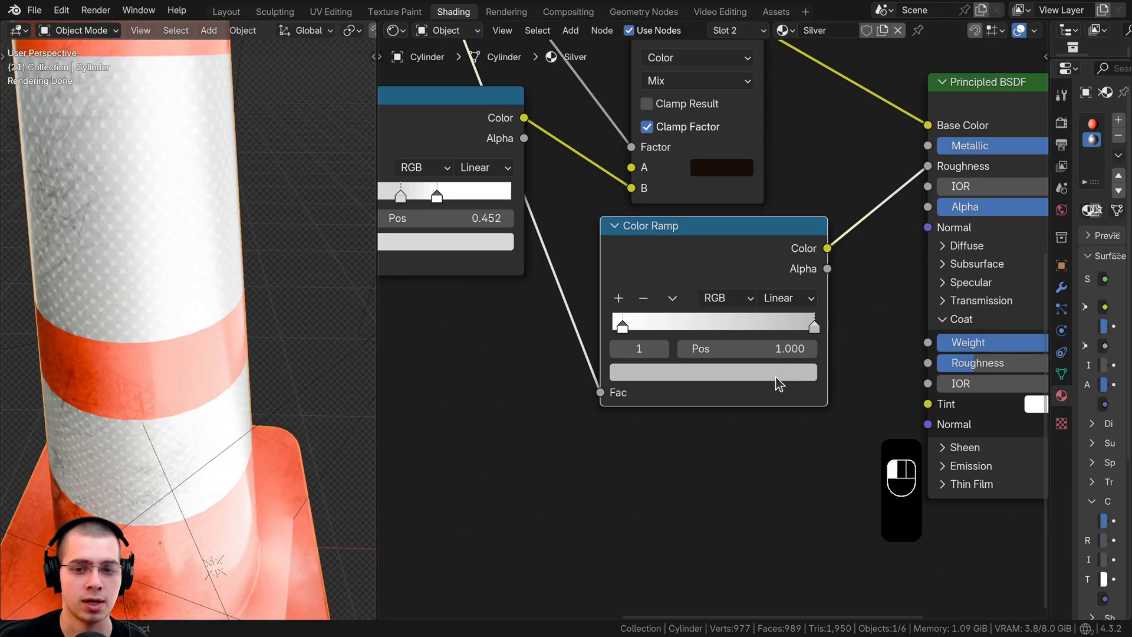
pyautogui.click(776, 377)
pyautogui.moveTo(781, 109); pyautogui.dragTo(782, 135)
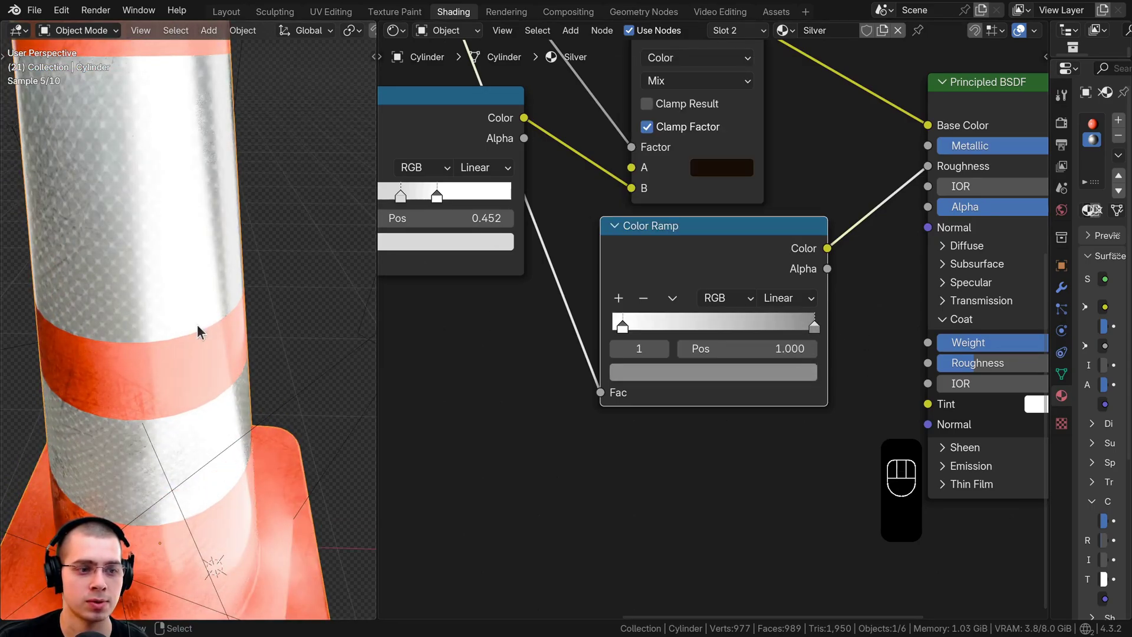
# Render the current frame to check the dirt and roughness on the whole cone.
pyautogui.scroll(-5, 197, 324)
pyautogui.moveTo(250, 267); pyautogui.dragTo(25, 283, button='middle')
pyautogui.press('F12')
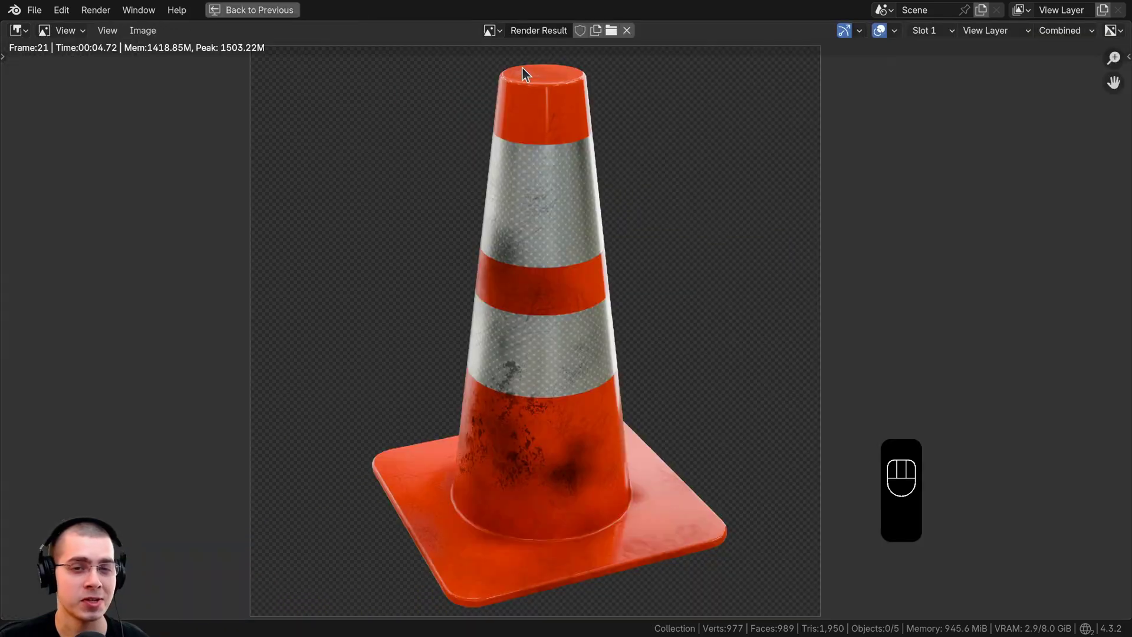